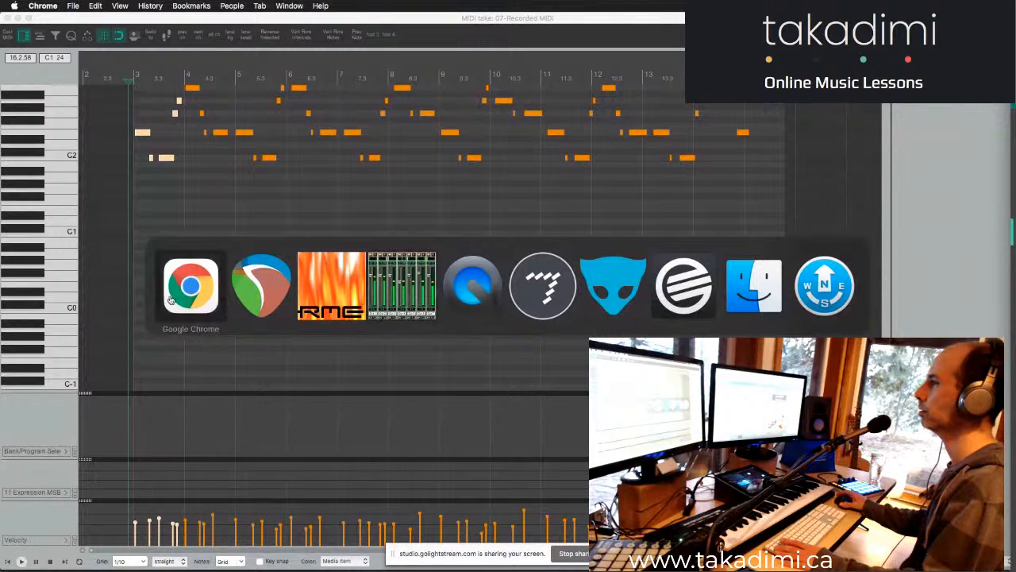
{"action": "key", "text": "ctrl+space"}
{"action": "type", "text": "ch"}
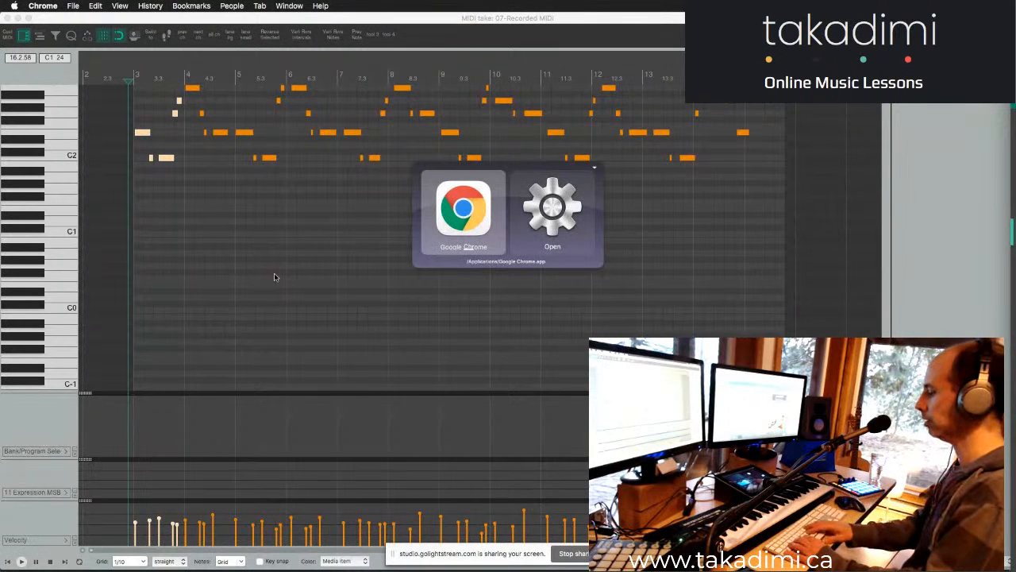
{"action": "type", "text": "h"}
{"action": "key", "text": "Escape"}
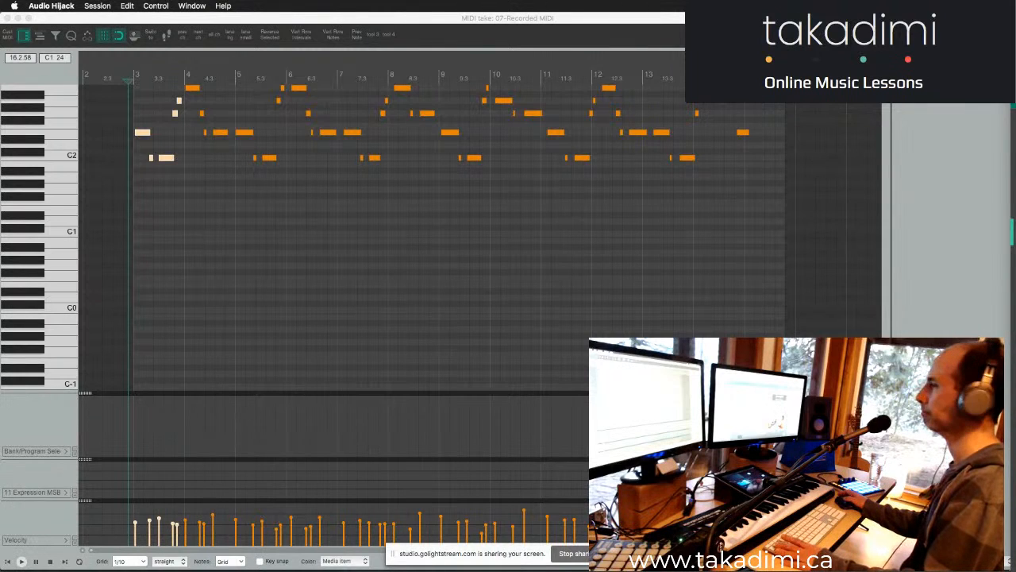
- Switch to the Lemur Editor to view its controller layout, and bring up the Fireface Mixer's routing matrix
{"action": "key", "text": "super+Tab"}
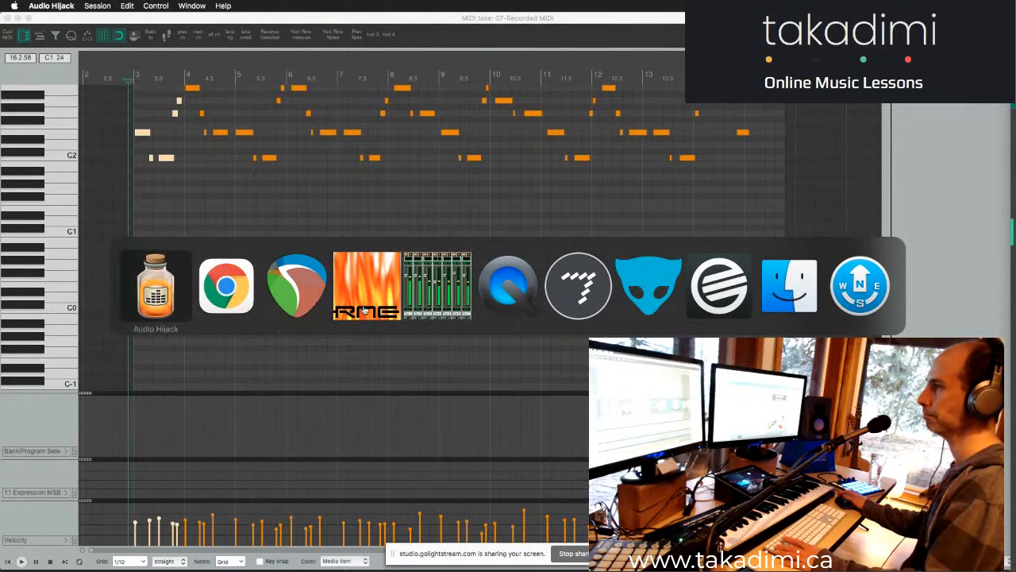
{"action": "left_click", "coordinate": [649, 286]}
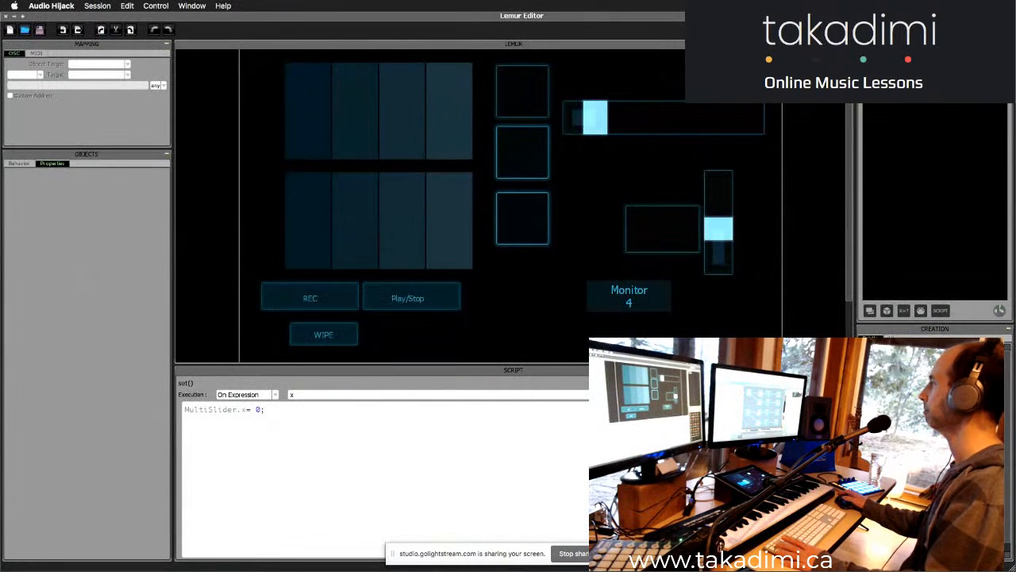
{"action": "key", "text": "super+Tab"}
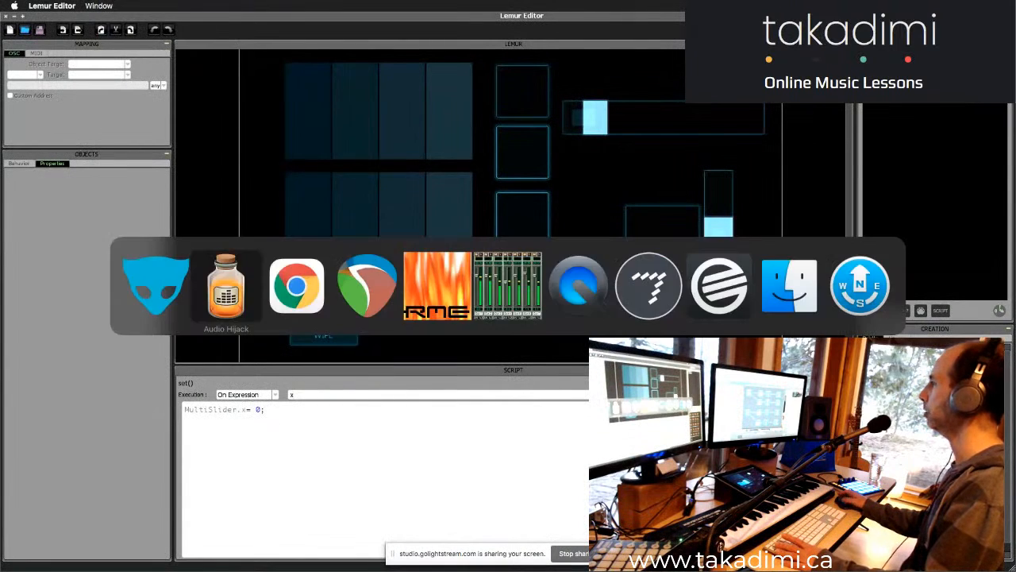
{"action": "left_click", "coordinate": [499, 312]}
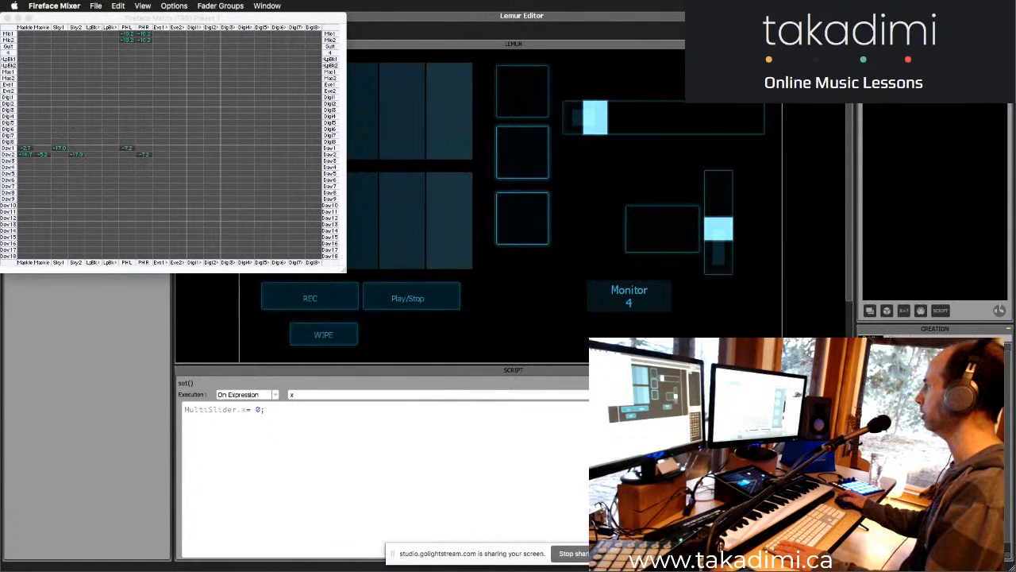
- Bring up the Fireface Settings window alongside the mixer matrix to view the Fireface 400 properties
{"action": "key", "text": "super+Tab"}
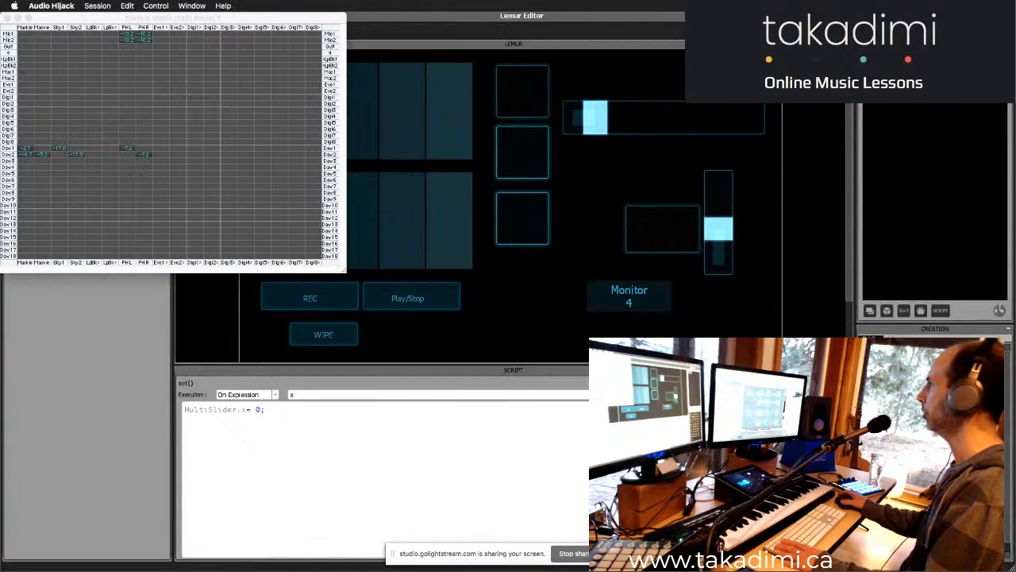
{"action": "key", "text": "super+Tab"}
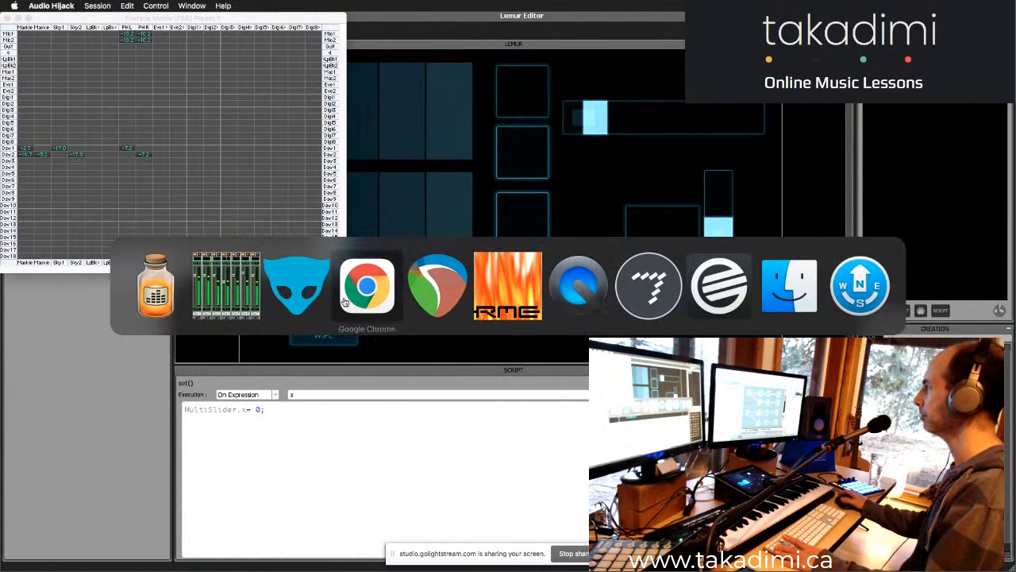
{"action": "left_click", "coordinate": [507, 284]}
{"action": "key", "text": "super+Tab"}
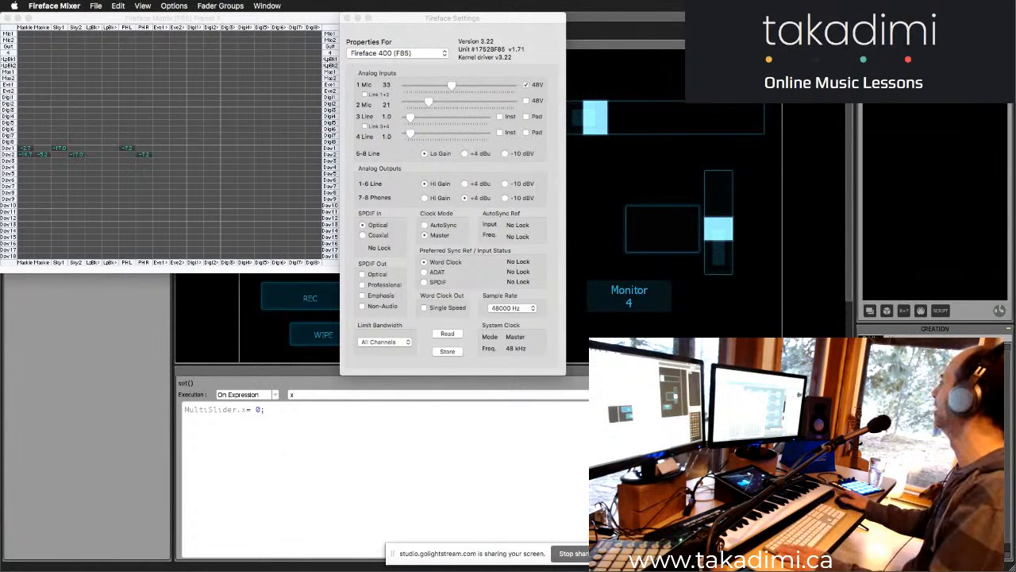
- Switch to REAPER and briefly start and stop playback in the MIDI editor
{"action": "key", "text": "super+Tab"}
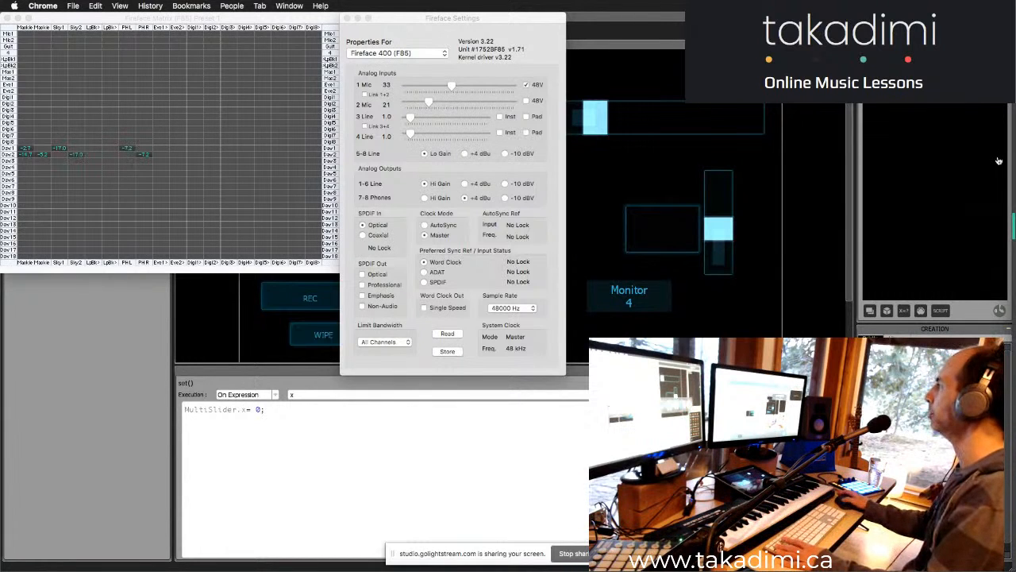
{"action": "key", "text": "super+Tab"}
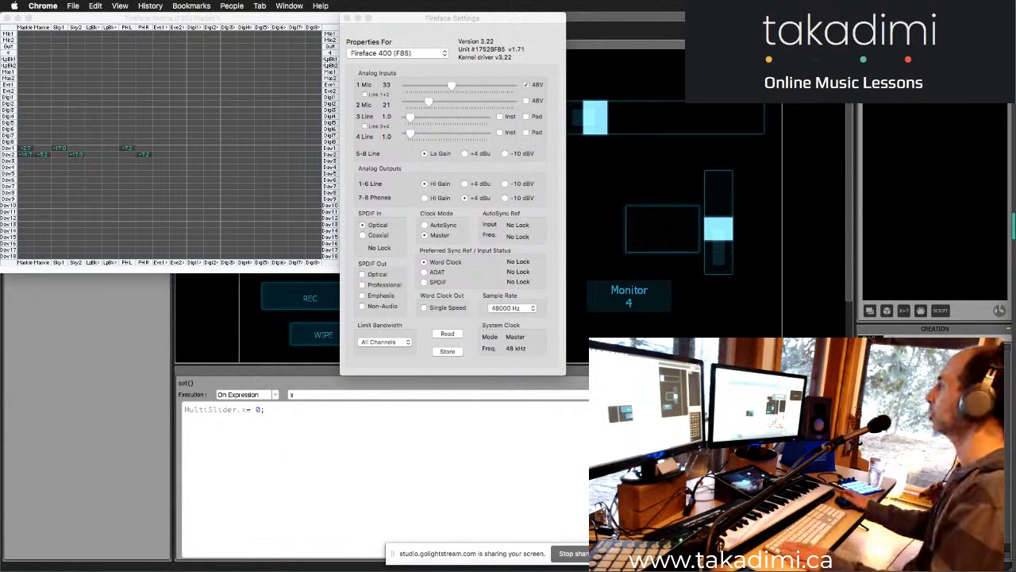
{"action": "key", "text": "super+Tab"}
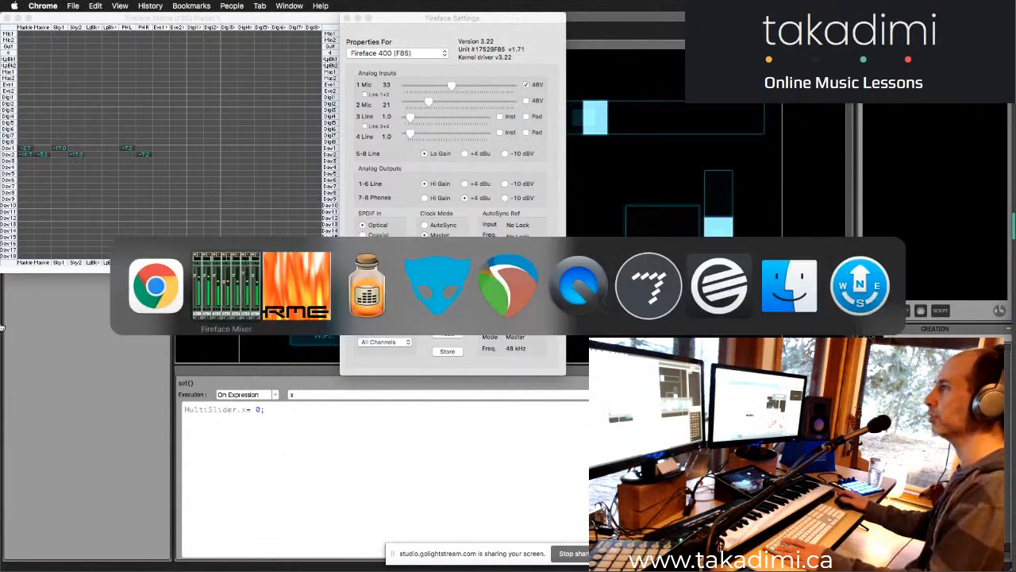
{"action": "left_click", "coordinate": [508, 300]}
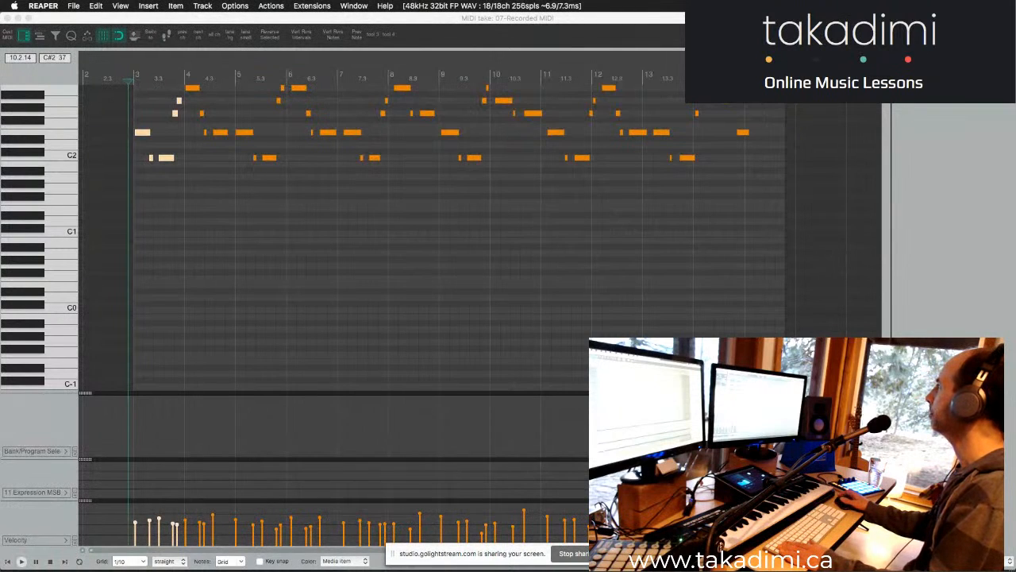
{"action": "key", "text": "space"}
{"action": "key", "text": "space"}
- Return to REAPER and close the MIDI editor of the 07-Recorded MIDI take
{"action": "key", "text": "super+Tab"}
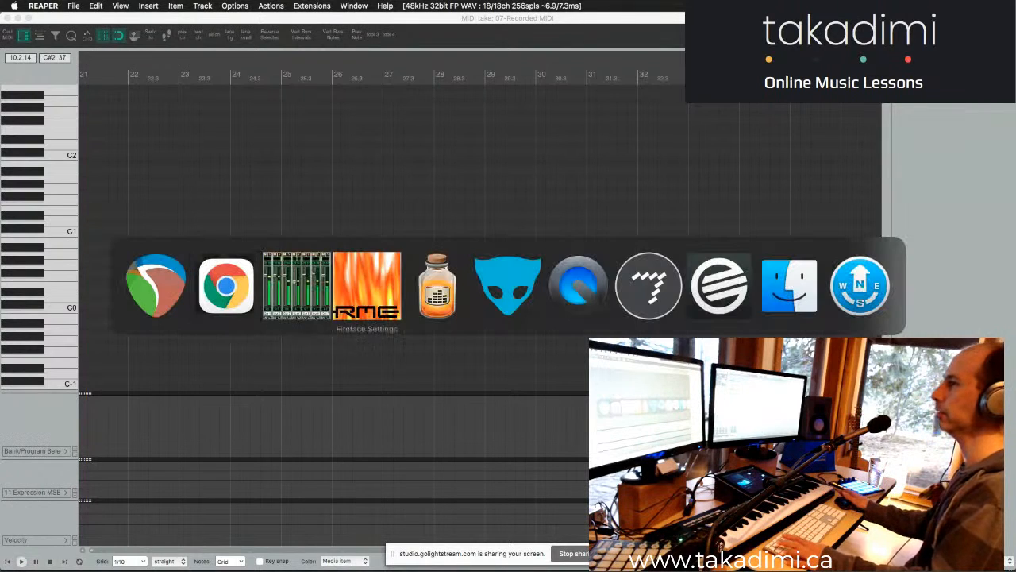
{"action": "key", "text": "super+shift+Tab"}
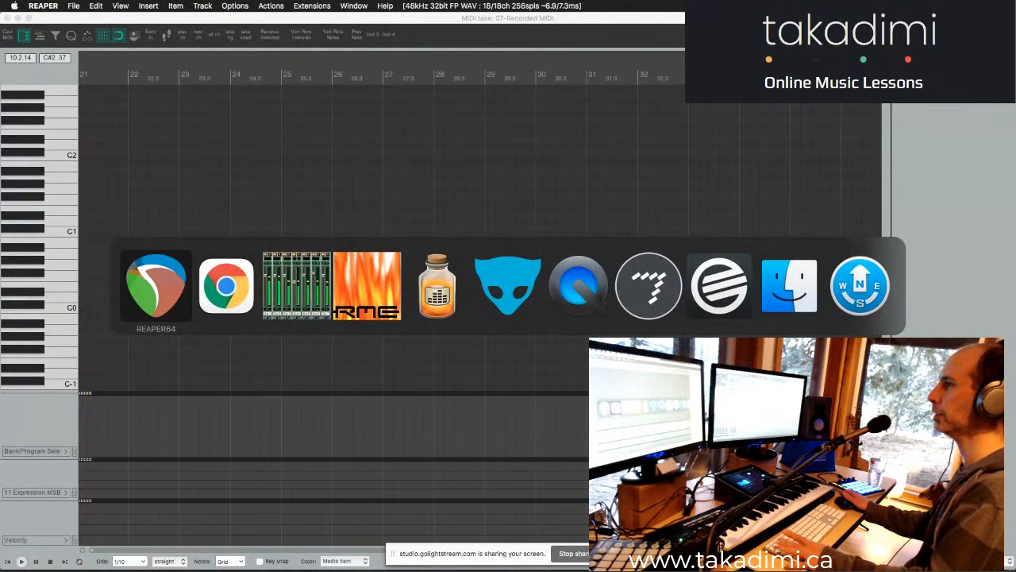
{"action": "key", "text": "super+Tab"}
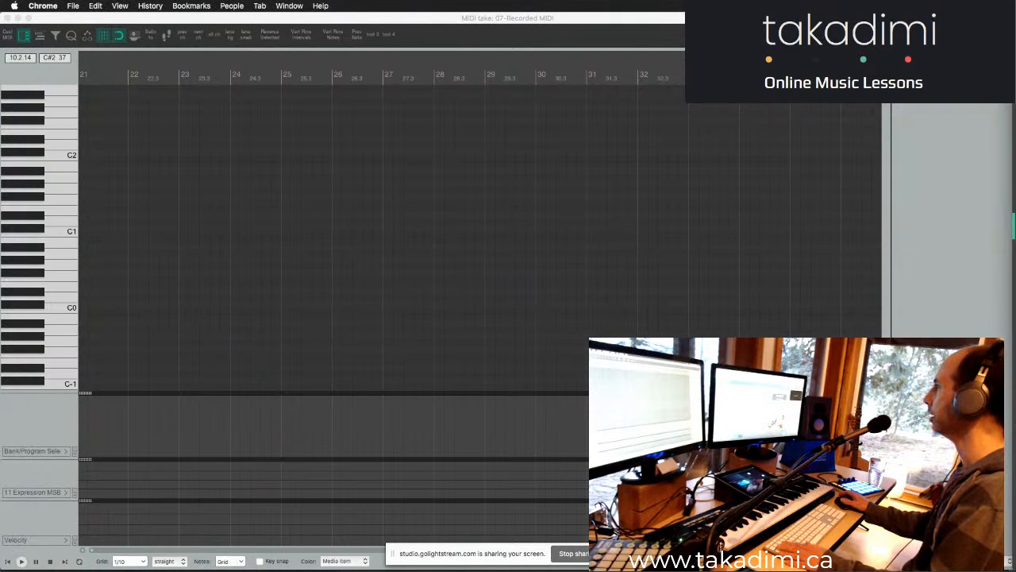
{"action": "key", "text": "super+Tab"}
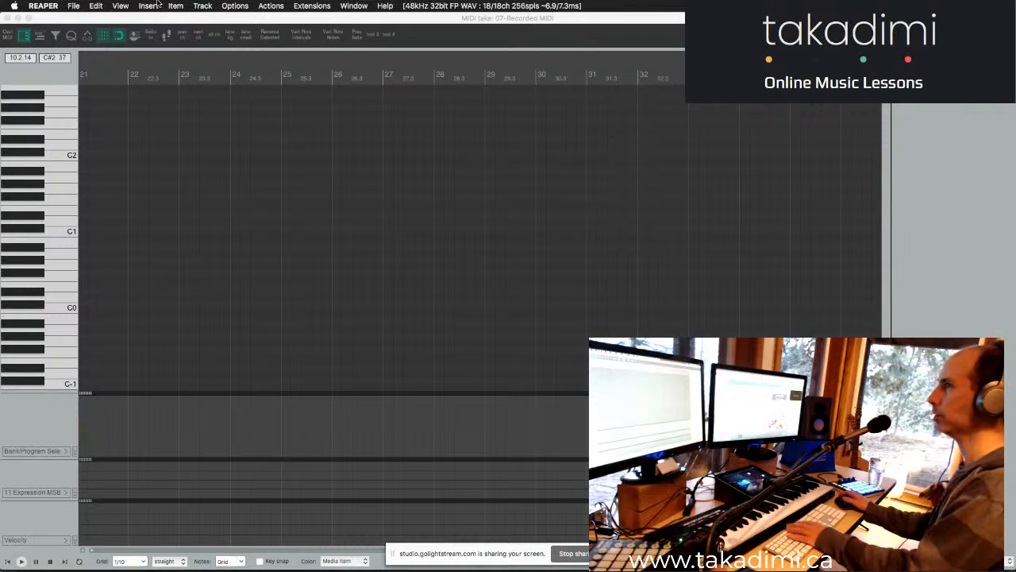
{"action": "left_click", "coordinate": [7, 18]}
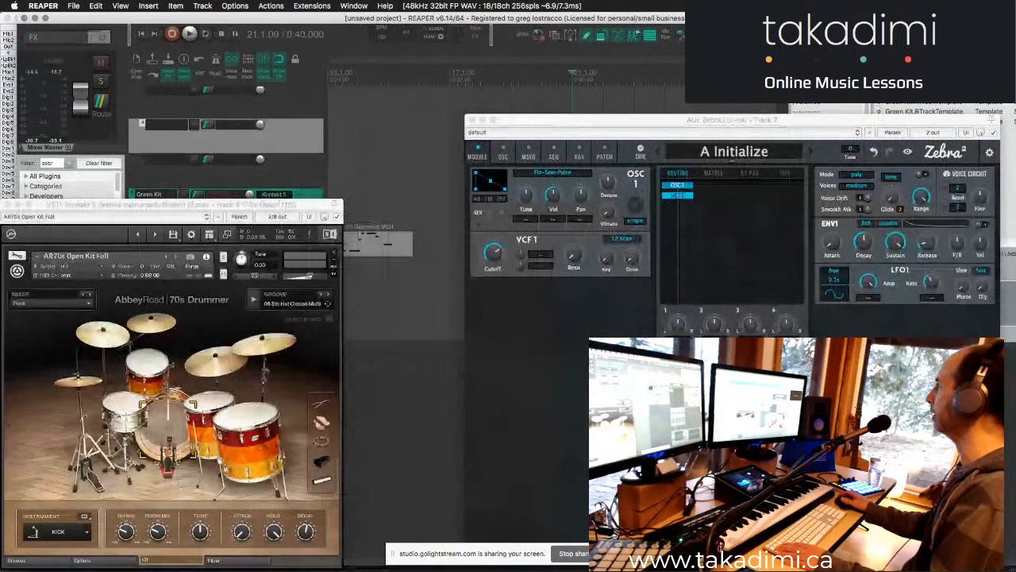
- Reposition the Kontakt 5 and Zebra2 plugin windows and close the Zebra2 one
{"action": "left_click_drag", "start_coordinate": [89, 18], "coordinate": [71, 10]}
{"action": "left_click_drag", "start_coordinate": [92, 206], "coordinate": [122, 176]}
{"action": "left_click_drag", "start_coordinate": [542, 119], "coordinate": [468, 96]}
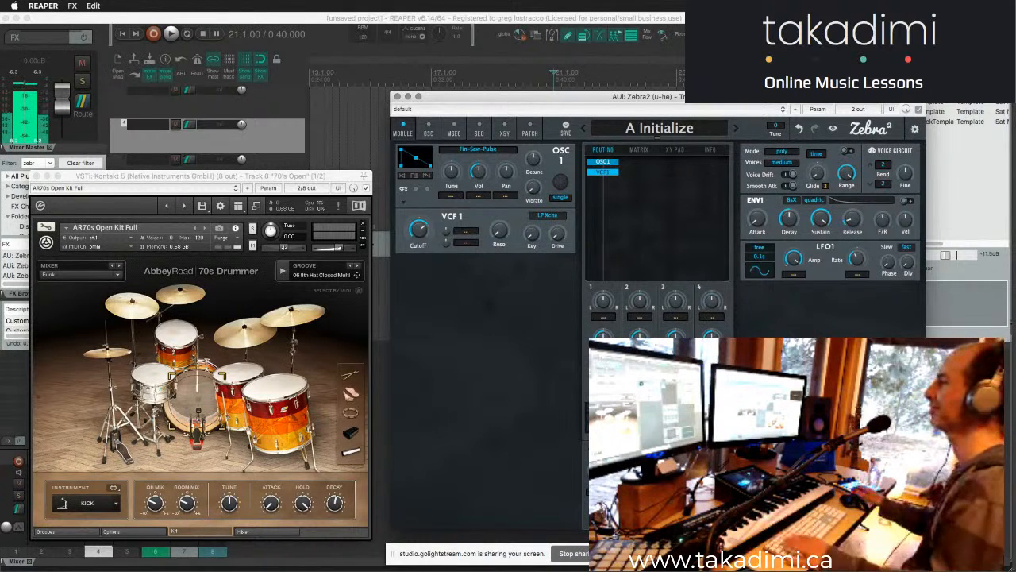
{"action": "left_click", "coordinate": [398, 96]}
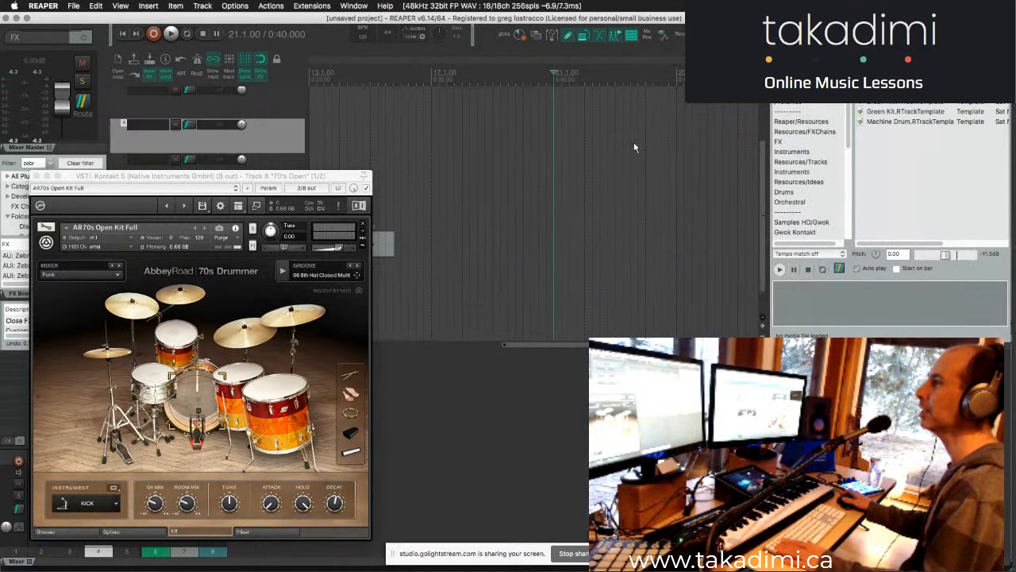
- Move the 70's Open track's Kontakt 5 window off the track list and close it
{"action": "scroll", "coordinate": [633, 142], "scroll_direction": "left", "scroll_amount": 5}
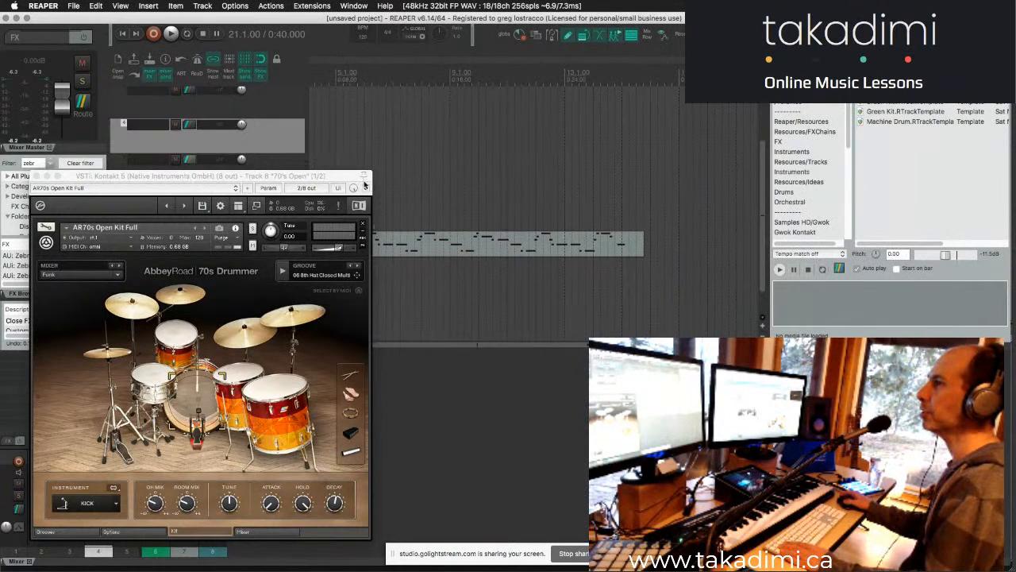
{"action": "left_click_drag", "start_coordinate": [349, 175], "coordinate": [870, 168]}
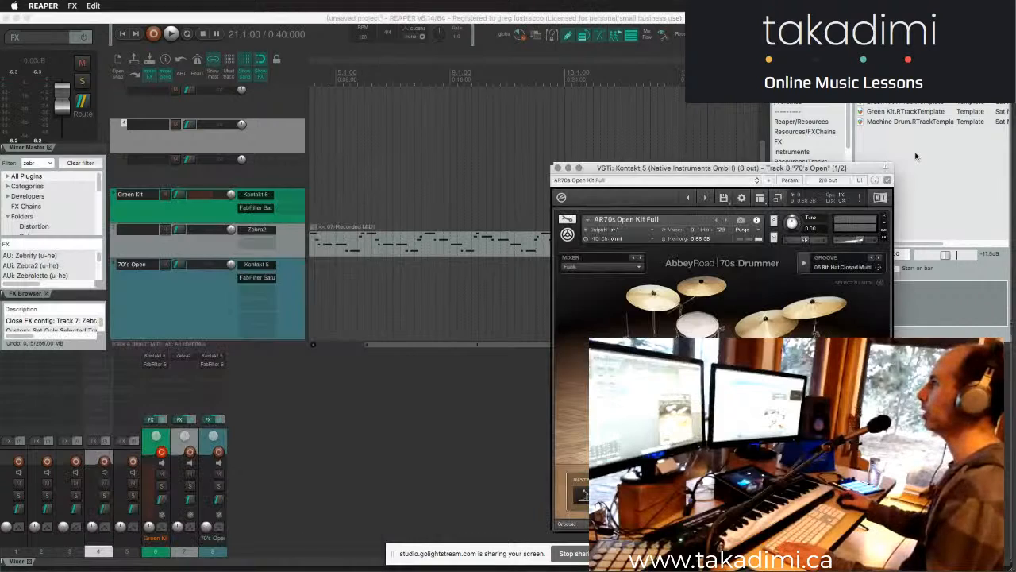
{"action": "left_click", "coordinate": [558, 167]}
{"action": "scroll", "coordinate": [634, 162], "scroll_direction": "right", "scroll_amount": 5}
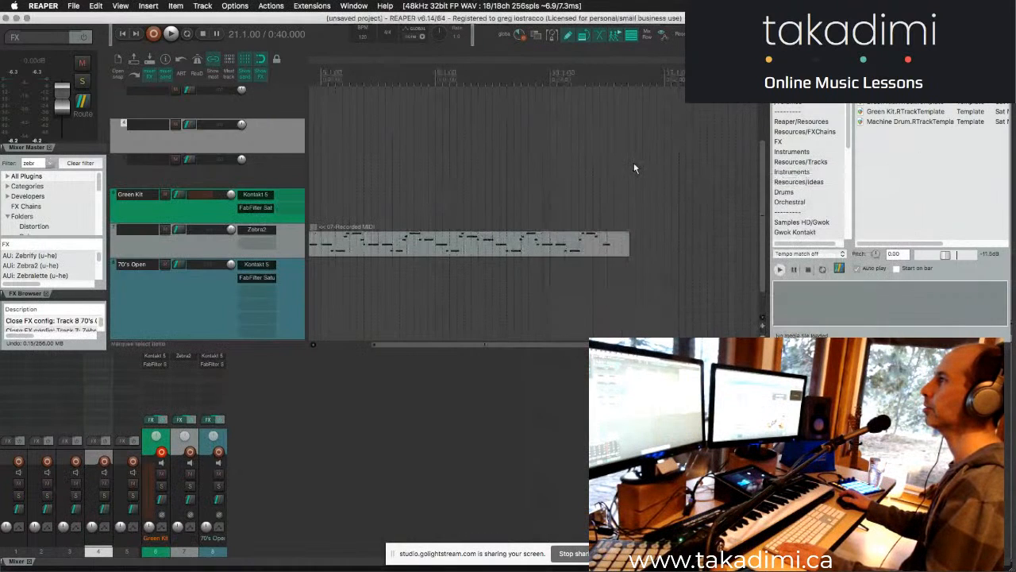
- Select the Green Kit track and widen the track control area slightly
{"action": "left_click", "coordinate": [580, 176]}
{"action": "left_click", "coordinate": [286, 200]}
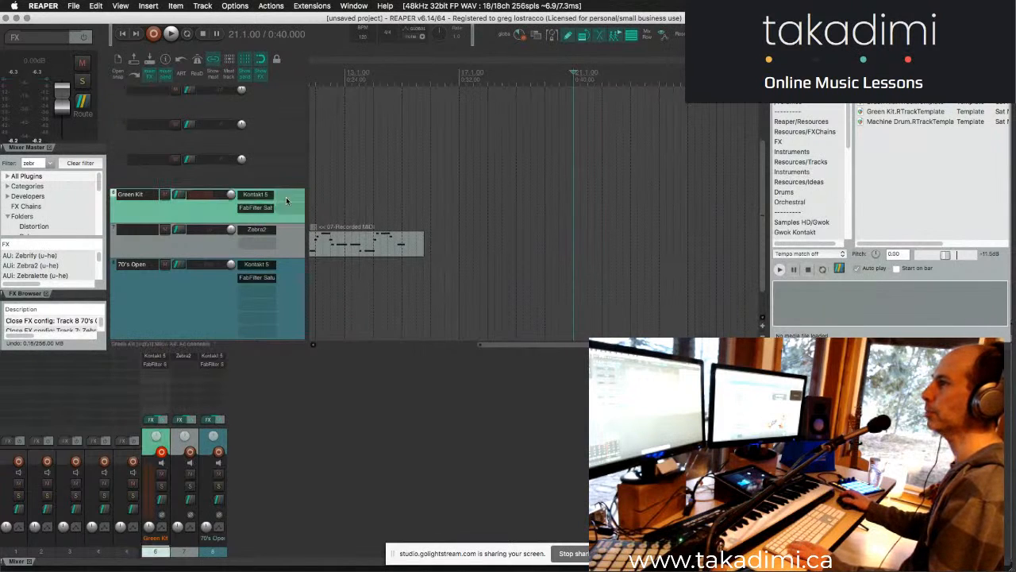
{"action": "left_click_drag", "start_coordinate": [316, 203], "coordinate": [340, 206]}
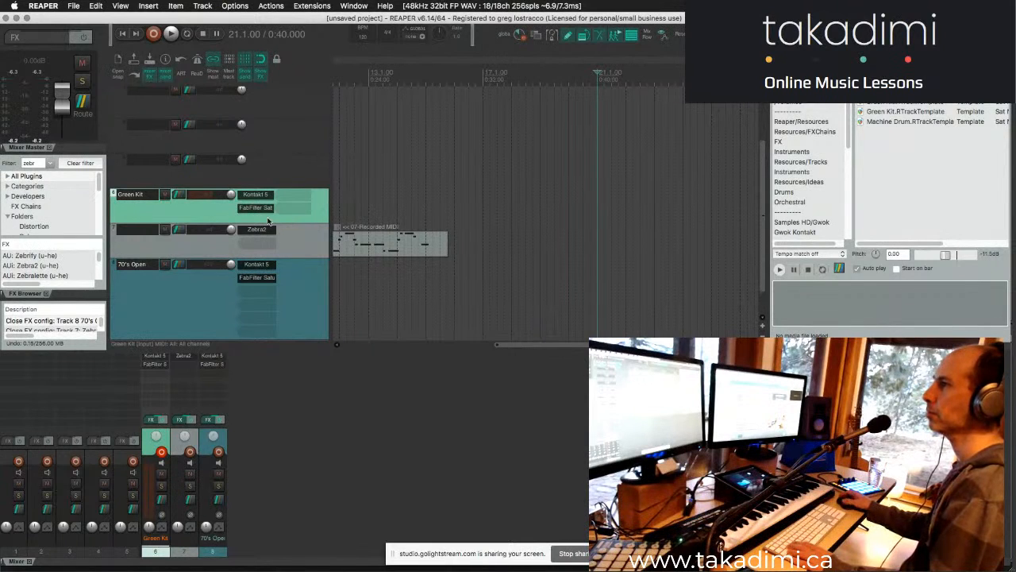
- Enlarge the FX browser and replace its filter with "byom" to find the Byome plugin
{"action": "left_click", "coordinate": [80, 163]}
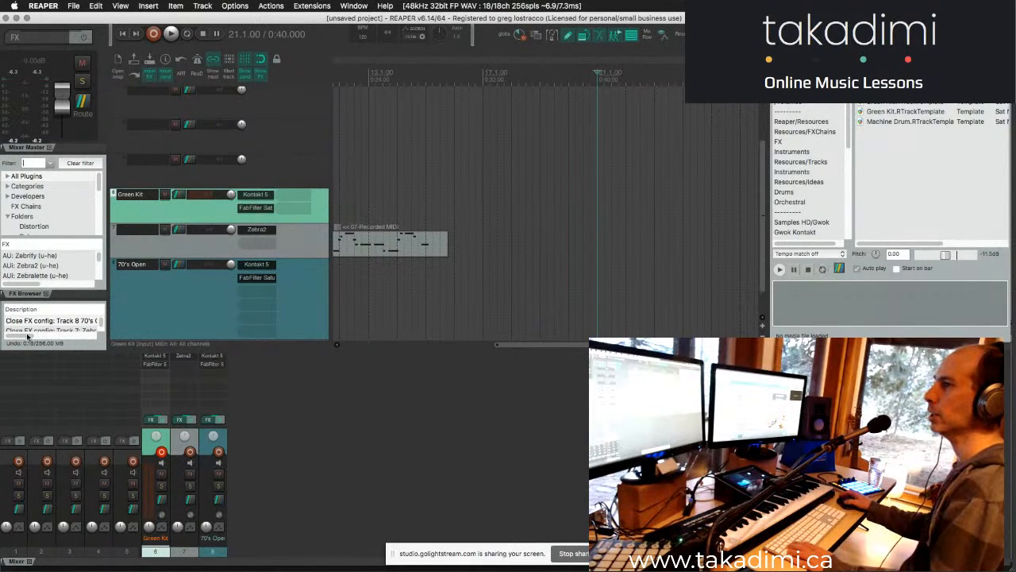
{"action": "left_click", "coordinate": [69, 351]}
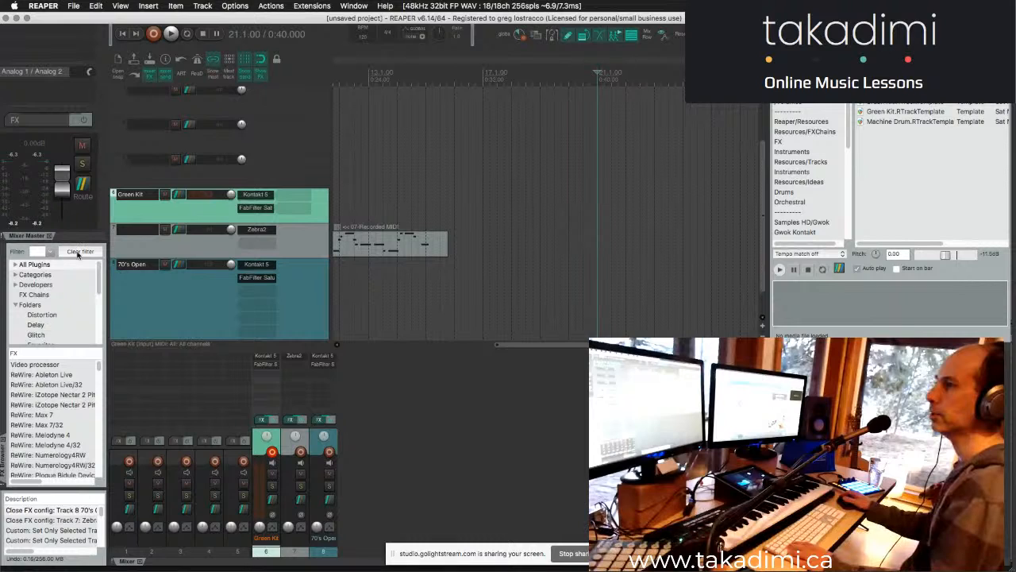
{"action": "left_click", "coordinate": [34, 253]}
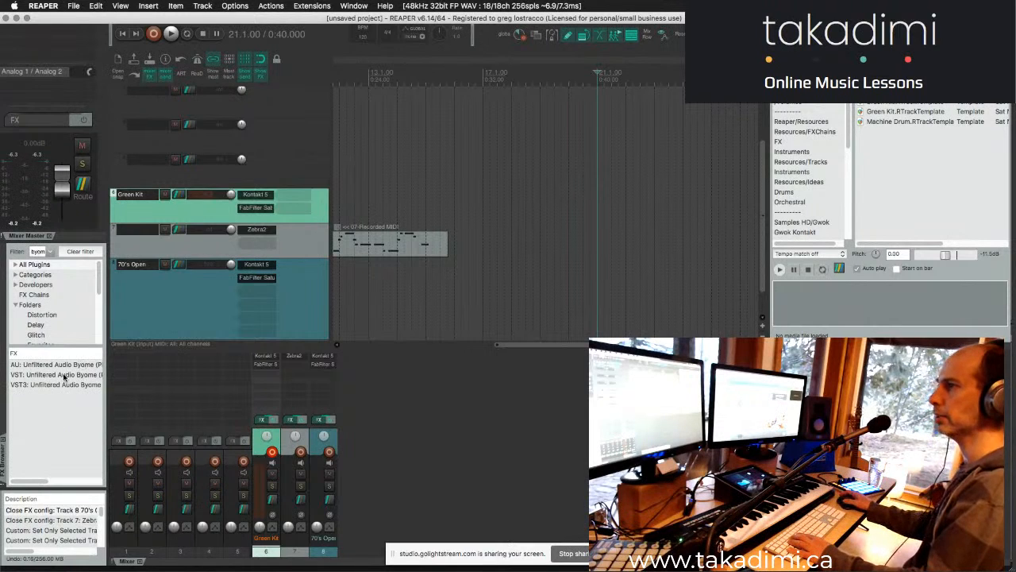
- Add the VST Unfiltered Audio Byome to the Green Kit track and reposition and enlarge its plugin window
{"action": "left_click_drag", "start_coordinate": [219, 277], "coordinate": [182, 213]}
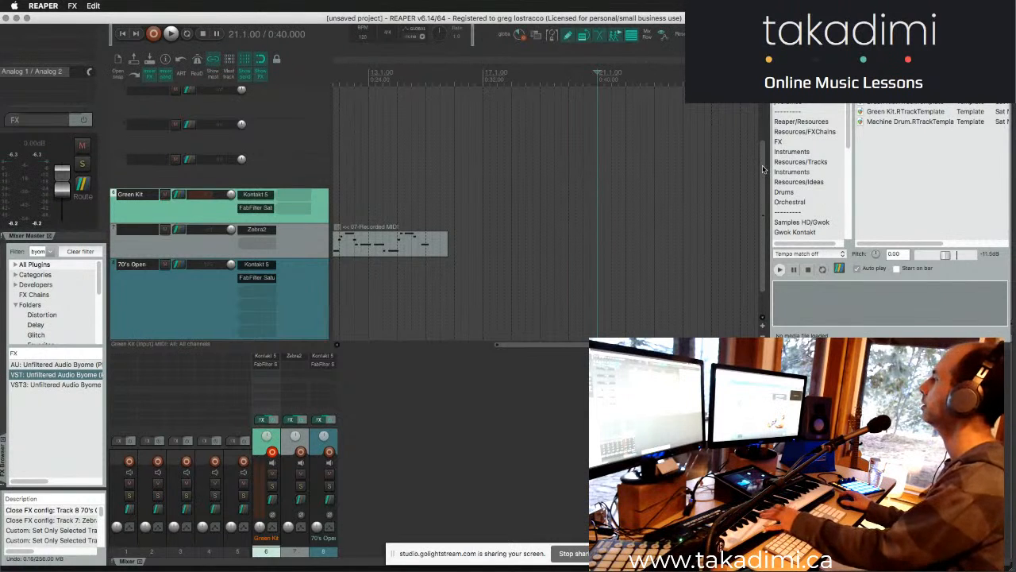
{"action": "left_click_drag", "start_coordinate": [789, 254], "coordinate": [761, 172]}
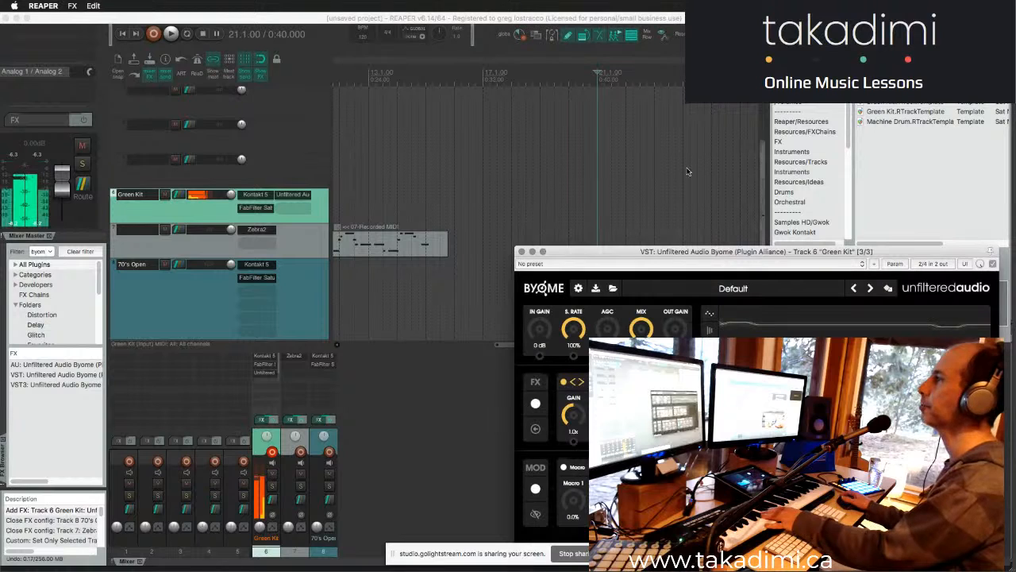
{"action": "left_click_drag", "start_coordinate": [686, 172], "coordinate": [498, 83]}
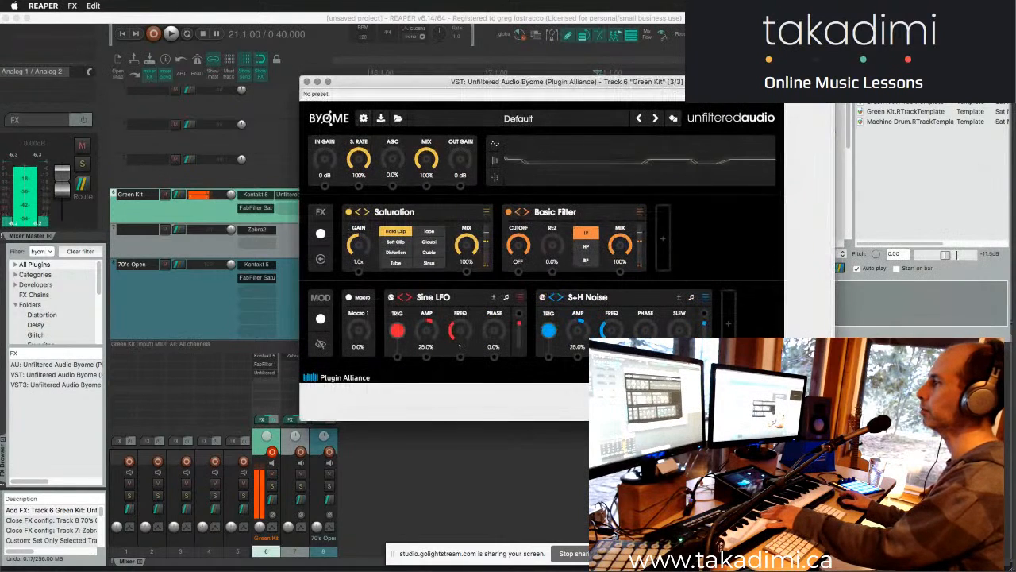
{"action": "left_click_drag", "start_coordinate": [782, 381], "coordinate": [879, 438]}
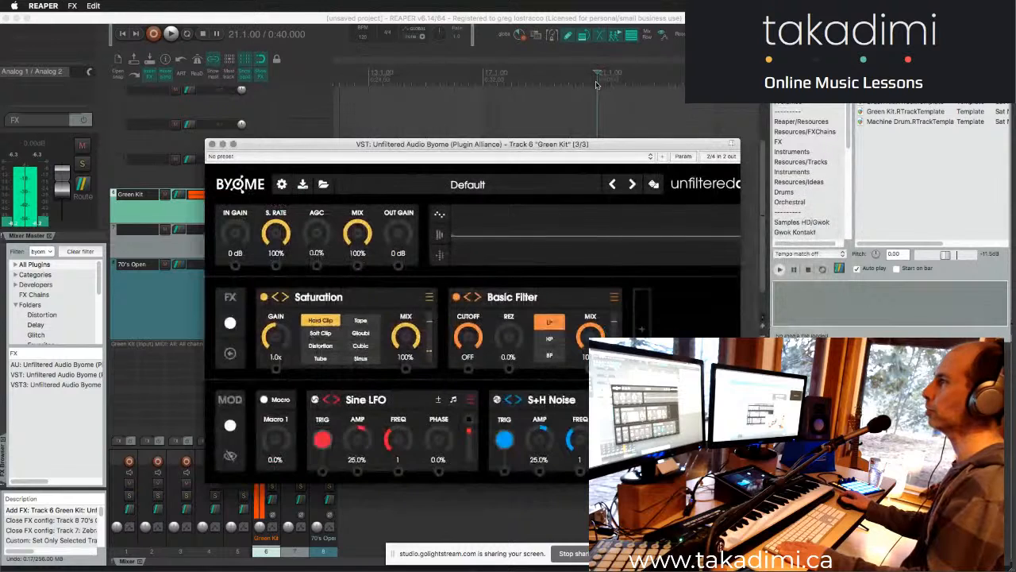
- Start playback from measure 21 in the project and bring Chrome to the front
{"action": "left_click", "coordinate": [597, 85]}
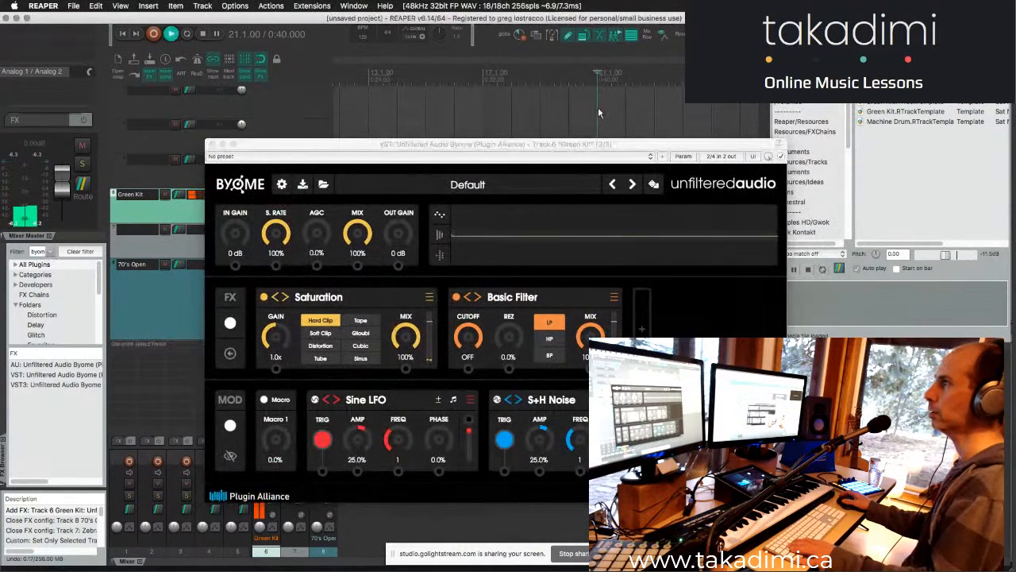
{"action": "left_click", "coordinate": [599, 112]}
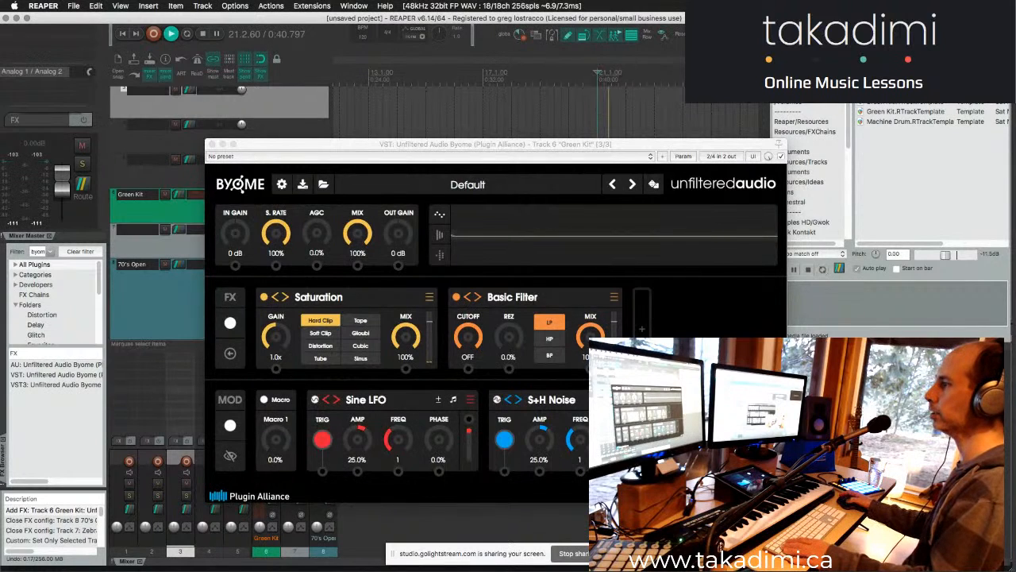
{"action": "left_click", "coordinate": [620, 554]}
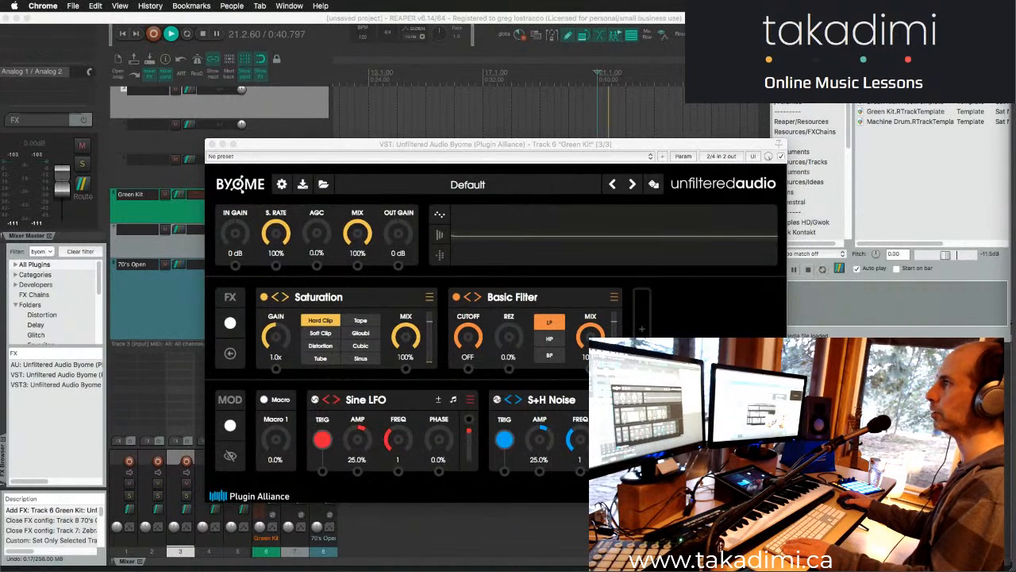
- Close the Byome plugin window after moving it aside, and stop playback
{"action": "left_click_drag", "start_coordinate": [376, 144], "coordinate": [1015, 100]}
{"action": "left_click_drag", "start_coordinate": [596, 138], "coordinate": [483, 176]}
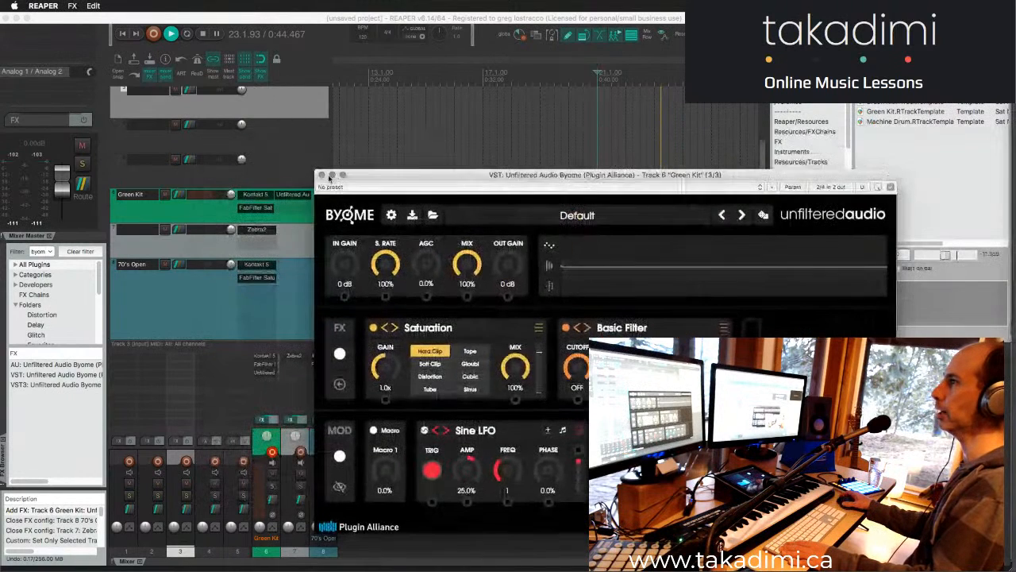
{"action": "left_click", "coordinate": [322, 175]}
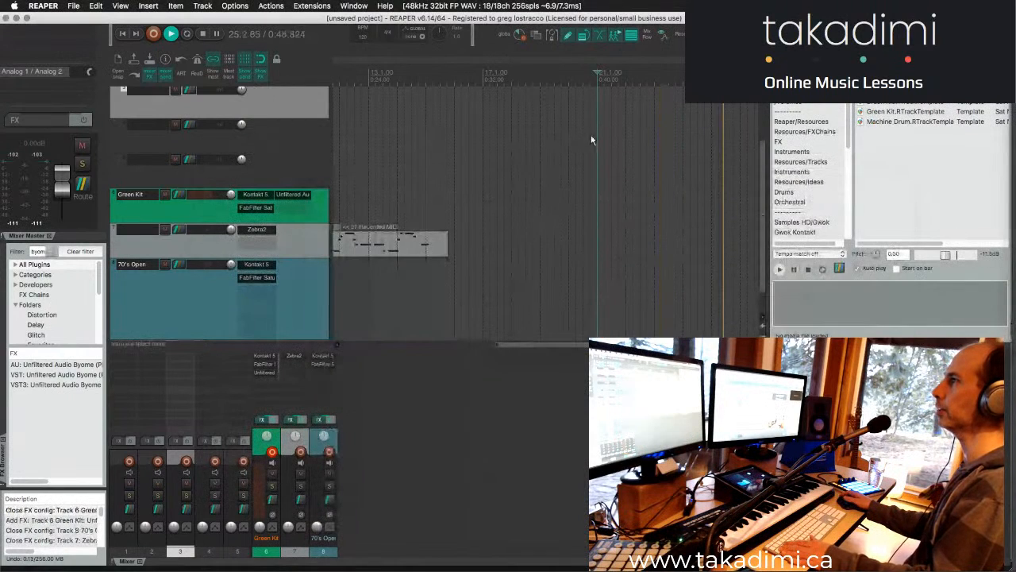
{"action": "key", "text": "space"}
{"action": "left_click", "coordinate": [600, 127]}
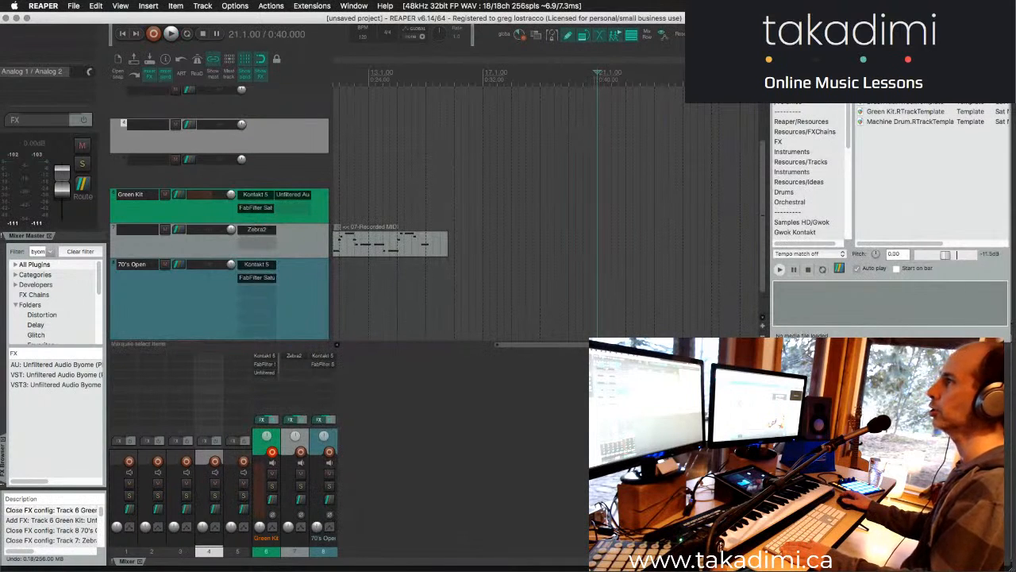
- Play and stop the project repeatedly from measure 21 to test playback with the Byome window closed
{"action": "key", "text": "space"}
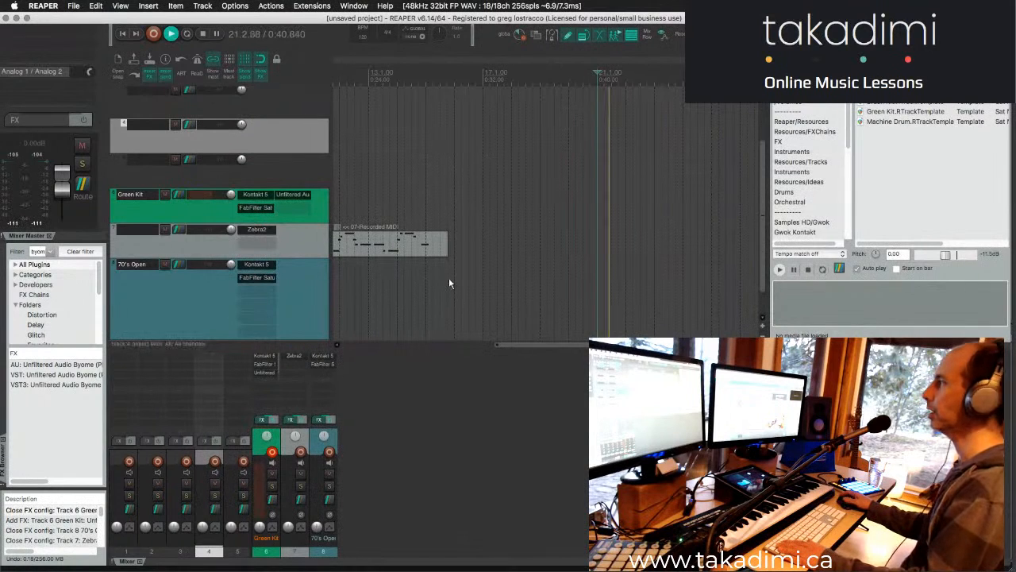
{"action": "key", "text": "space"}
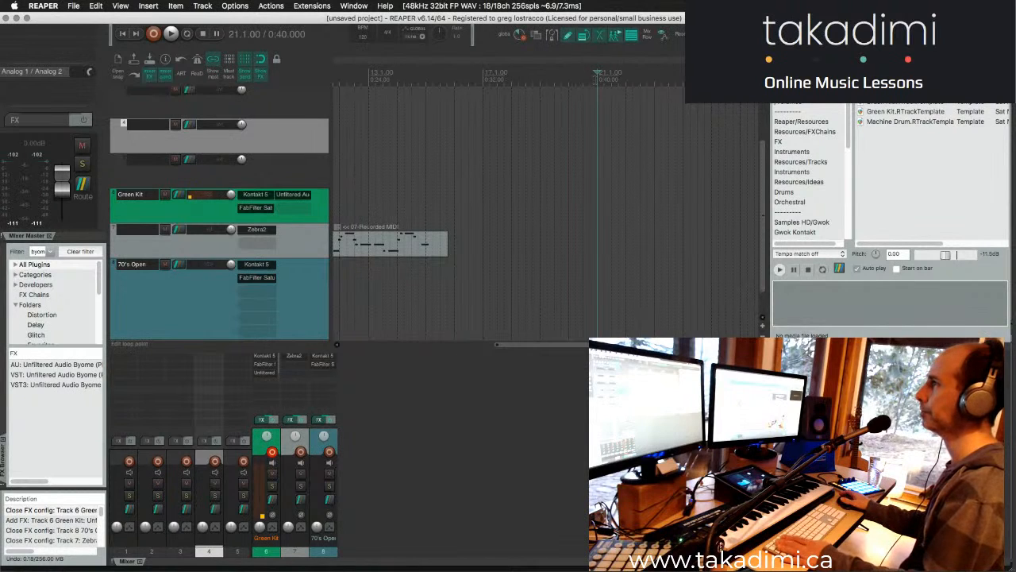
{"action": "key", "text": "space"}
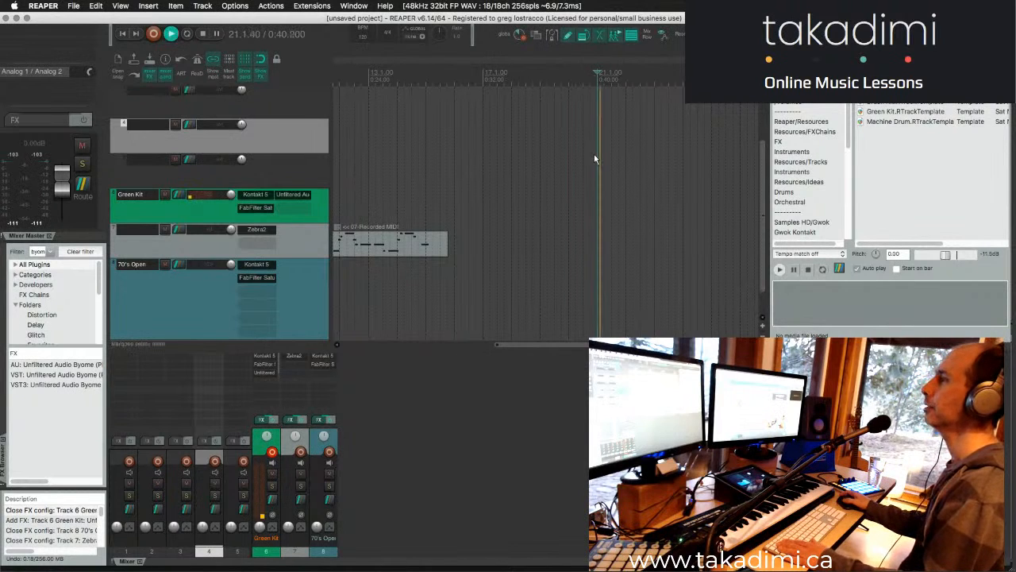
{"action": "key", "text": "Down"}
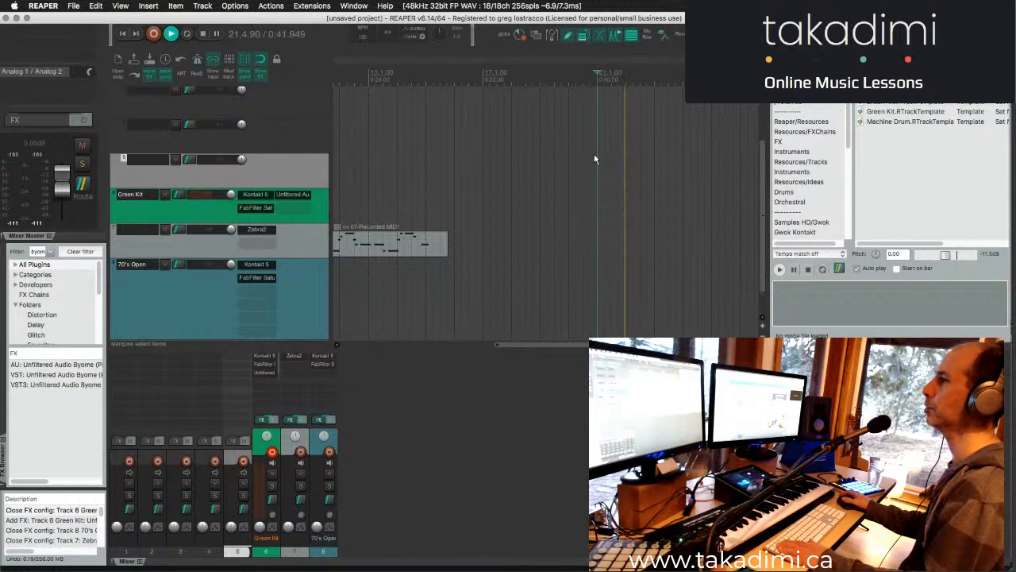
{"action": "key", "text": "space"}
- Disable Zebra2 on track 7 and the effects on the 70's Open track, and briefly test playback
{"action": "left_click", "coordinate": [295, 357], "text": "shift"}
{"action": "left_click", "coordinate": [317, 357], "text": "shift"}
{"action": "key", "text": "space"}
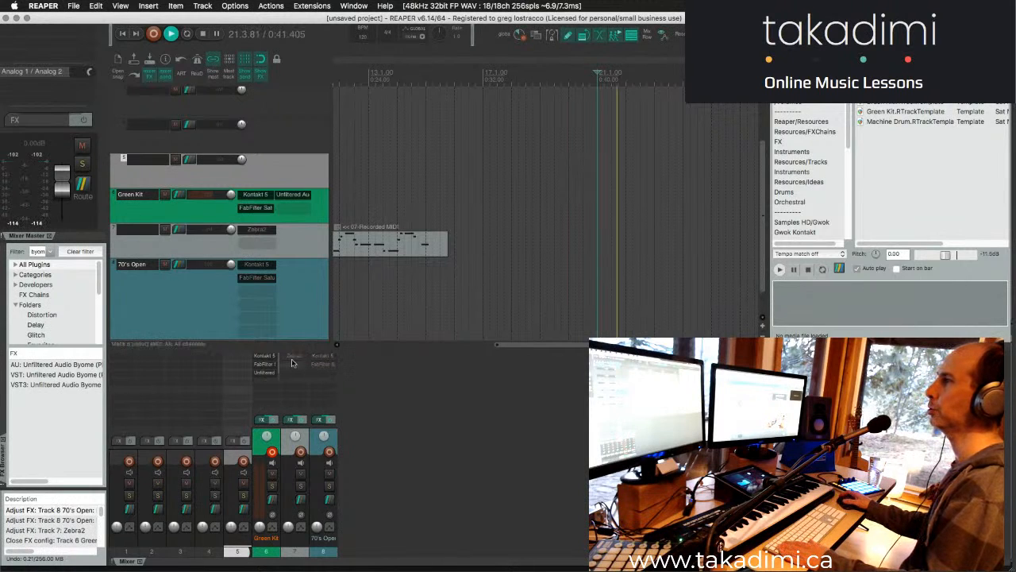
{"action": "key", "text": "space"}
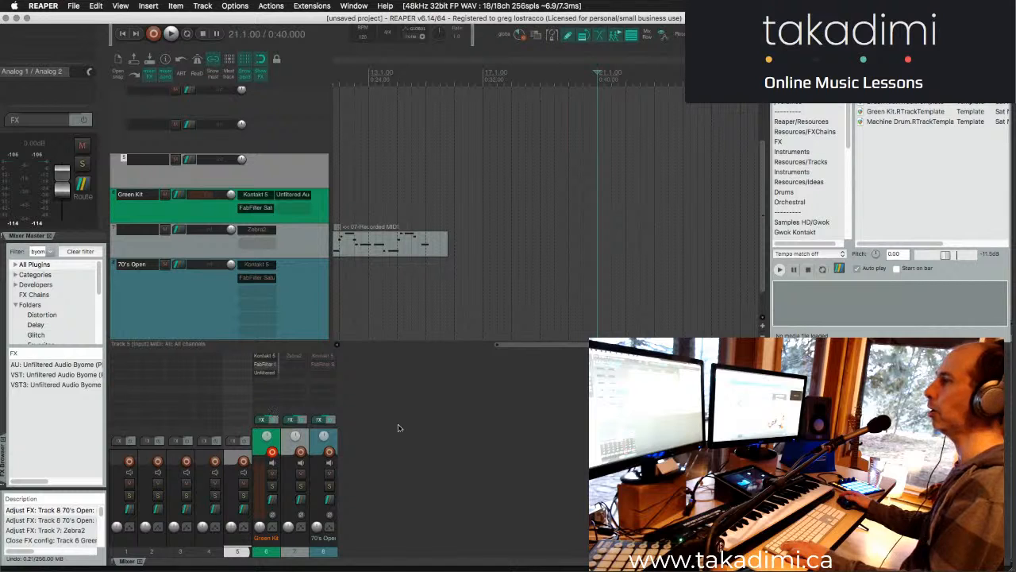
- Set the requested audio device block size to 512 in the REAPER preferences
{"action": "left_click", "coordinate": [399, 428]}
{"action": "key", "text": "super+comma"}
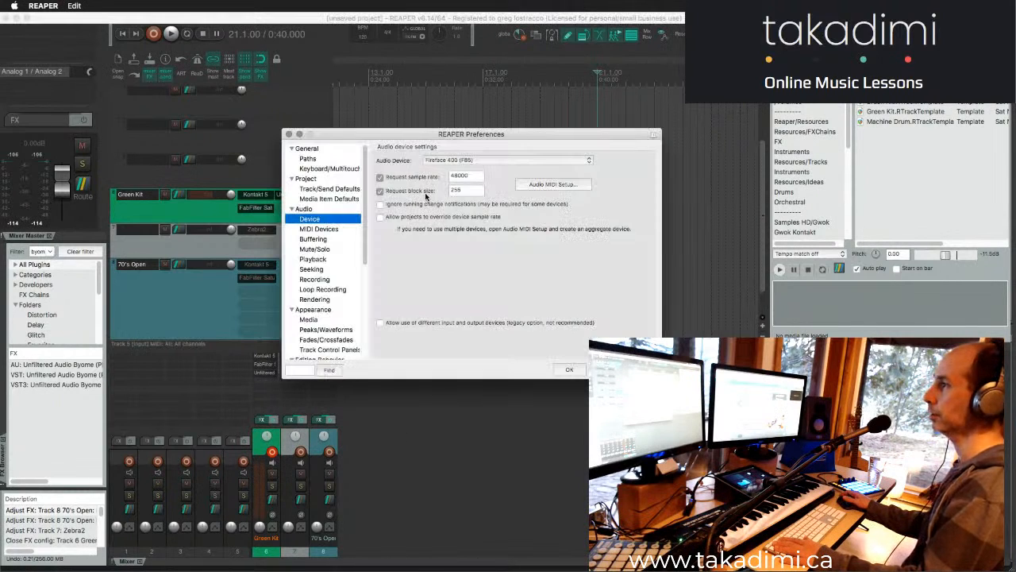
{"action": "double_click", "coordinate": [473, 188]}
{"action": "type", "text": "512"}
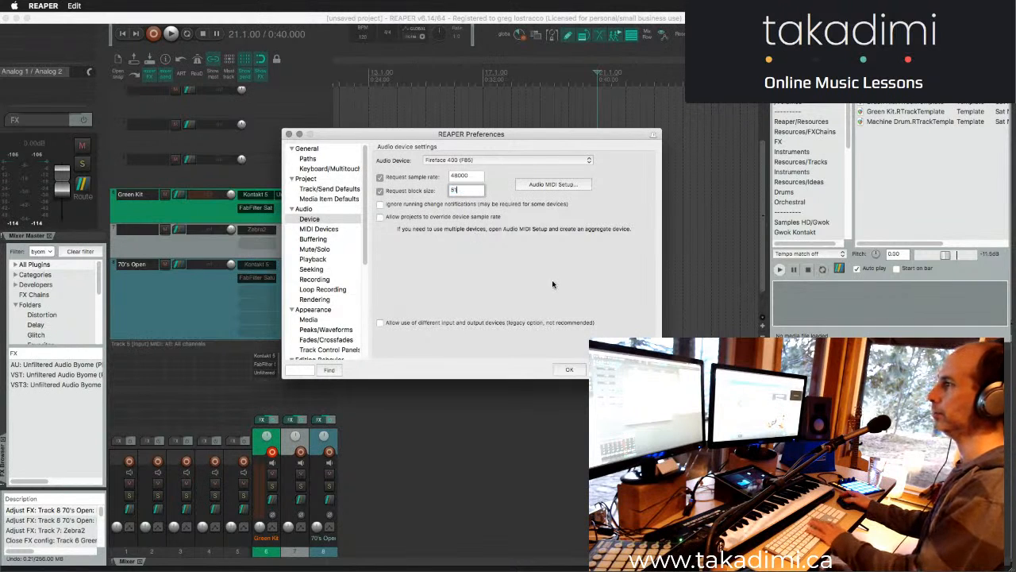
{"action": "left_click", "coordinate": [570, 370]}
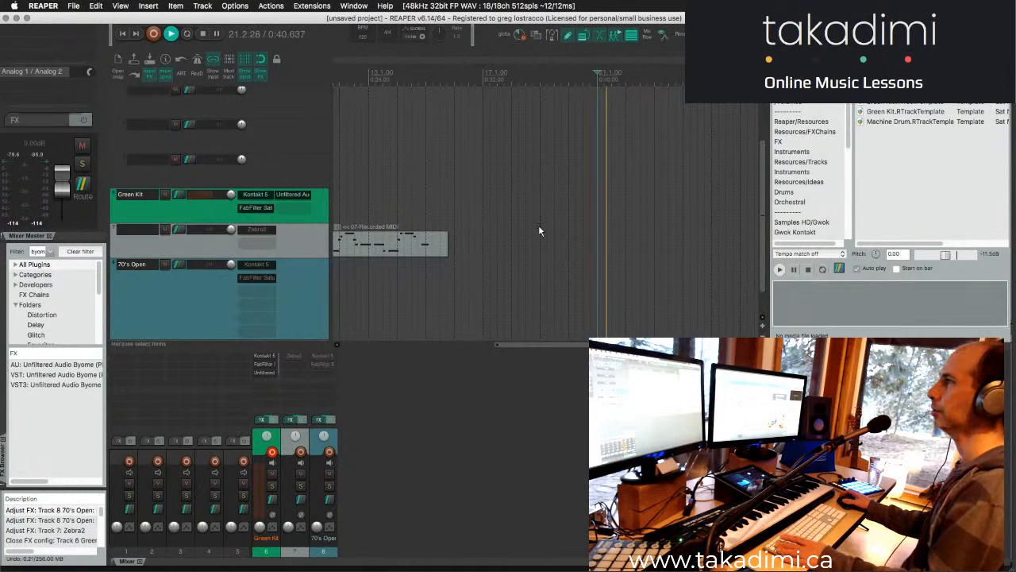
- Test the Green Kit track during playback with the Byome window open, and stop playback
{"action": "scroll", "coordinate": [538, 225], "scroll_direction": "up", "scroll_amount": 3}
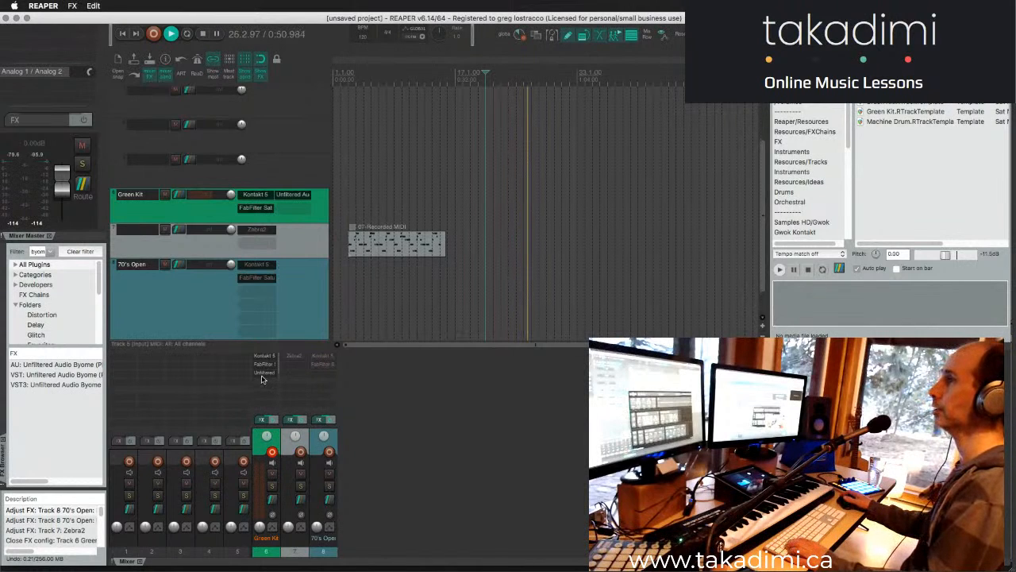
{"action": "left_click", "coordinate": [263, 373]}
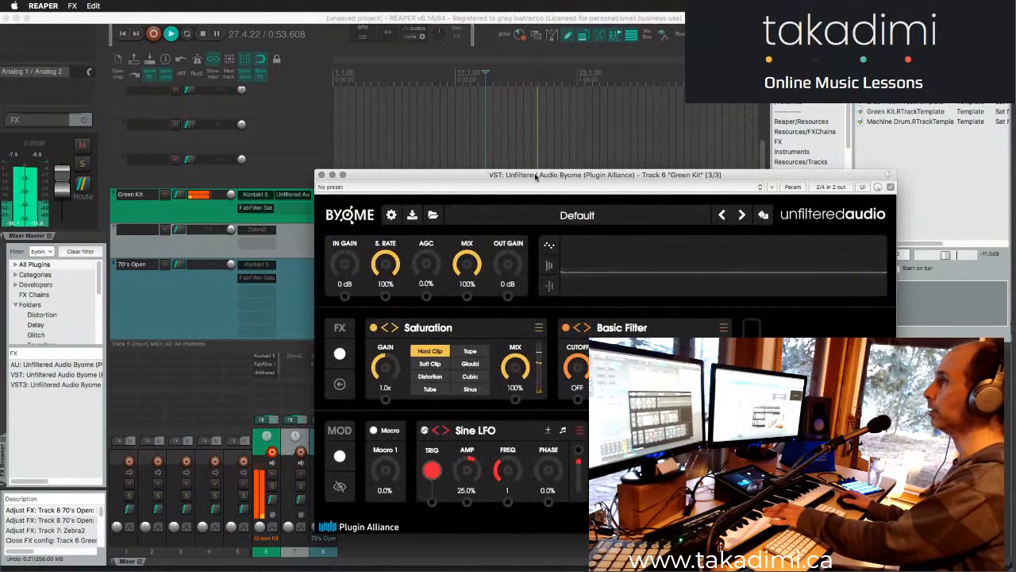
{"action": "left_click_drag", "start_coordinate": [535, 173], "coordinate": [519, 149]}
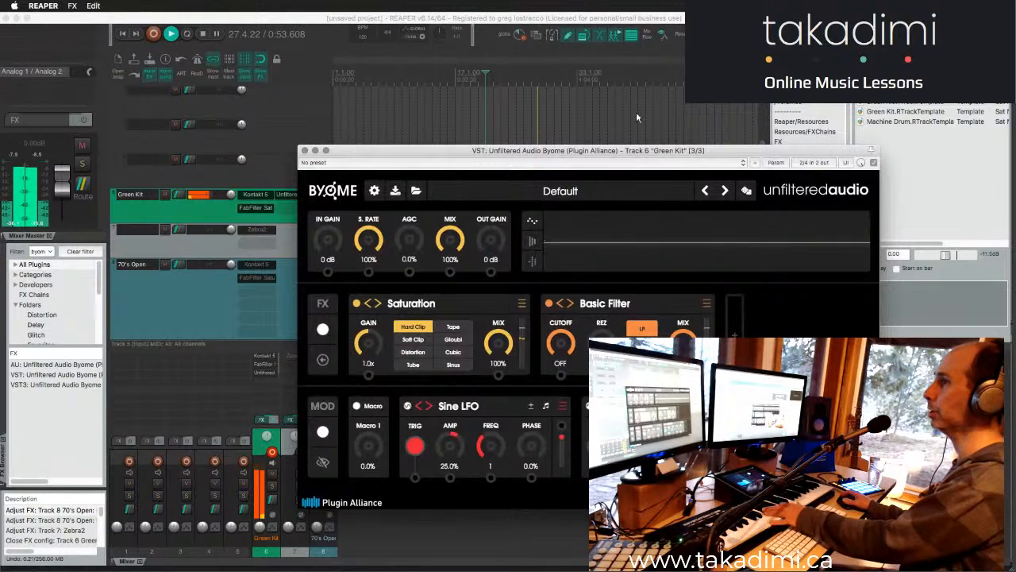
{"action": "left_click", "coordinate": [162, 17]}
{"action": "left_click", "coordinate": [201, 35]}
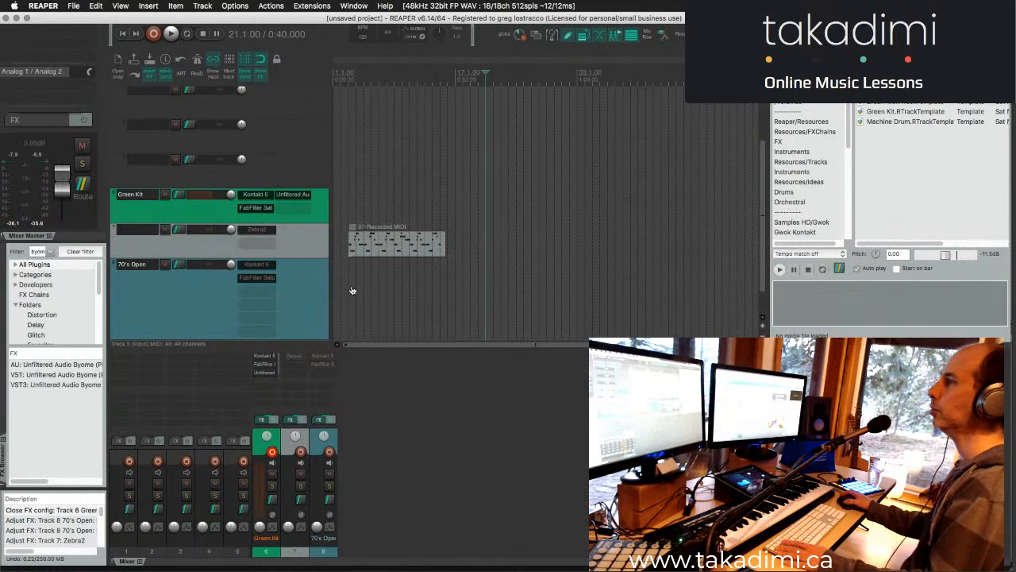
- Switch between the Max and QuickTime Player windows to check which other applications are running
{"action": "key", "text": "super+Tab"}
{"action": "left_click", "coordinate": [639, 292]}
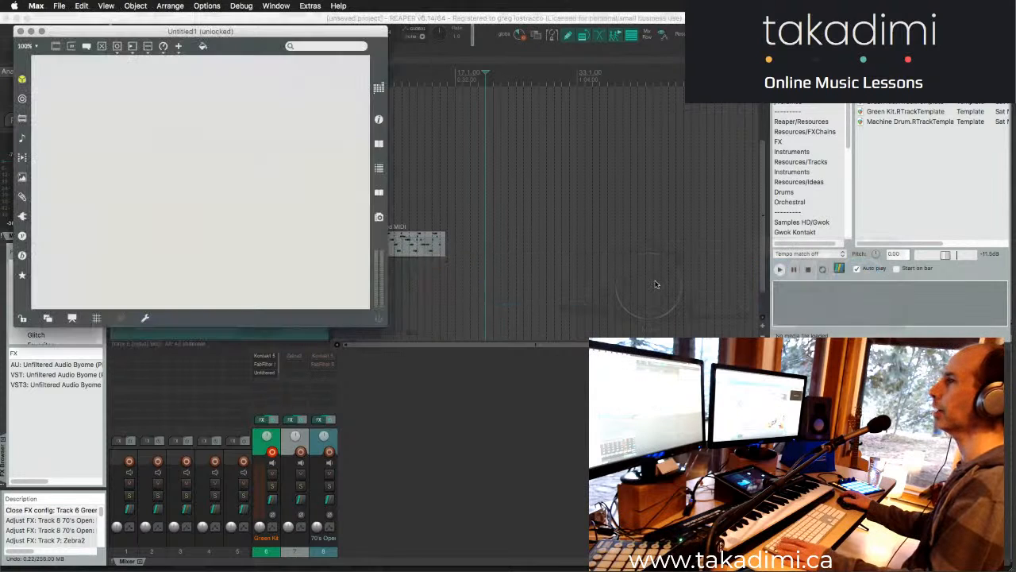
{"action": "key", "text": "super+Tab"}
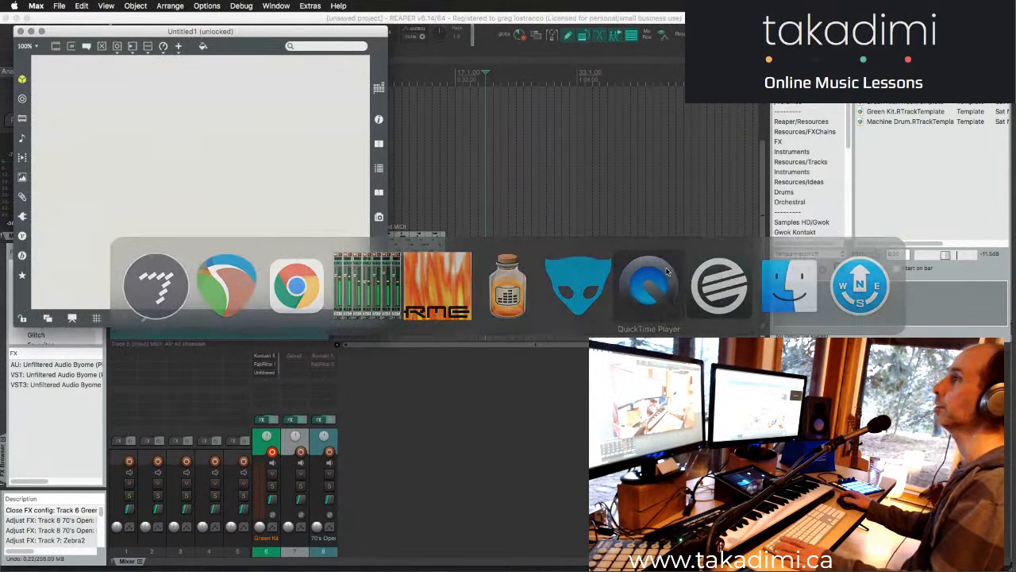
{"action": "left_click", "coordinate": [667, 274]}
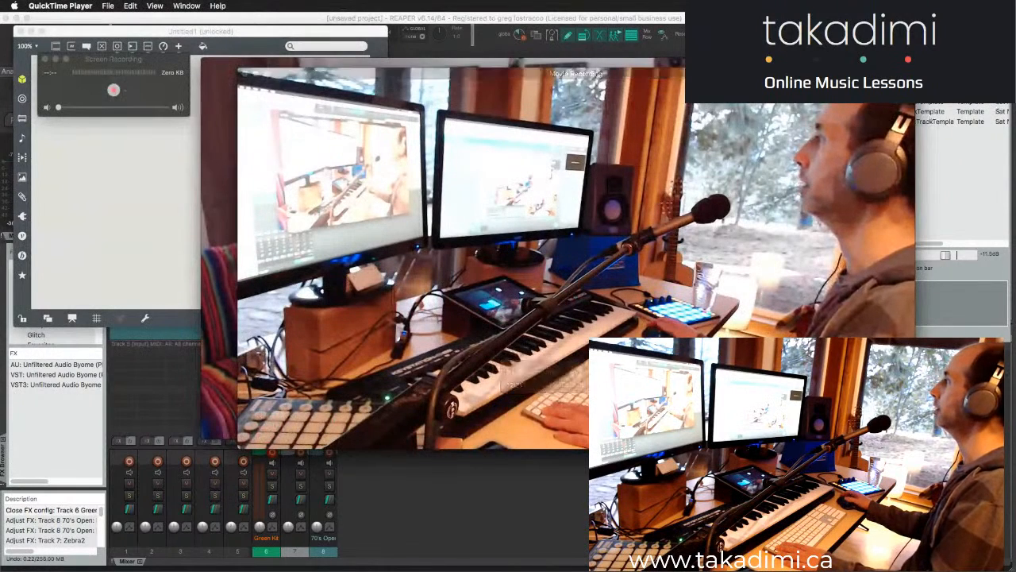
{"action": "key", "text": "super+Tab"}
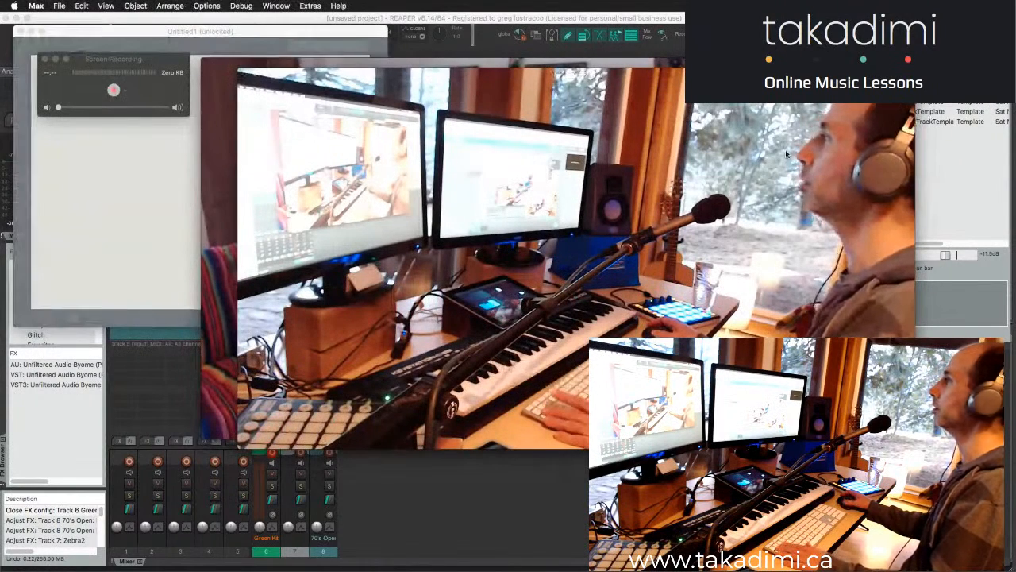
{"action": "key", "text": "super+Tab"}
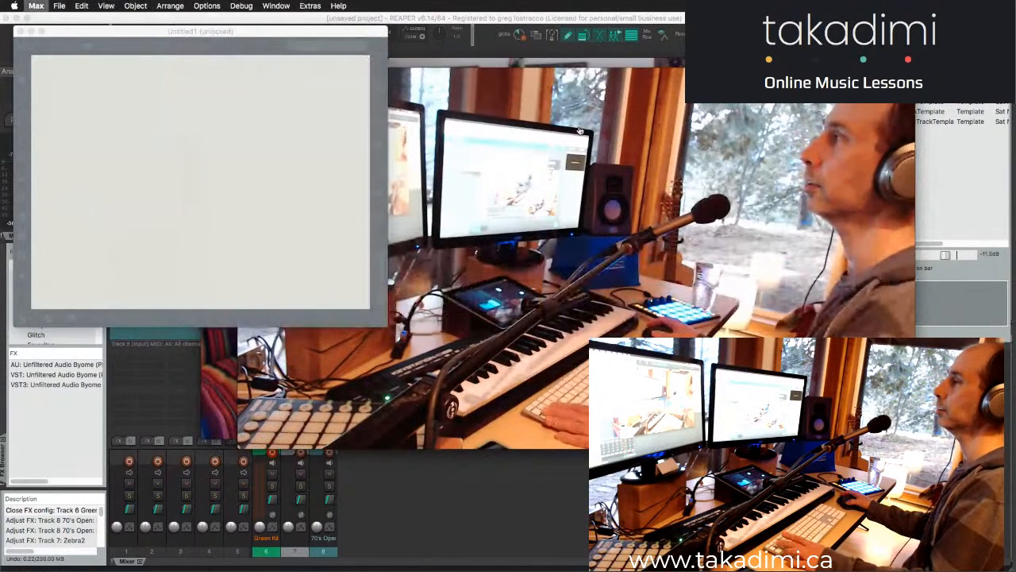
- Quit Lemur Editor and QuickTime Player, deleting the untitled QuickTime documents
{"action": "key", "text": "super+Tab"}
{"action": "key", "text": "super+q"}
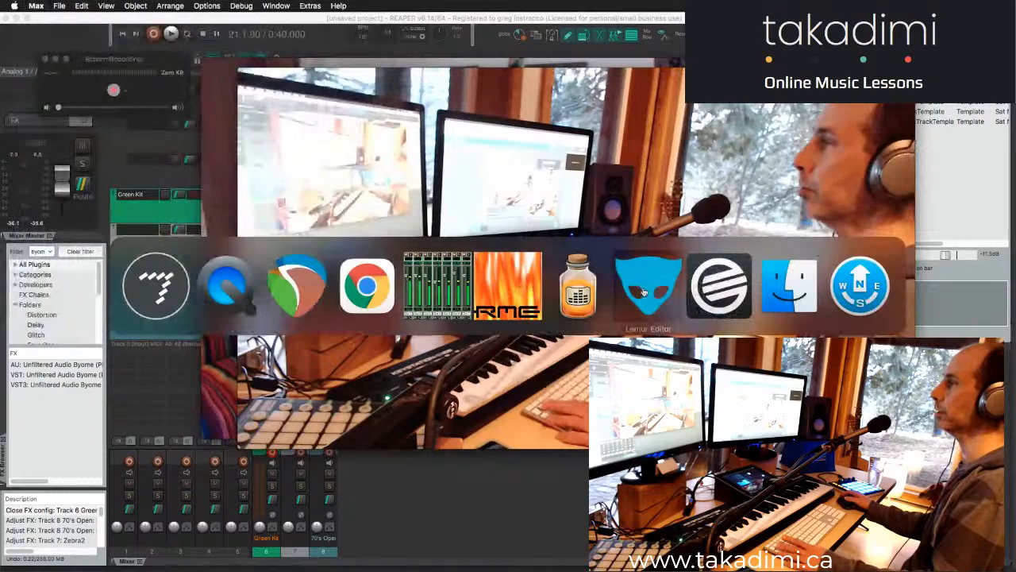
{"action": "key", "text": "super+Tab"}
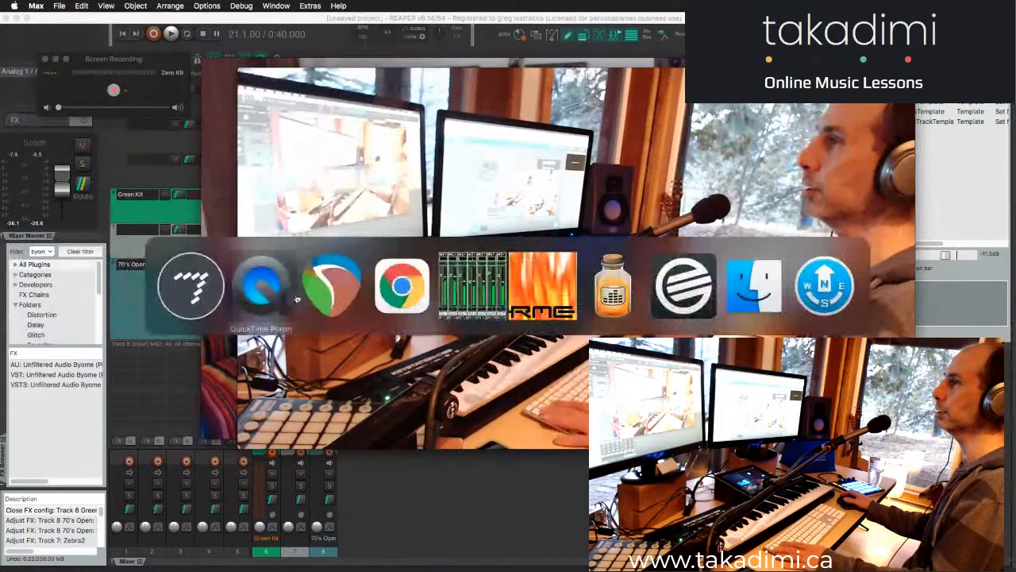
{"action": "key", "text": "super+q"}
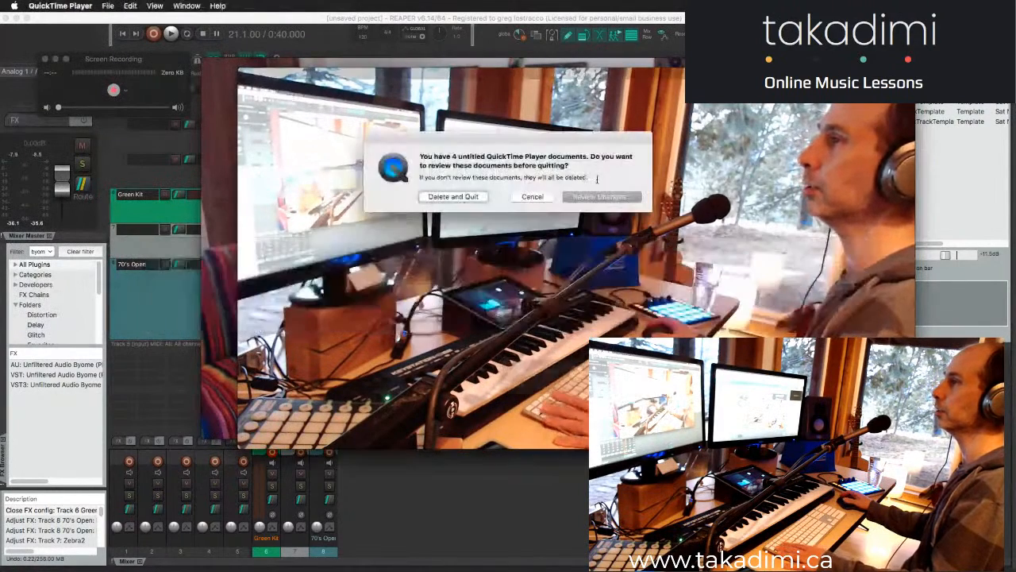
{"action": "left_click", "coordinate": [474, 198]}
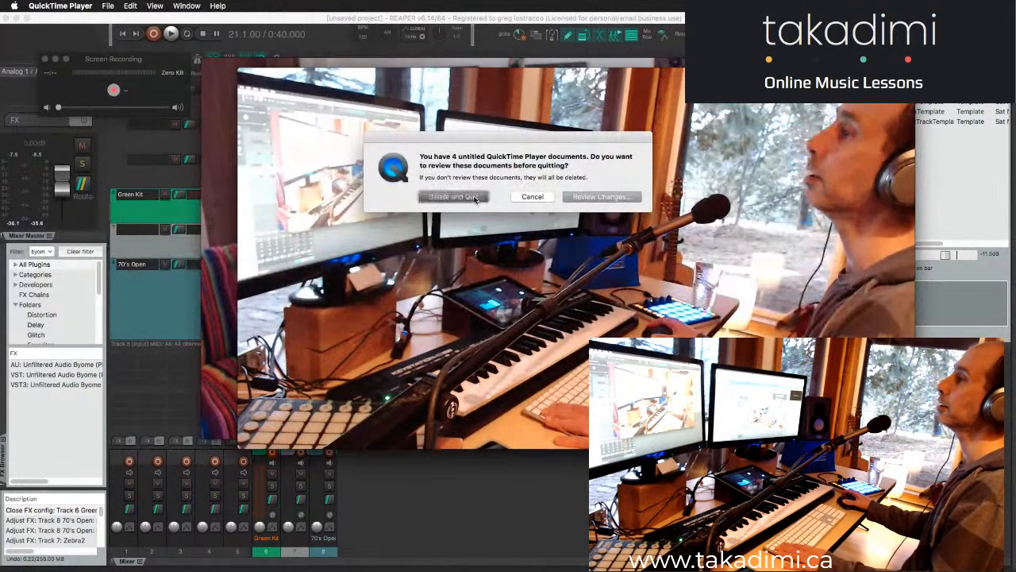
- Quit Max and the remaining unneeded application beside Finder in the application switcher
{"action": "key", "text": "super+Tab"}
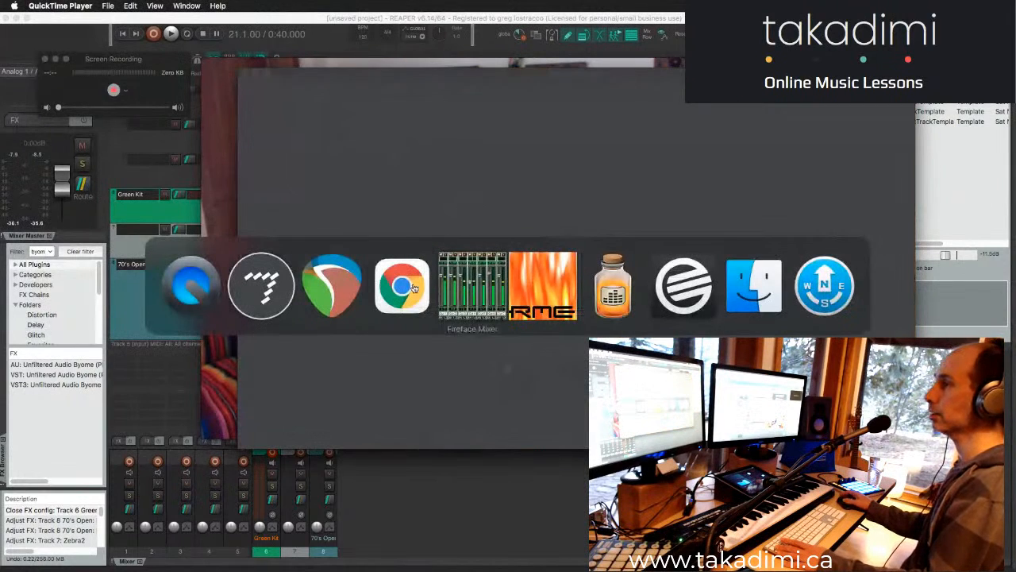
{"action": "key", "text": "super+q"}
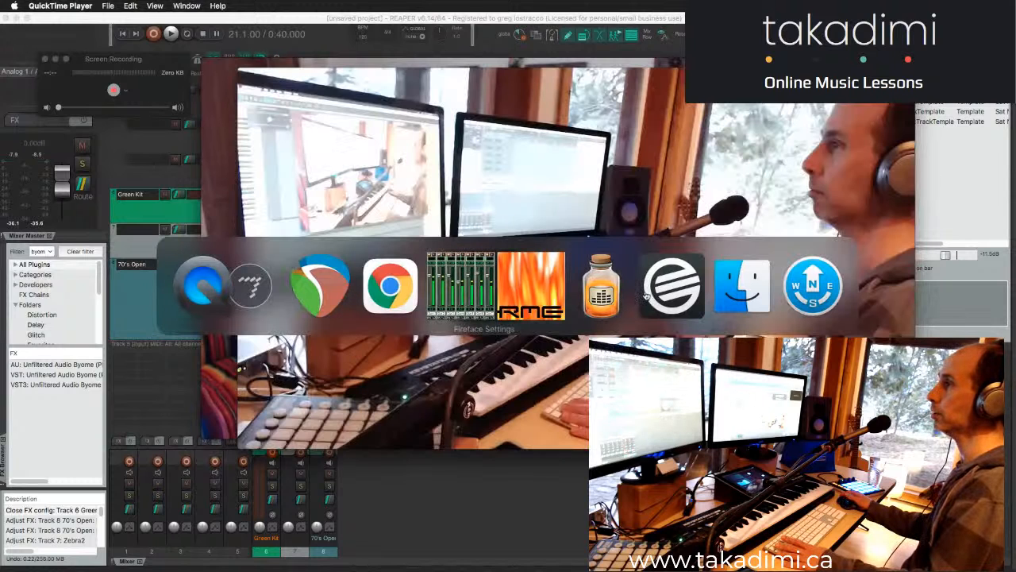
{"action": "key", "text": "super+q"}
- Switch to Fireface Settings to examine the audio interface's properties, and return to REAPER
{"action": "key", "text": "super+Tab"}
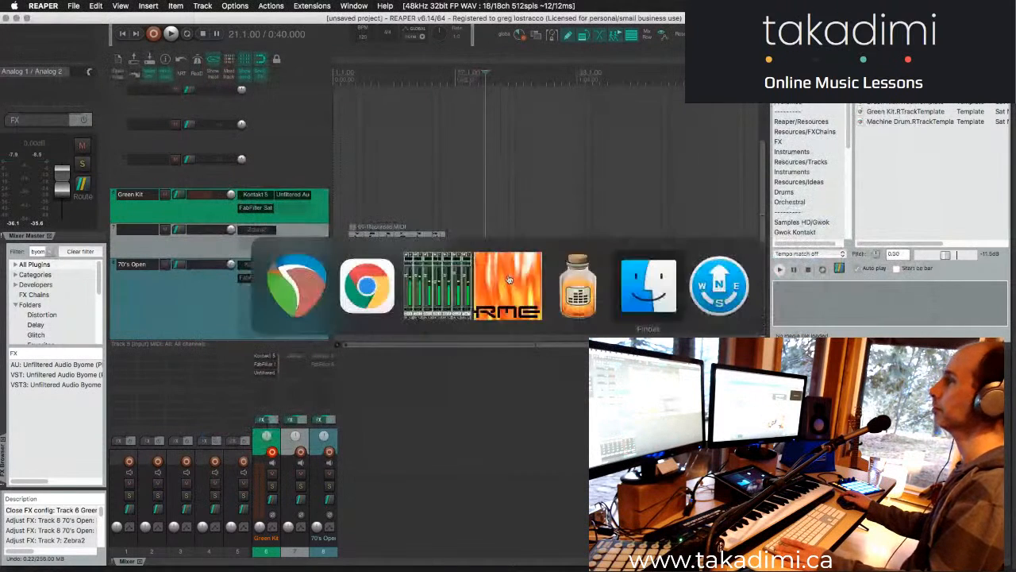
{"action": "left_click", "coordinate": [508, 279]}
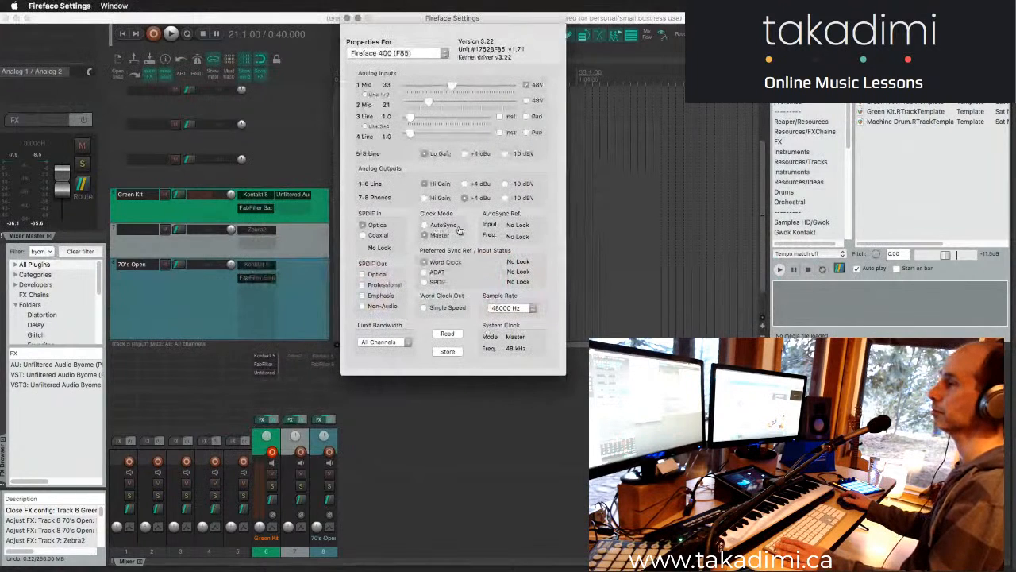
{"action": "key", "text": "super+Tab"}
{"action": "left_click", "coordinate": [618, 275]}
- Start playback from measure 21 and ignore the QuickTime Player crash report
{"action": "key", "text": "space"}
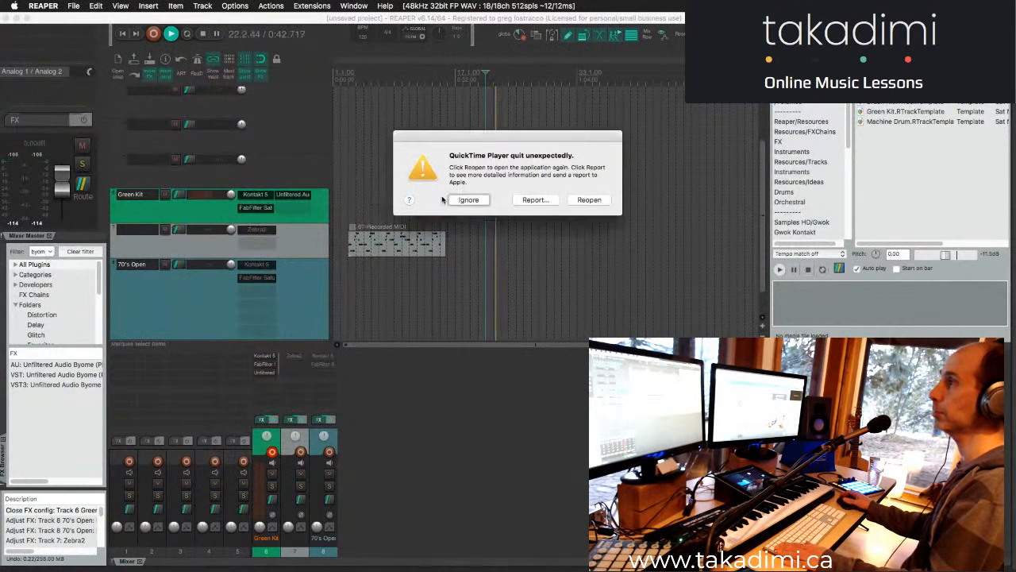
{"action": "left_click", "coordinate": [469, 200]}
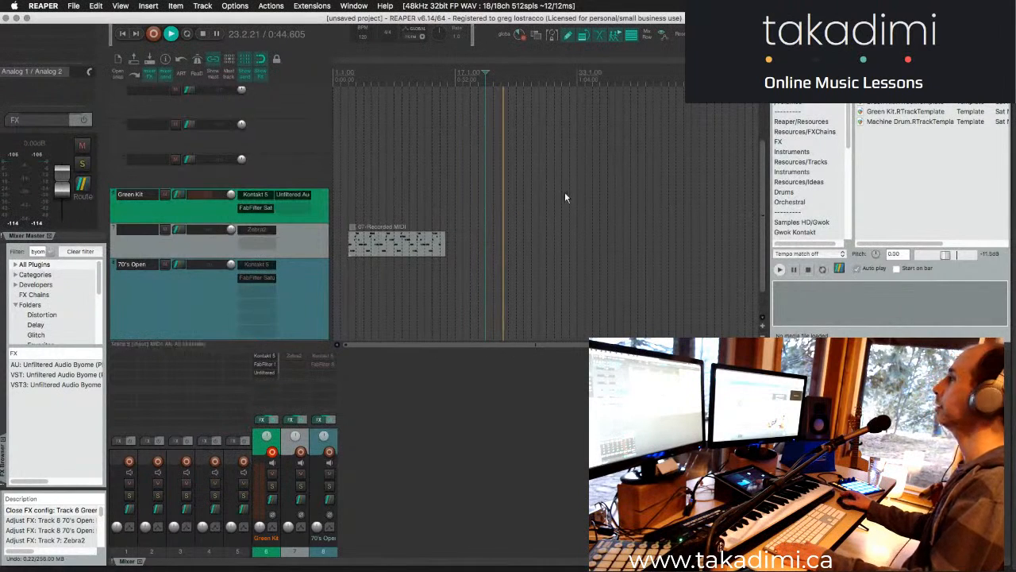
- Reopen the Byome window from the Green Kit track and move it up over the arrange view
{"action": "left_click", "coordinate": [248, 374]}
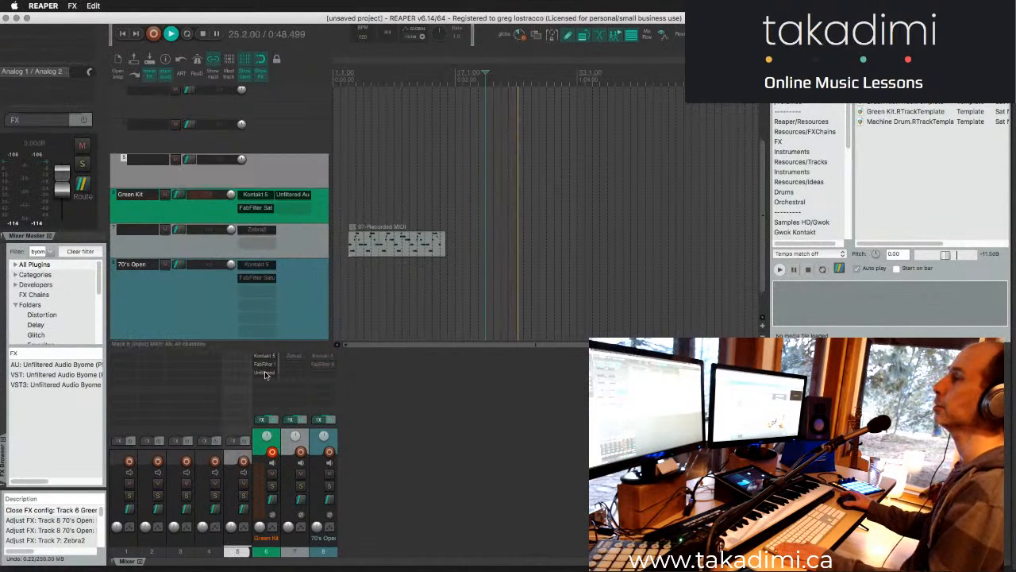
{"action": "left_click", "coordinate": [260, 372]}
{"action": "left_click_drag", "start_coordinate": [583, 153], "coordinate": [657, 193]}
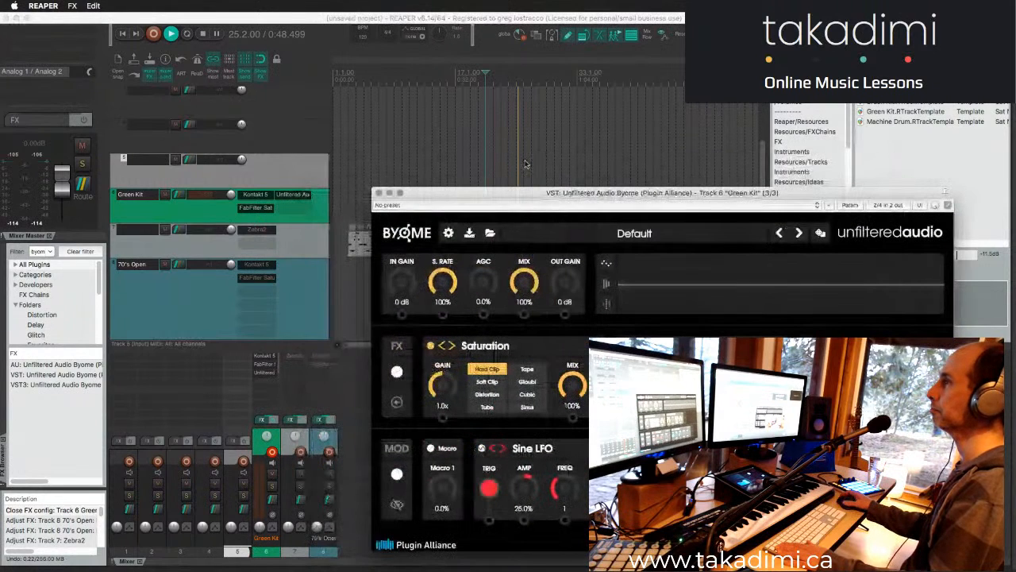
{"action": "left_click", "coordinate": [574, 124]}
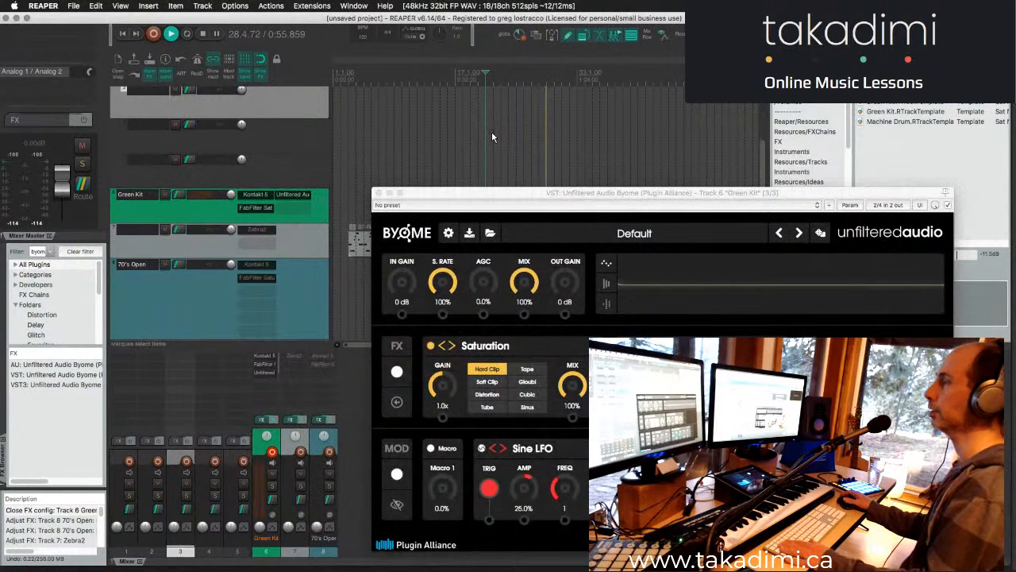
{"action": "left_click_drag", "start_coordinate": [559, 189], "coordinate": [534, 73]}
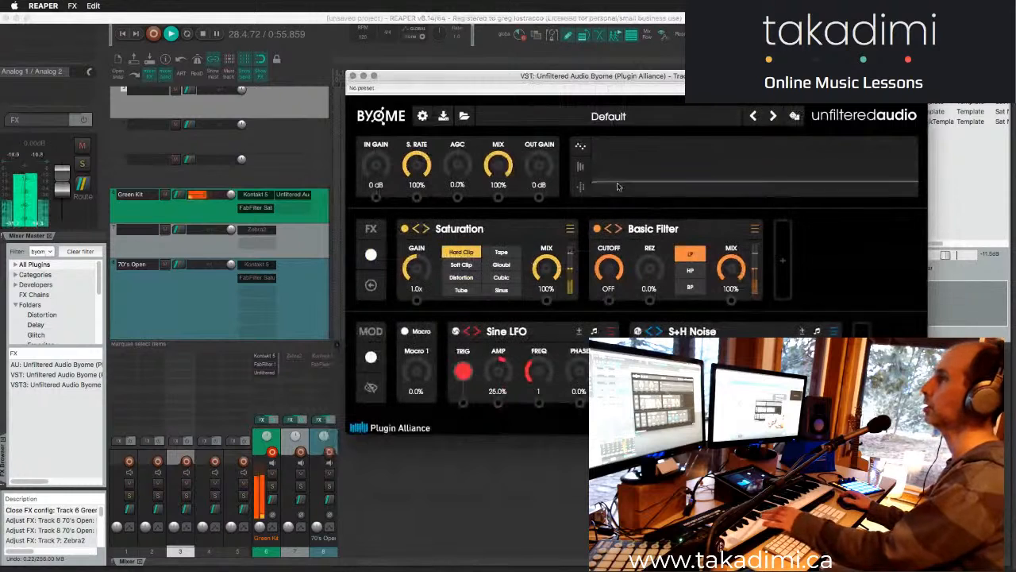
- Look over Byome's preset menu, including the Factory Presets entry, and close it without loading anything
{"action": "left_click", "coordinate": [584, 117]}
{"action": "left_click", "coordinate": [584, 119]}
{"action": "left_click", "coordinate": [584, 117]}
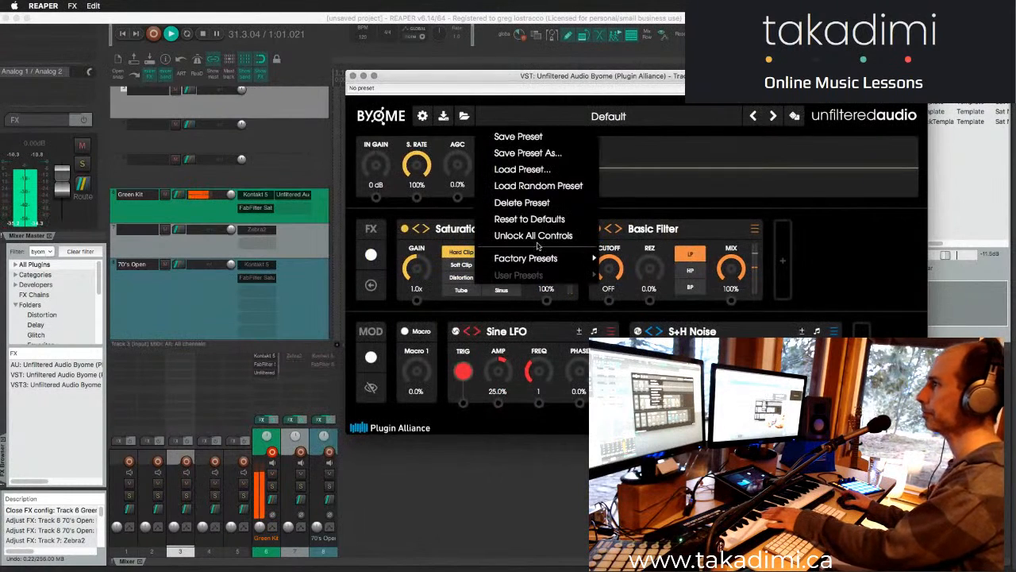
{"action": "mouse_move", "coordinate": [536, 262]}
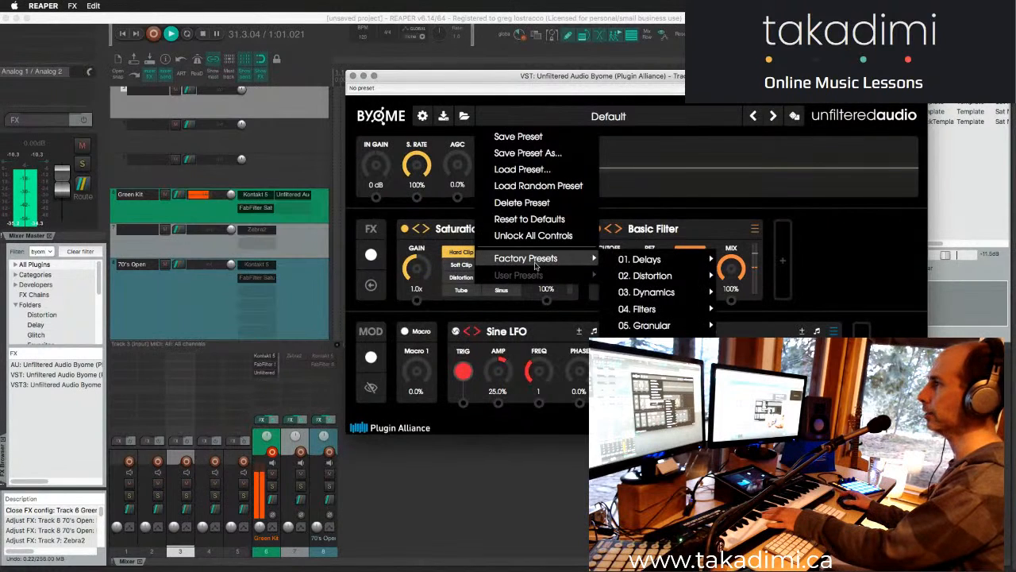
{"action": "left_click", "coordinate": [653, 119]}
{"action": "left_click", "coordinate": [651, 116]}
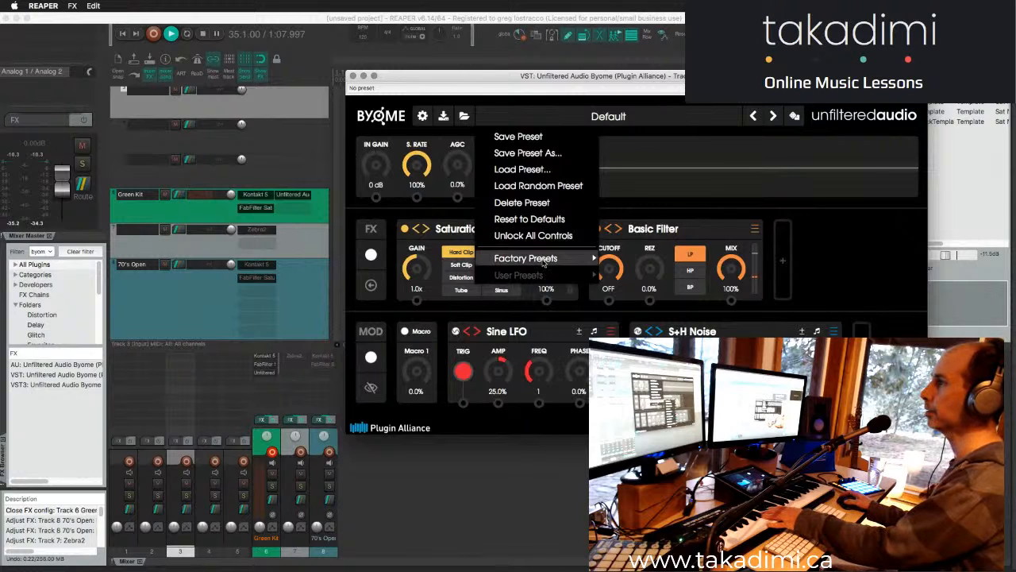
{"action": "mouse_move", "coordinate": [545, 262]}
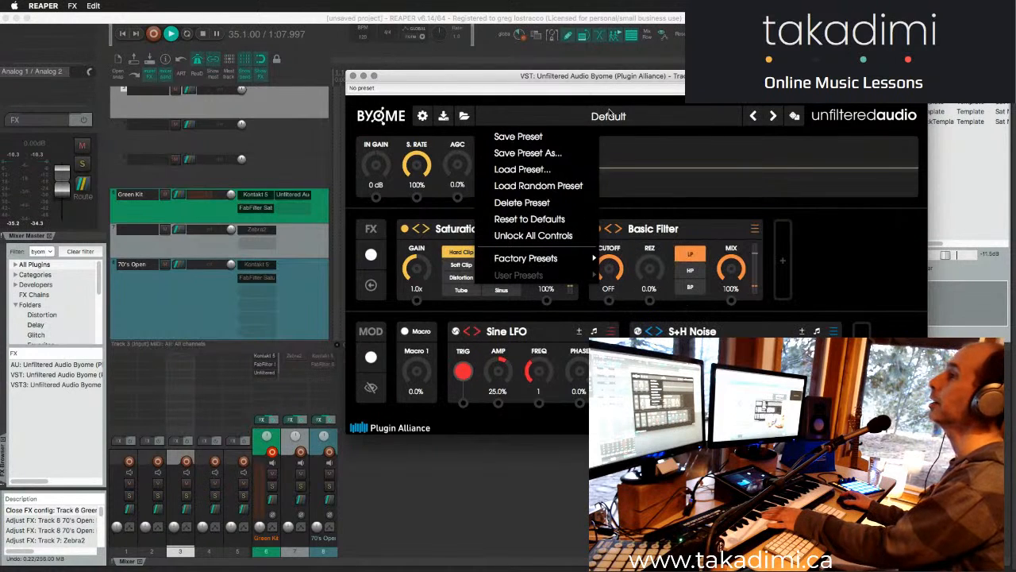
{"action": "left_click", "coordinate": [688, 119]}
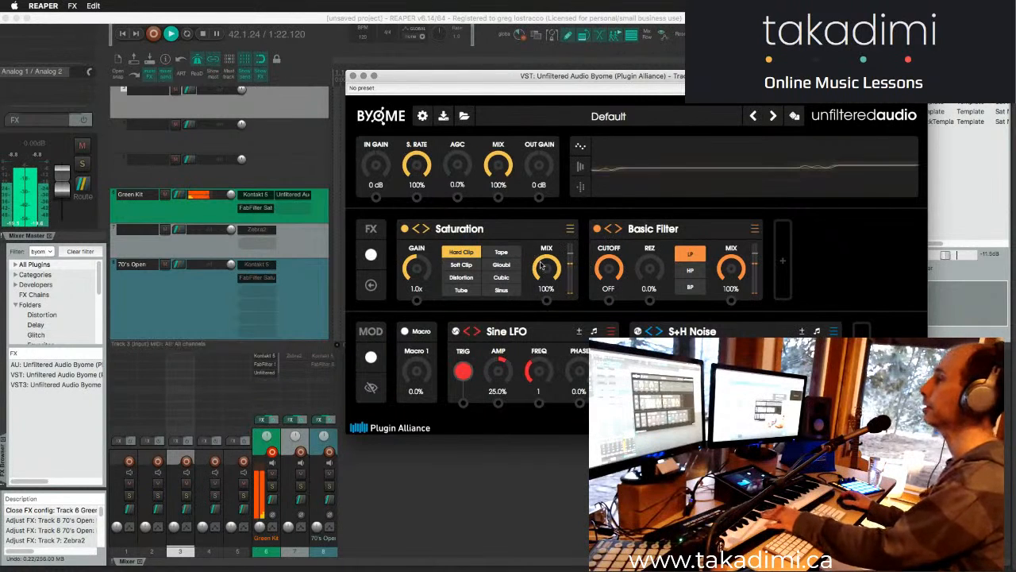
- Replace Byome's Saturation module with Granulator, and step that slot through Pitch Shifter to Pulsar
{"action": "left_click", "coordinate": [570, 231]}
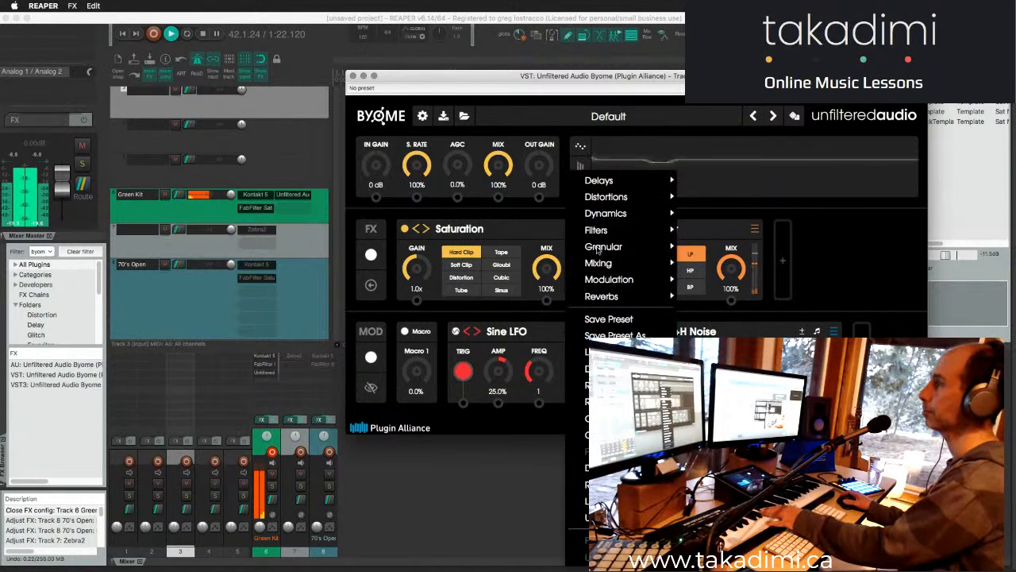
{"action": "mouse_move", "coordinate": [600, 249]}
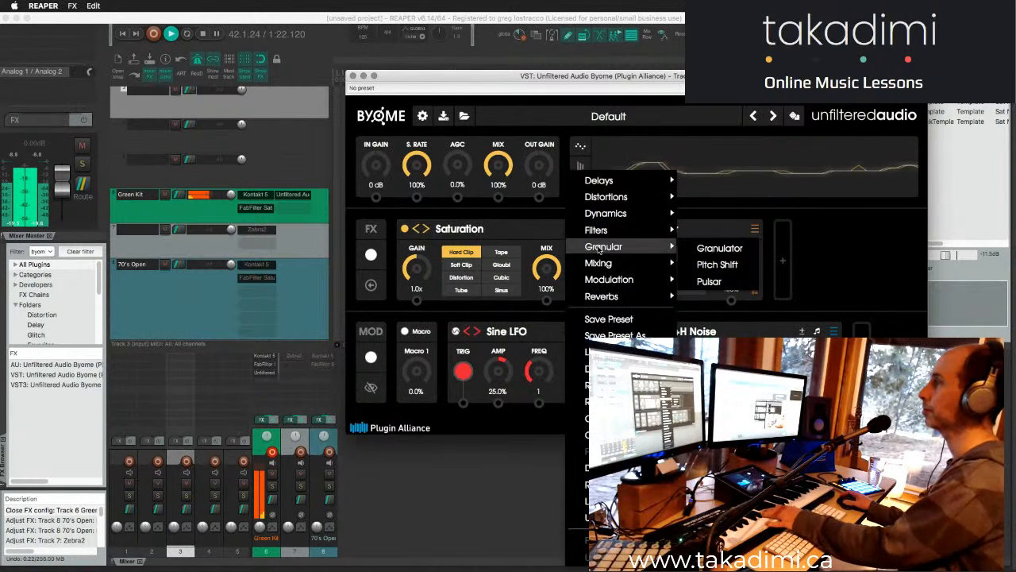
{"action": "left_click", "coordinate": [729, 252]}
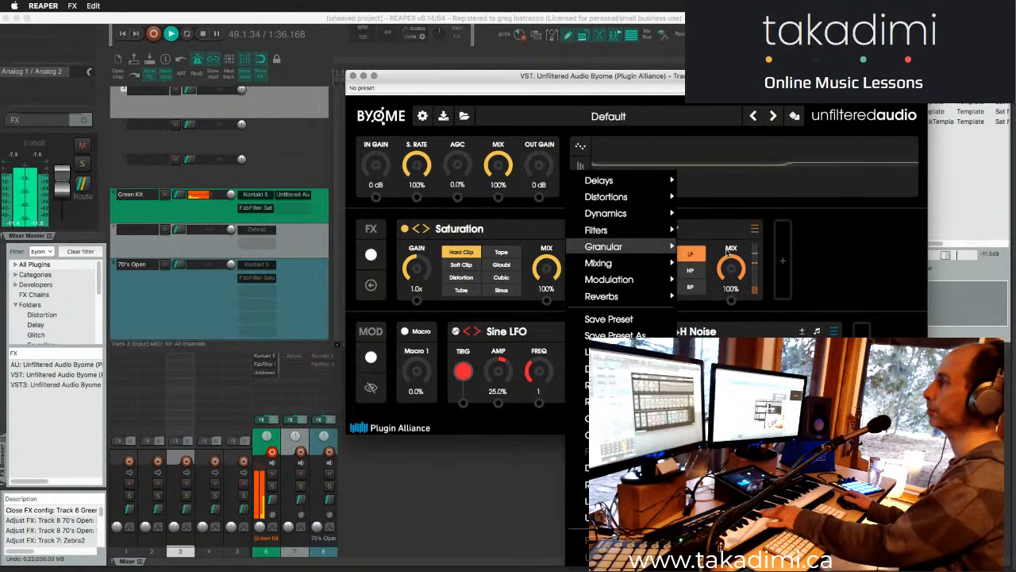
{"action": "left_click", "coordinate": [426, 231]}
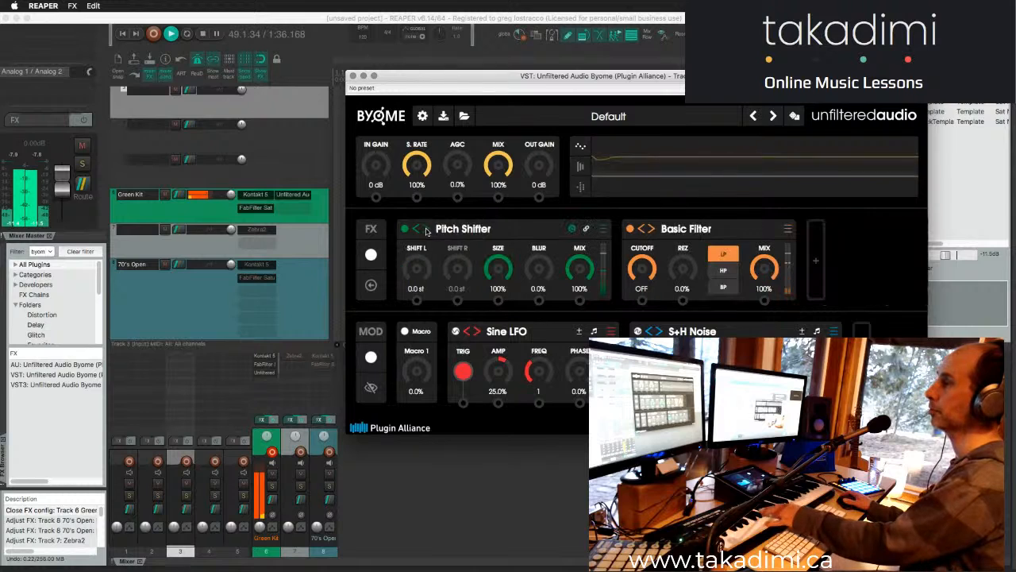
{"action": "left_click", "coordinate": [425, 230]}
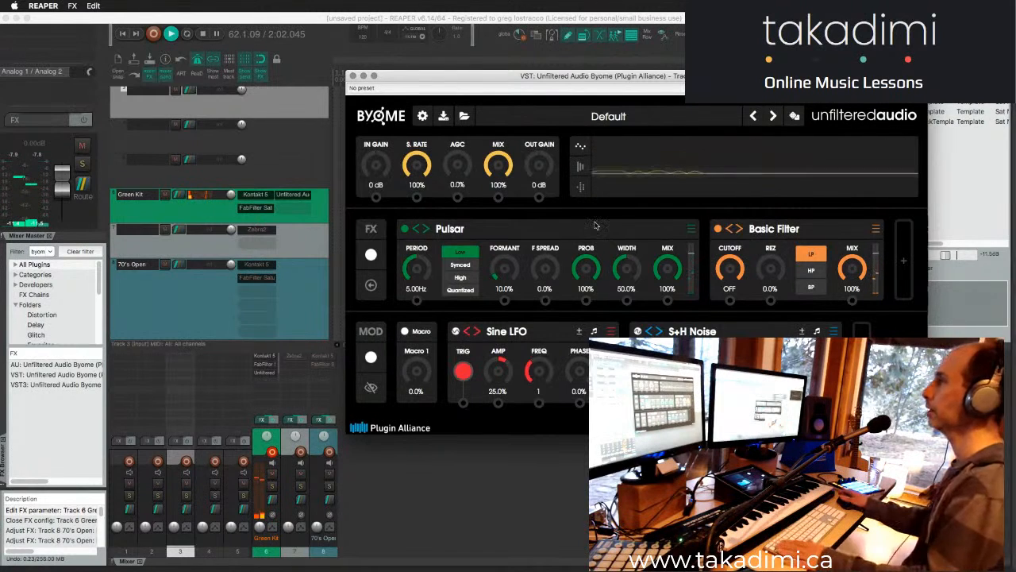
- Nudge the Byome window, select the Green Kit track and stop playback
{"action": "left_click_drag", "start_coordinate": [623, 77], "coordinate": [631, 87]}
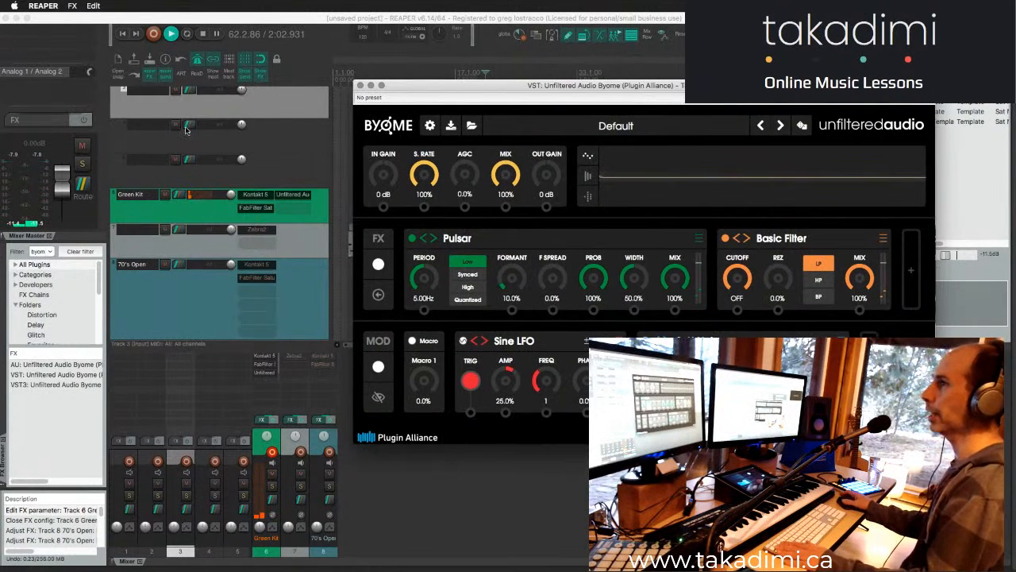
{"action": "left_click", "coordinate": [308, 214]}
{"action": "key", "text": "space"}
- Move the Byome window down so that it sits below the timeline ruler
{"action": "left_click_drag", "start_coordinate": [608, 89], "coordinate": [581, 129]}
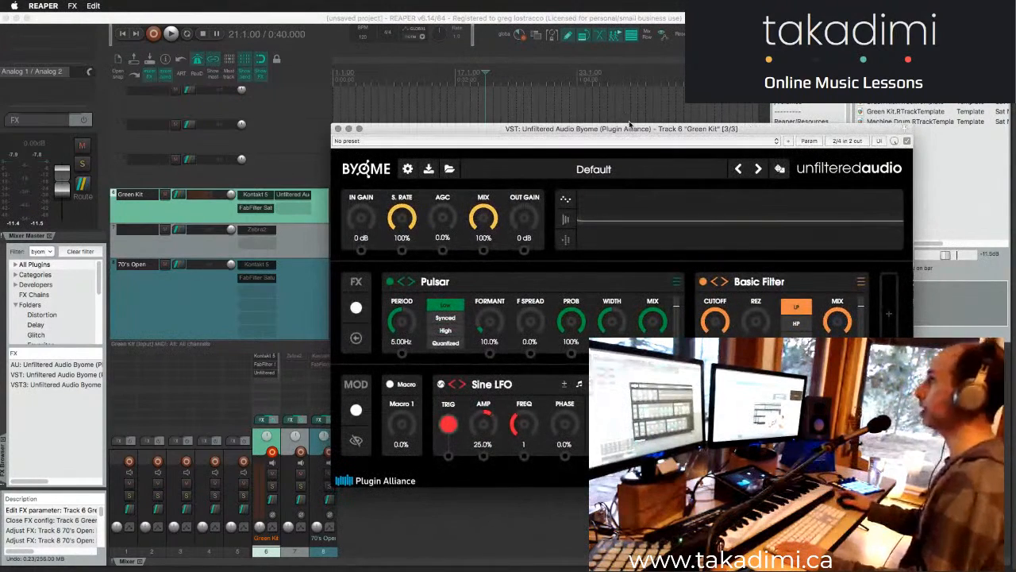
{"action": "left_click_drag", "start_coordinate": [626, 130], "coordinate": [627, 124]}
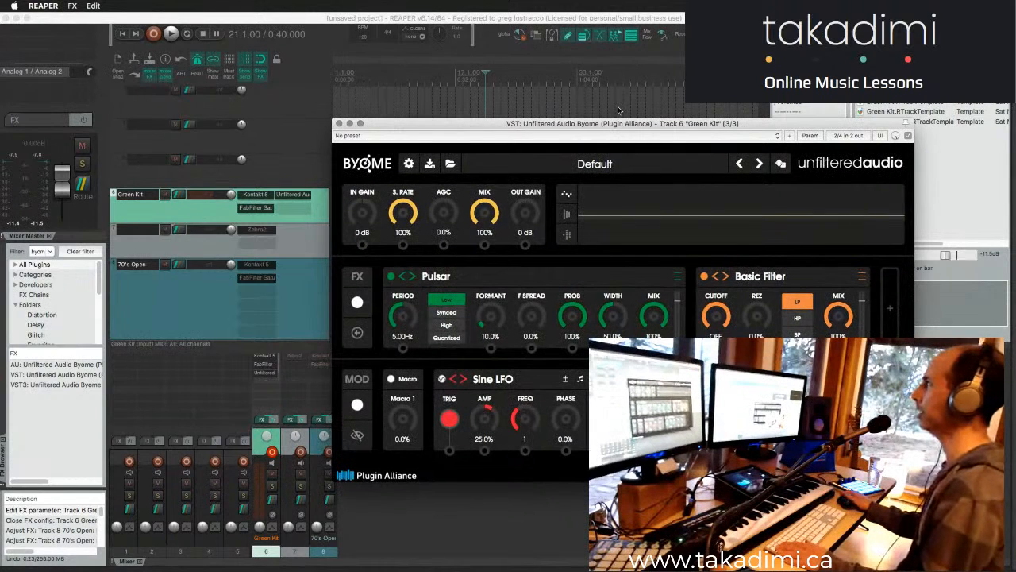
{"action": "left_click_drag", "start_coordinate": [618, 124], "coordinate": [602, 109]}
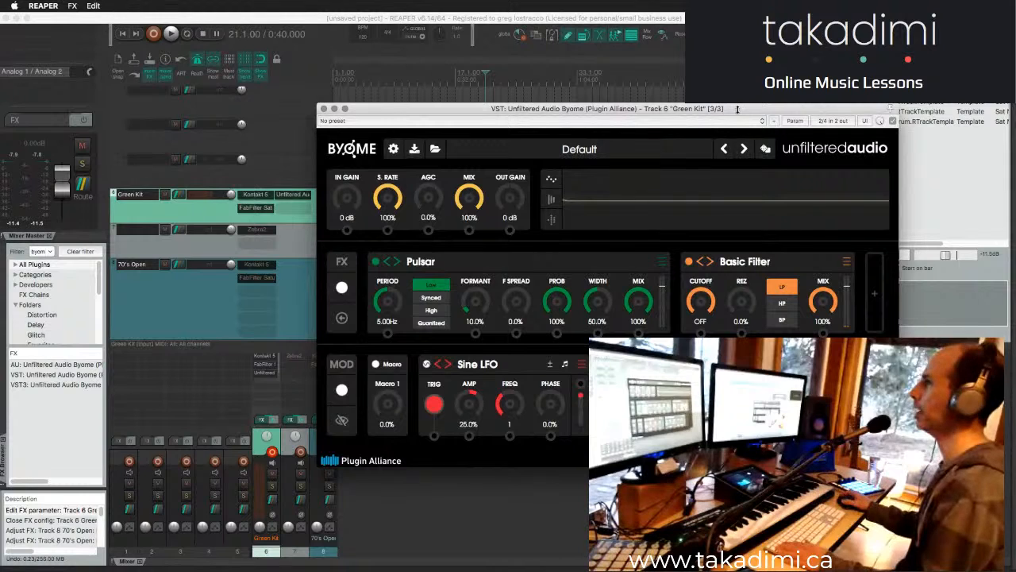
{"action": "left_click_drag", "start_coordinate": [736, 109], "coordinate": [726, 123]}
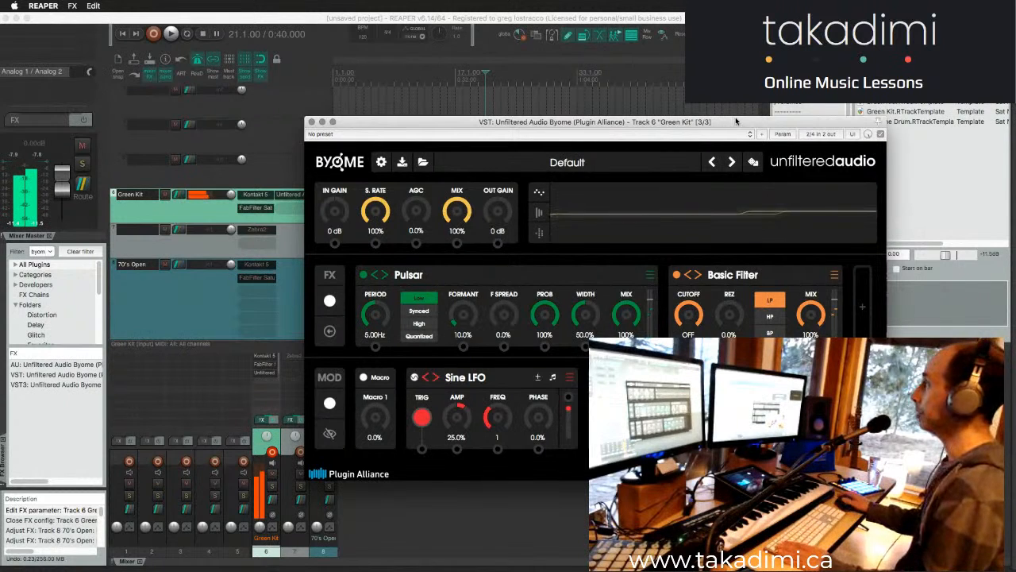
- Hide the Media Explorer and place the Byome window over the middle of the arrange view
{"action": "key", "text": "super+Tab"}
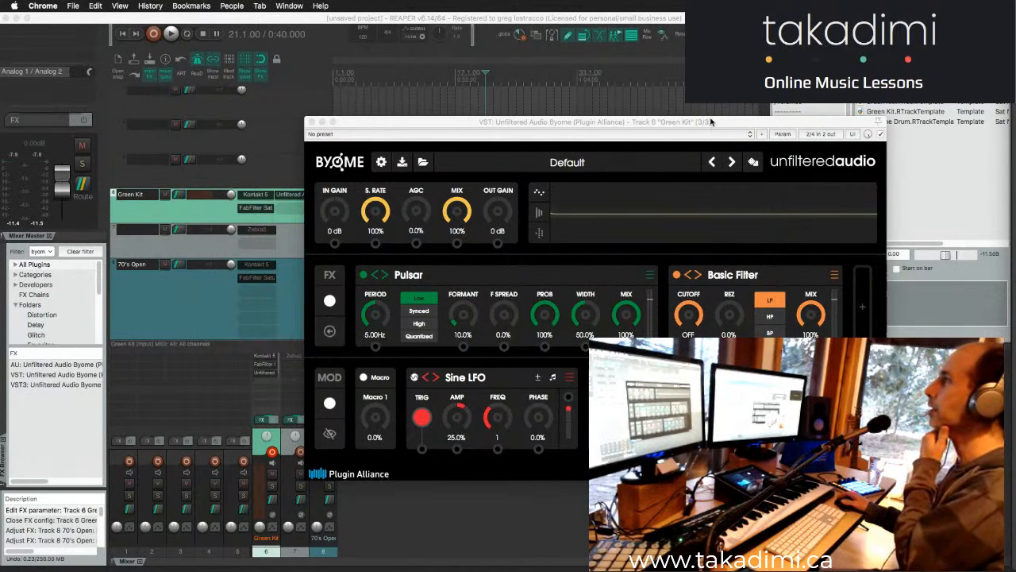
{"action": "left_click_drag", "start_coordinate": [702, 125], "coordinate": [495, 197]}
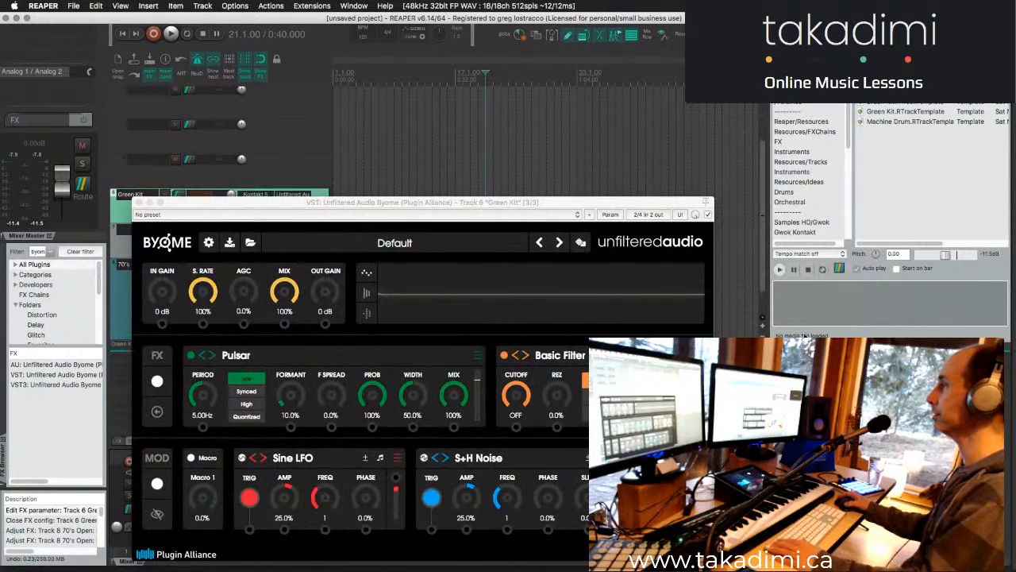
{"action": "key", "text": "alt+super+x"}
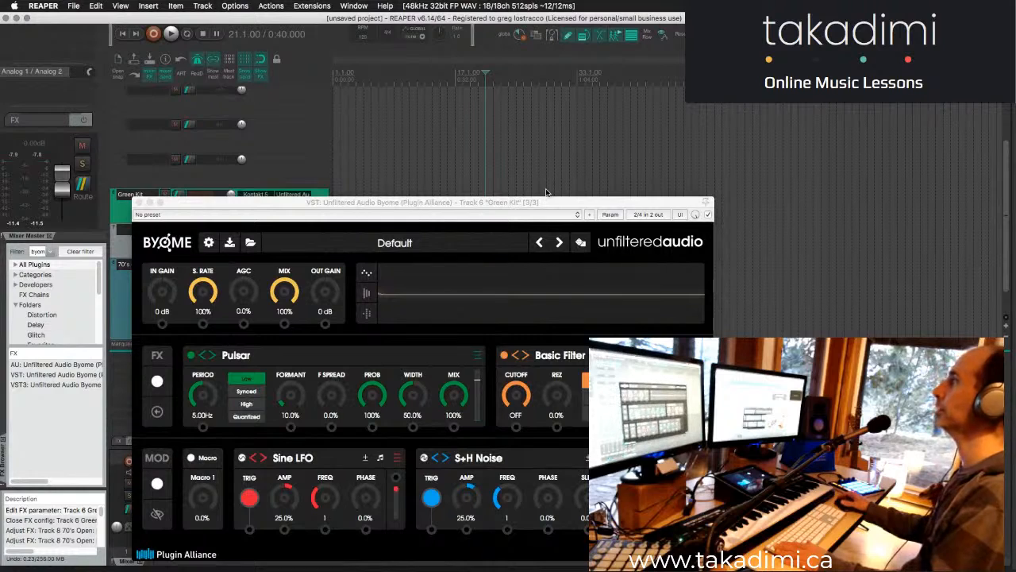
{"action": "left_click_drag", "start_coordinate": [546, 202], "coordinate": [674, 130]}
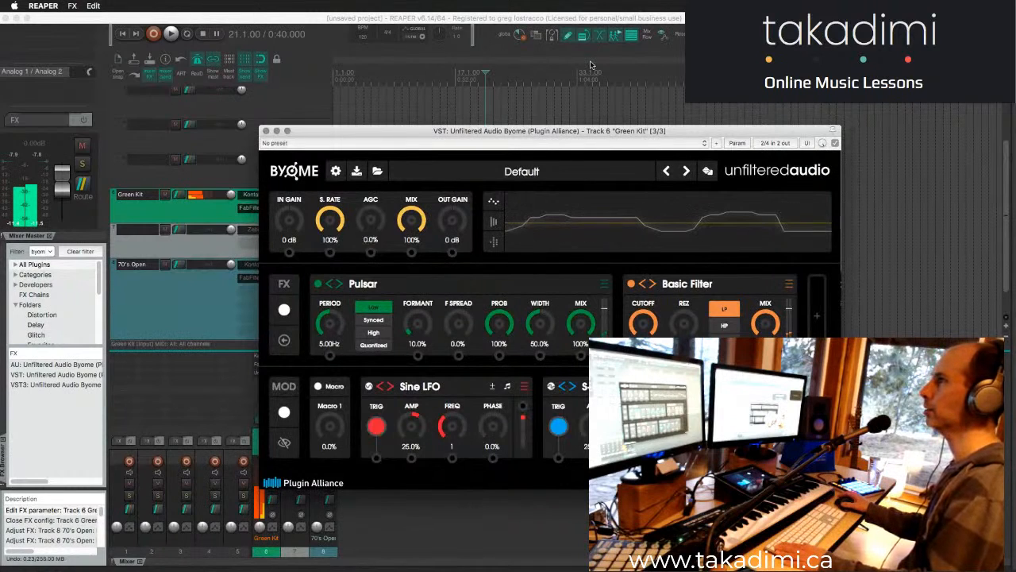
- Stop playback and bypass Byome on the Green Kit track
{"action": "left_click", "coordinate": [484, 106]}
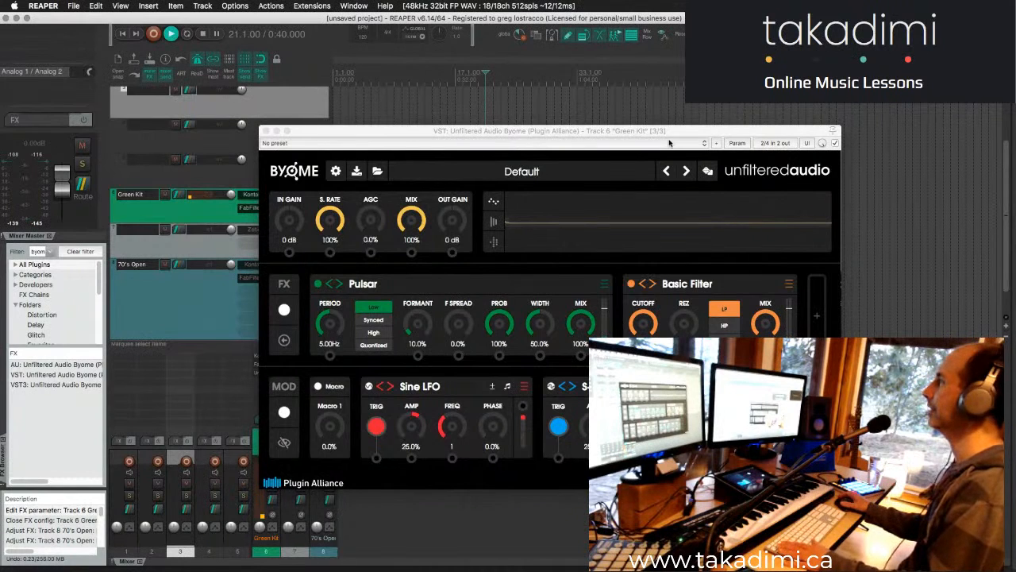
{"action": "key", "text": "space"}
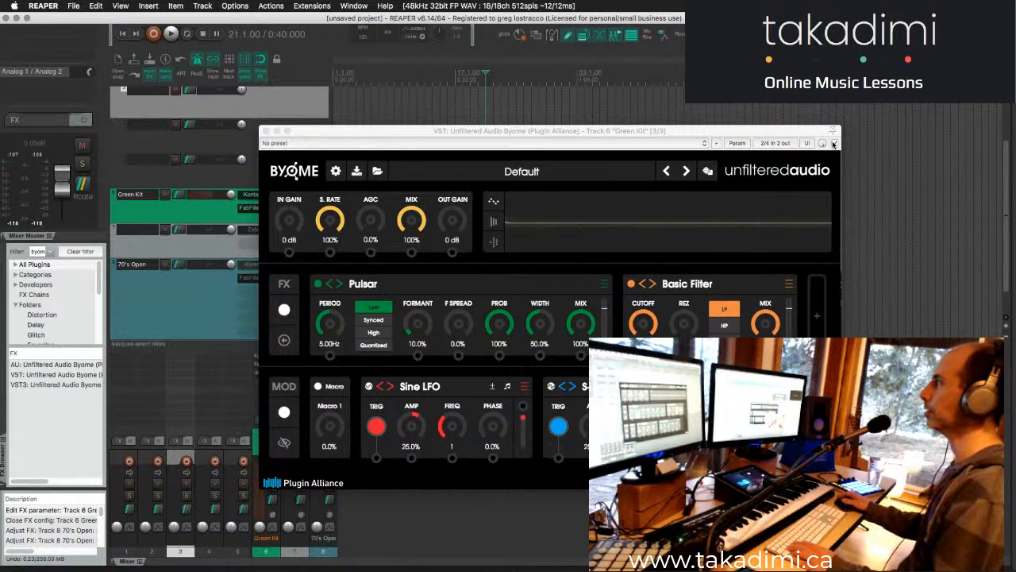
{"action": "left_click", "coordinate": [833, 144]}
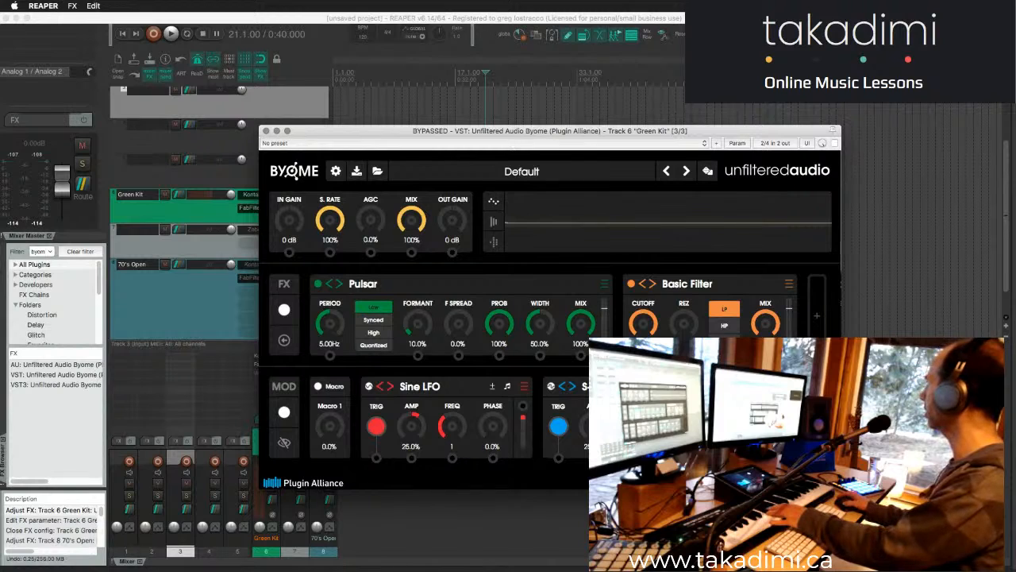
- Switch to Chrome and return to REAPER
{"action": "key", "text": "super+Tab"}
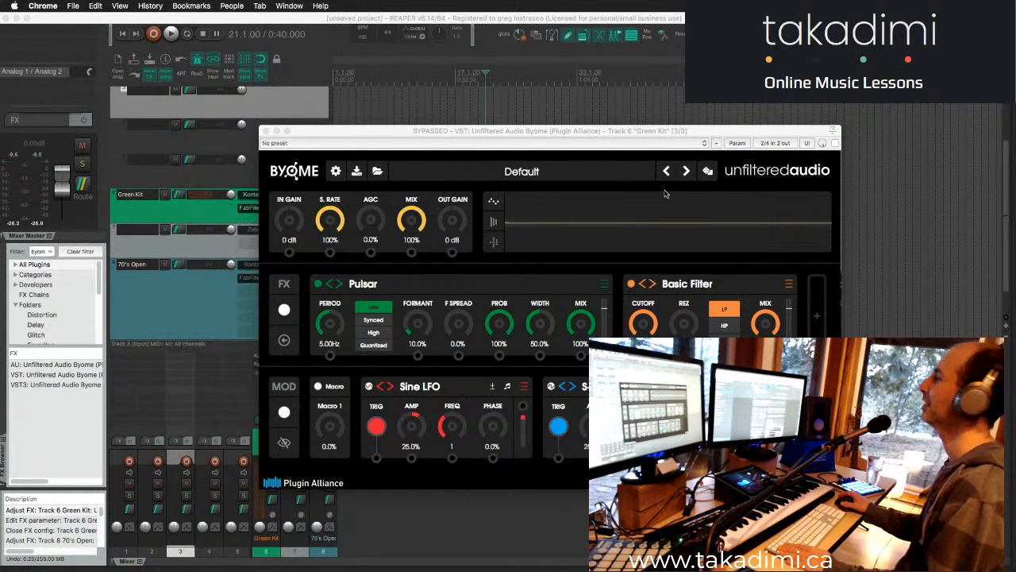
{"action": "left_click", "coordinate": [524, 516]}
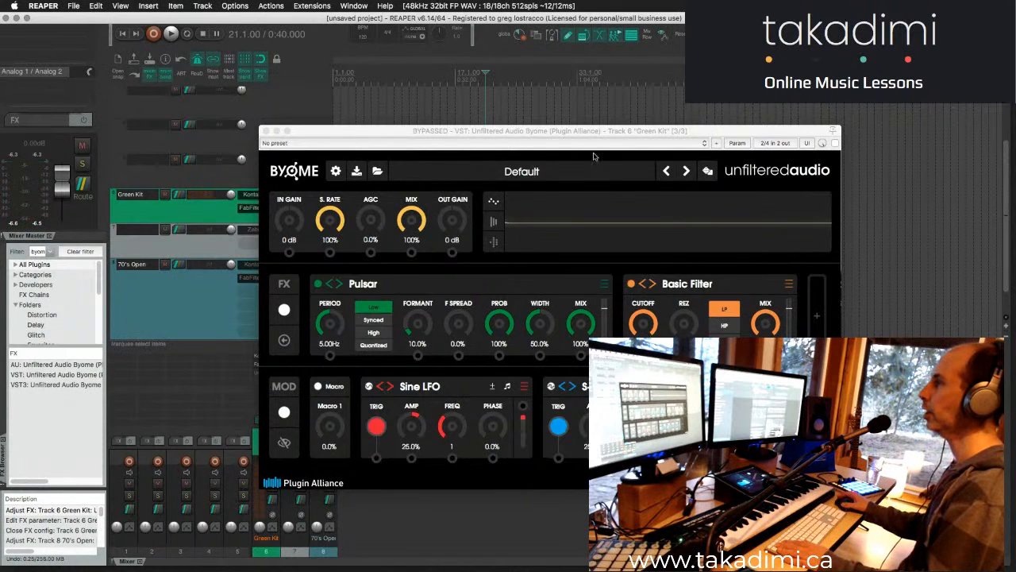
- Load the Glitchmachines factory preset Aluminum_Angles_4 in Byome and take the plugin out of bypass
{"action": "left_click", "coordinate": [476, 170]}
{"action": "mouse_move", "coordinate": [479, 316]}
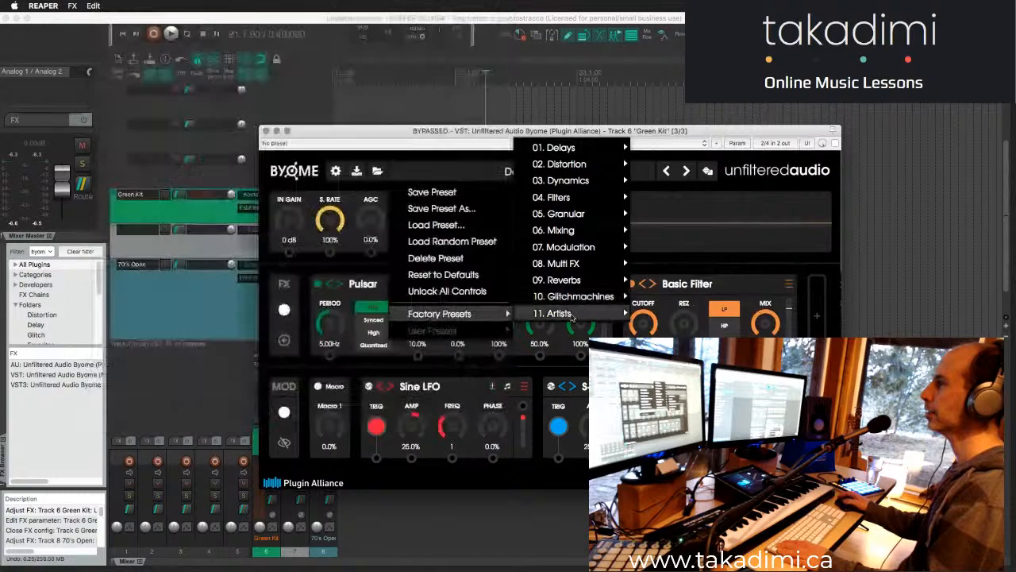
{"action": "mouse_move", "coordinate": [572, 316]}
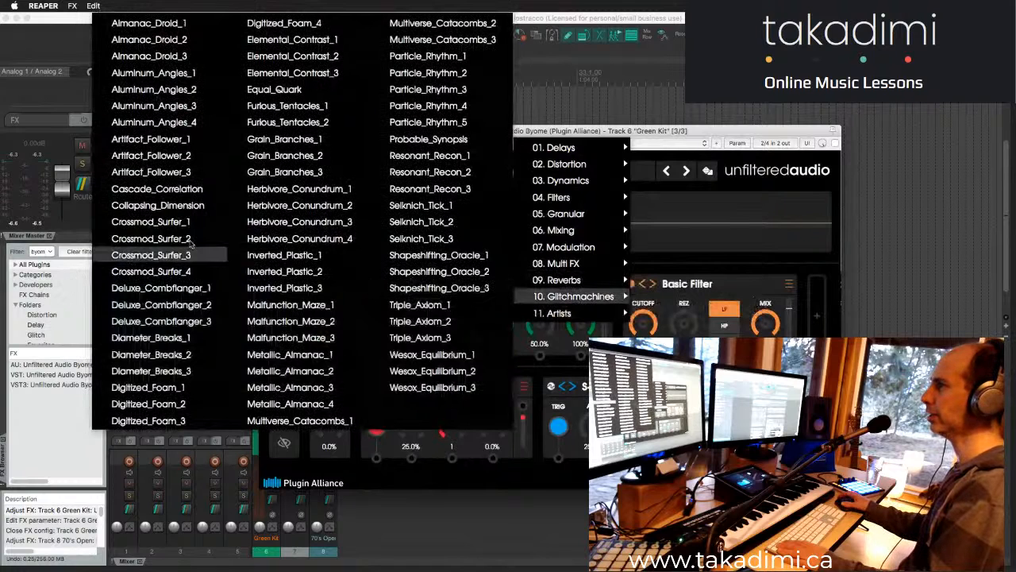
{"action": "left_click", "coordinate": [186, 123]}
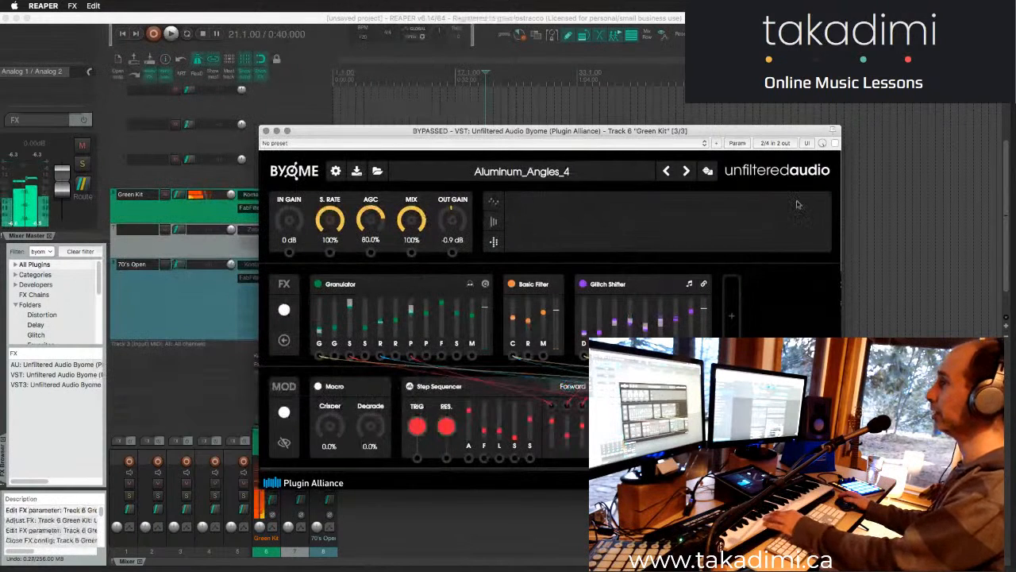
{"action": "left_click", "coordinate": [833, 143]}
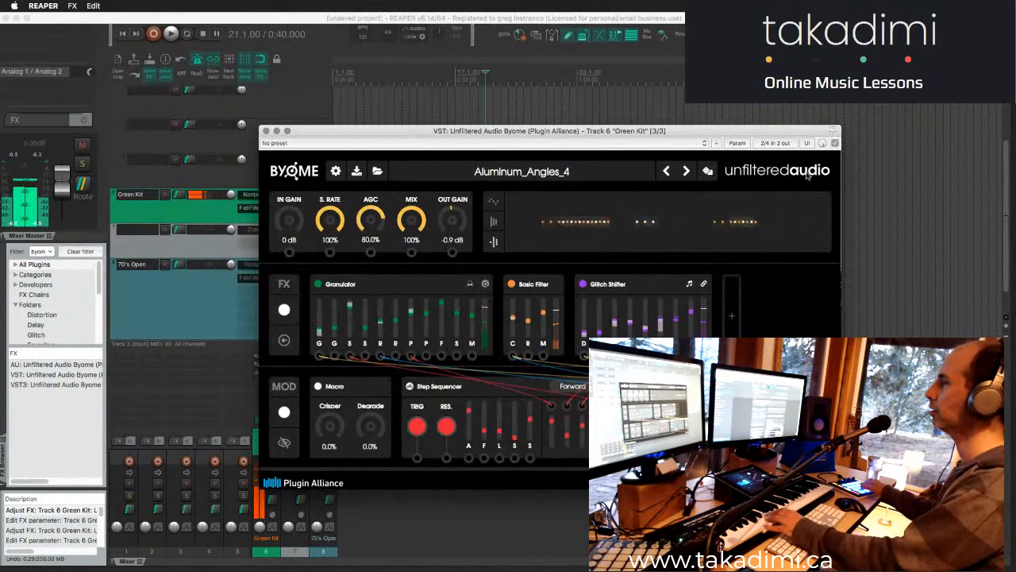
- Audition the Byome presets Aluminum_Angles_3, Aluminum_Angles_2 and Aluminum_Angles_1, and return to Aluminum_Angles_4
{"action": "left_click", "coordinate": [668, 172]}
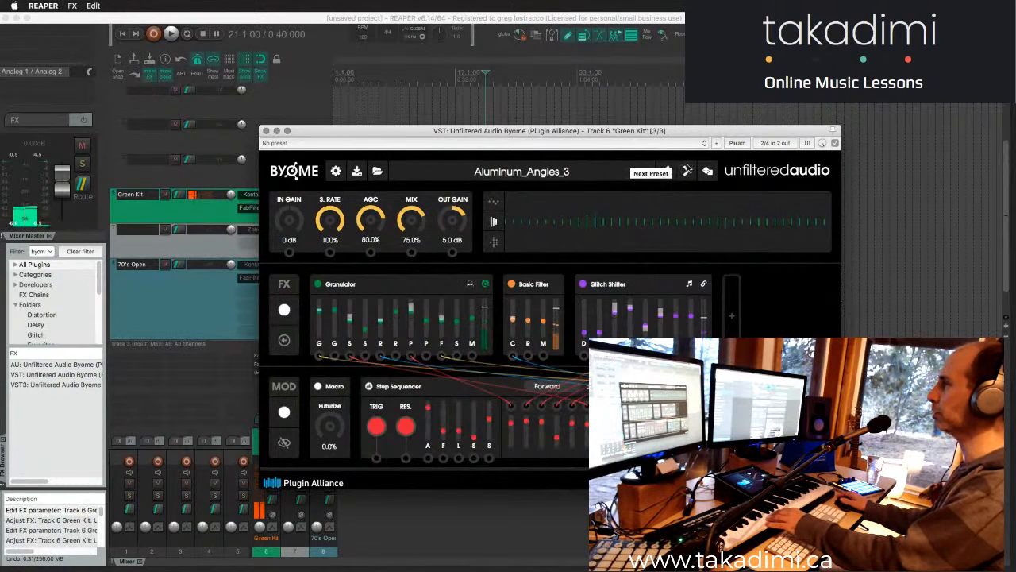
{"action": "left_click", "coordinate": [668, 171]}
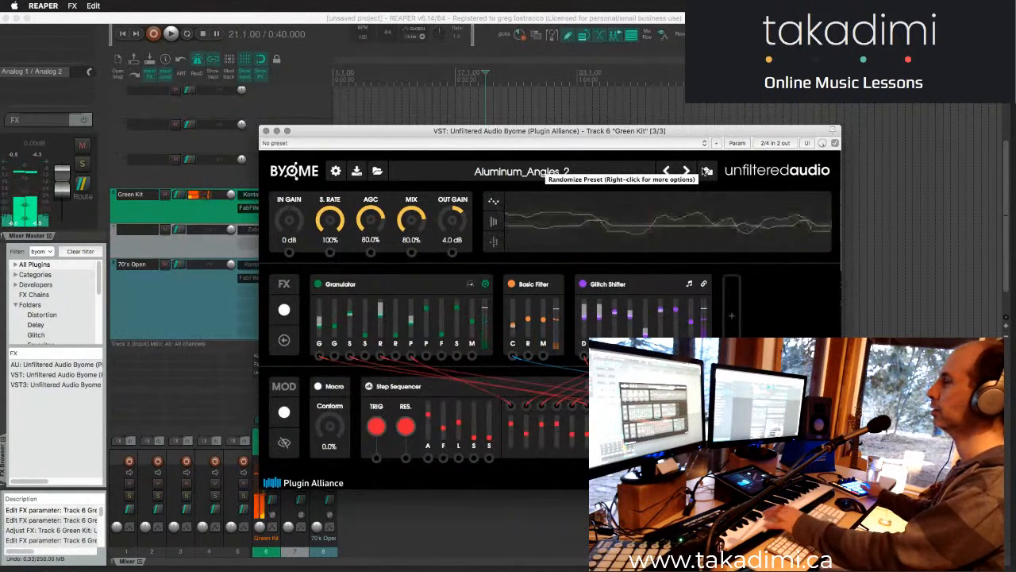
{"action": "left_click", "coordinate": [667, 171]}
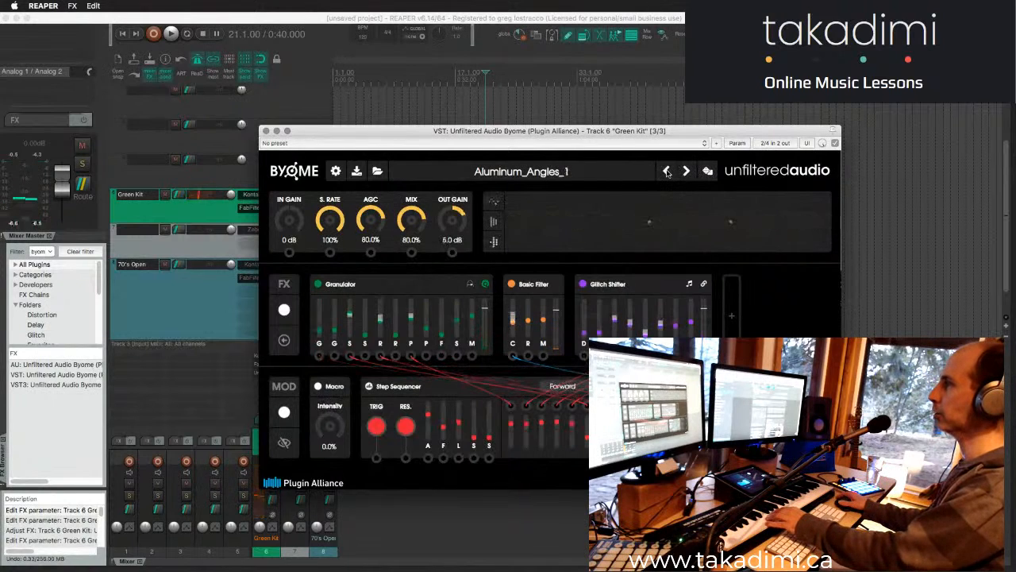
{"action": "left_click", "coordinate": [685, 172]}
{"action": "left_click", "coordinate": [685, 172]}
{"action": "left_click", "coordinate": [685, 172]}
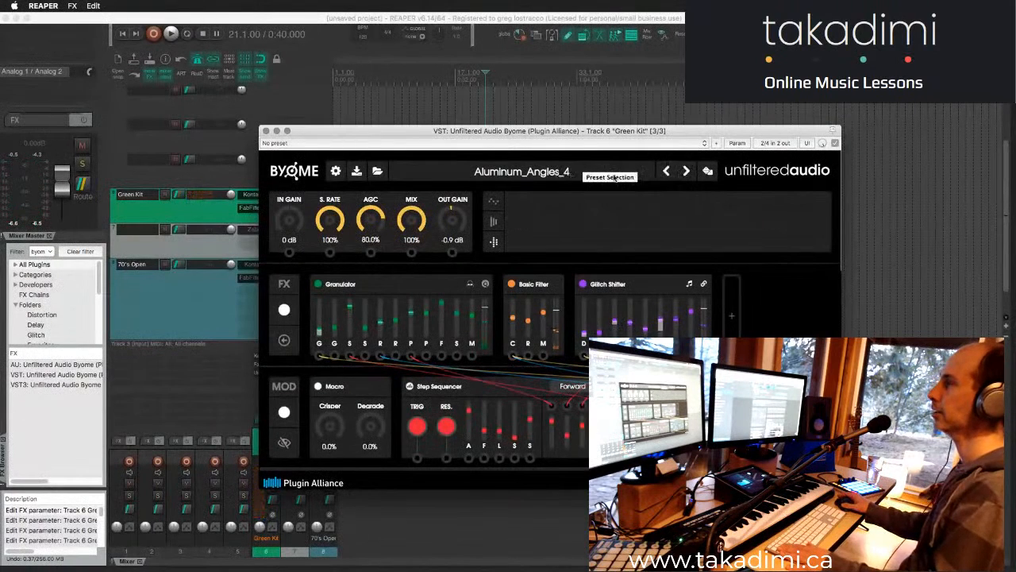
- Step forward through Byome's Artifact_Follower_1 and Artifact_Follower_2 presets, going back once to compare, and load Artifact_Follower_3
{"action": "left_click", "coordinate": [687, 170]}
{"action": "left_click", "coordinate": [687, 171]}
{"action": "left_click", "coordinate": [666, 172]}
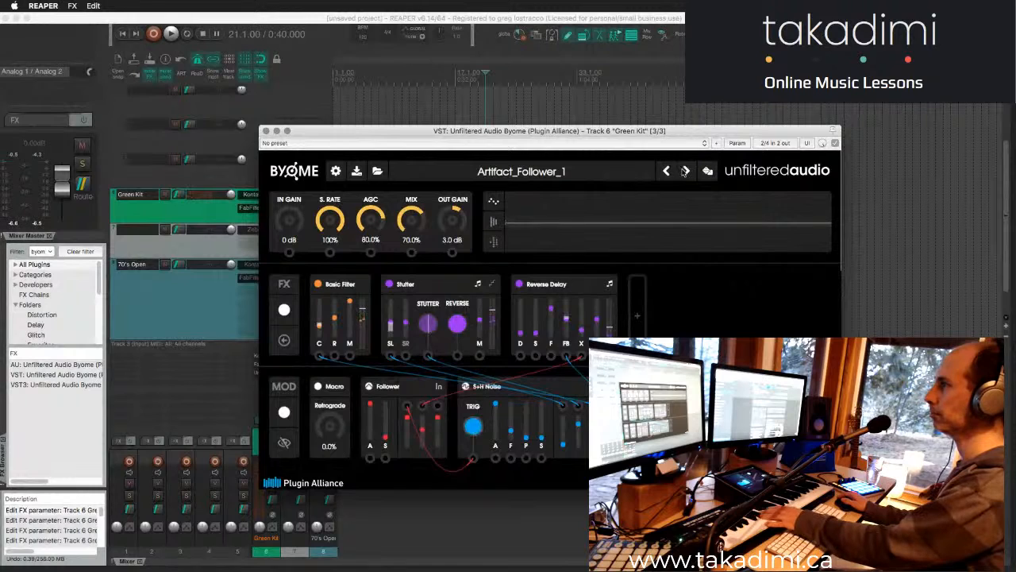
{"action": "left_click", "coordinate": [684, 172]}
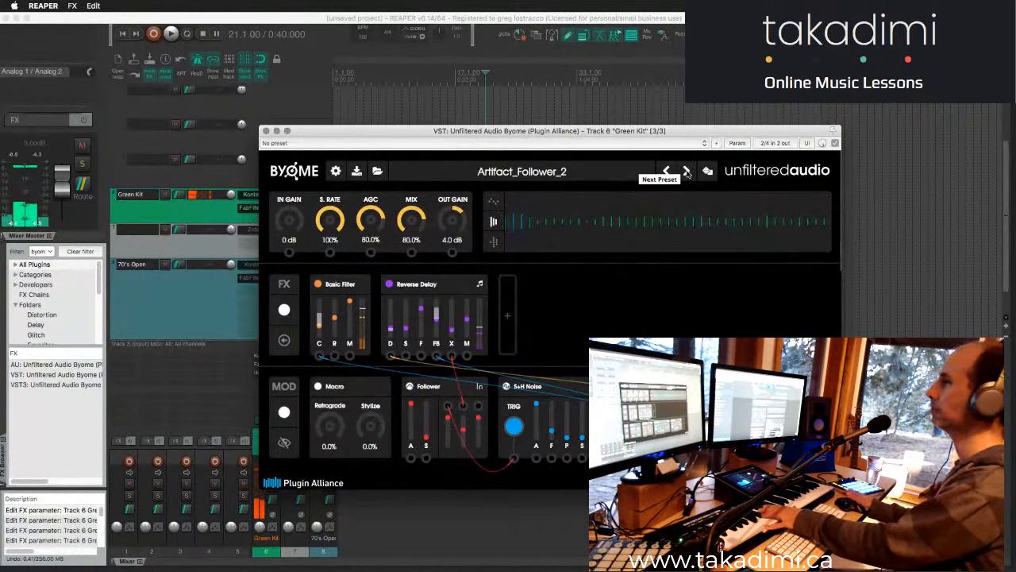
{"action": "left_click", "coordinate": [687, 171]}
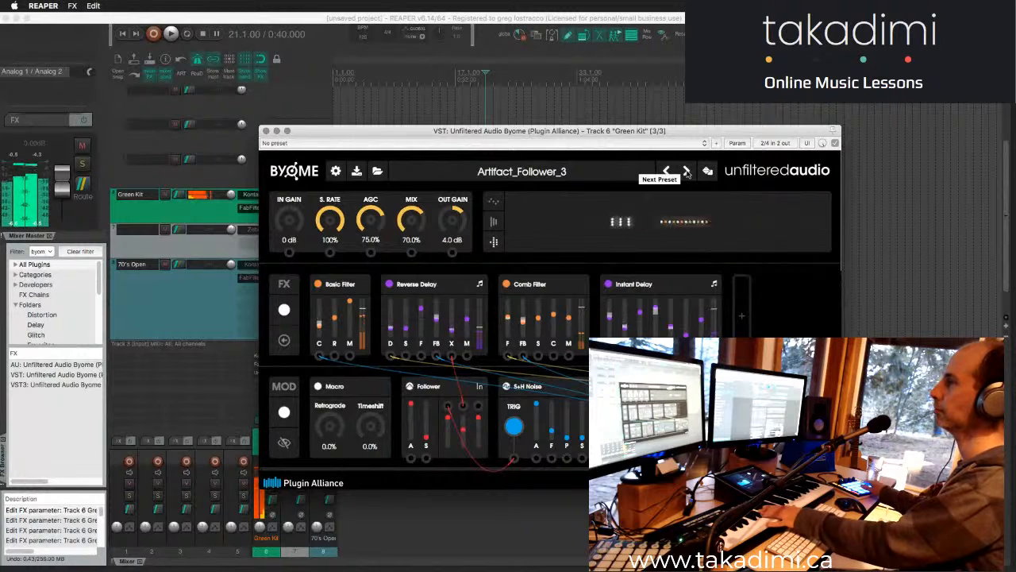
- Audition Byome's Cascade_Correlation and Collapsing_Dimension presets, followed by the Crossmod_Surfer series from Crossmod_Surfer_1 through Crossmod_Surfer_4
{"action": "left_click", "coordinate": [687, 172]}
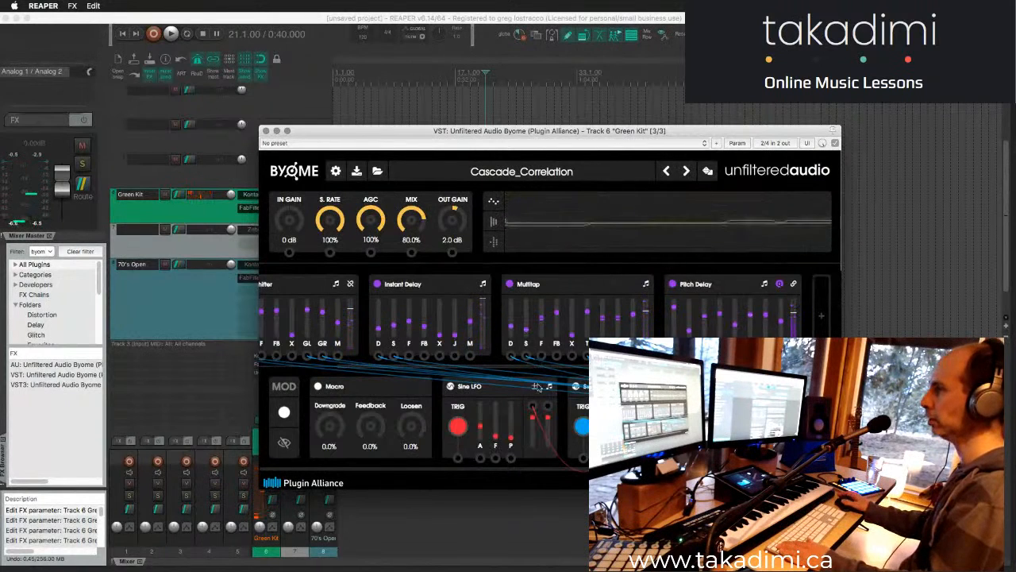
{"action": "left_click", "coordinate": [708, 172]}
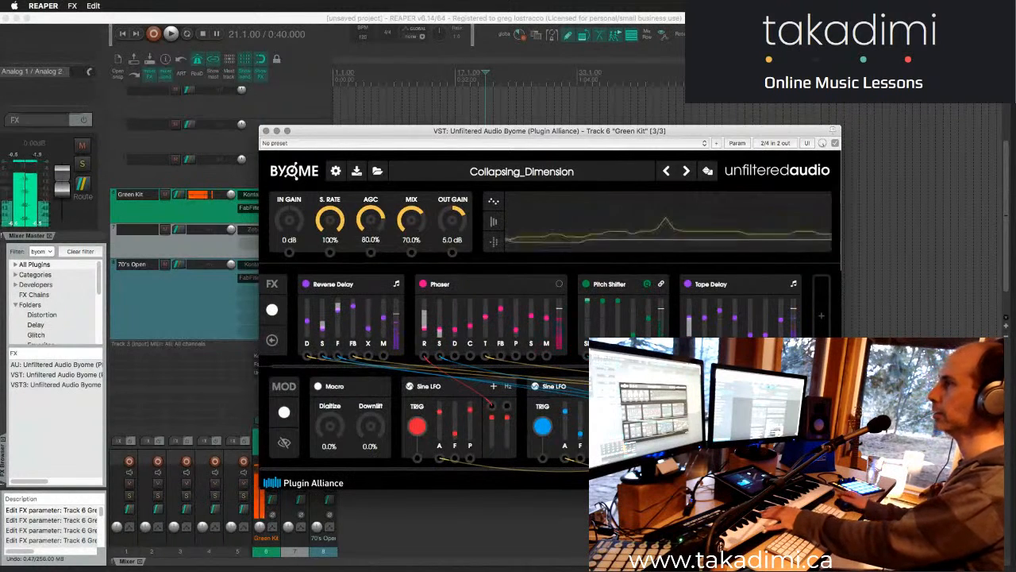
{"action": "left_click", "coordinate": [686, 172]}
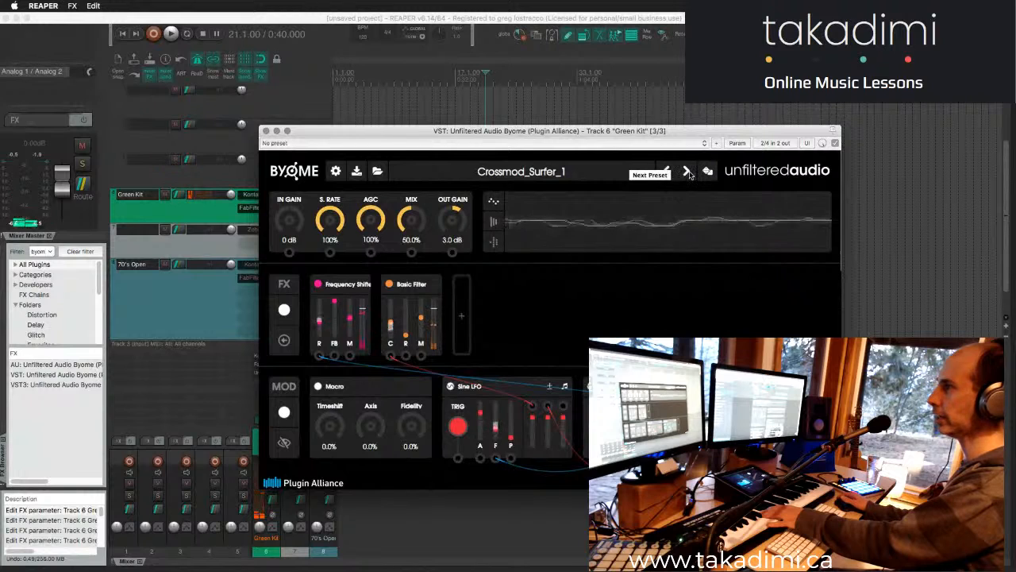
{"action": "left_click", "coordinate": [688, 172]}
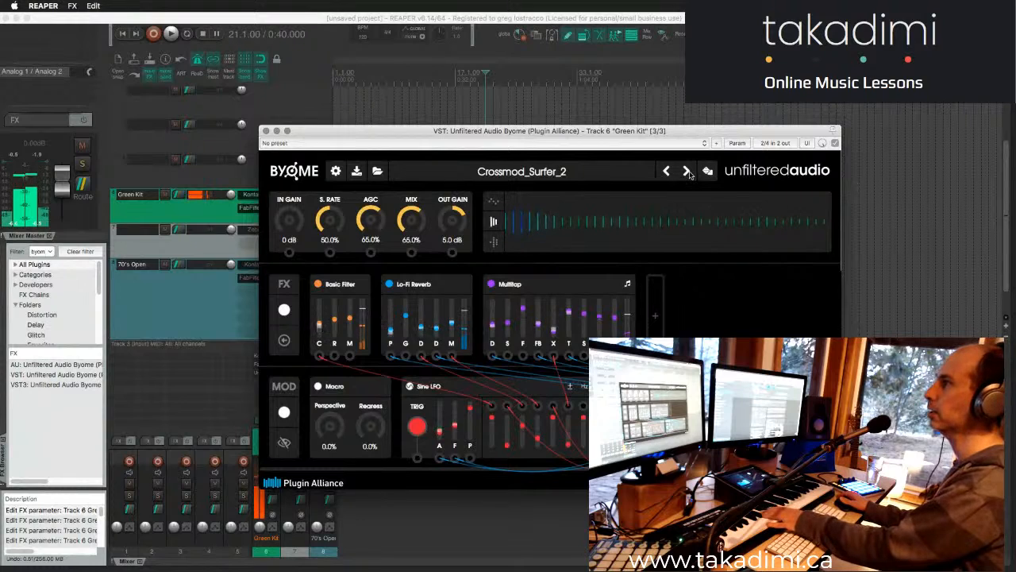
{"action": "left_click", "coordinate": [689, 175]}
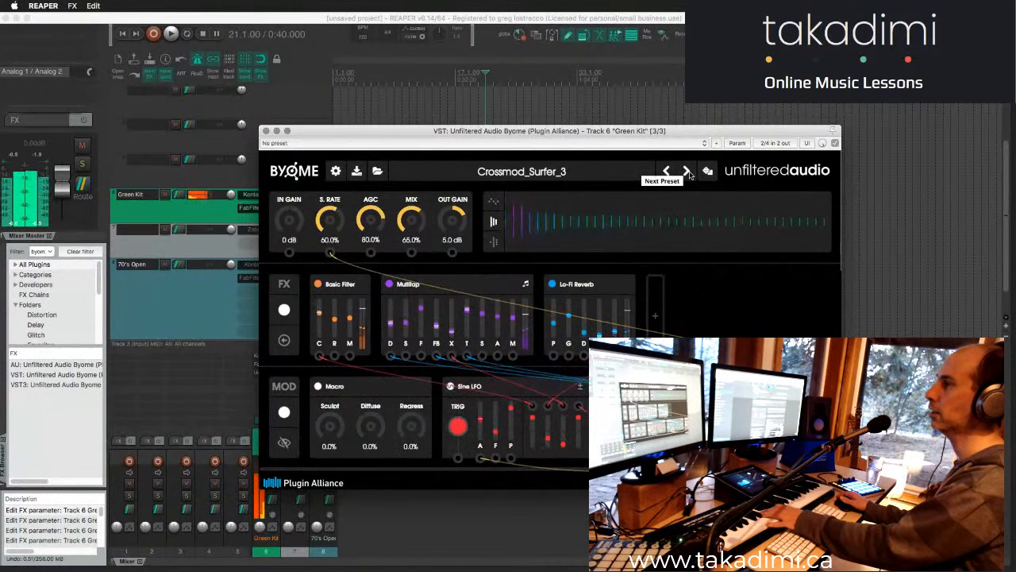
{"action": "left_click", "coordinate": [689, 176]}
- Load the Glitchmachines factory preset Aluminum_Angles_4 in Byome and start the project playback
{"action": "left_click", "coordinate": [540, 173]}
{"action": "mouse_move", "coordinate": [496, 314]}
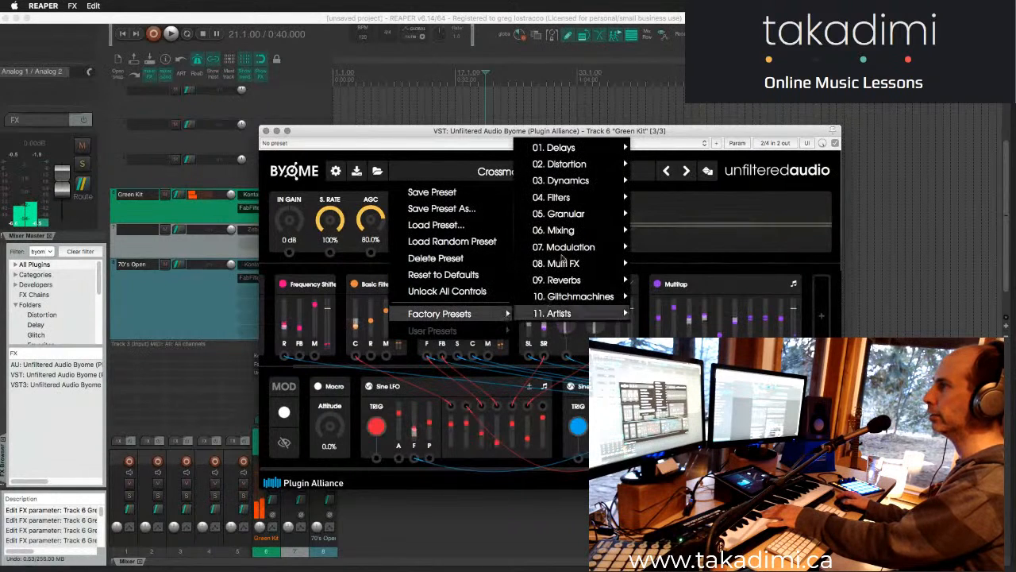
{"action": "mouse_move", "coordinate": [575, 298]}
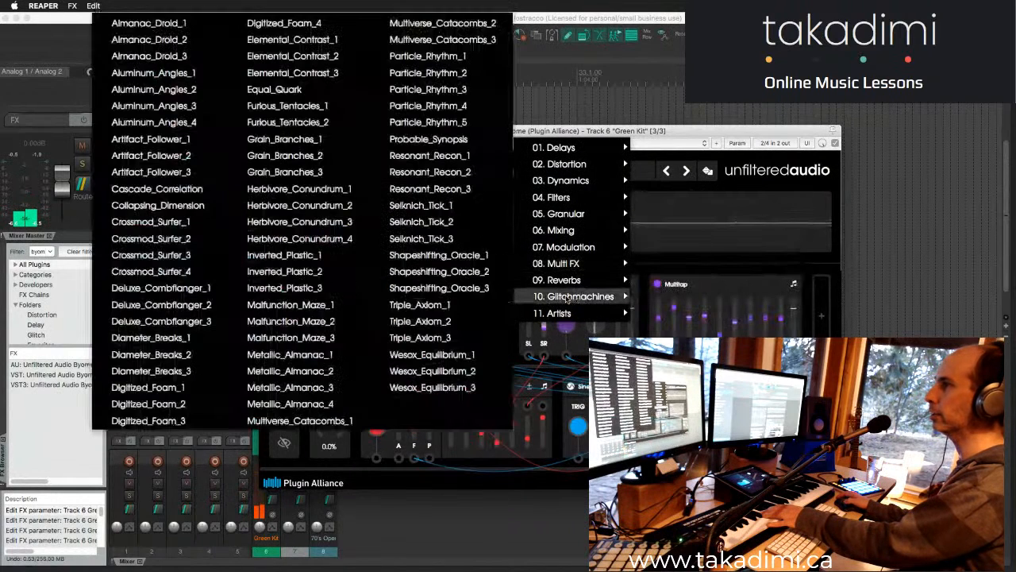
{"action": "left_click", "coordinate": [181, 125]}
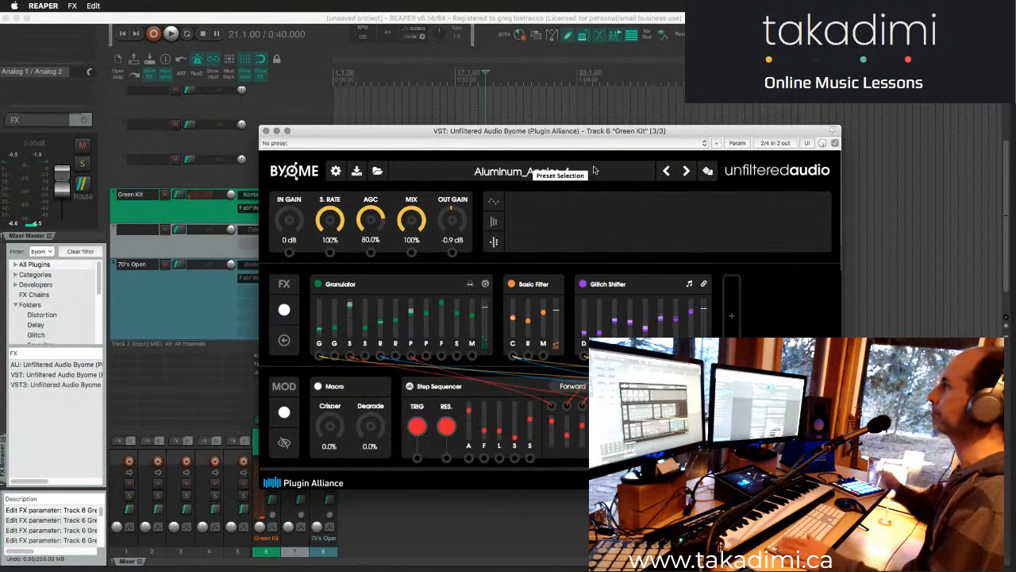
{"action": "left_click", "coordinate": [570, 106]}
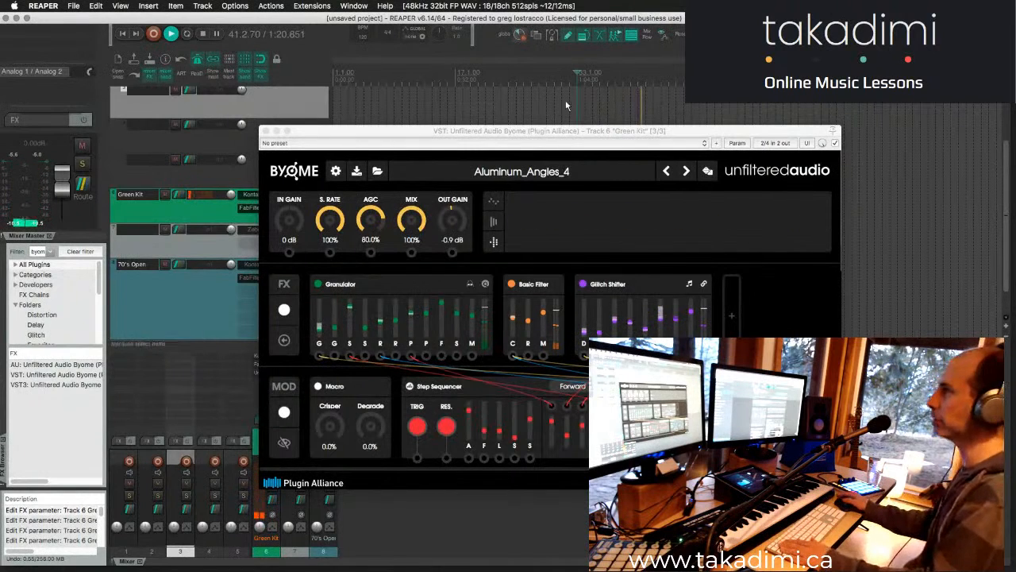
{"action": "key", "text": "space"}
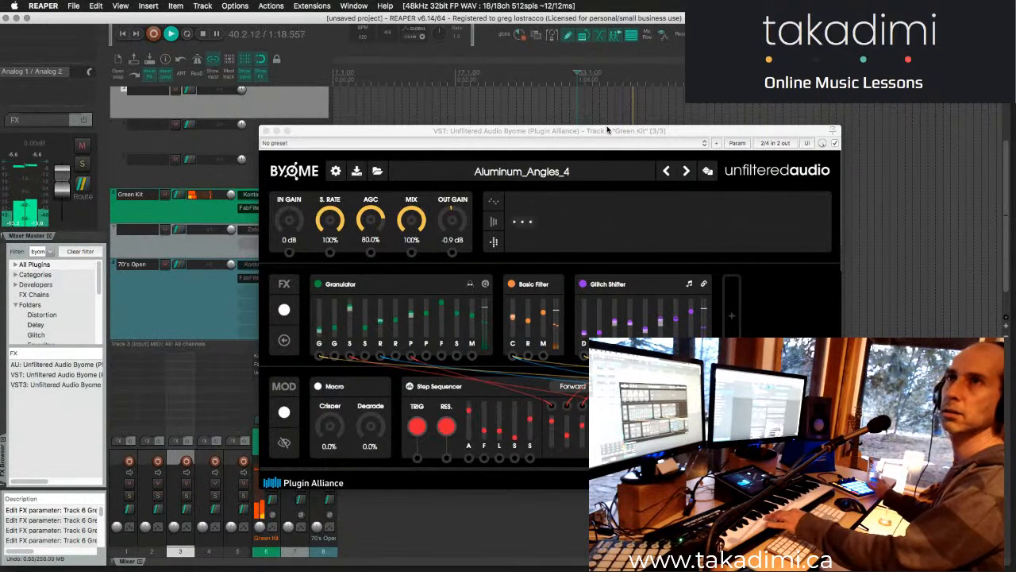
- Load the Empty Vessel artist preset Bad Impressions of Debussy - play pads, and advance to Dream Chords - Harmoniser - play single notes
{"action": "left_click", "coordinate": [560, 177]}
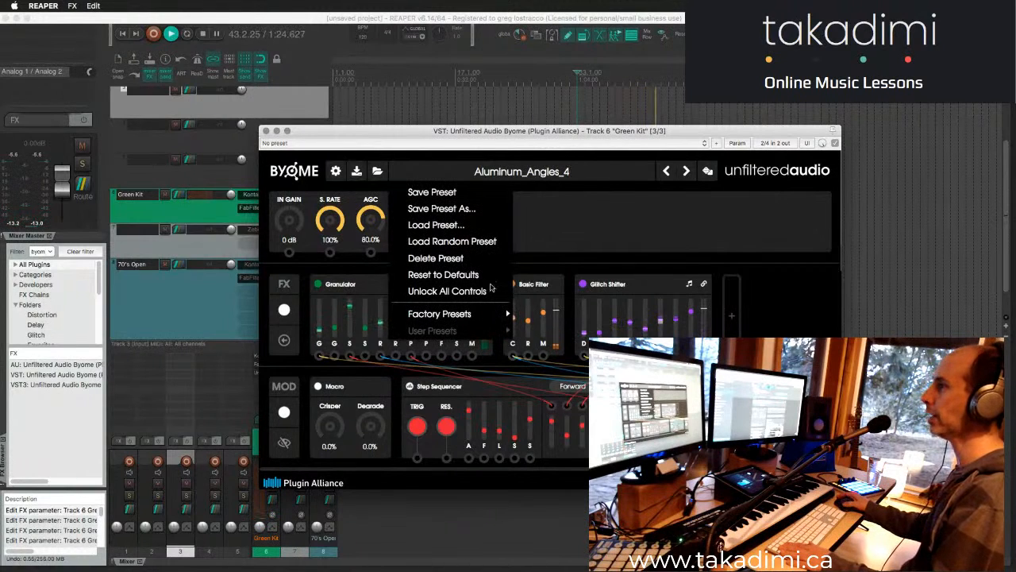
{"action": "mouse_move", "coordinate": [460, 314]}
{"action": "mouse_move", "coordinate": [585, 310]}
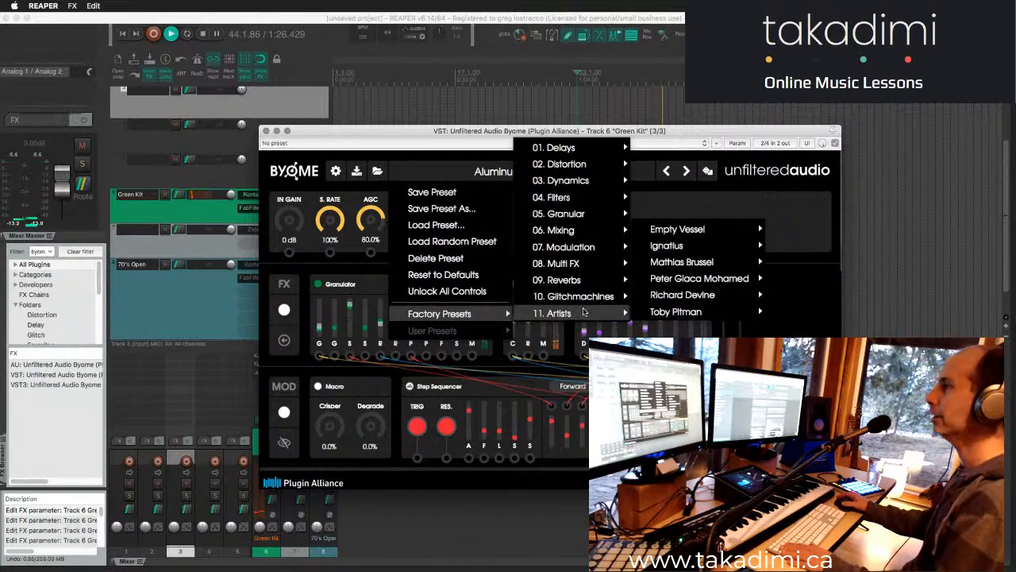
{"action": "mouse_move", "coordinate": [634, 315]}
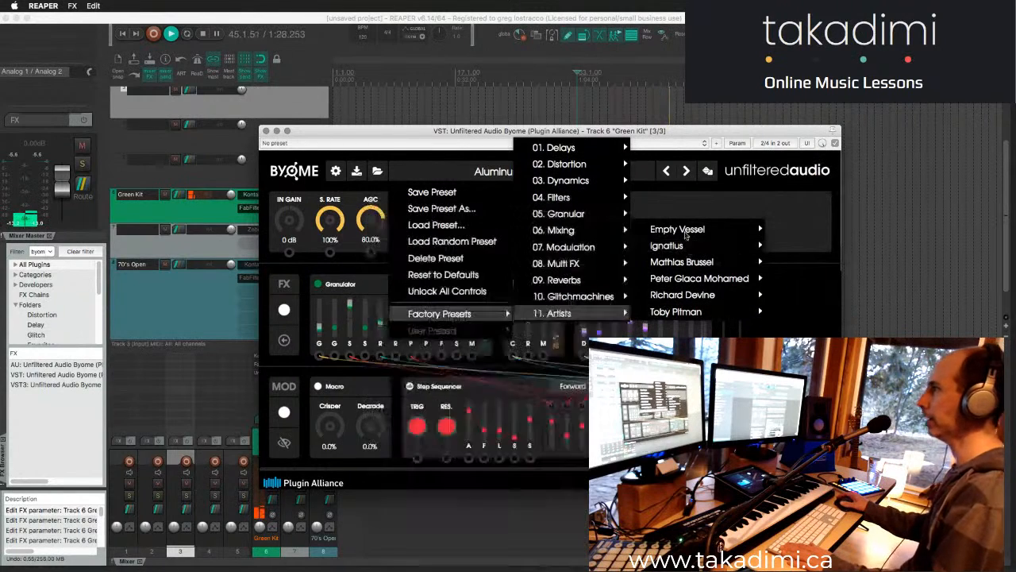
{"action": "mouse_move", "coordinate": [671, 230]}
{"action": "left_click", "coordinate": [445, 230]}
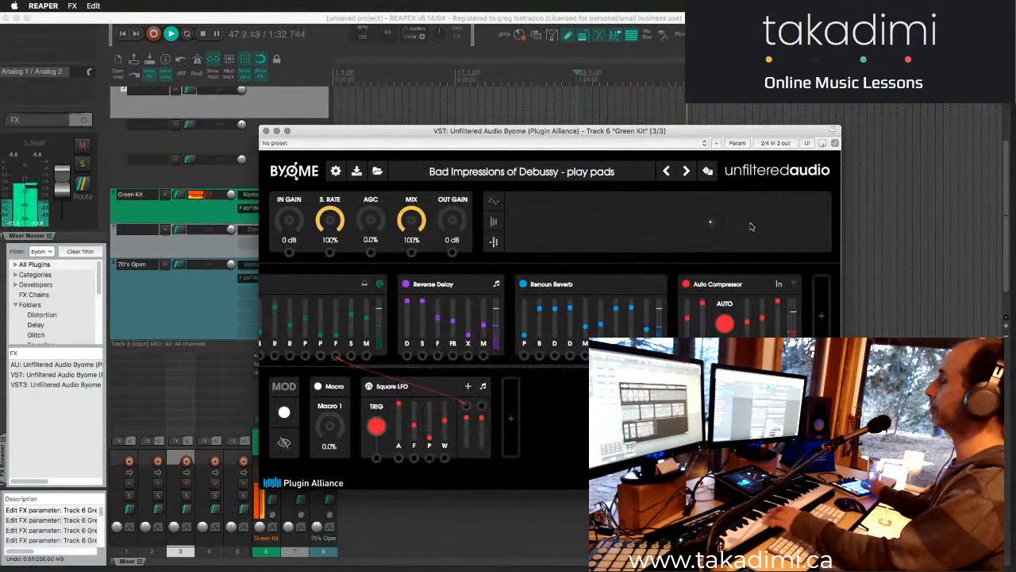
{"action": "left_click_drag", "start_coordinate": [671, 137], "coordinate": [704, 140]}
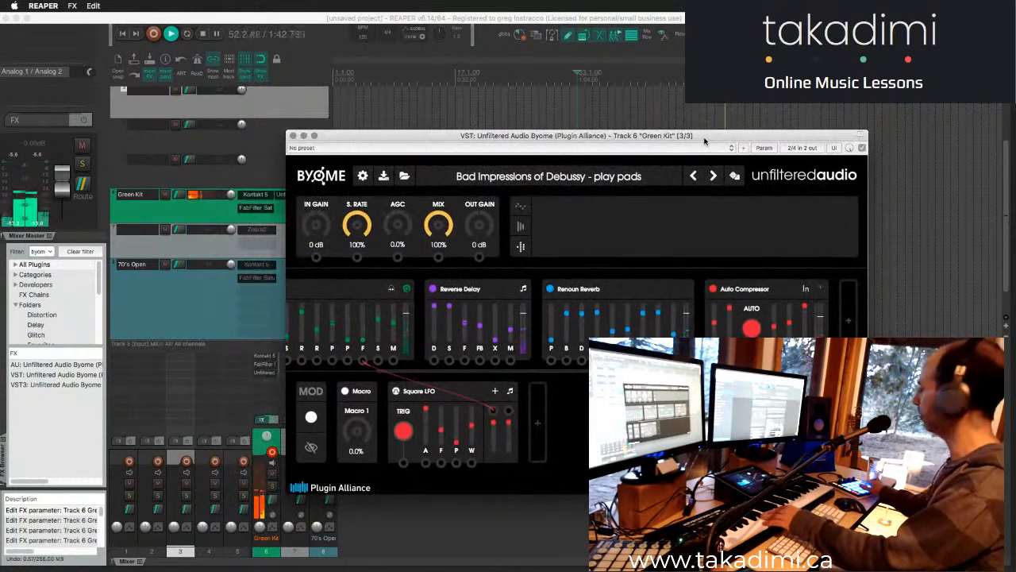
{"action": "left_click", "coordinate": [713, 175]}
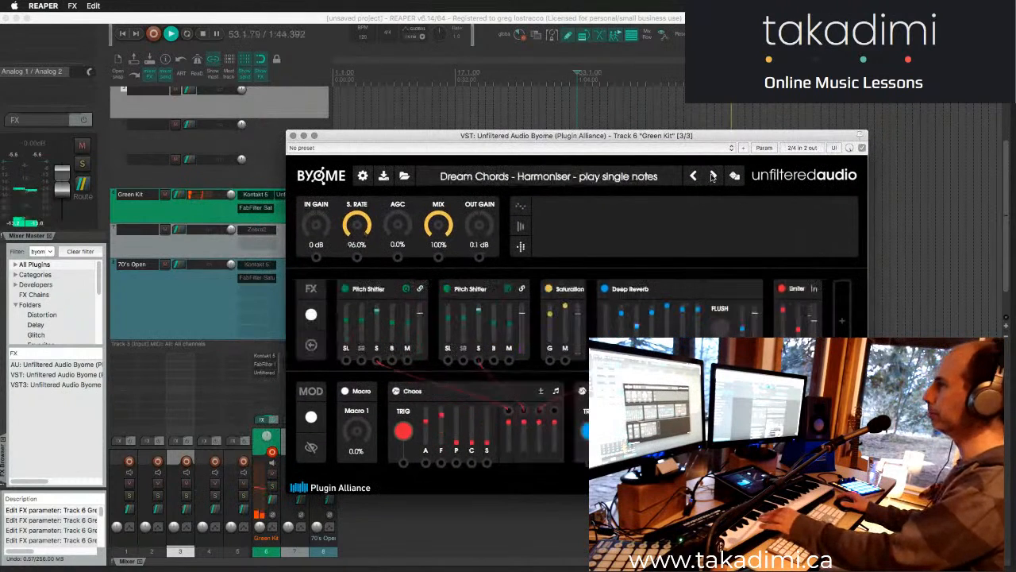
- Load the Ignatius artist preset DynamicResonator from Byome's factory presets and advance to GrannyCrunch
{"action": "left_click", "coordinate": [629, 177]}
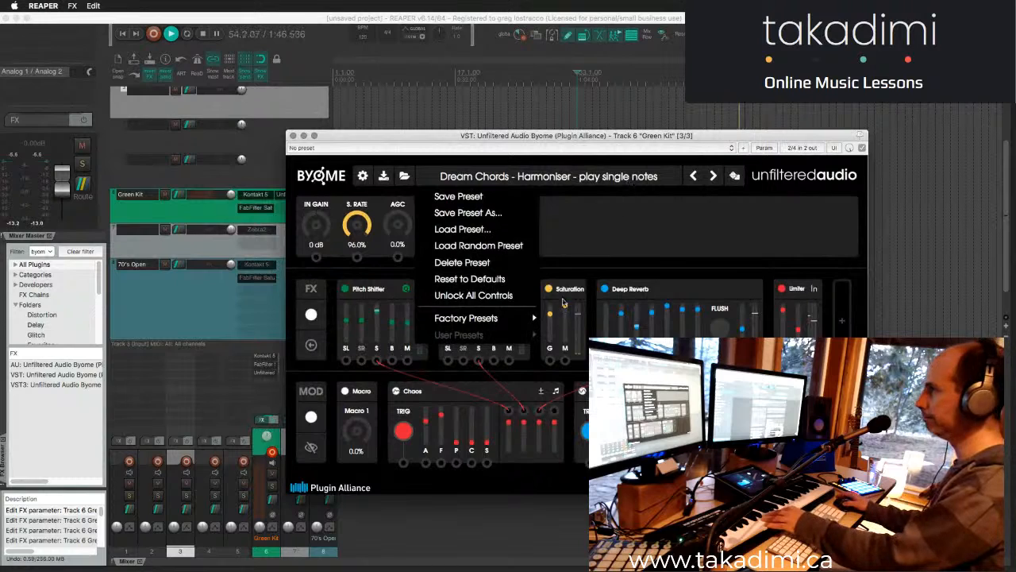
{"action": "mouse_move", "coordinate": [518, 318]}
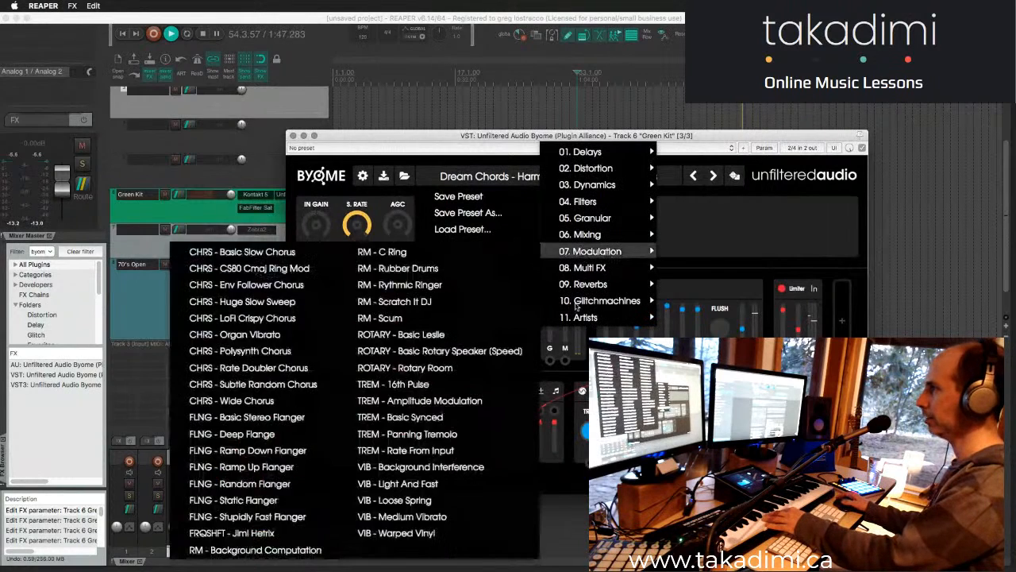
{"action": "mouse_move", "coordinate": [584, 306]}
{"action": "mouse_move", "coordinate": [693, 234]}
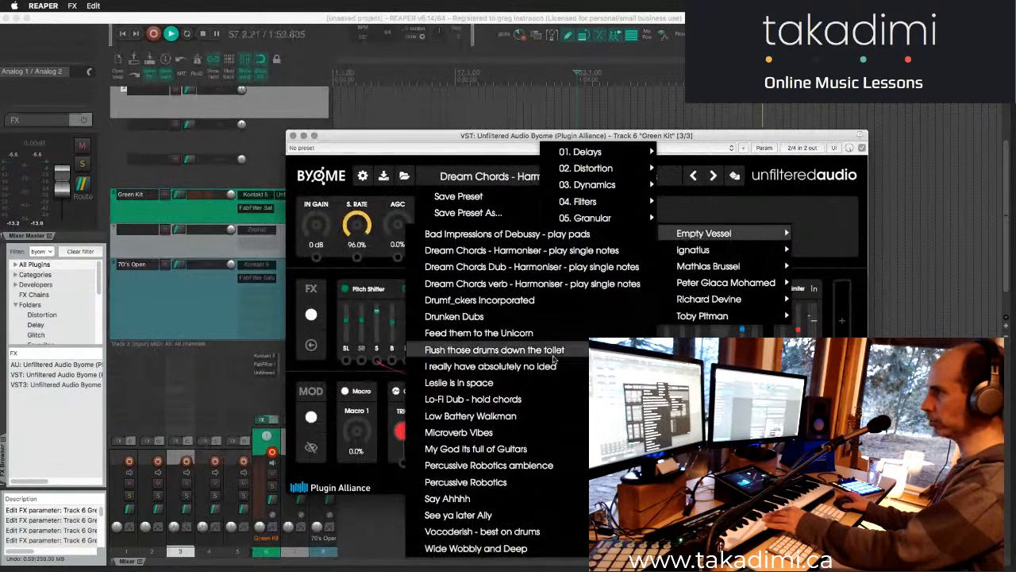
{"action": "mouse_move", "coordinate": [705, 255]}
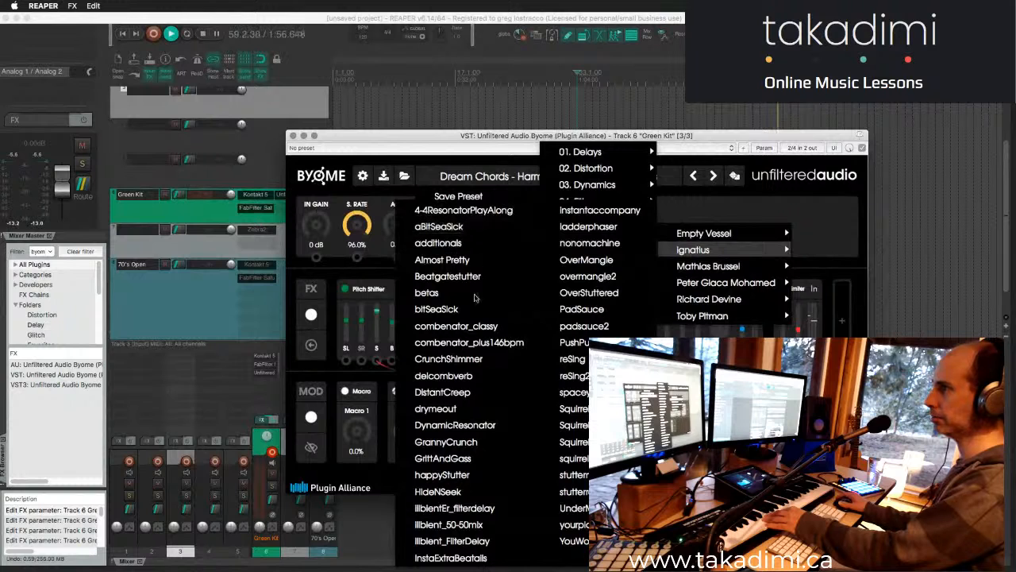
{"action": "left_click", "coordinate": [476, 426]}
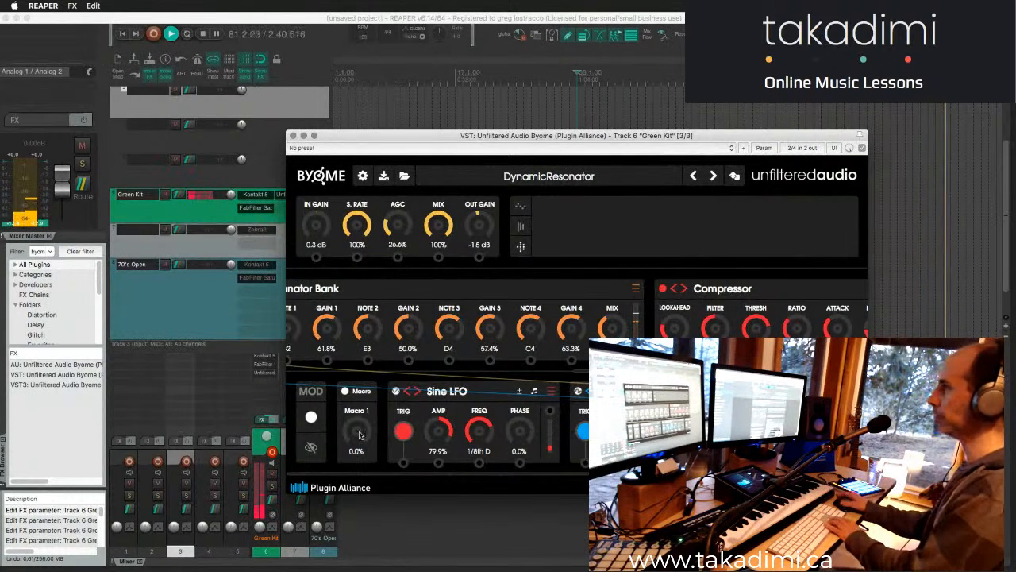
{"action": "left_click", "coordinate": [714, 177]}
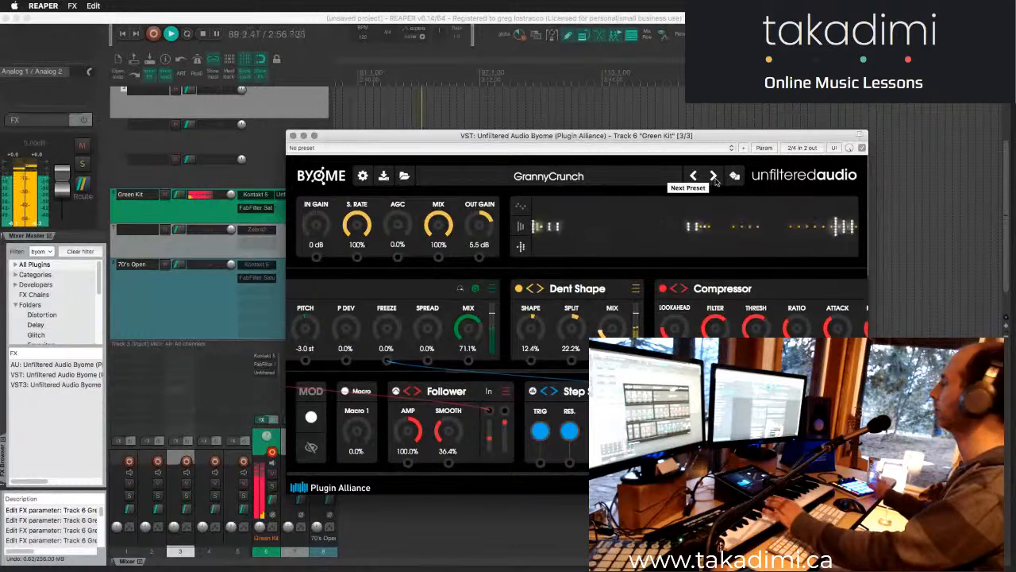
- Switch from REAPER to Chrome while the GrannyCrunch preset stays open
{"action": "key", "text": "super+Tab"}
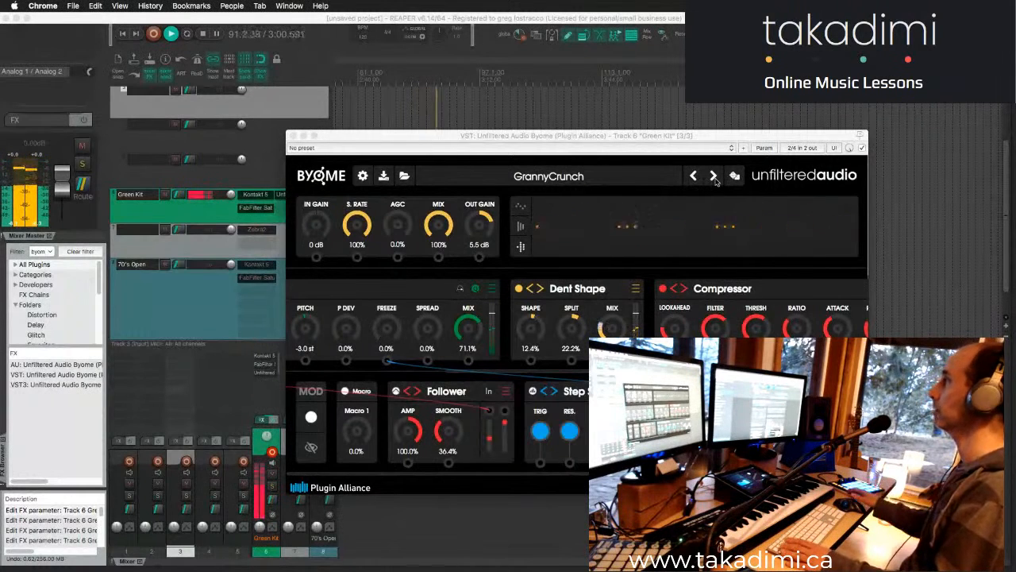
{"action": "key", "text": "super+Tab"}
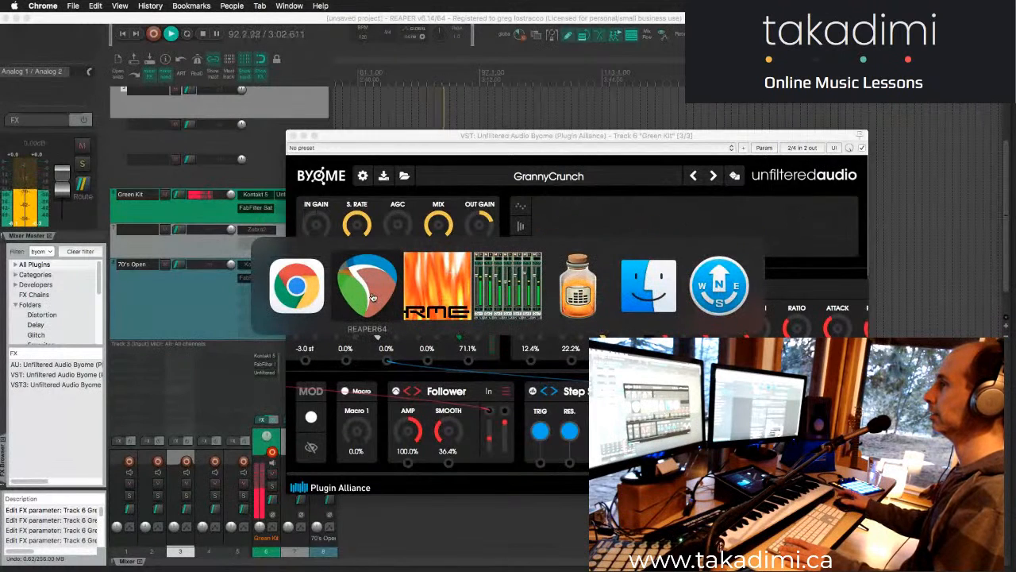
{"action": "left_click", "coordinate": [290, 290]}
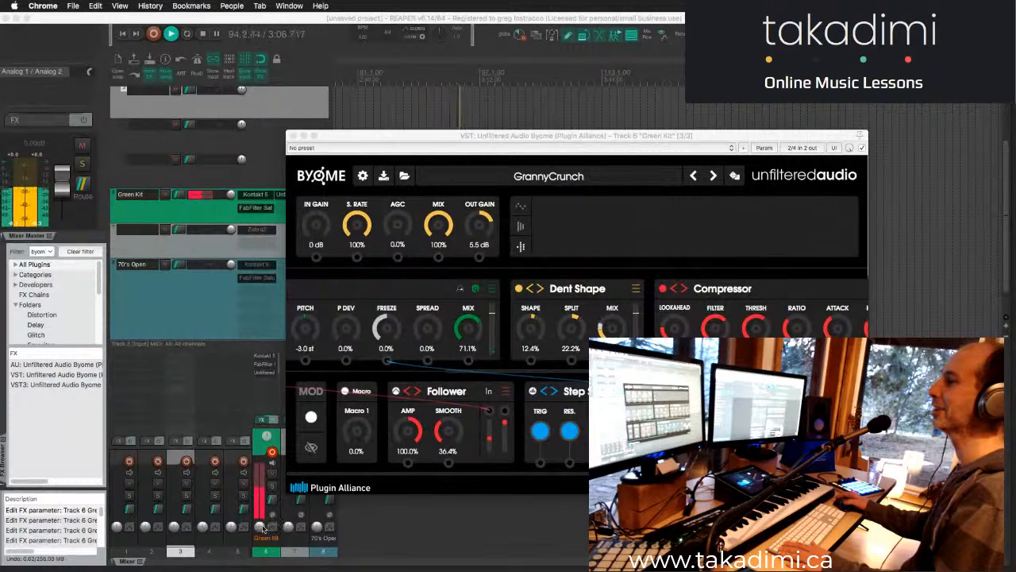
- Toggle the Green Kit track's mute on and off repeatedly, with a switch to Chrome in between, and leave the track unmuted
{"action": "left_click", "coordinate": [272, 473]}
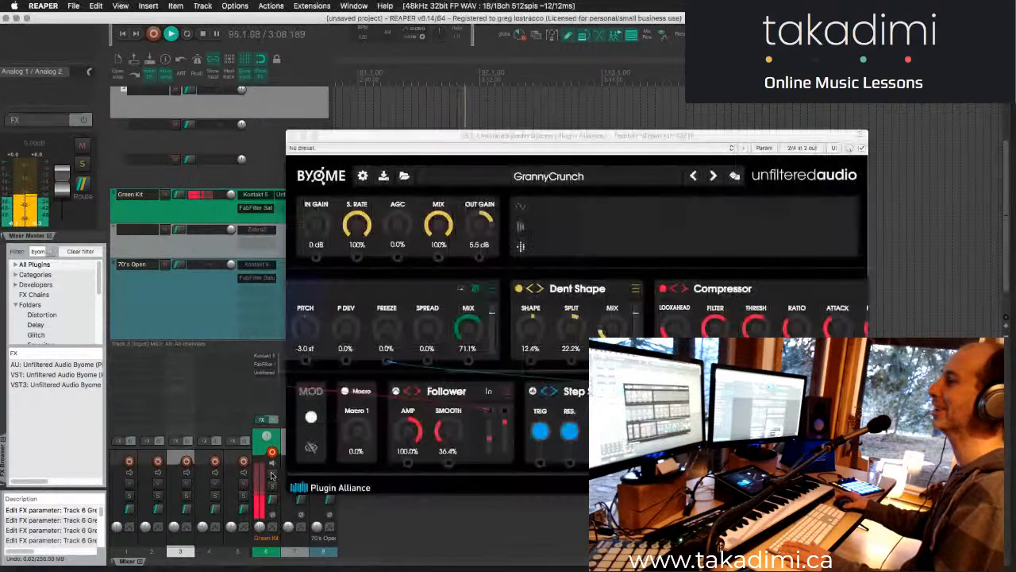
{"action": "key", "text": "super+Tab"}
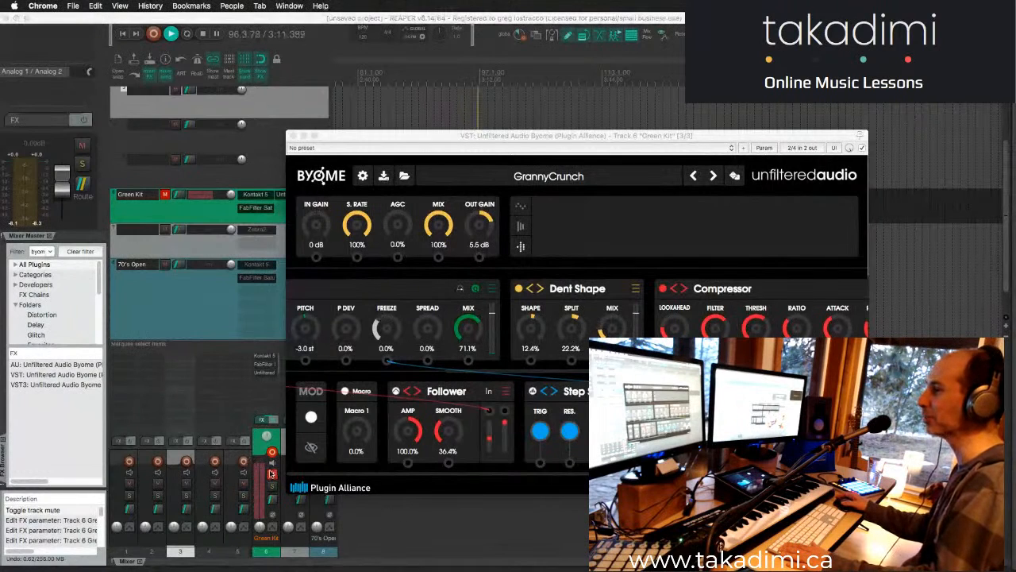
{"action": "left_click", "coordinate": [271, 474]}
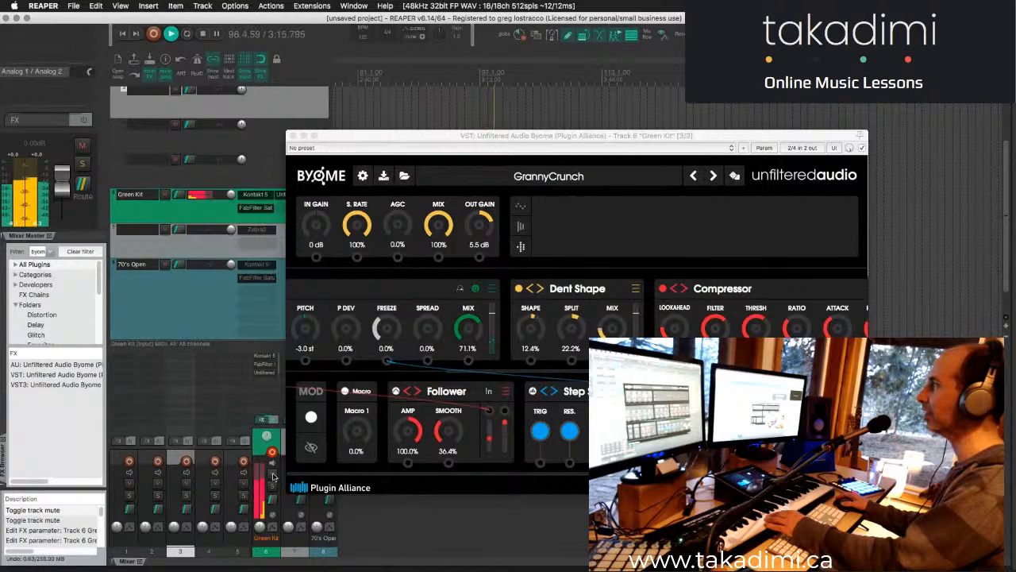
{"action": "left_click", "coordinate": [273, 476]}
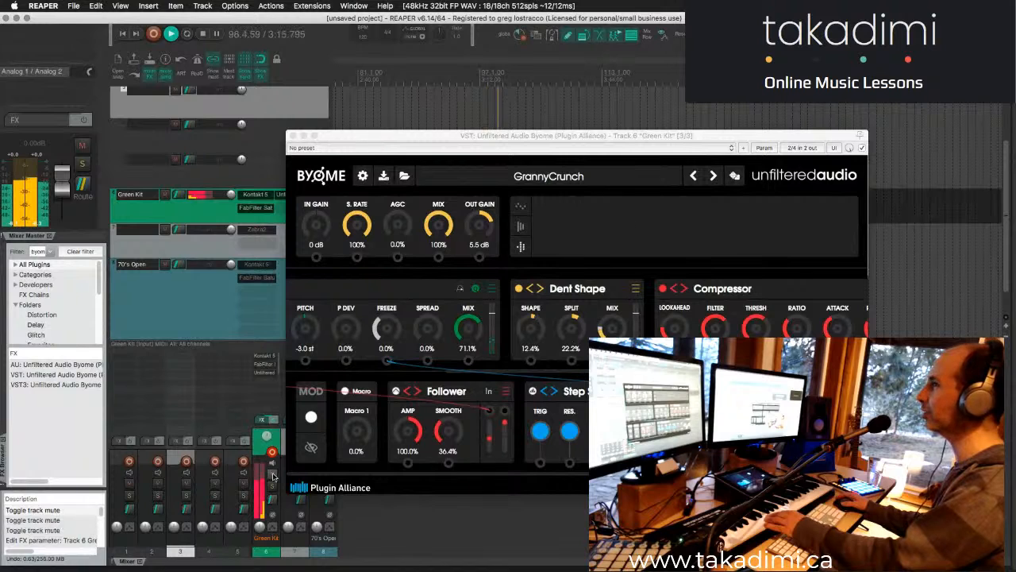
{"action": "left_click", "coordinate": [273, 476]}
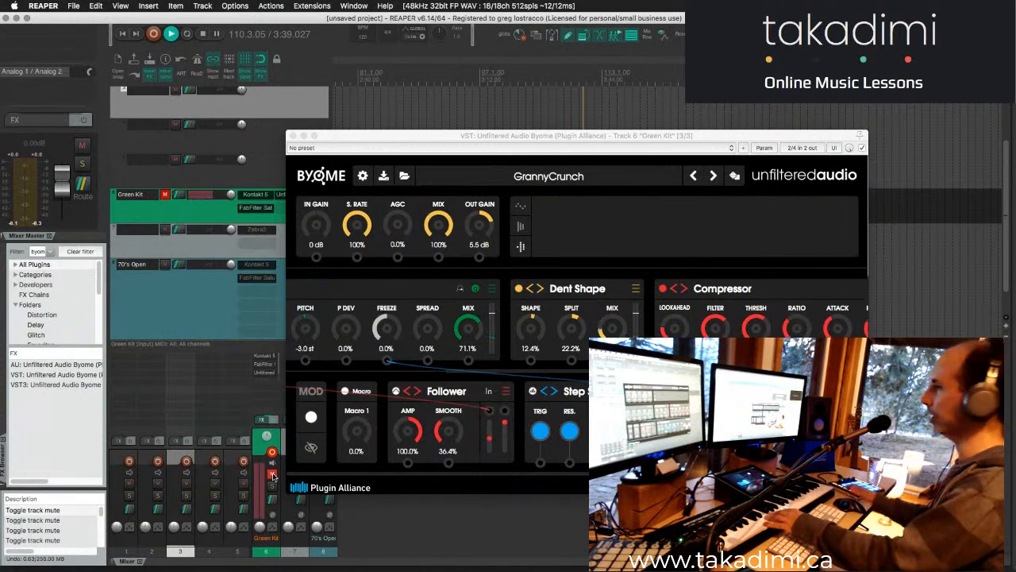
{"action": "left_click", "coordinate": [272, 475]}
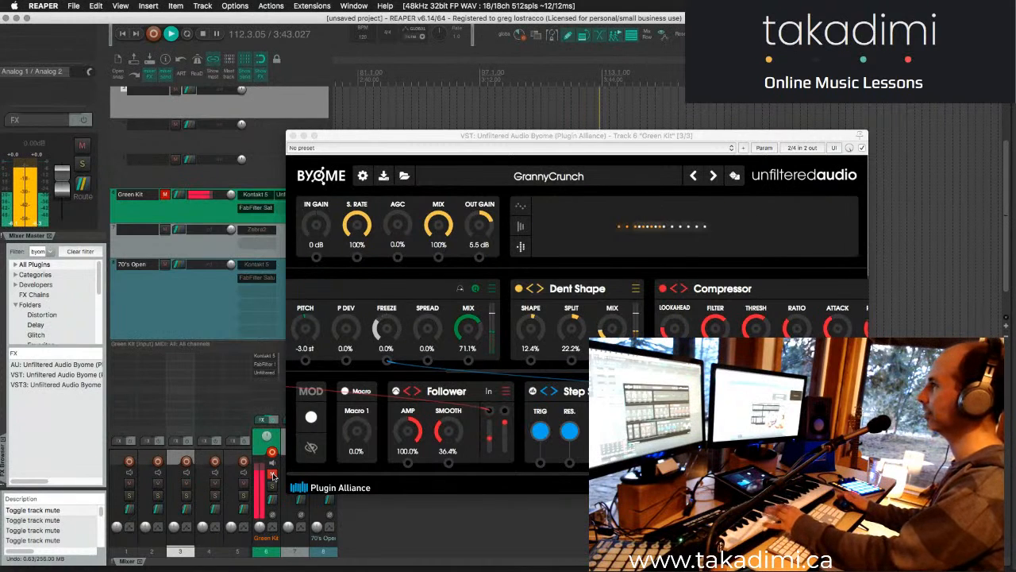
- Step forward through Byome's GrittAndGass, happyStutter and HideNSeek presets and load IllbientEr_filterdelay
{"action": "left_click", "coordinate": [712, 176]}
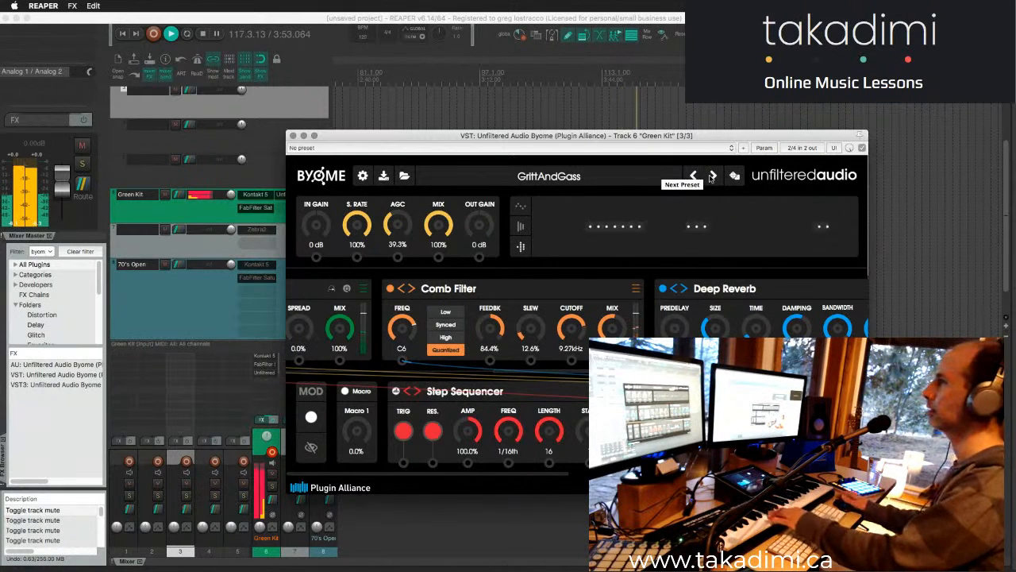
{"action": "left_click", "coordinate": [713, 176]}
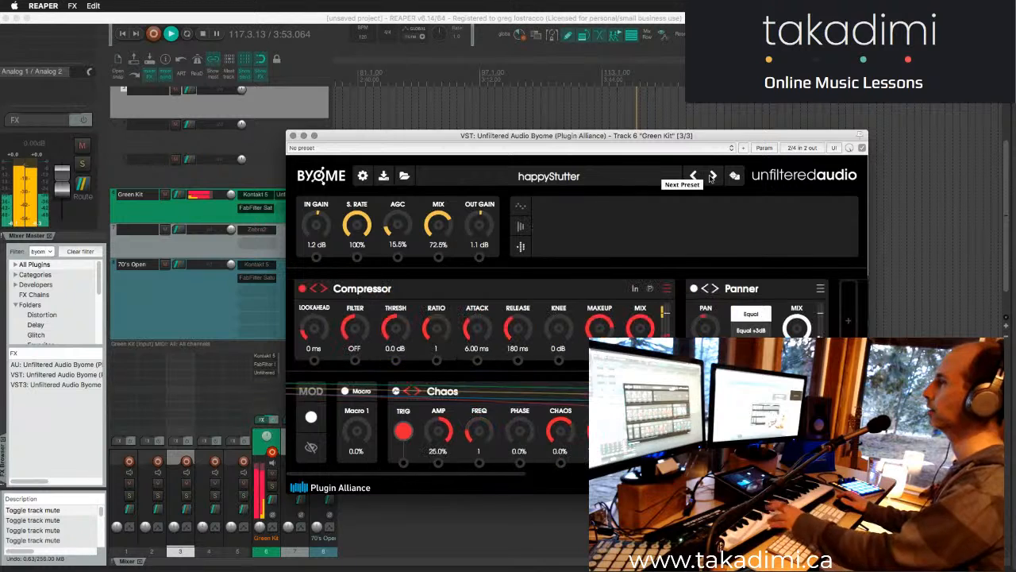
{"action": "left_click", "coordinate": [712, 176]}
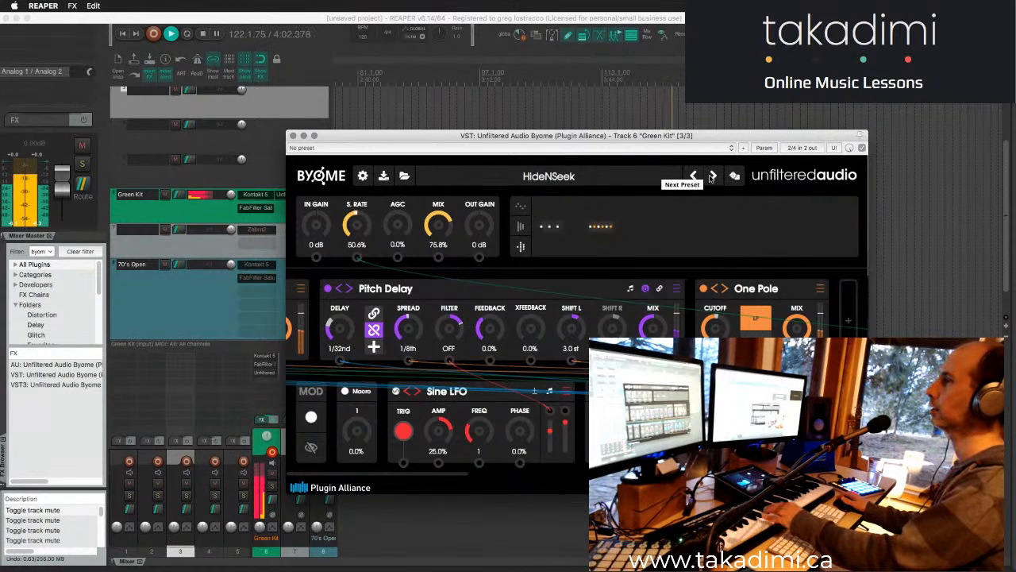
{"action": "left_click", "coordinate": [712, 177]}
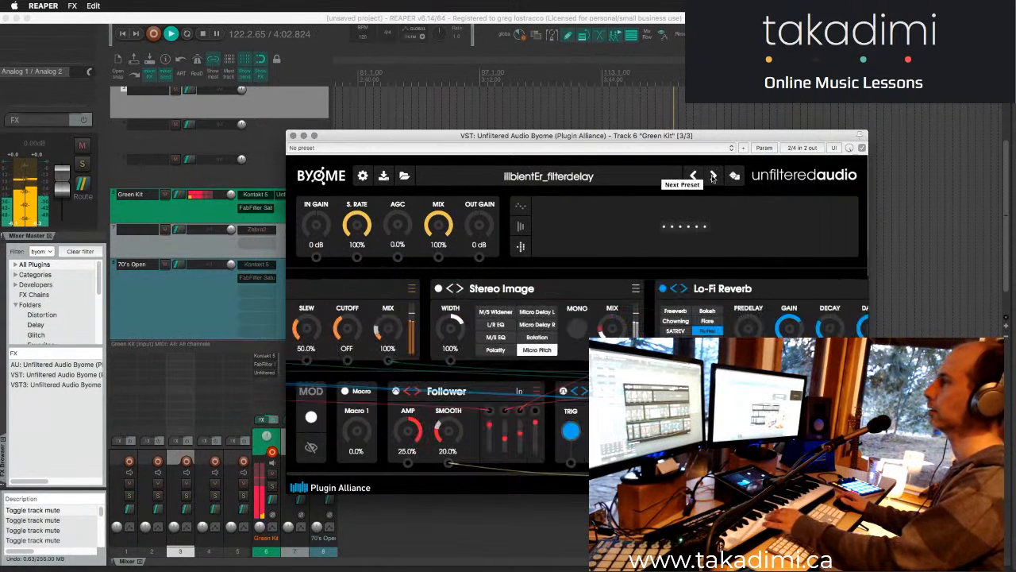
- Advance to the Illbient_50-50mix preset and load the Ignatius artist preset stutternator_classy from Byome's factory presets
{"action": "left_click", "coordinate": [712, 177]}
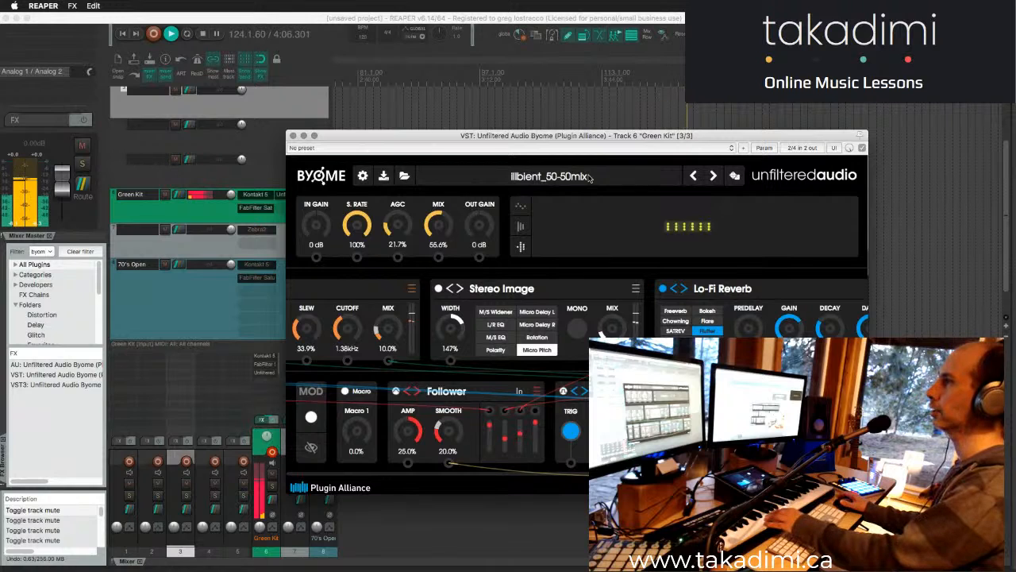
{"action": "left_click", "coordinate": [588, 177]}
{"action": "mouse_move", "coordinate": [504, 318]}
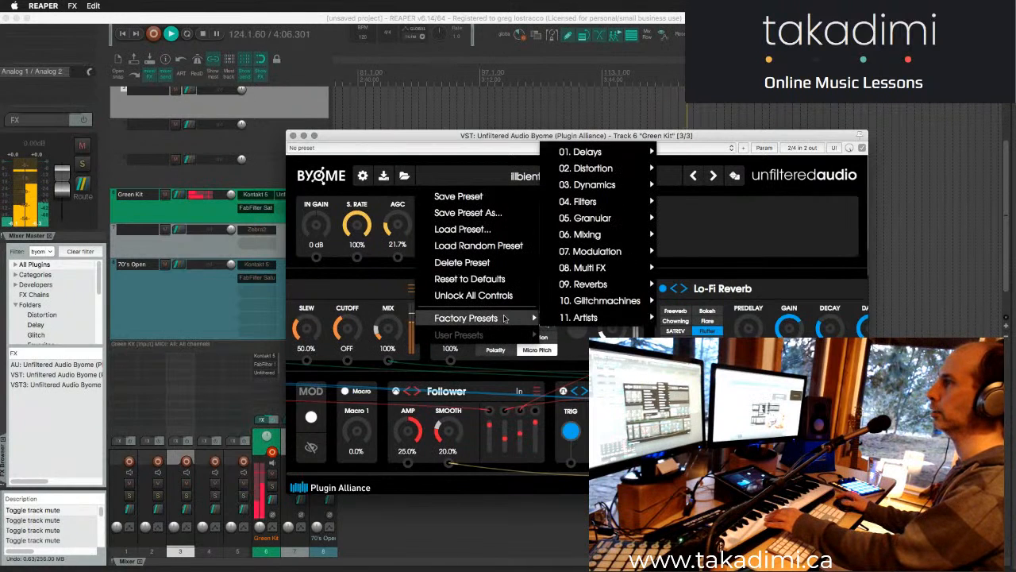
{"action": "mouse_move", "coordinate": [597, 319]}
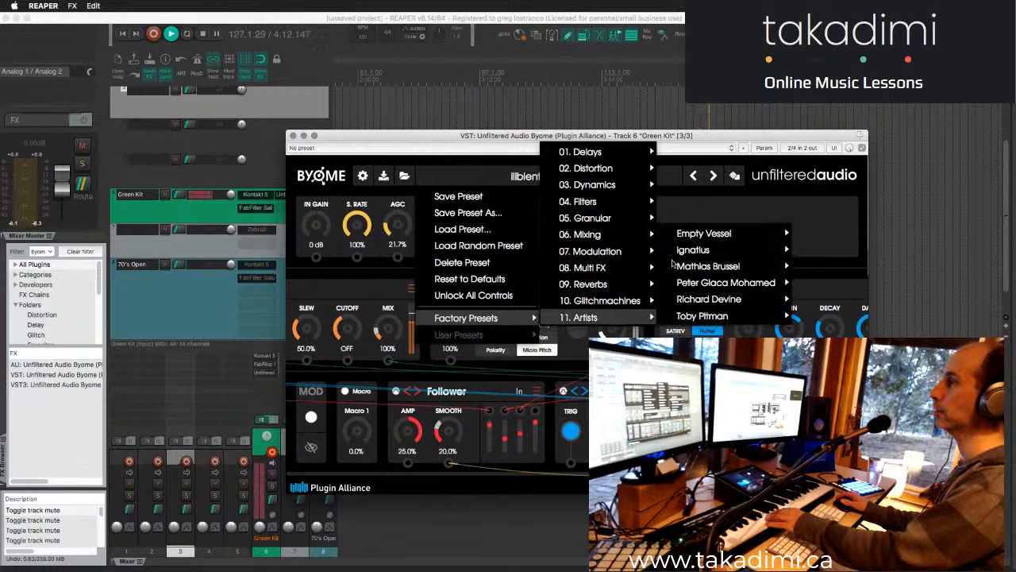
{"action": "mouse_move", "coordinate": [700, 252]}
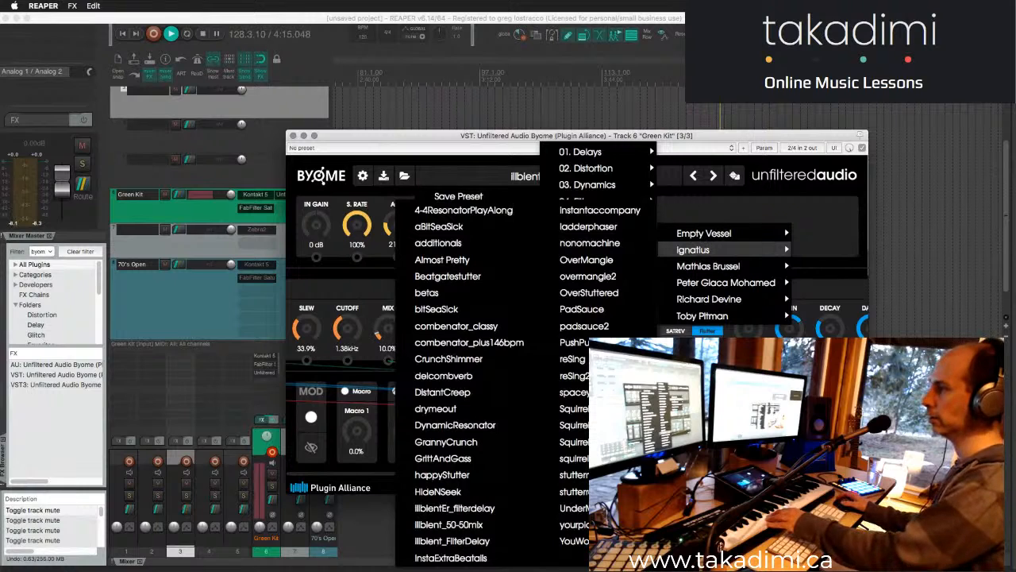
{"action": "left_click", "coordinate": [610, 475]}
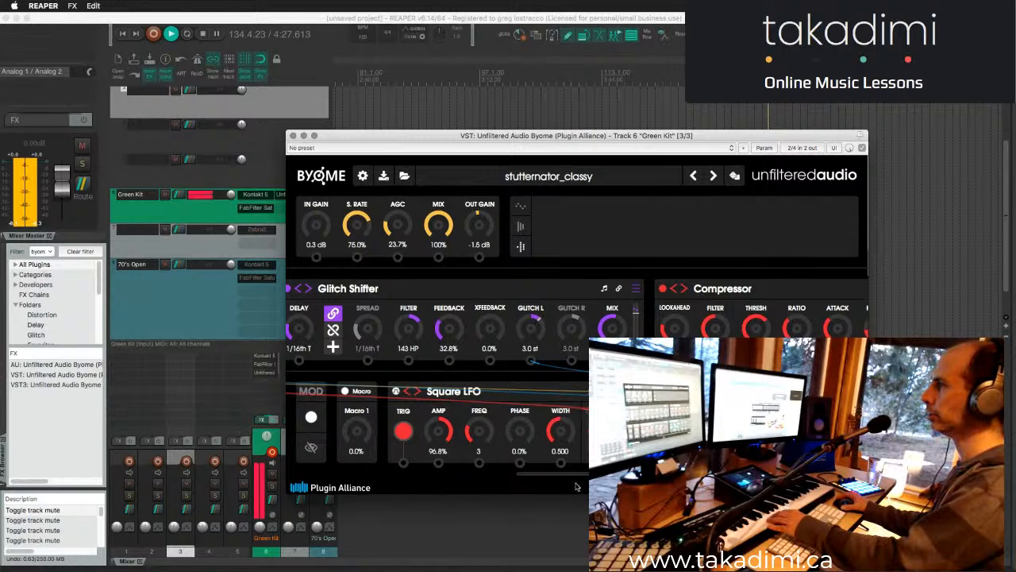
- Collapse Byome's FX modules into the compact view and bypass Wavefold, Stutter and Resonator Bank, keeping Tremolo active
{"action": "scroll", "coordinate": [467, 477], "scroll_direction": "right", "scroll_amount": 2}
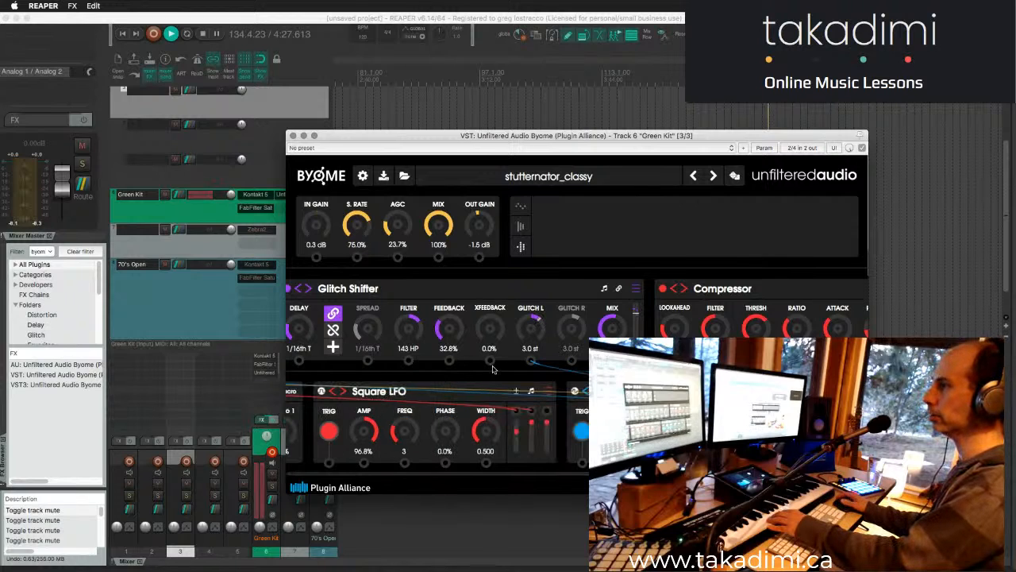
{"action": "scroll", "coordinate": [401, 381], "scroll_direction": "left", "scroll_amount": 2}
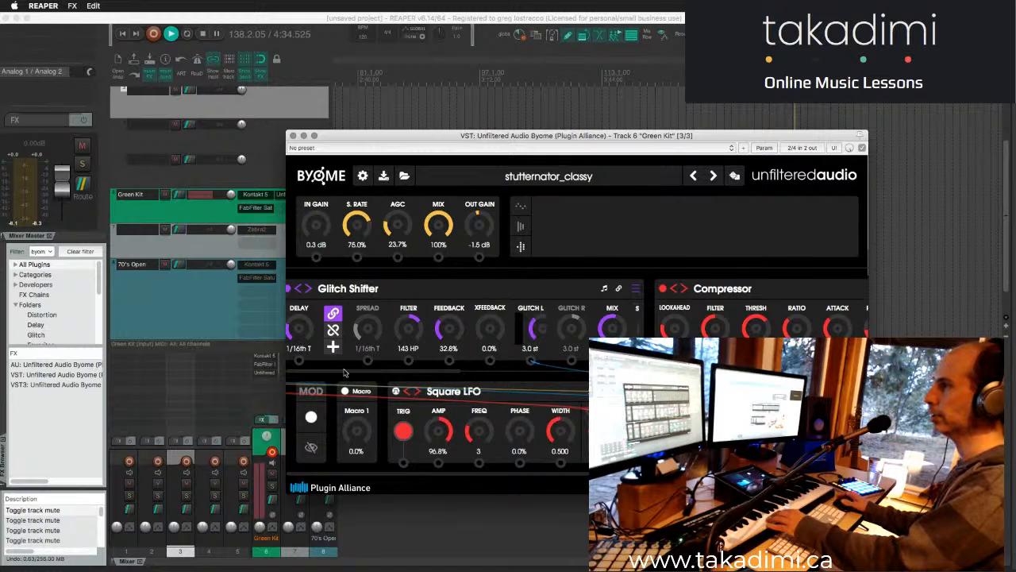
{"action": "scroll", "coordinate": [344, 369], "scroll_direction": "left", "scroll_amount": 5}
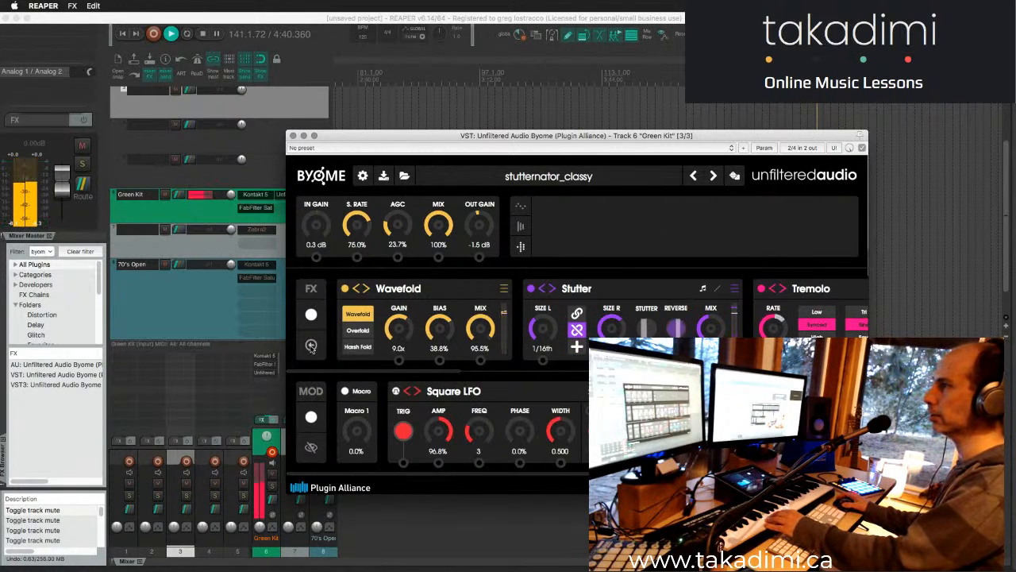
{"action": "left_click", "coordinate": [311, 345]}
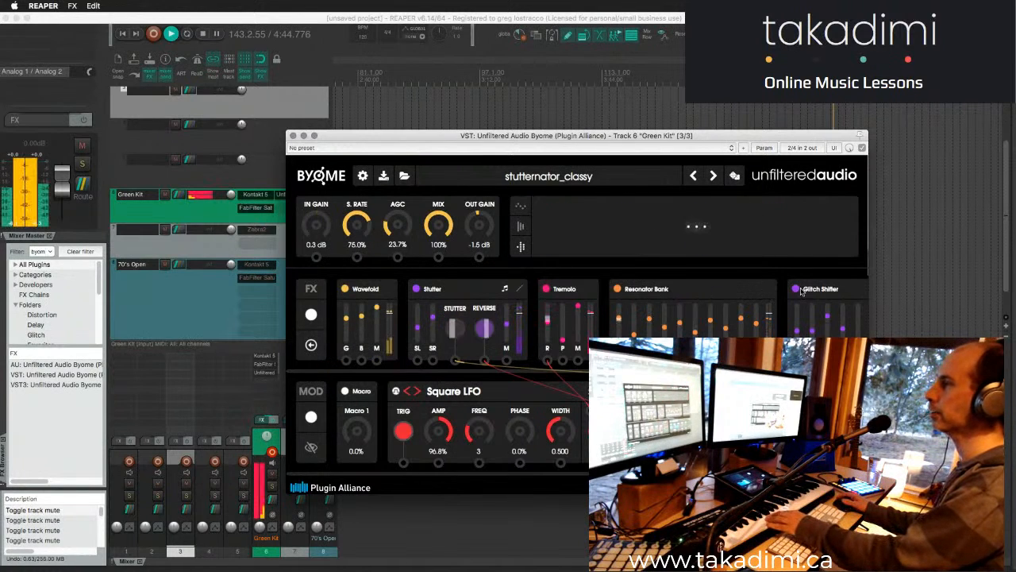
{"action": "left_click", "coordinate": [617, 289]}
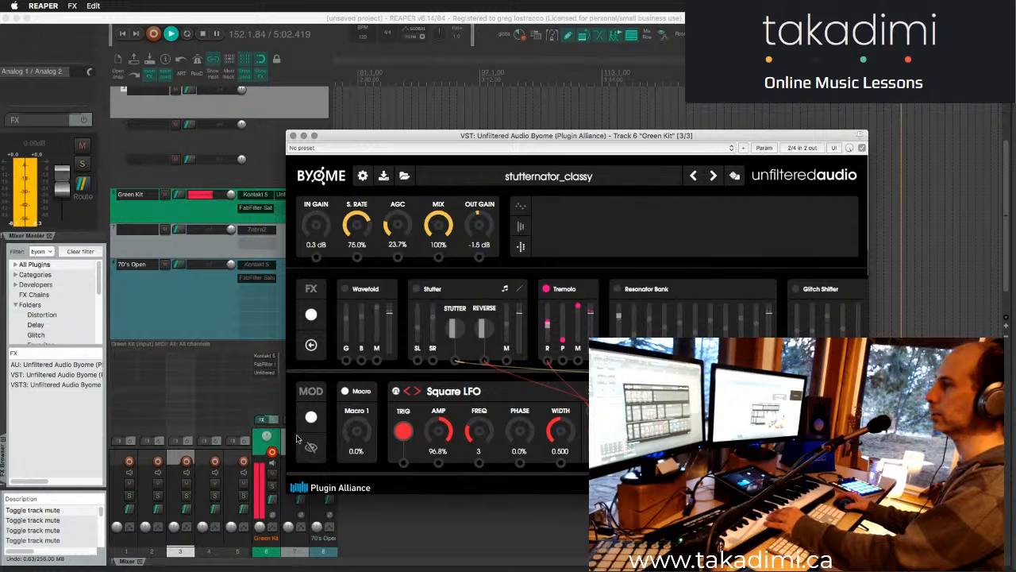
- Toggle the Green Kit track's mute on and off and leave the track unmuted
{"action": "left_click", "coordinate": [272, 475]}
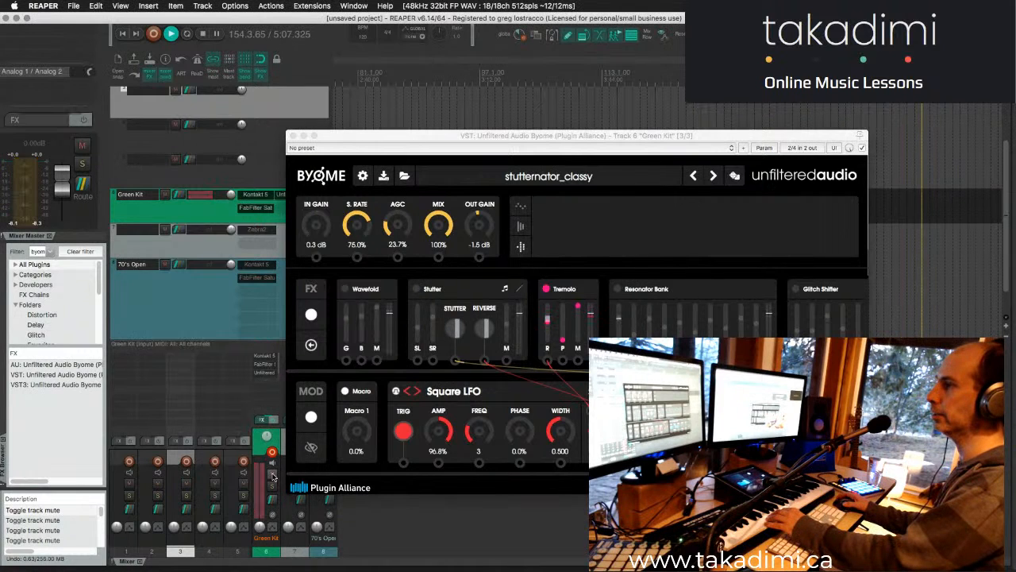
{"action": "left_click", "coordinate": [273, 475]}
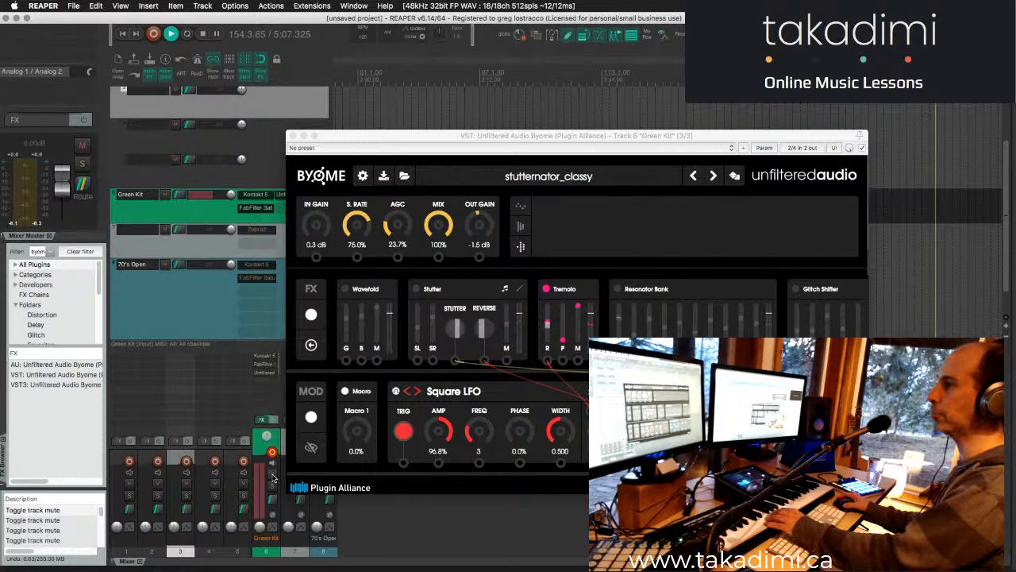
{"action": "left_click", "coordinate": [273, 476]}
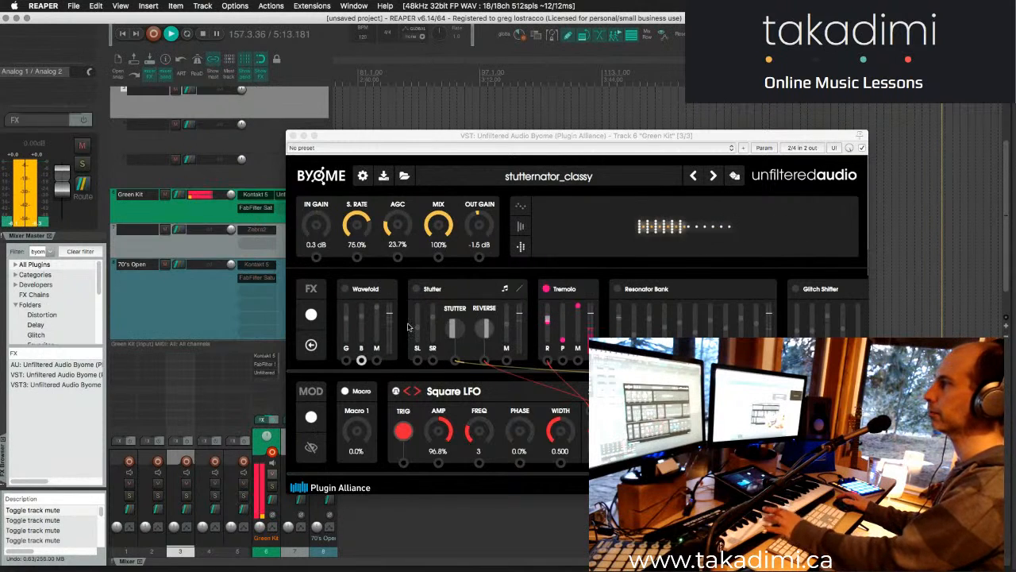
- Re-enable the Stutter, Wavefold and Glitch Shifter modules, auditioning Resonator Bank in between and leaving it bypassed
{"action": "left_click", "coordinate": [418, 292]}
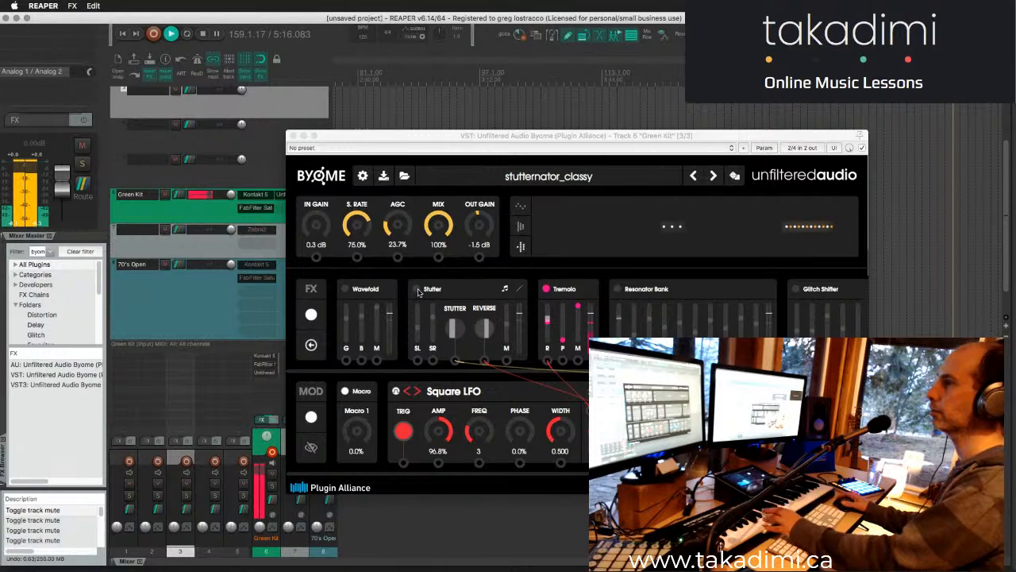
{"action": "left_click", "coordinate": [418, 291]}
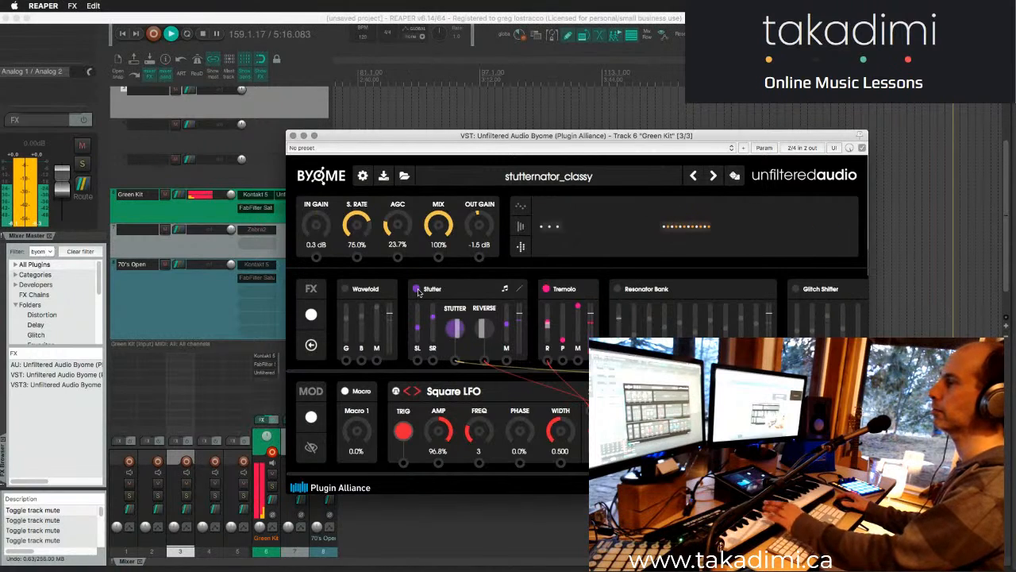
{"action": "left_click", "coordinate": [345, 289]}
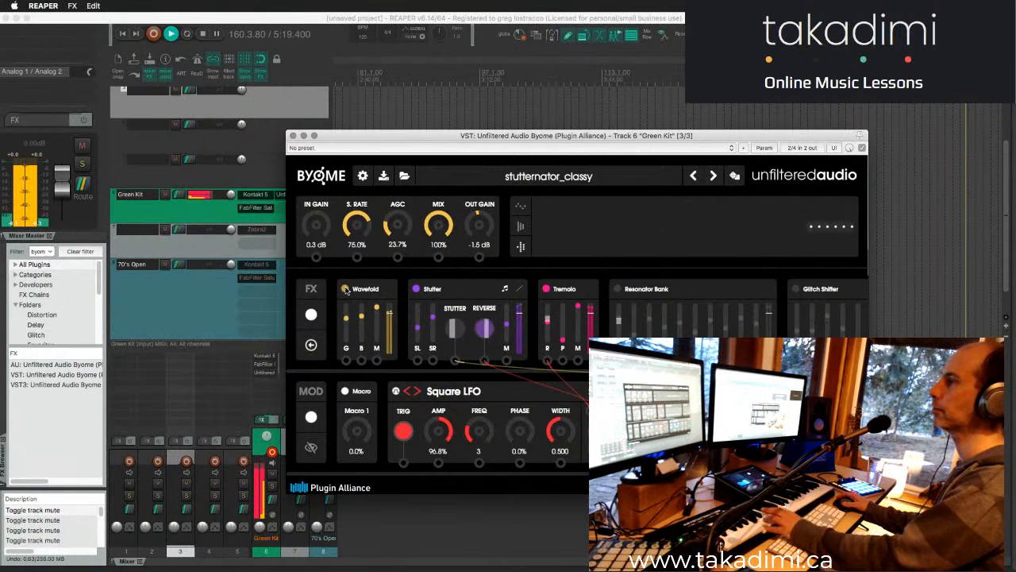
{"action": "left_click", "coordinate": [619, 290]}
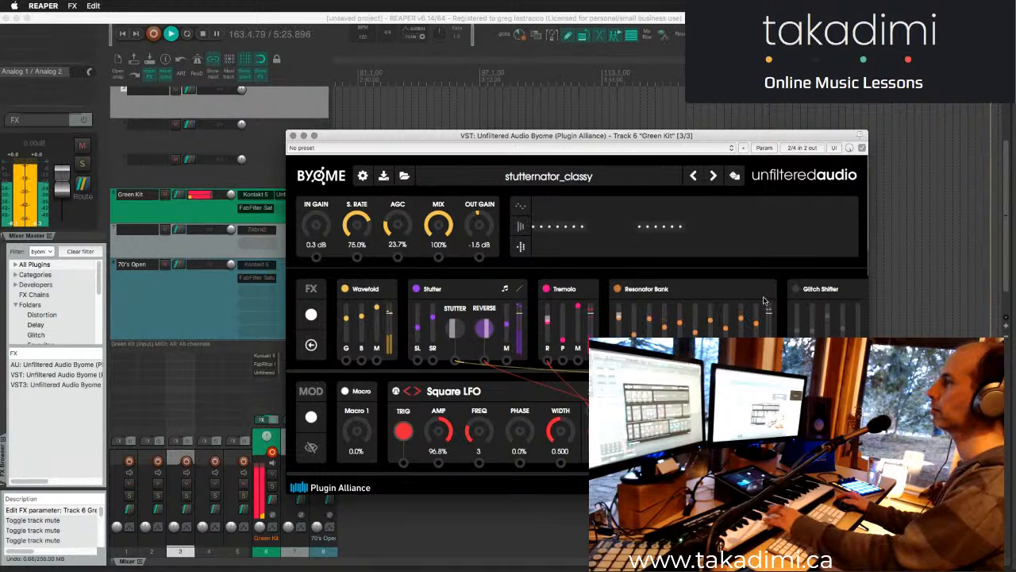
{"action": "left_click", "coordinate": [619, 290]}
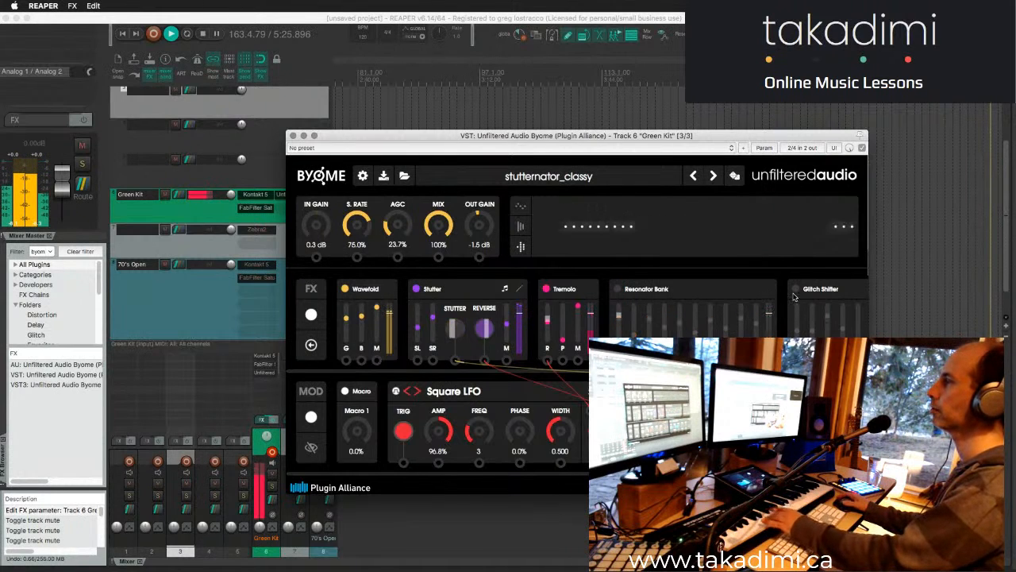
{"action": "left_click", "coordinate": [795, 289]}
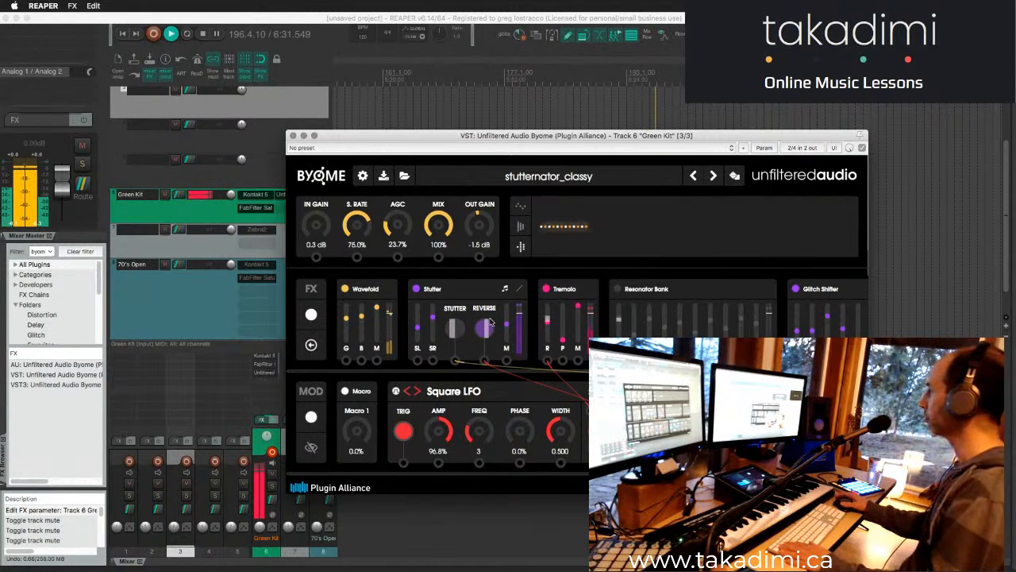
- Step forward through Byome's UnderMangle and yourpianoisbroken presets and load YouWotSnare
{"action": "left_click", "coordinate": [713, 175]}
{"action": "left_click", "coordinate": [713, 176]}
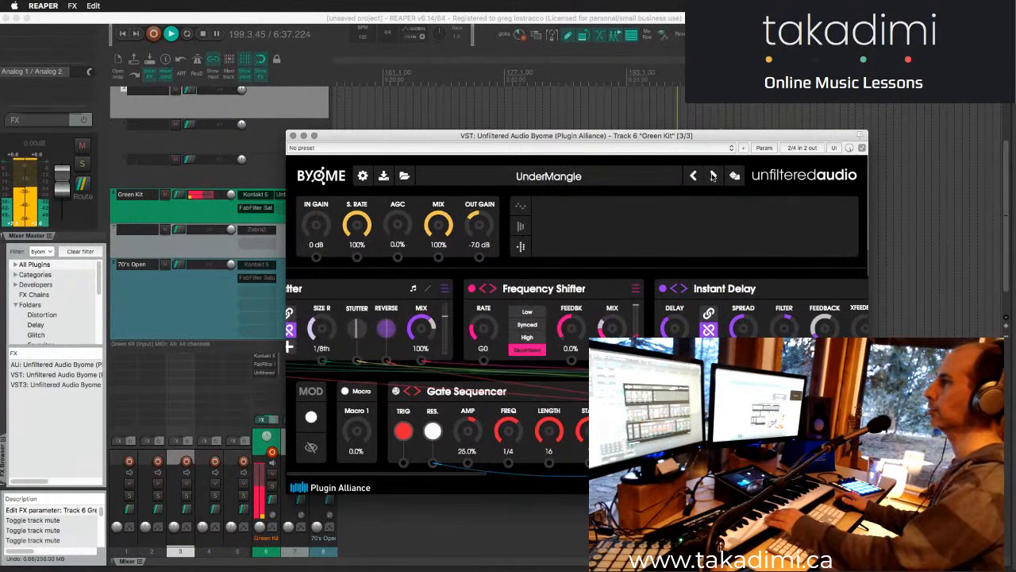
{"action": "left_click", "coordinate": [713, 176]}
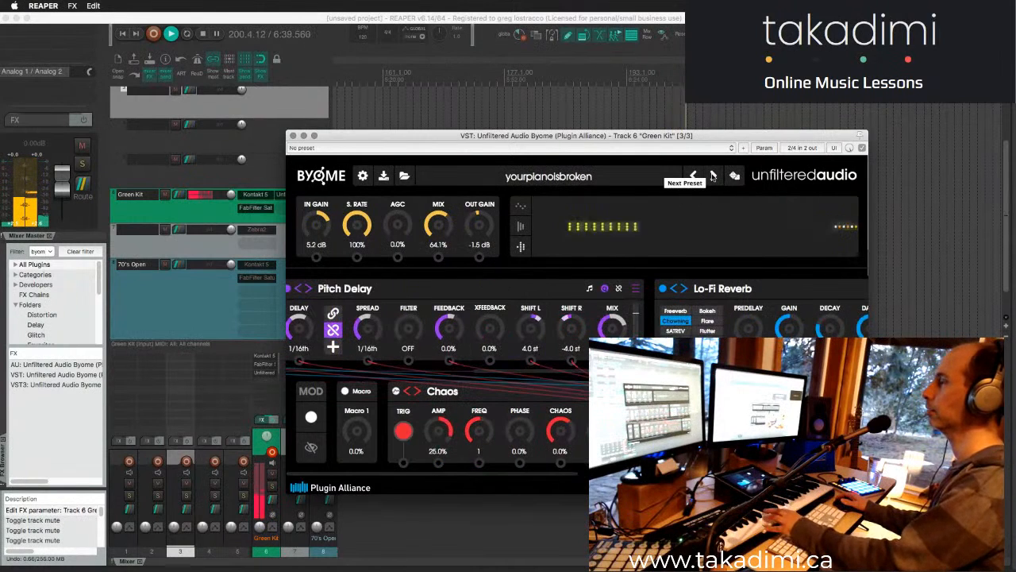
{"action": "left_click", "coordinate": [713, 176]}
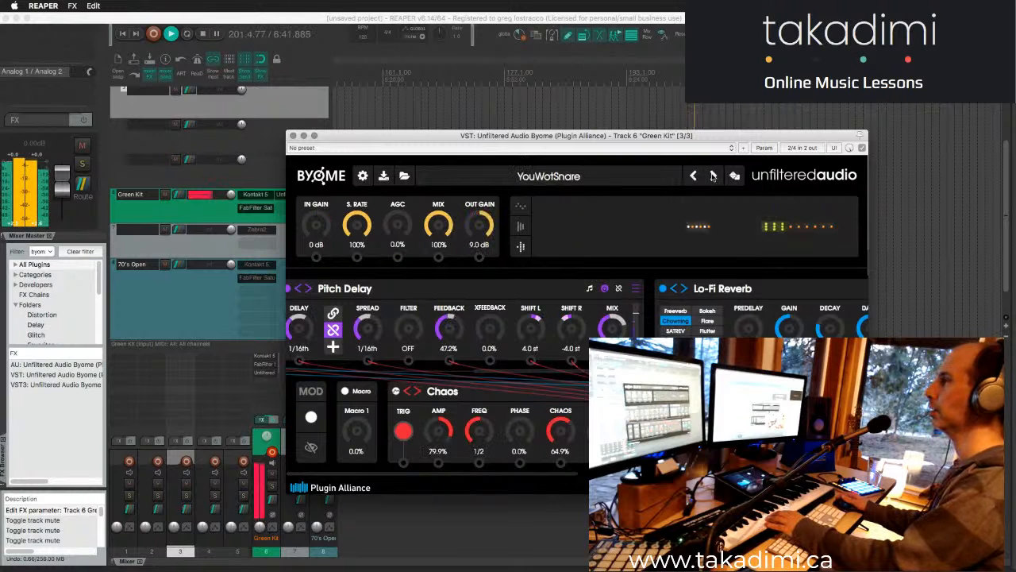
- Load the Glitch Bleach preset from the Artists category of Byome's factory presets
{"action": "left_click", "coordinate": [611, 179]}
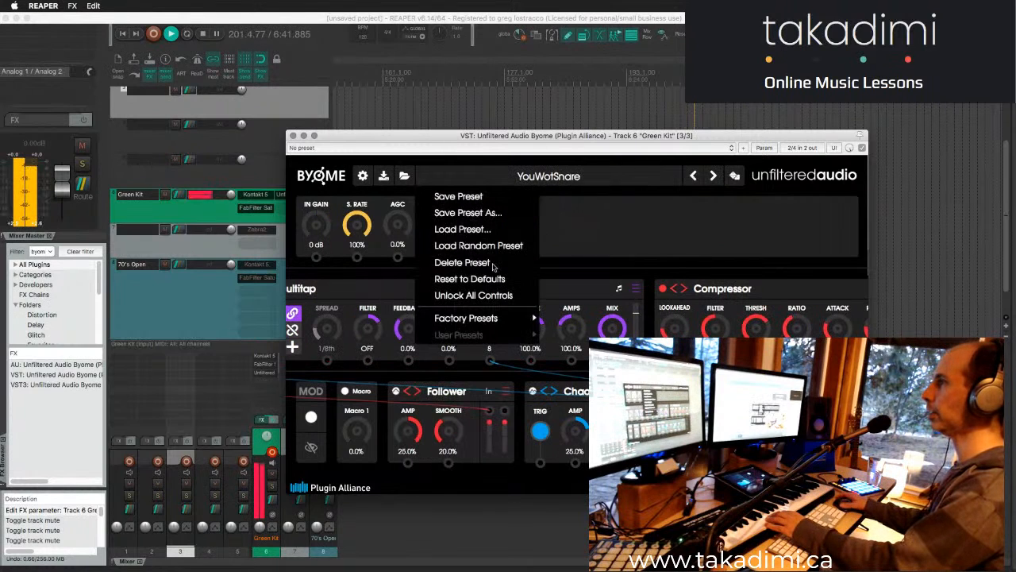
{"action": "mouse_move", "coordinate": [453, 320]}
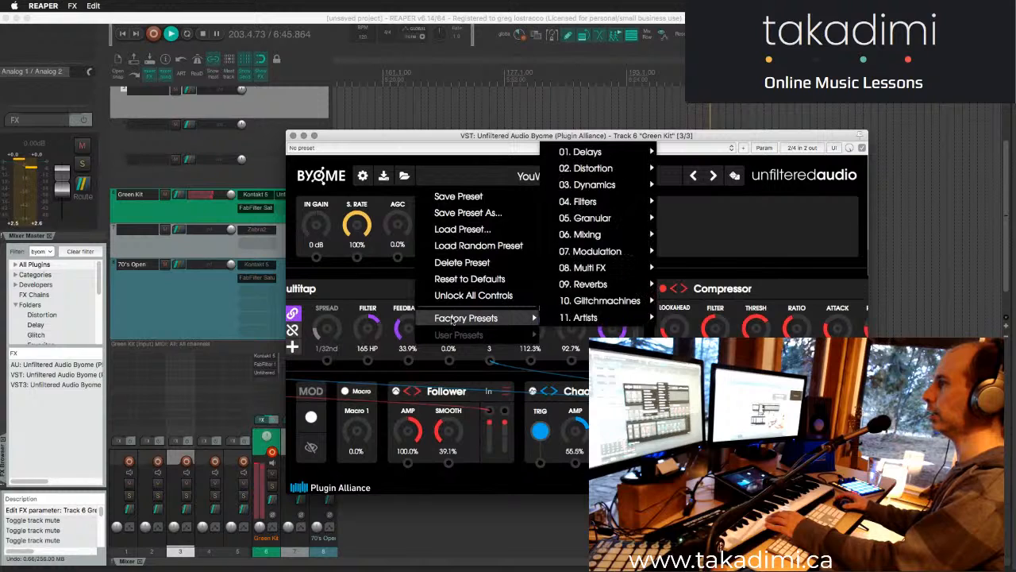
{"action": "mouse_move", "coordinate": [612, 169]}
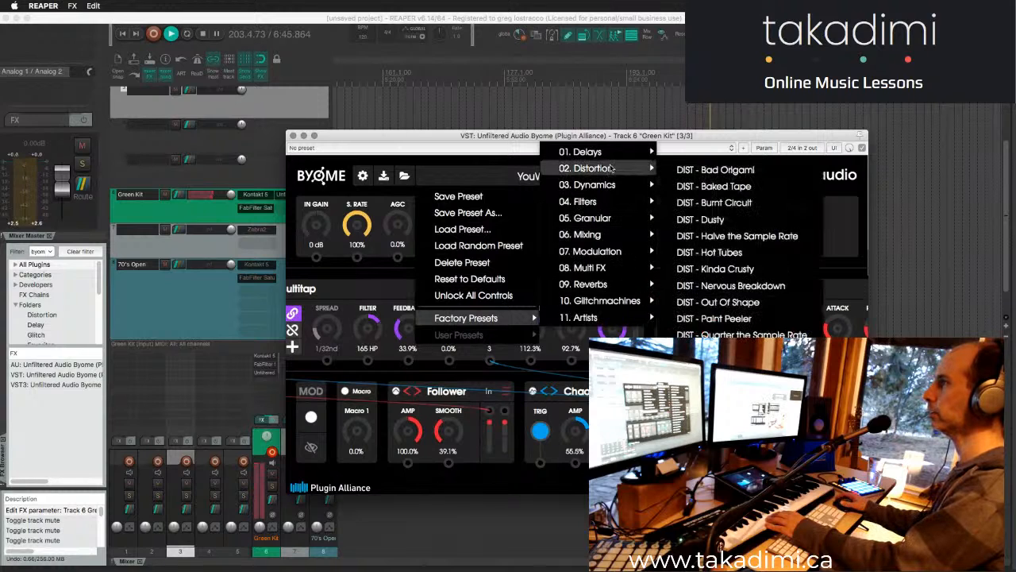
{"action": "mouse_move", "coordinate": [587, 317]}
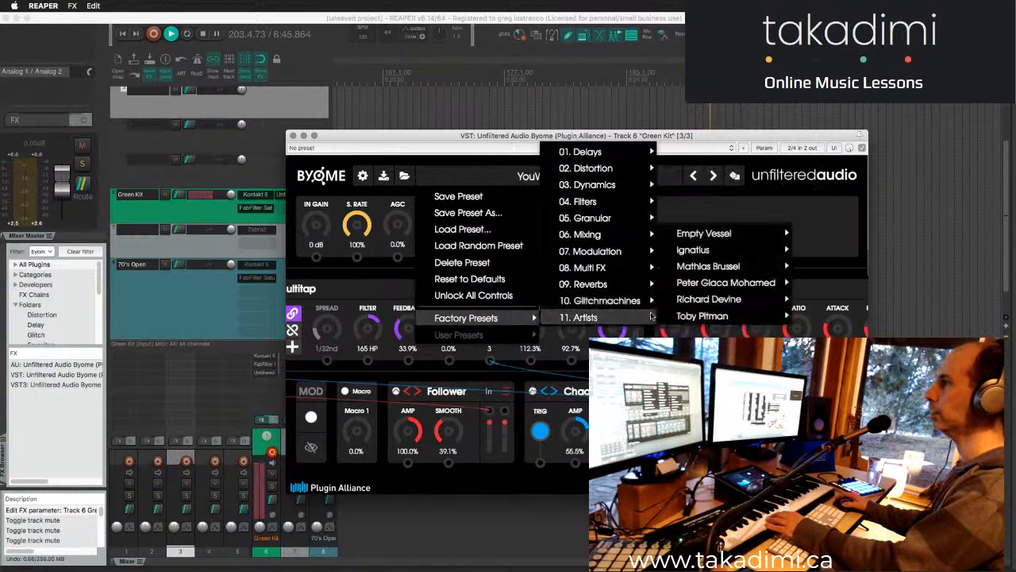
{"action": "mouse_move", "coordinate": [699, 270]}
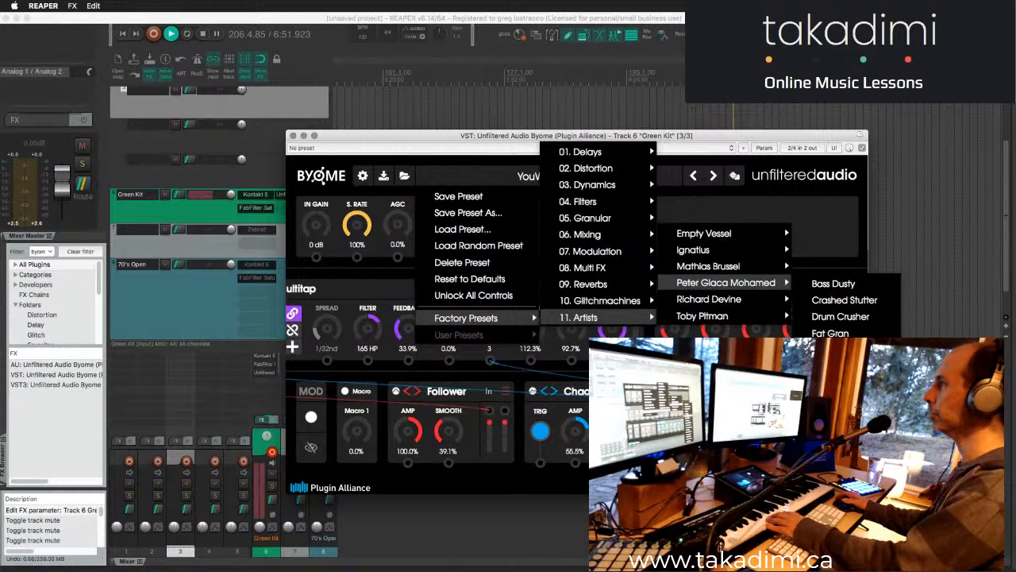
{"action": "left_click", "coordinate": [841, 383]}
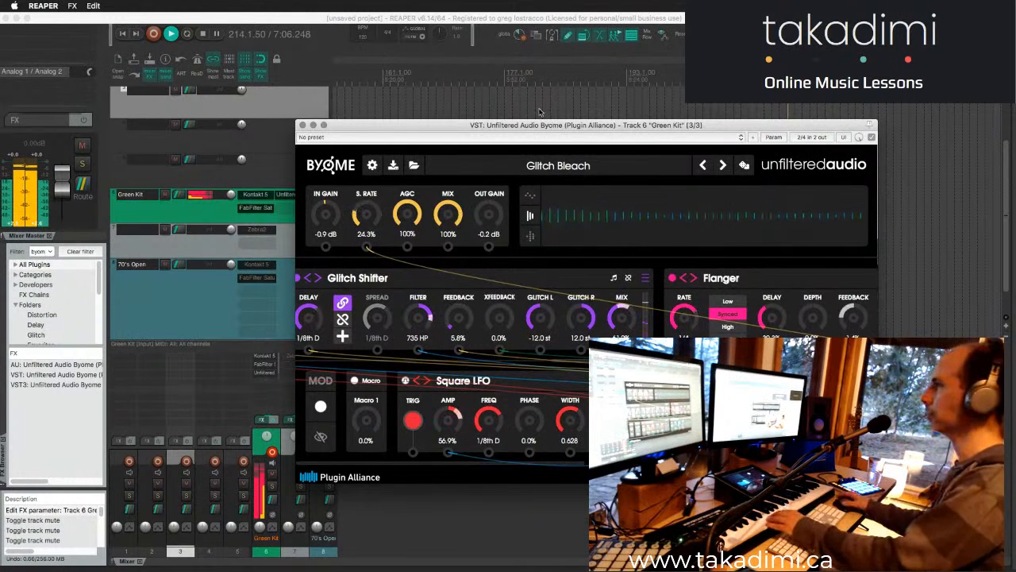
- Step forward through the Glitch Evolve, Glitch Rain2 and Granular Breath presets and load Granular Wind
{"action": "left_click", "coordinate": [726, 165]}
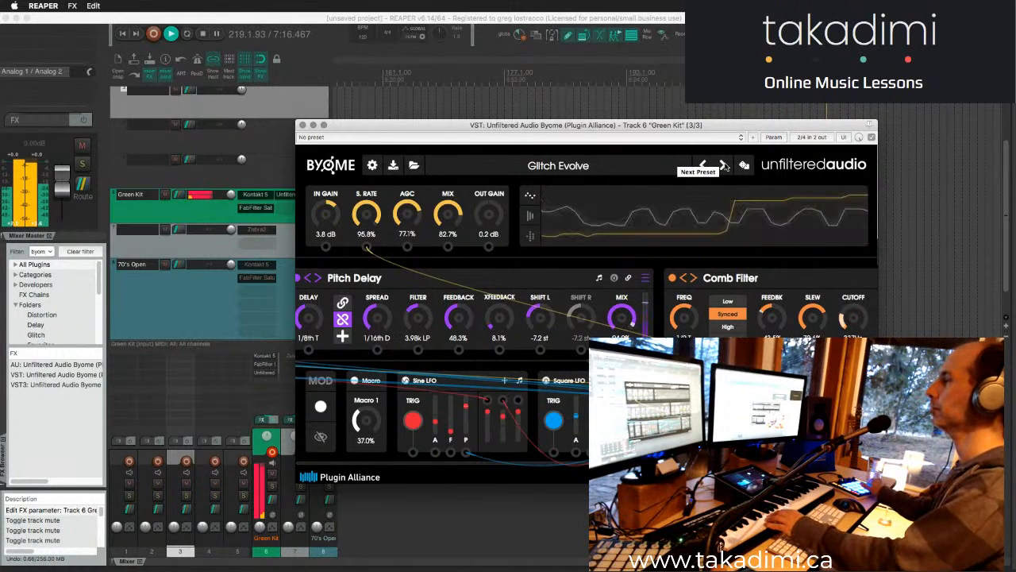
{"action": "left_click", "coordinate": [723, 164]}
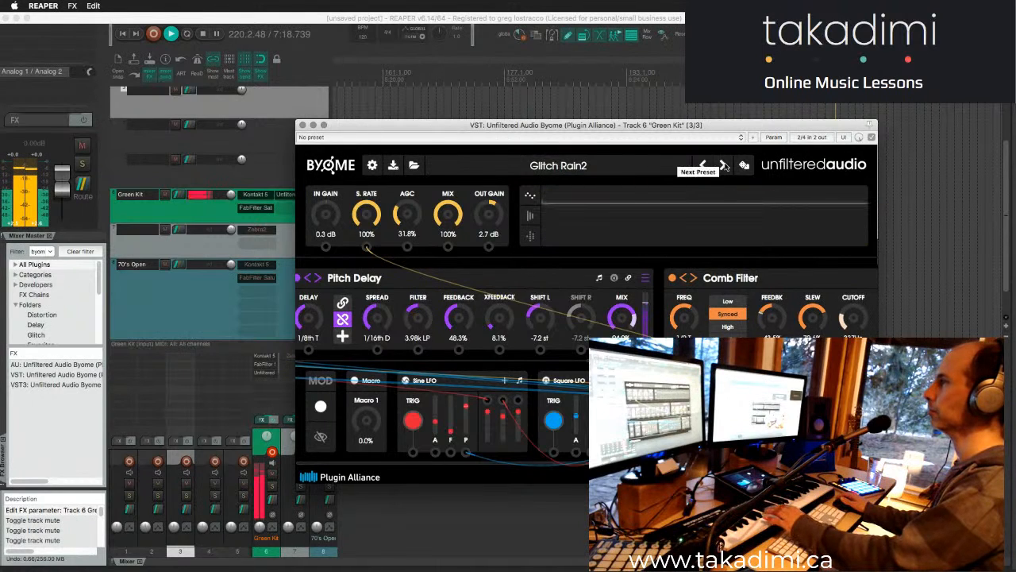
{"action": "left_click", "coordinate": [724, 164]}
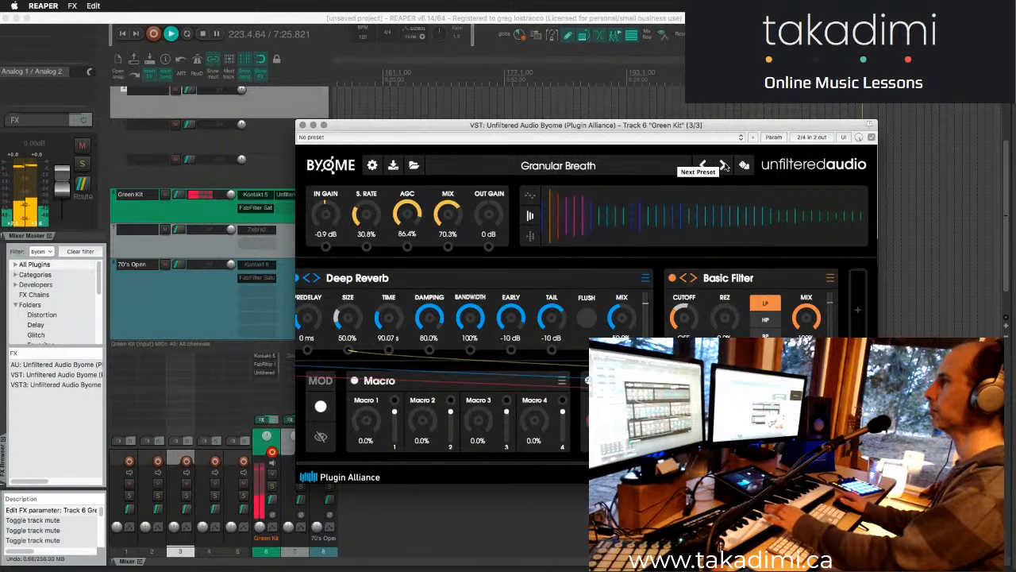
{"action": "left_click", "coordinate": [723, 164]}
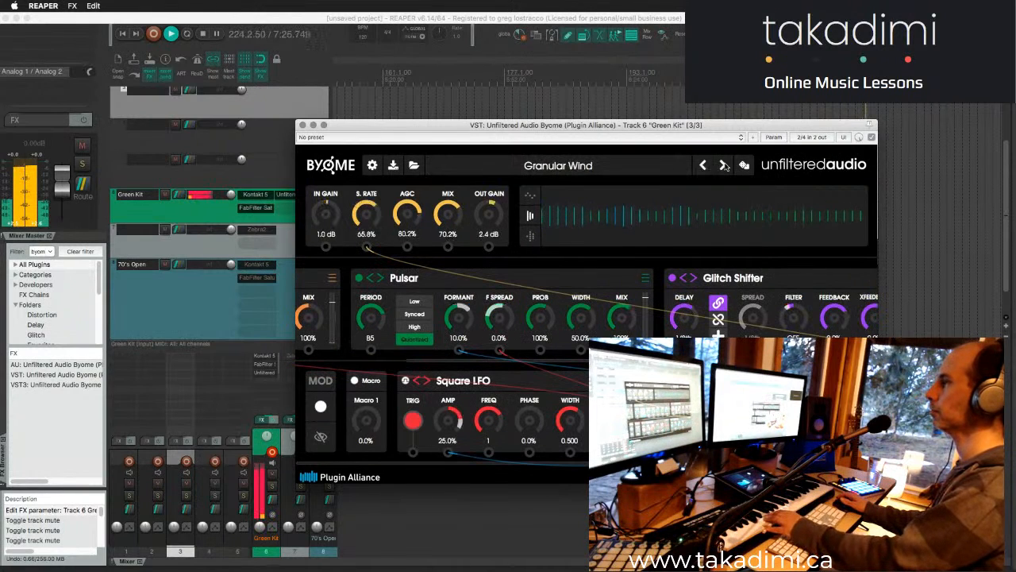
- Load the CaveEchoes preset from Richard Devine's Artists factory presets, muting and unmuting the Green Kit track during the audition
{"action": "left_click", "coordinate": [413, 164]}
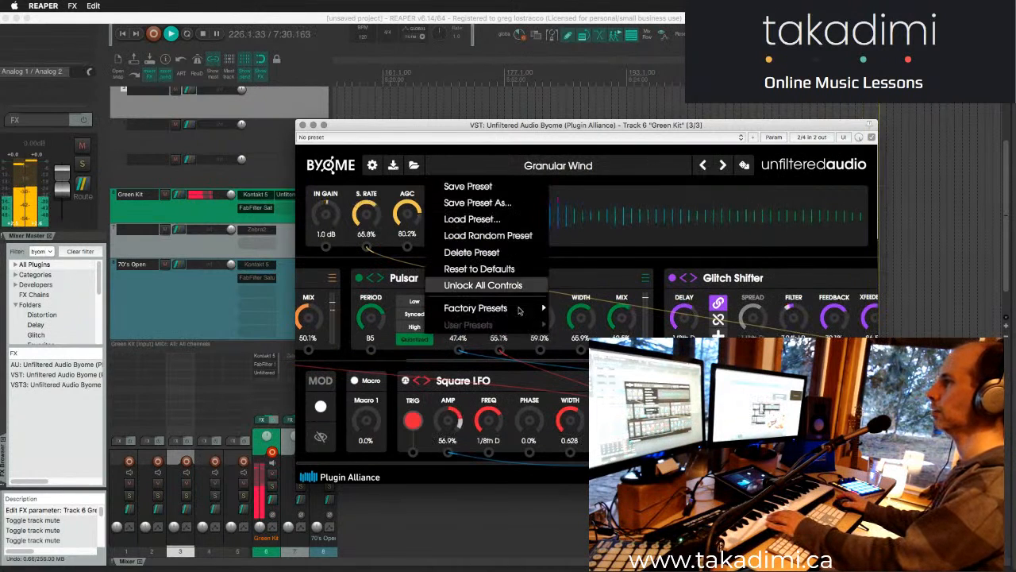
{"action": "mouse_move", "coordinate": [520, 309]}
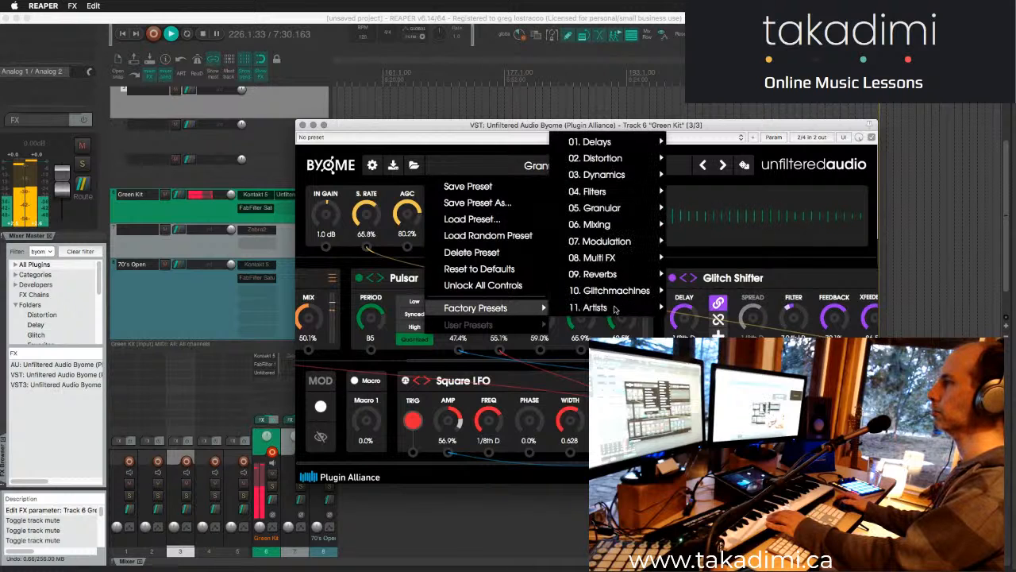
{"action": "mouse_move", "coordinate": [619, 308]}
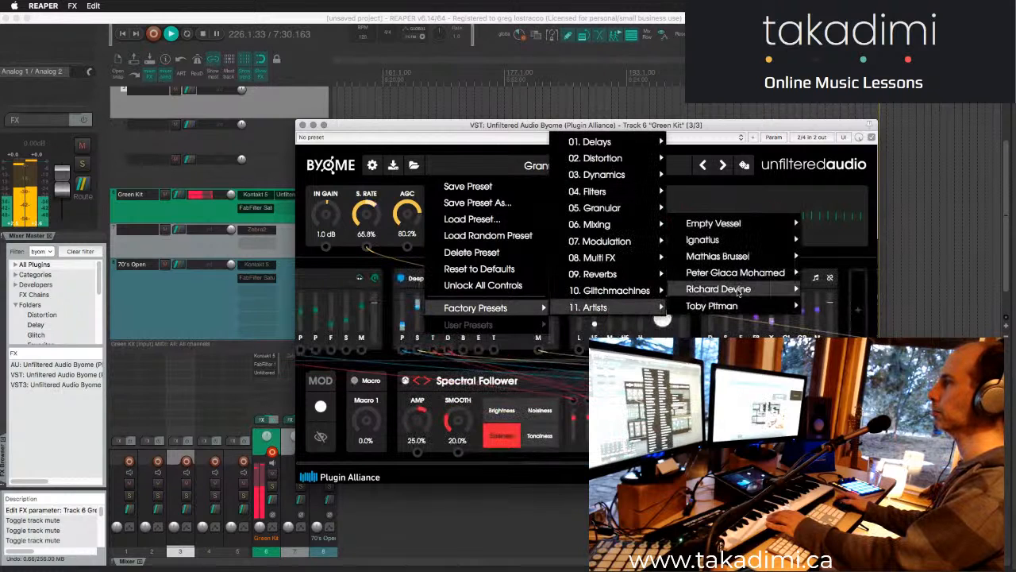
{"action": "mouse_move", "coordinate": [738, 291]}
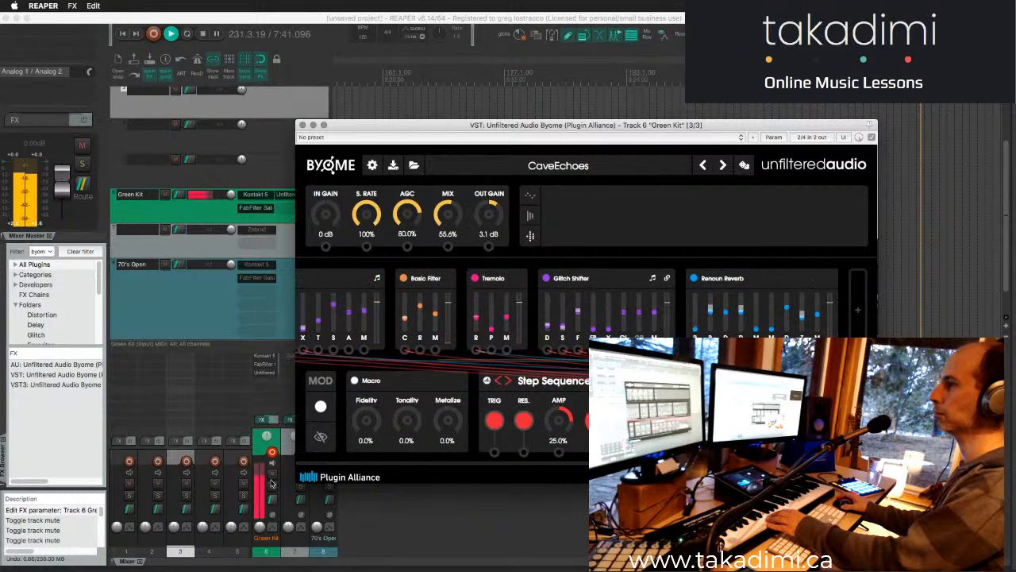
{"action": "left_click", "coordinate": [272, 475]}
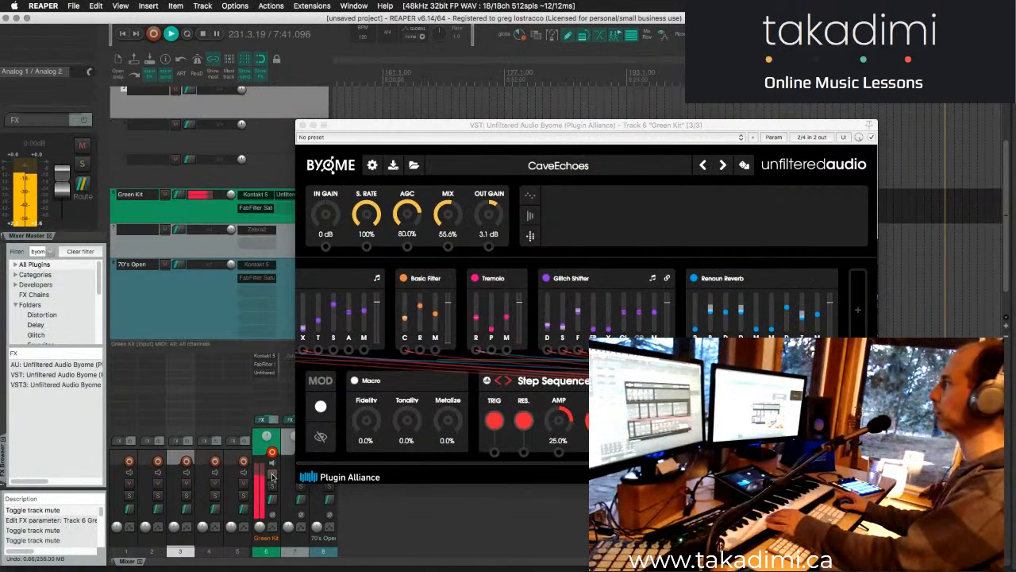
{"action": "left_click", "coordinate": [273, 475]}
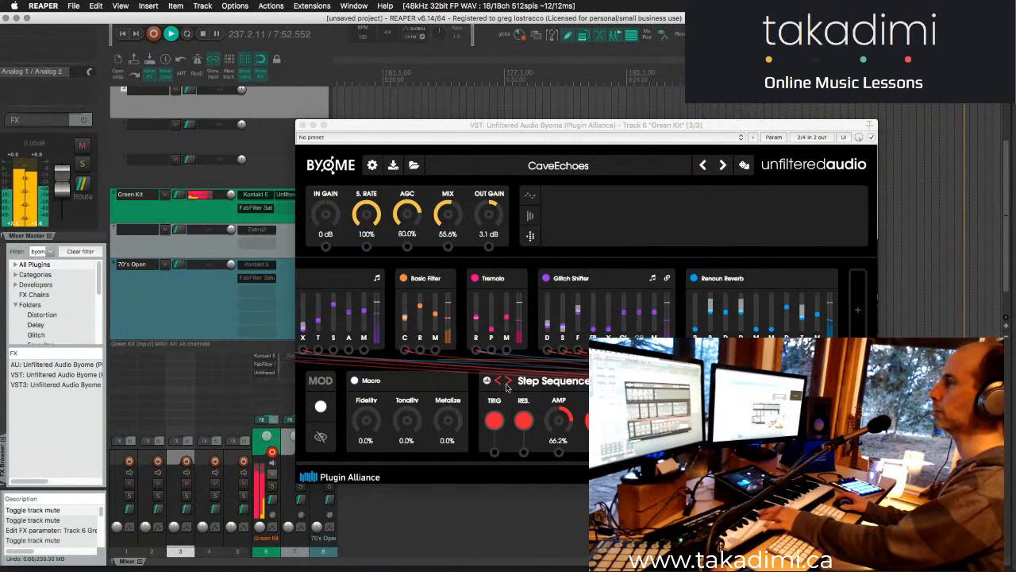
- Step forward through Byome's ChaosCascade preset to ClusterChunks and toggle the metronome while auditioning it
{"action": "left_click", "coordinate": [723, 168]}
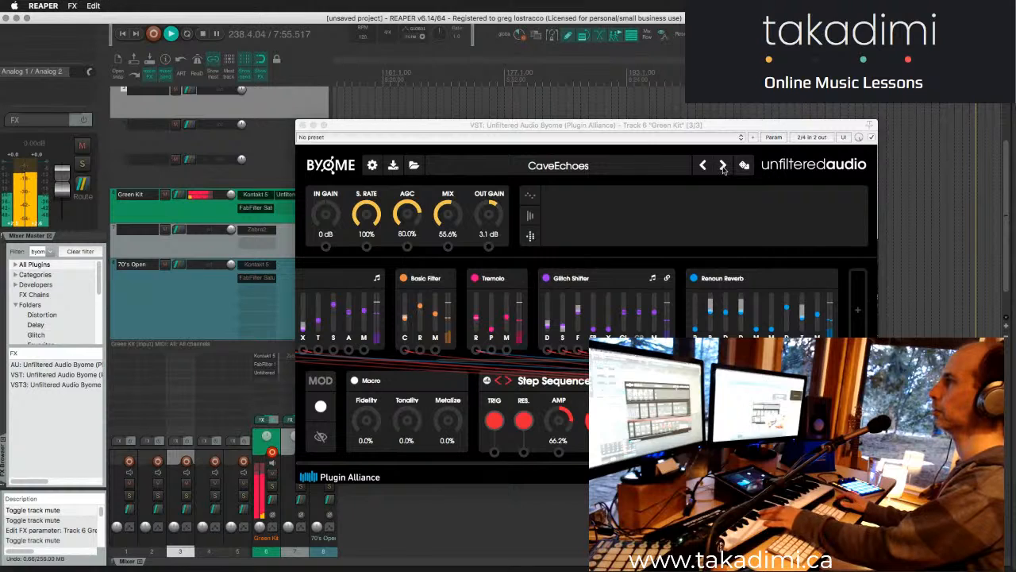
{"action": "left_click", "coordinate": [723, 168]}
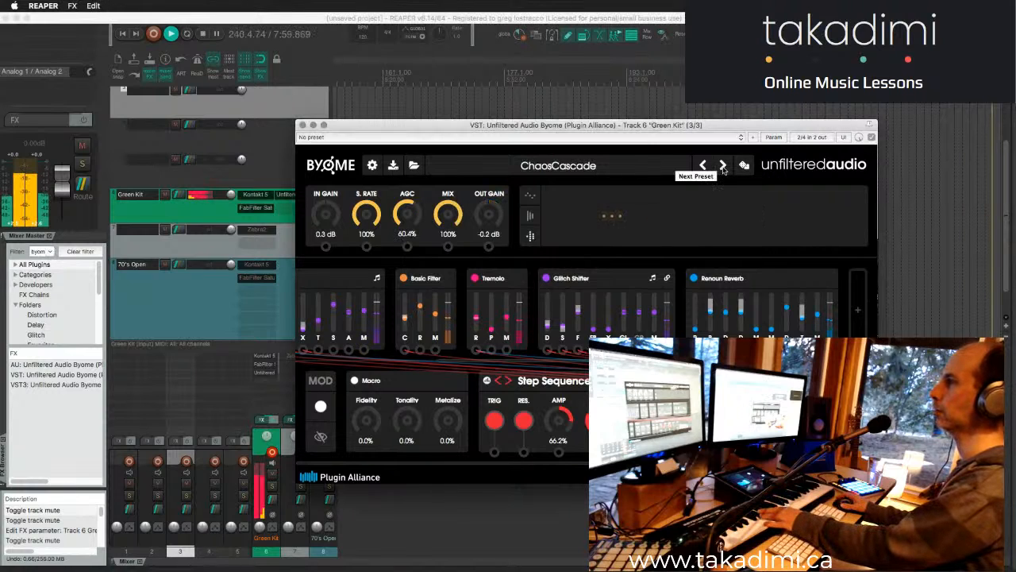
{"action": "left_click", "coordinate": [723, 166]}
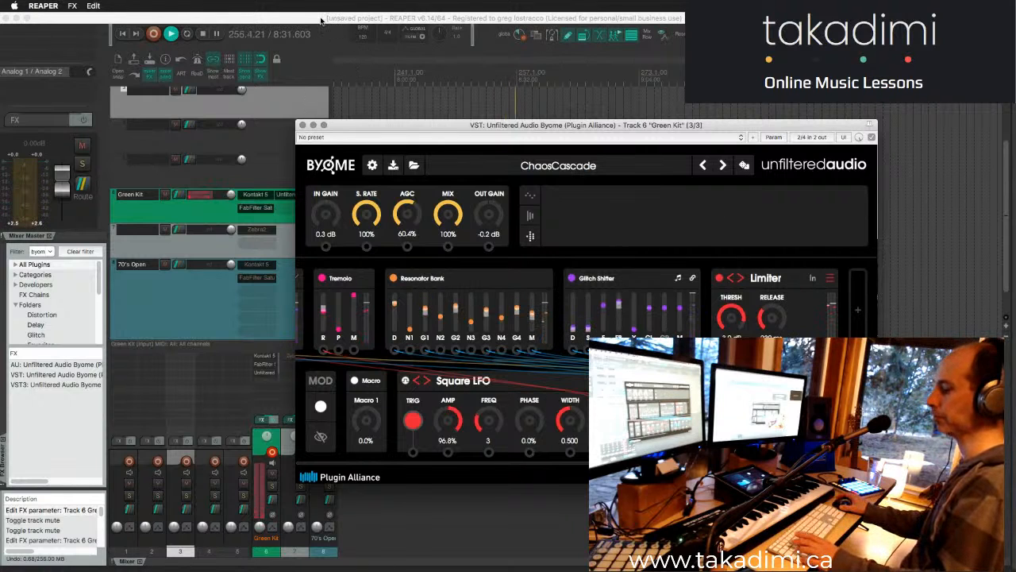
{"action": "left_click", "coordinate": [321, 21]}
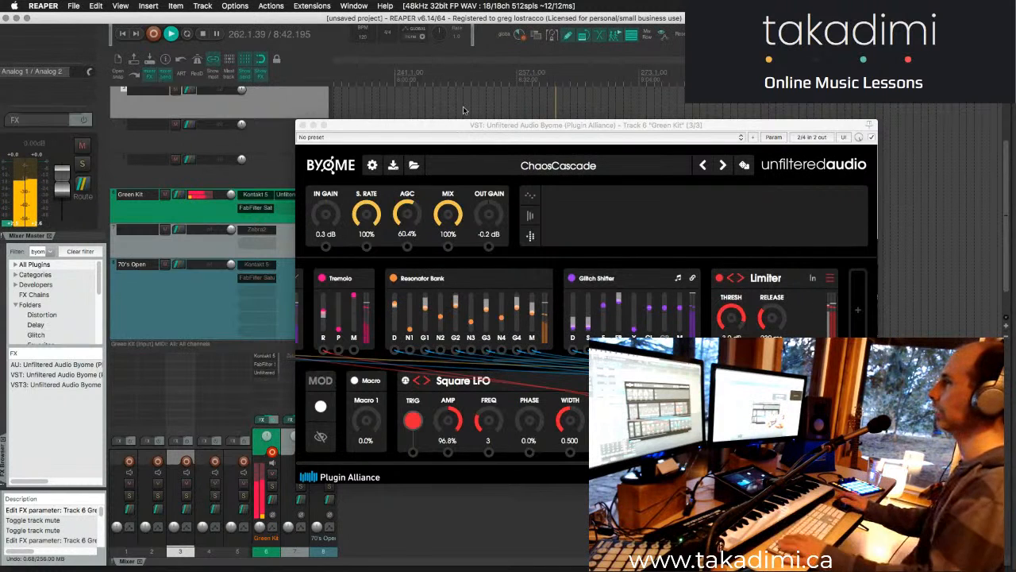
{"action": "left_click", "coordinate": [724, 168]}
{"action": "left_click", "coordinate": [723, 165]}
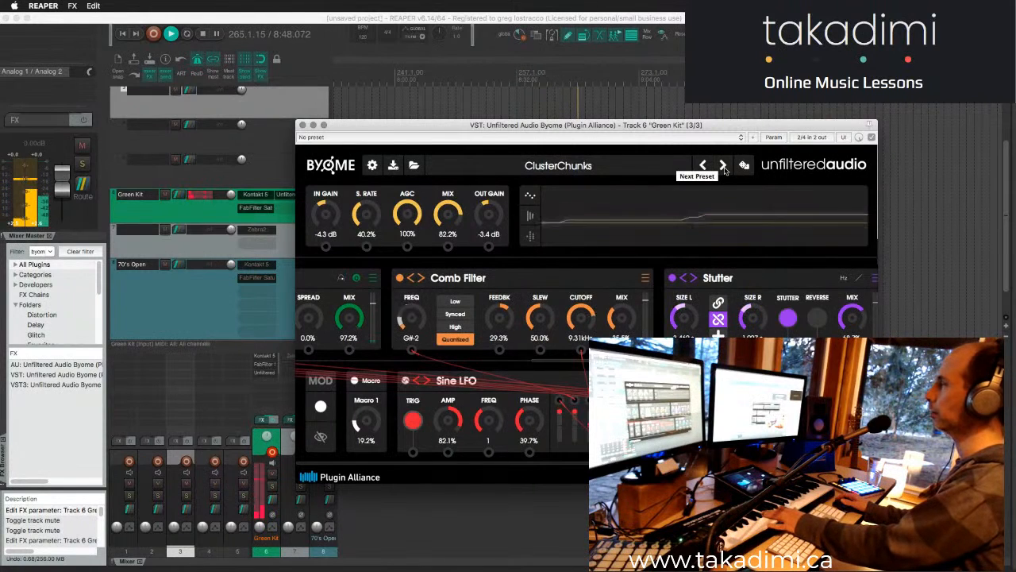
{"action": "left_click", "coordinate": [196, 62]}
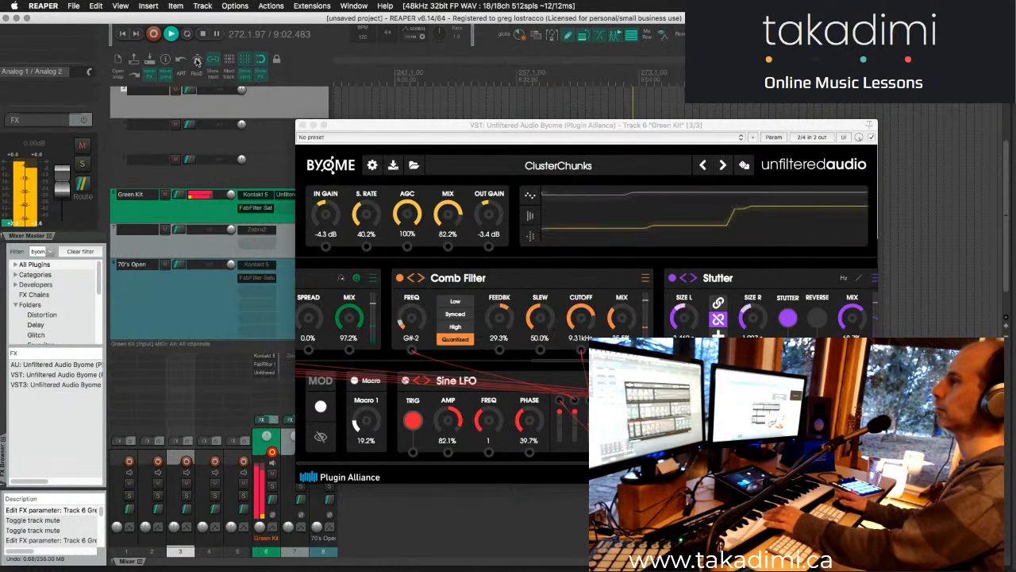
- Step forward through the CombDanger, CombMelodiesV1, CombSplatter, CreepyCrawls and DarkRazors presets and load DecayRipSnares
{"action": "left_click", "coordinate": [723, 166]}
{"action": "left_click", "coordinate": [724, 165]}
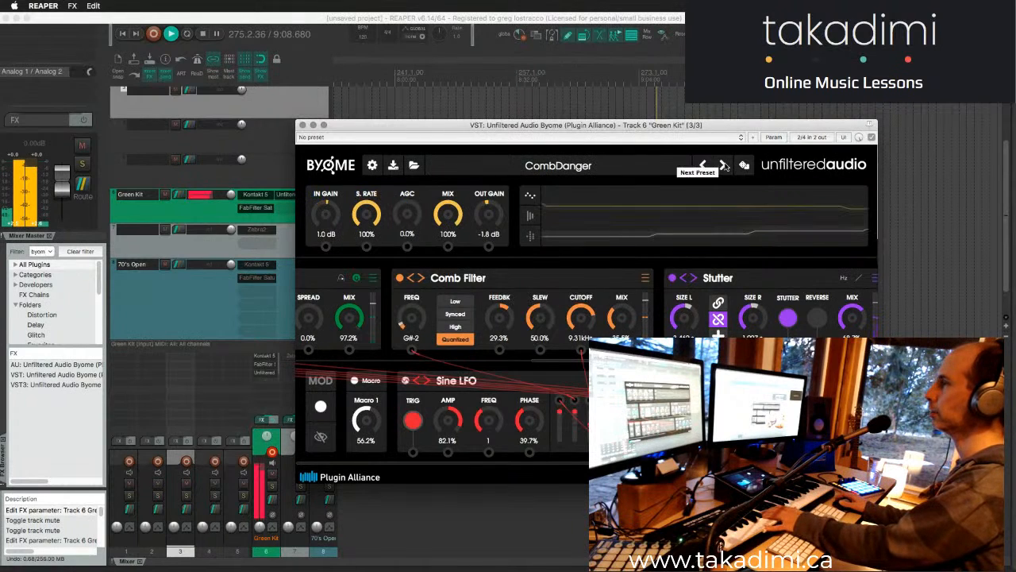
{"action": "left_click", "coordinate": [724, 165]}
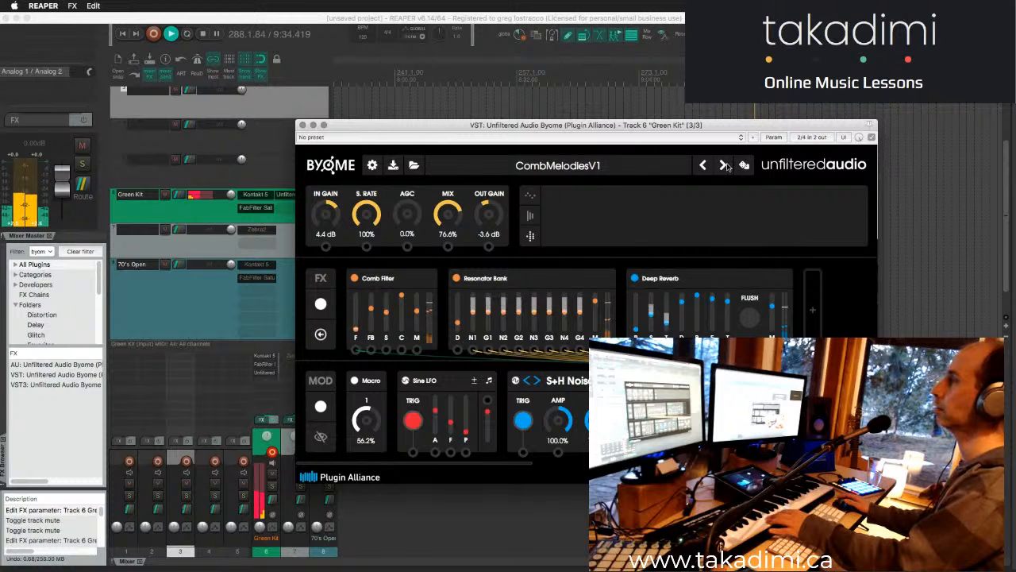
{"action": "left_click", "coordinate": [724, 165]}
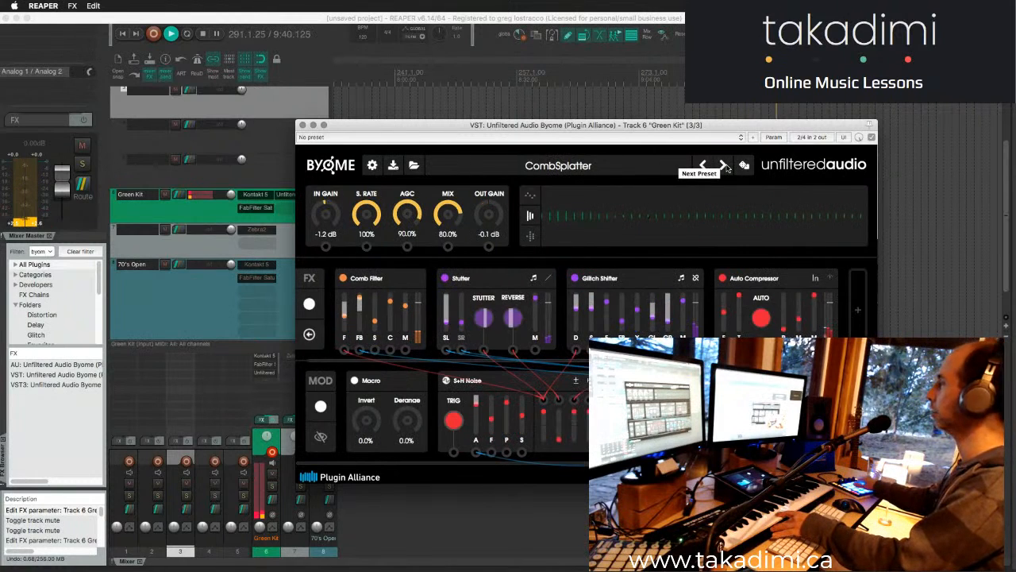
{"action": "left_click", "coordinate": [724, 166]}
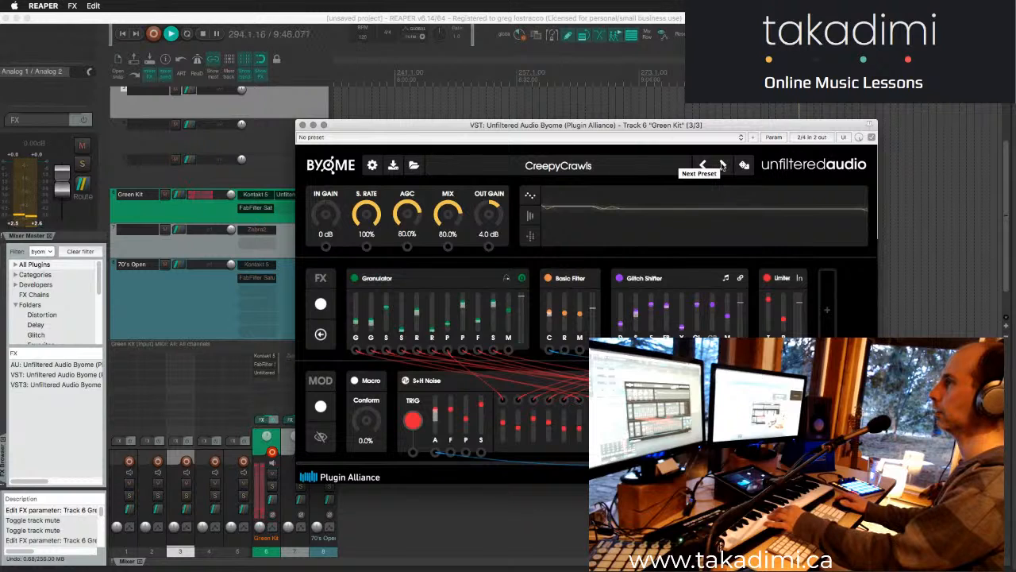
{"action": "left_click", "coordinate": [722, 164]}
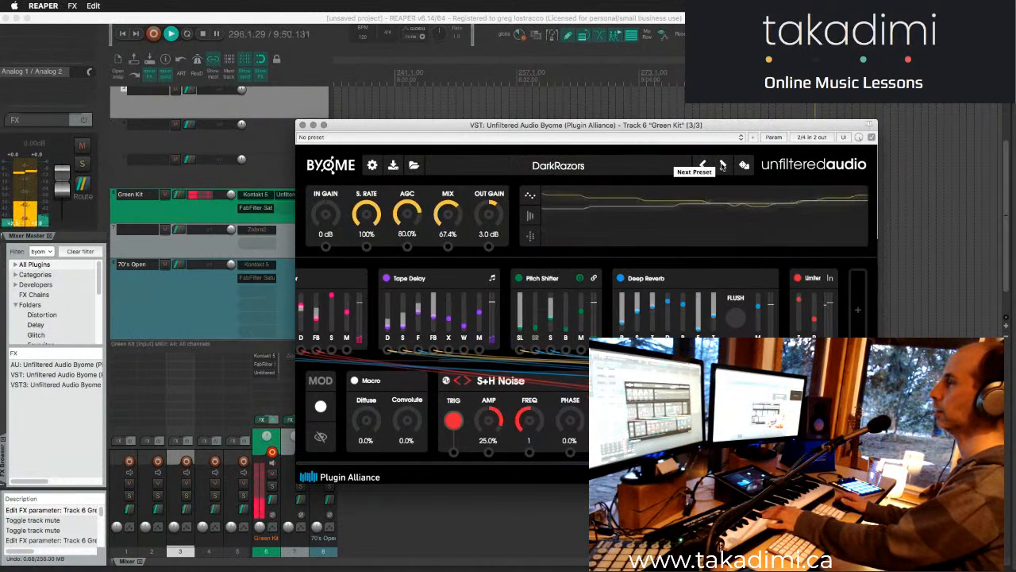
{"action": "left_click", "coordinate": [722, 164]}
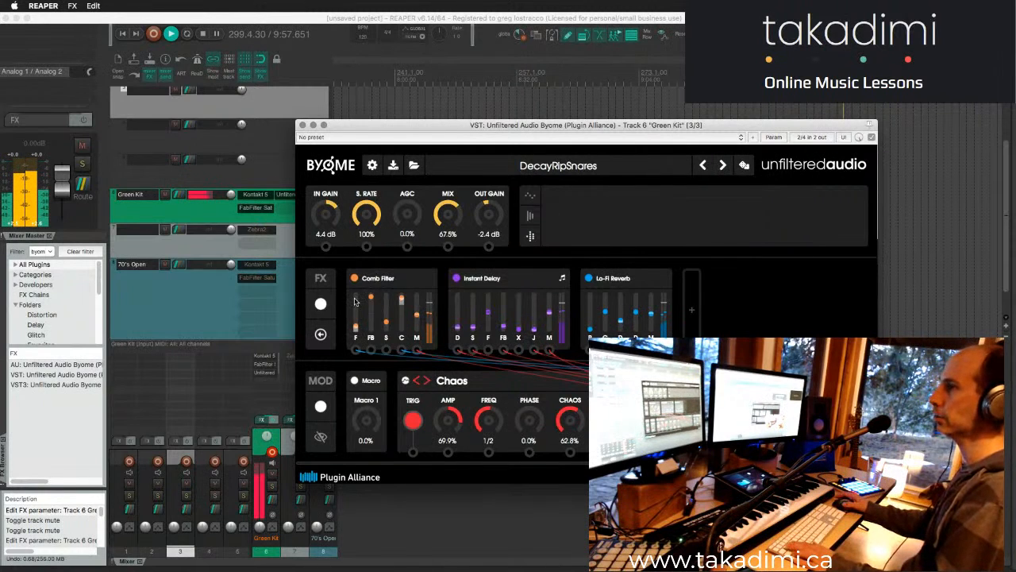
- Mute the Green Kit track, enable Kontakt 5 on 70's Open and move that instance into Green Kit's FX chain
{"action": "left_click_drag", "start_coordinate": [358, 125], "coordinate": [481, 116]}
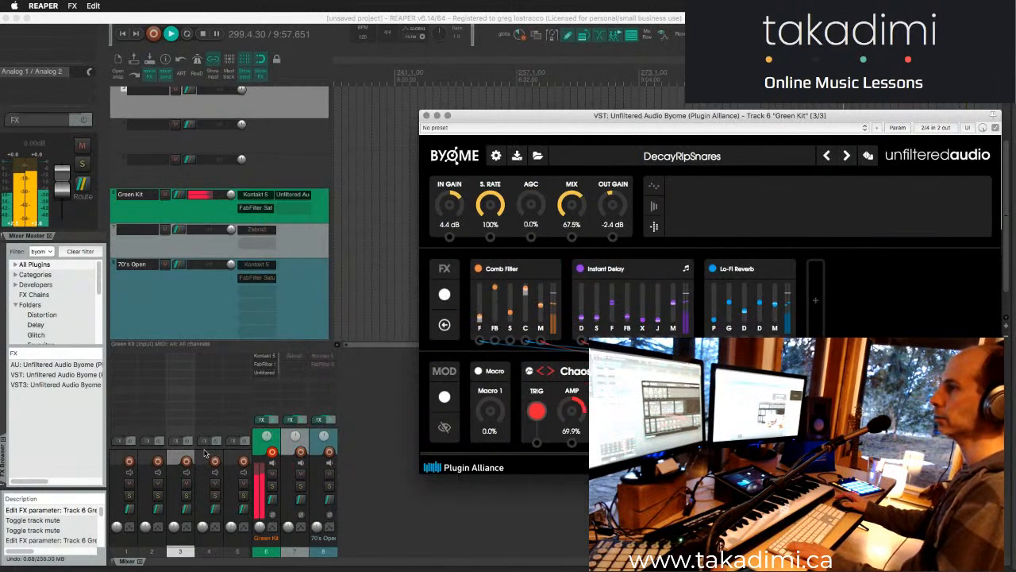
{"action": "left_click", "coordinate": [271, 474]}
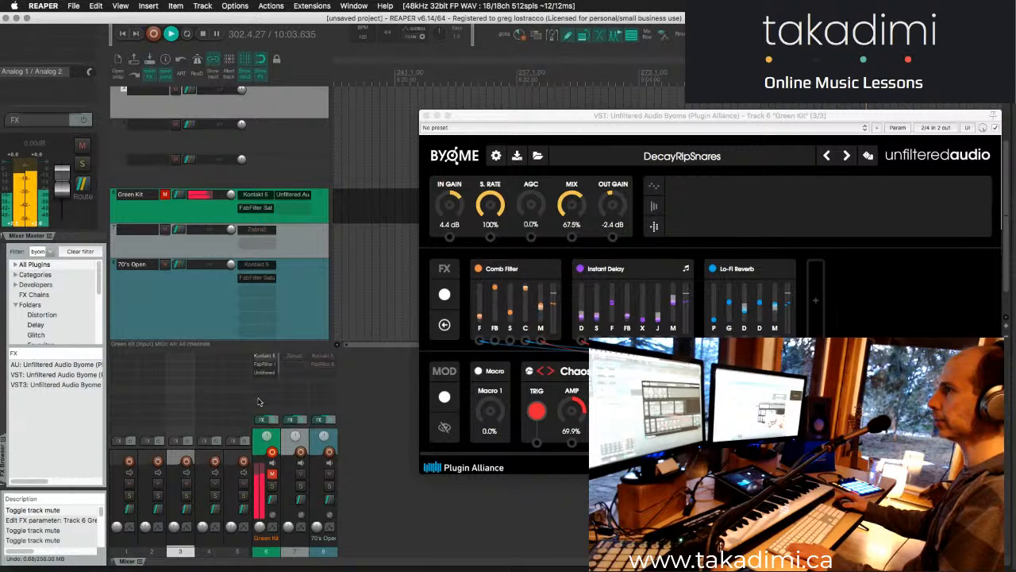
{"action": "left_click", "coordinate": [324, 357], "text": "shift"}
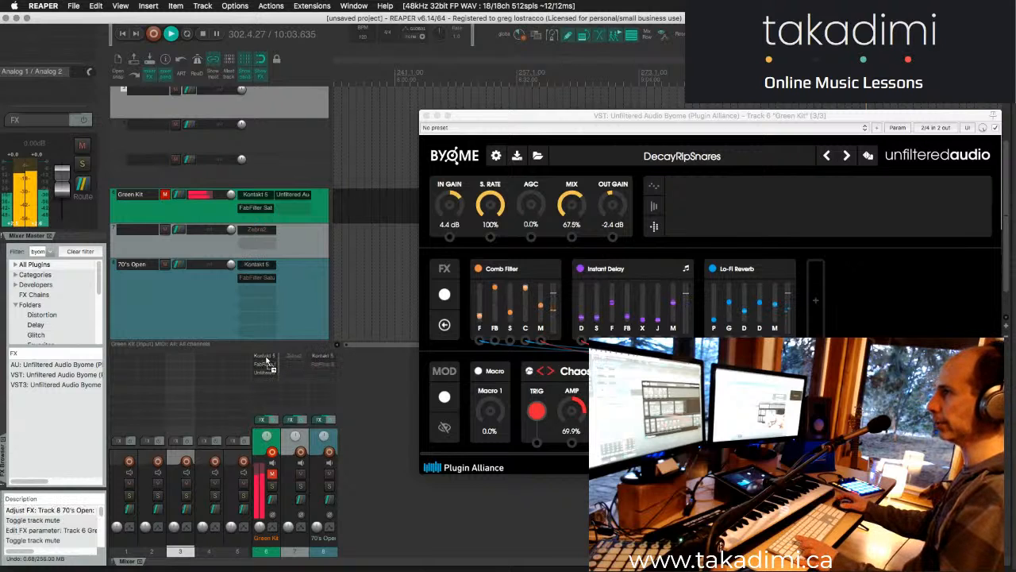
{"action": "left_click_drag", "start_coordinate": [280, 363], "coordinate": [266, 363]}
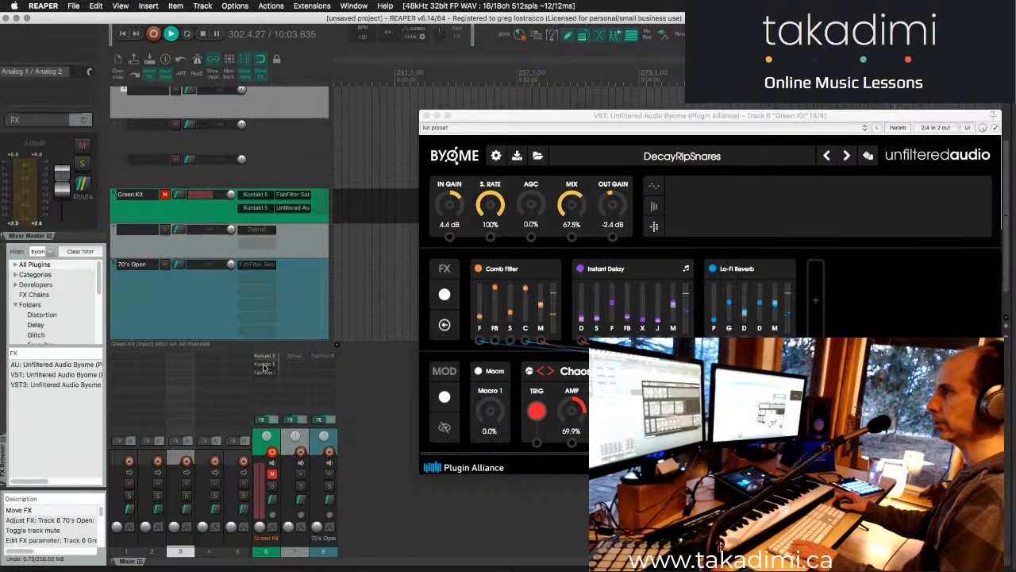
- Unmute Green Kit with only its second Kontakt 5 instance active and enlarge the mixer's FX area to show all inserts
{"action": "left_click", "coordinate": [265, 364], "text": "shift"}
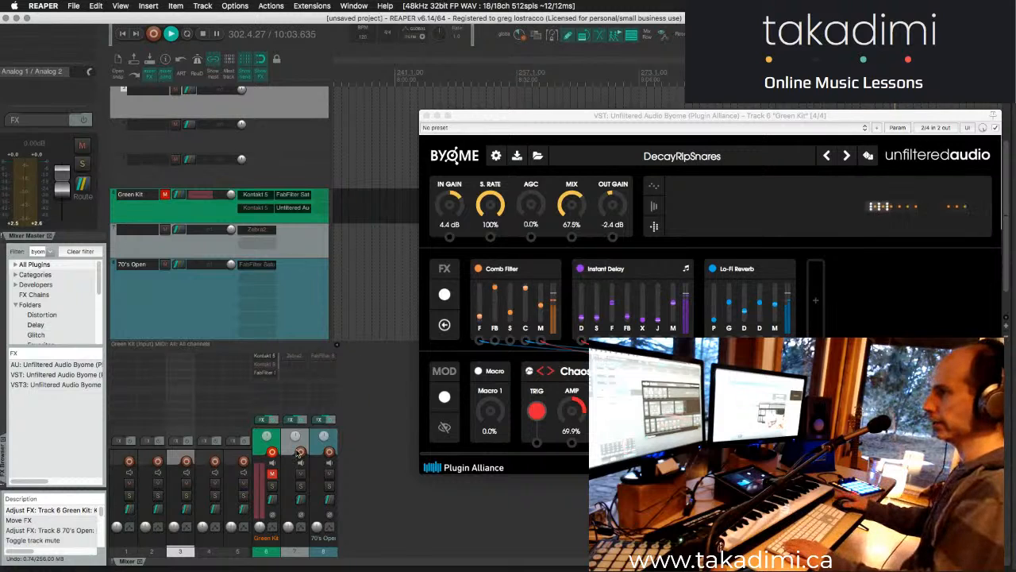
{"action": "left_click", "coordinate": [271, 474]}
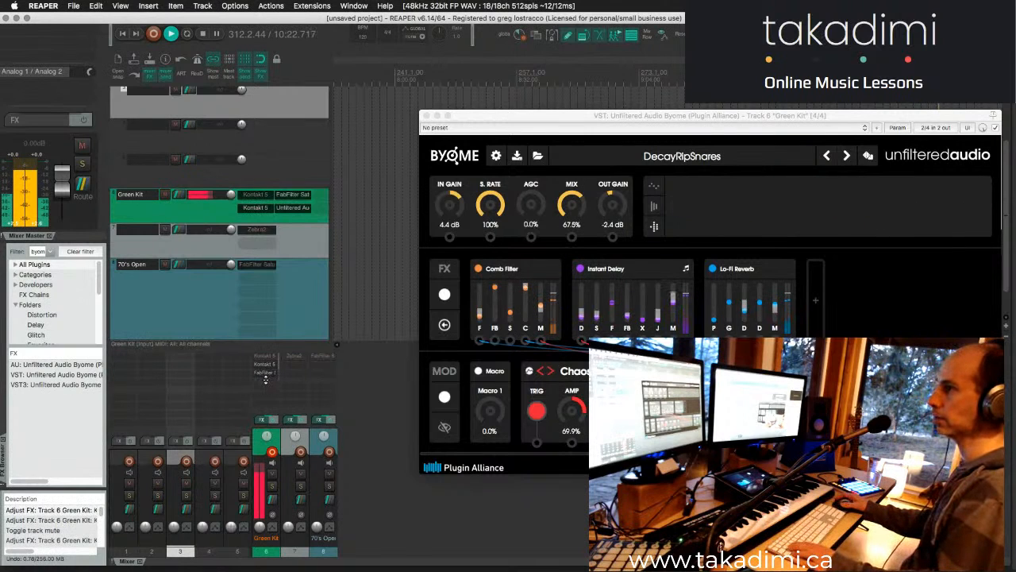
{"action": "left_click_drag", "start_coordinate": [265, 397], "coordinate": [266, 405]}
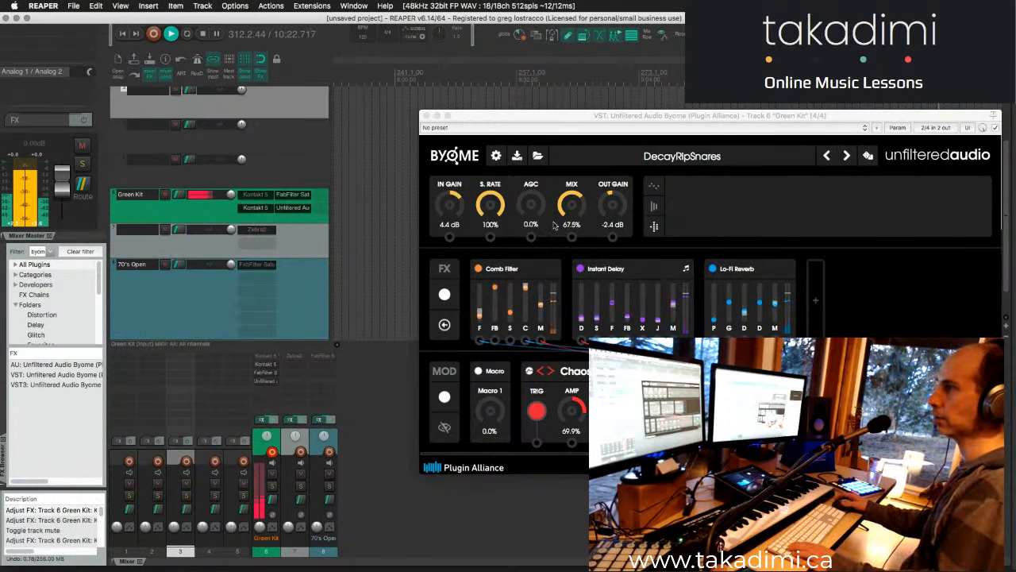
- Load the Aluminum_Angles_4 preset from Byome's Glitchmachines factory presets
{"action": "left_click", "coordinate": [646, 161]}
{"action": "left_click", "coordinate": [652, 158]}
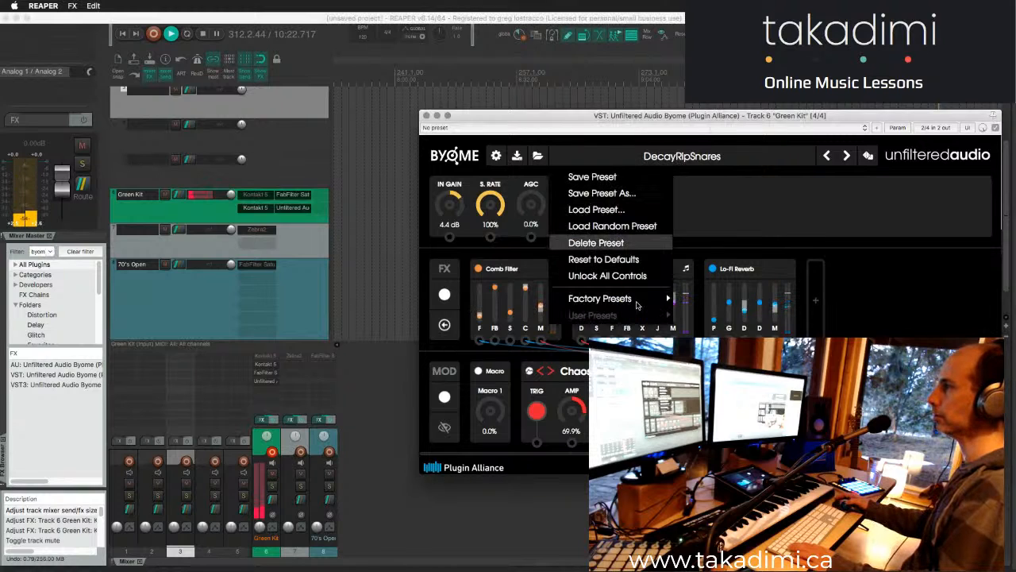
{"action": "mouse_move", "coordinate": [639, 301]}
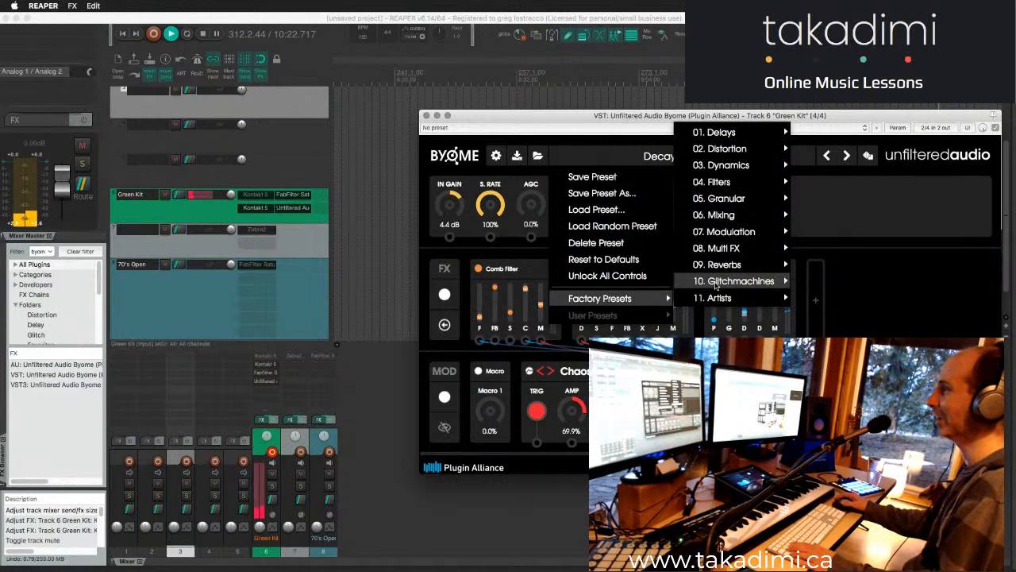
{"action": "mouse_move", "coordinate": [719, 285]}
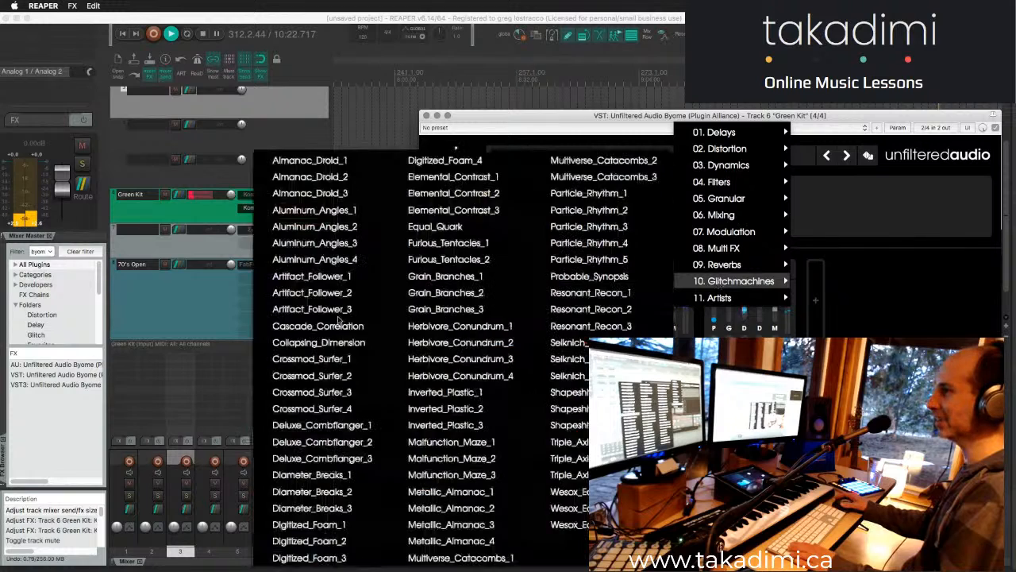
{"action": "left_click", "coordinate": [314, 260]}
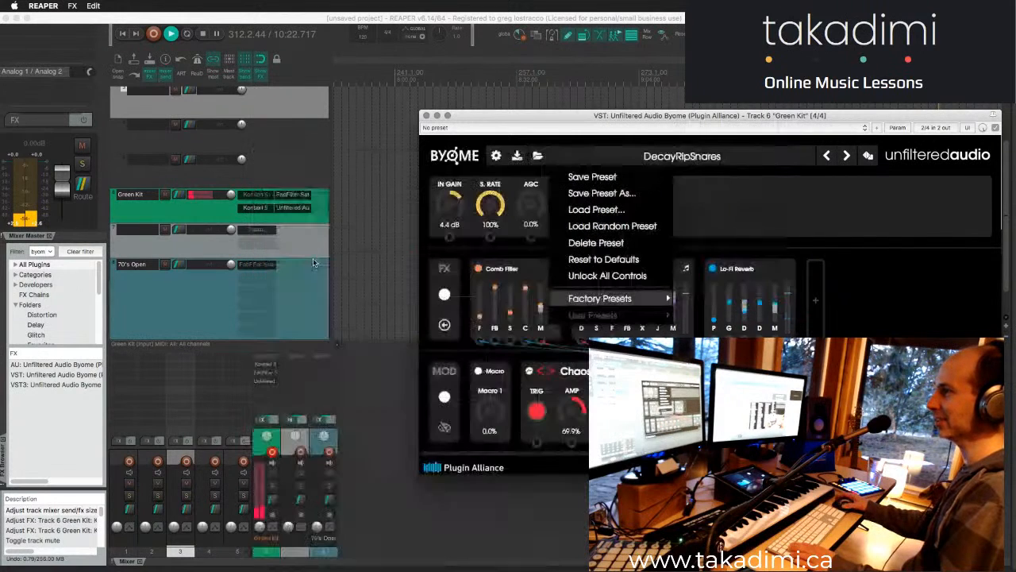
{"action": "left_click_drag", "start_coordinate": [507, 115], "coordinate": [479, 104]}
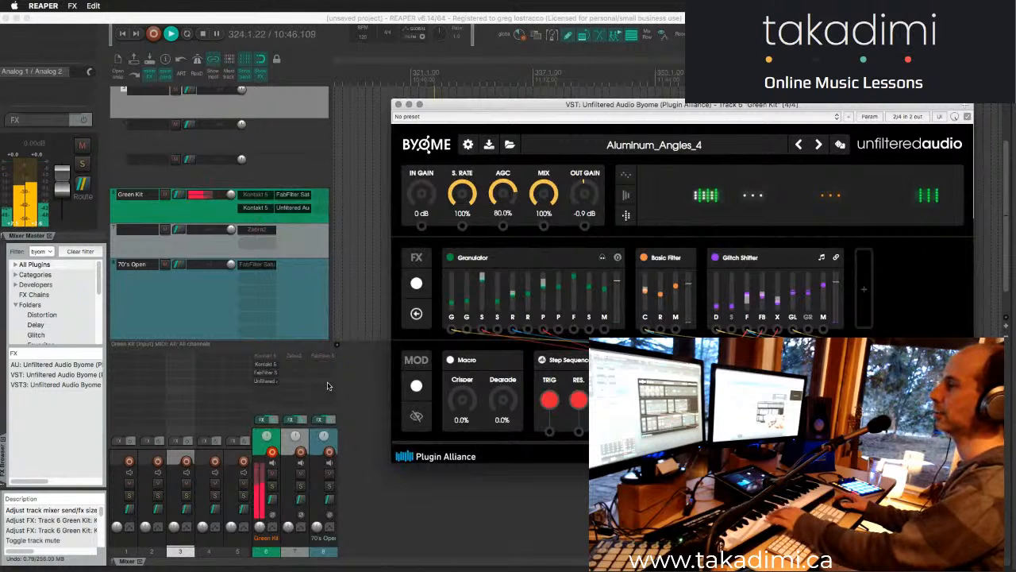
- Reactivate Green Kit's first Kontakt 5 instance in place of the second and move the Byome window lower
{"action": "left_click", "coordinate": [262, 357]}
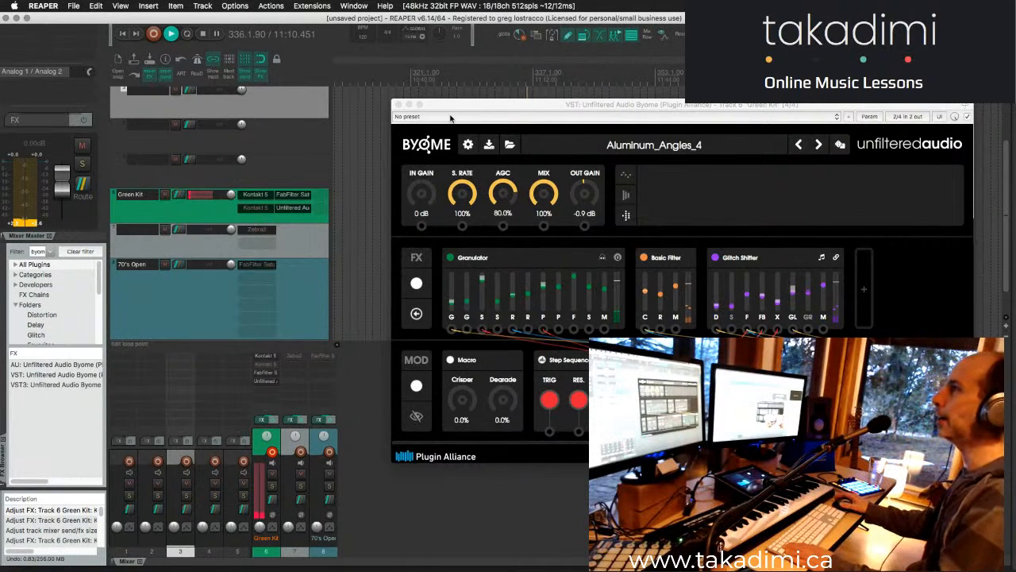
{"action": "left_click_drag", "start_coordinate": [428, 96], "coordinate": [454, 173]}
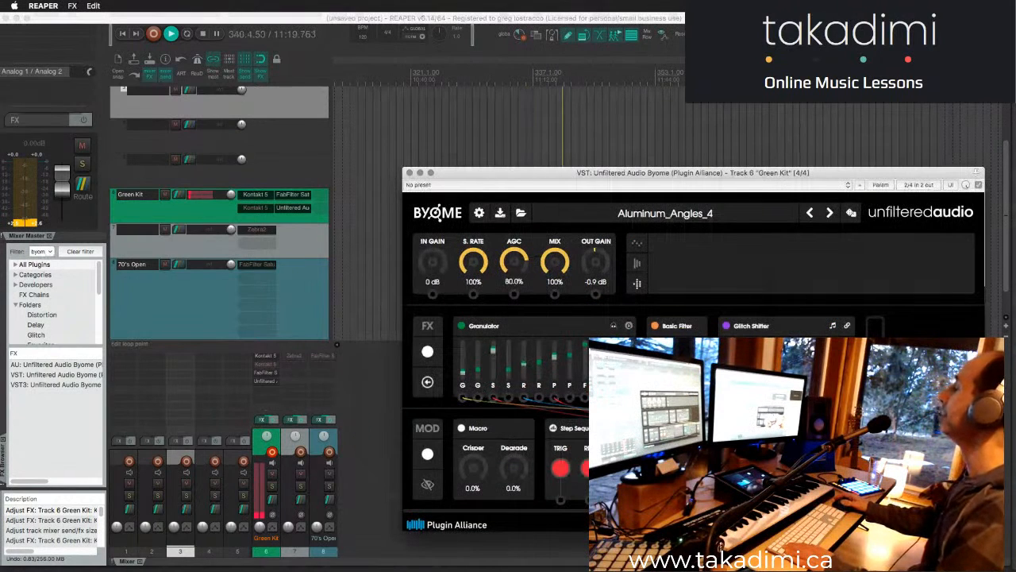
- Adjust the Byome window's position slightly and switch to Chrome
{"action": "key", "text": "super+Tab"}
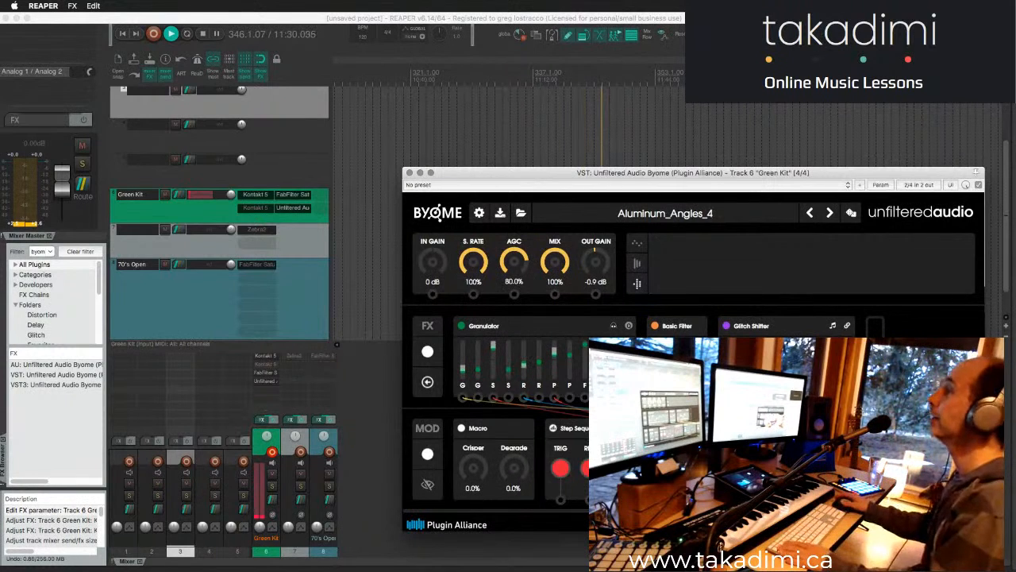
{"action": "mouse_move", "coordinate": [569, 173]}
{"action": "left_mouse_down"}
{"action": "mouse_move", "coordinate": [533, 164]}
{"action": "mouse_move", "coordinate": [559, 176]}
{"action": "left_mouse_up"}
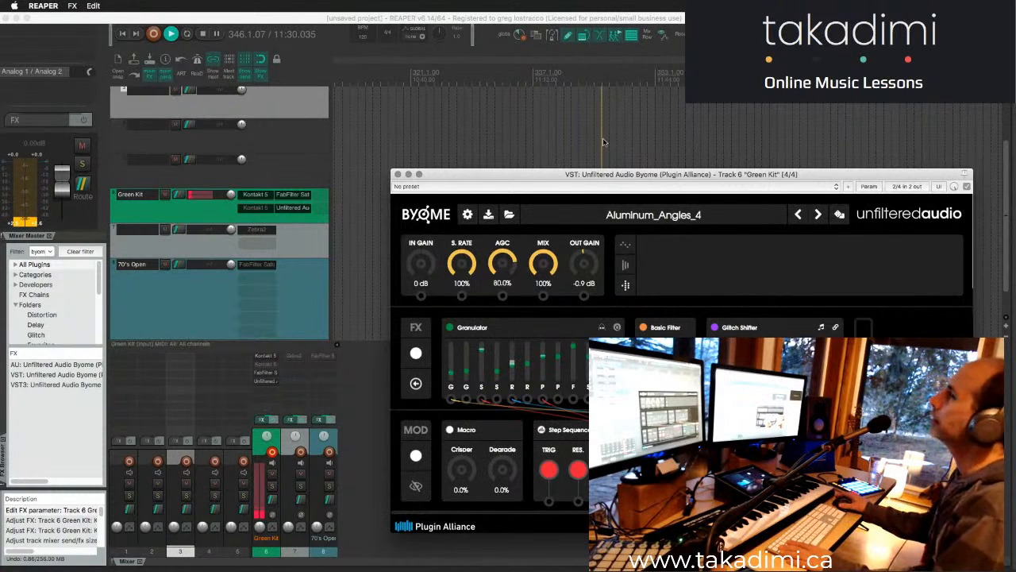
{"action": "left_click_drag", "start_coordinate": [554, 177], "coordinate": [551, 173]}
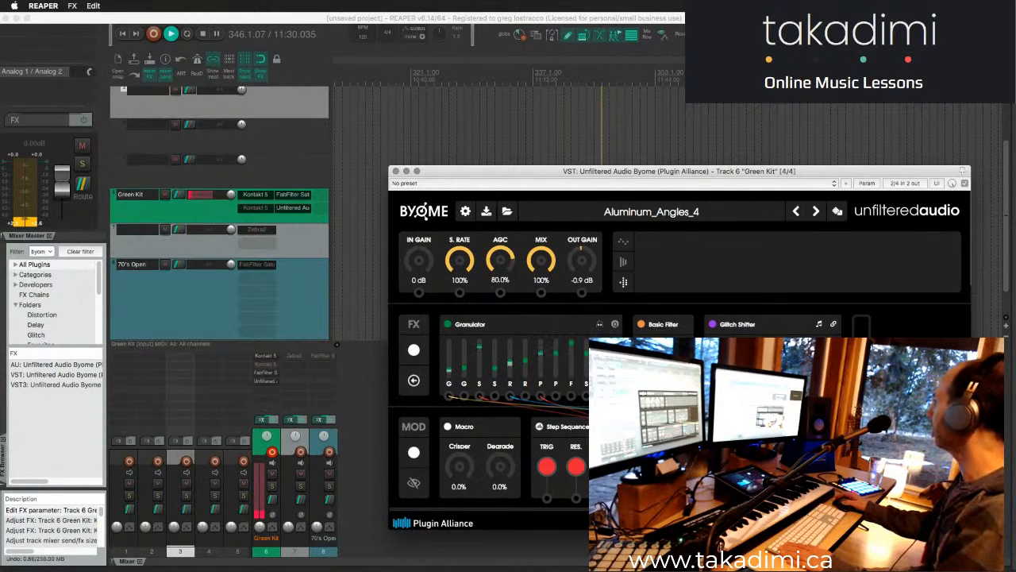
{"action": "key", "text": "super+Tab"}
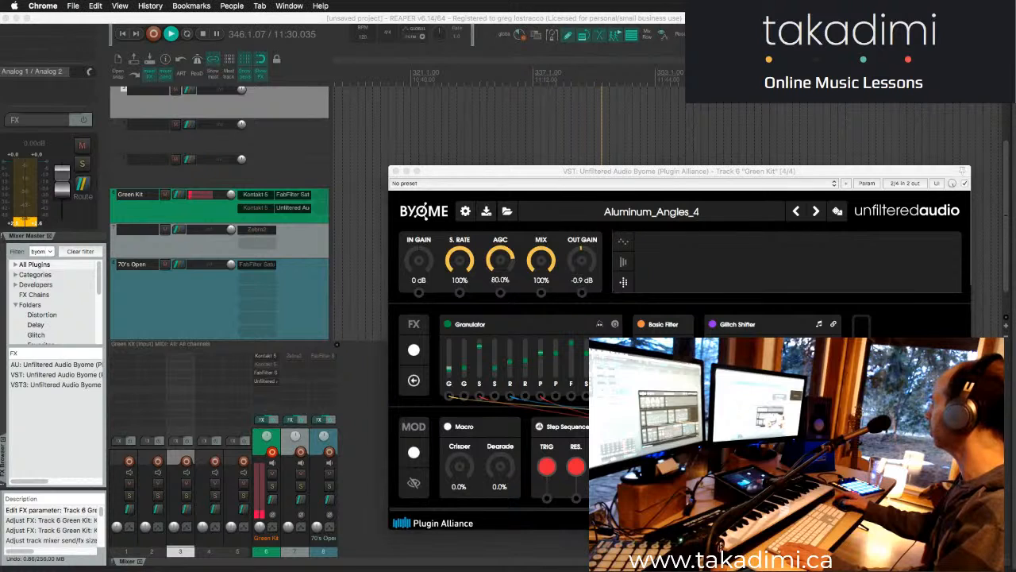
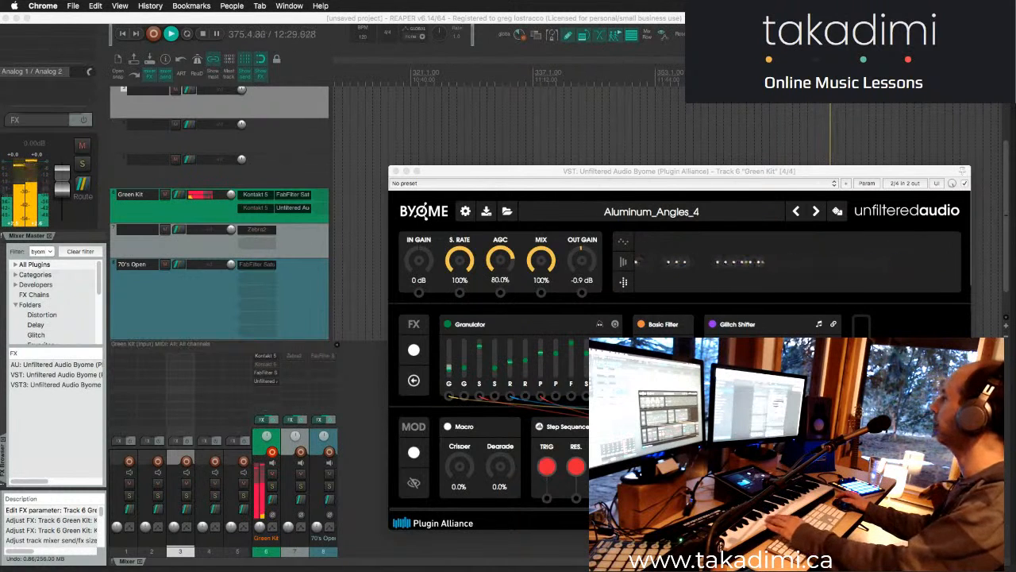
- Close the Byome plugin window and stop project playback
{"action": "left_click", "coordinate": [395, 170]}
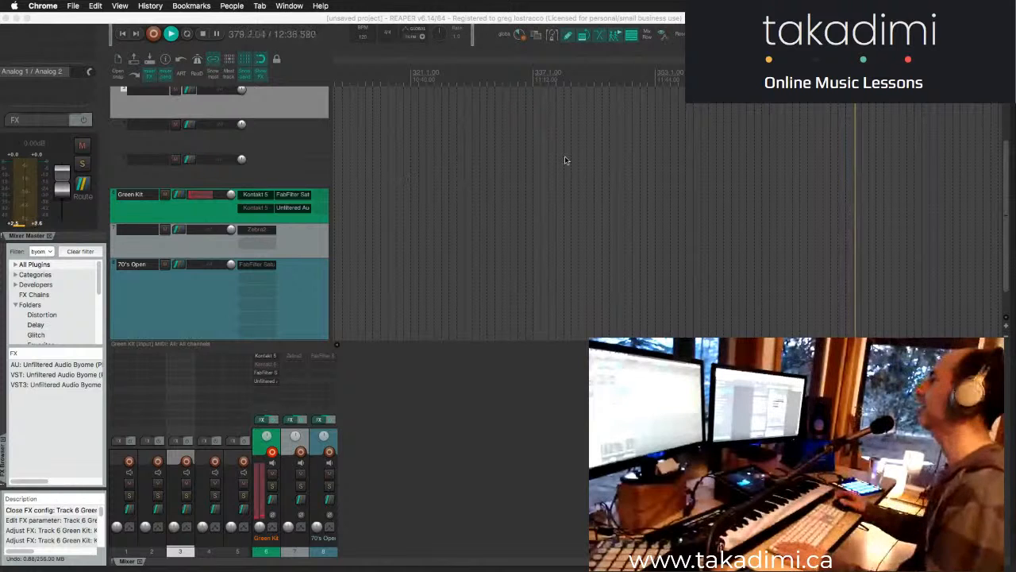
{"action": "left_click", "coordinate": [524, 151]}
{"action": "key", "text": "space"}
{"action": "scroll", "coordinate": [469, 141], "scroll_direction": "left", "scroll_amount": 15}
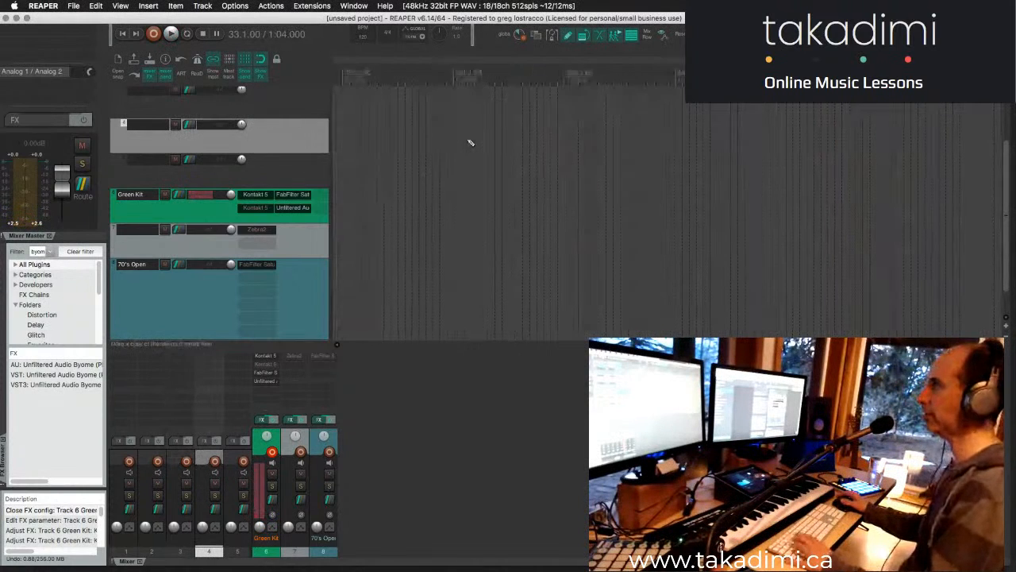
- Place the edit cursor at 9.1.00 near the project start and add a new track after 70's Open
{"action": "scroll", "coordinate": [470, 140], "scroll_direction": "down", "scroll_amount": 5}
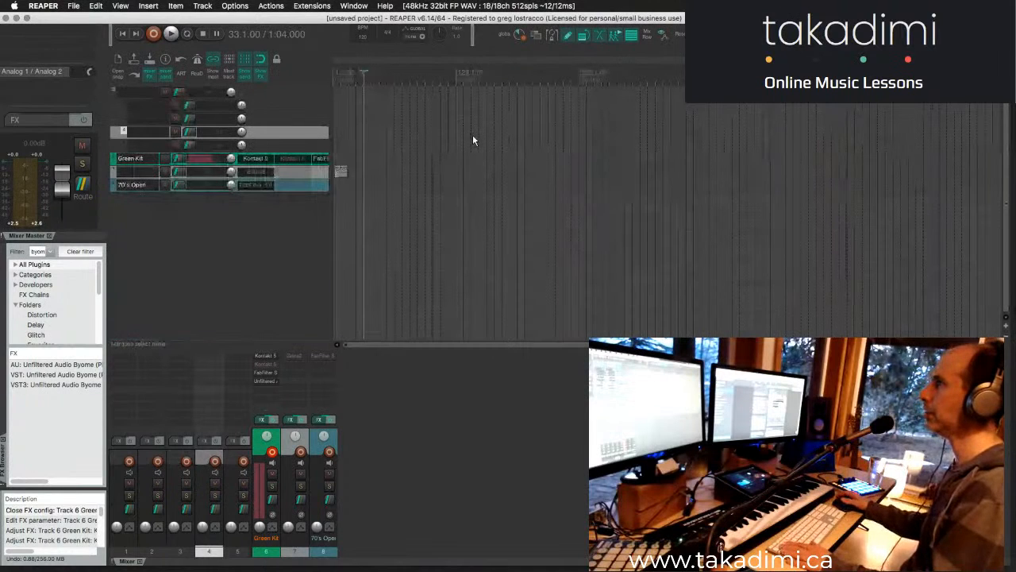
{"action": "left_click", "coordinate": [340, 75]}
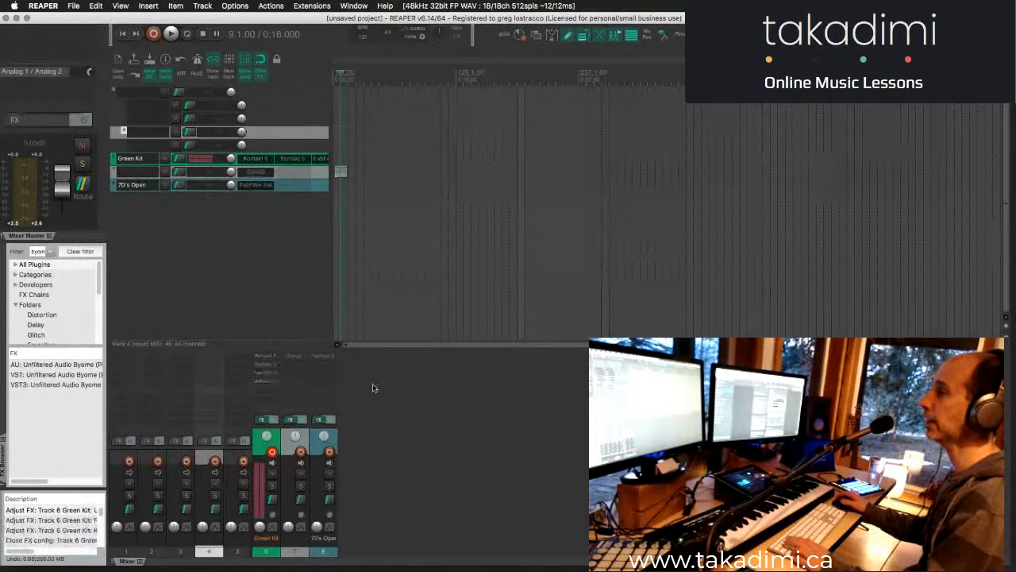
{"action": "double_click", "coordinate": [353, 371]}
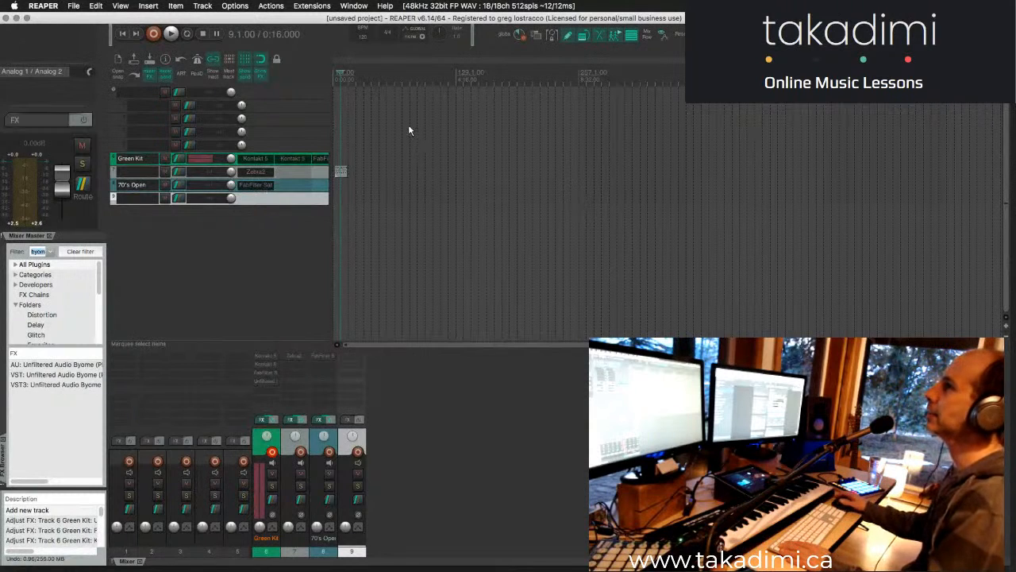
{"action": "key", "text": "super+Tab"}
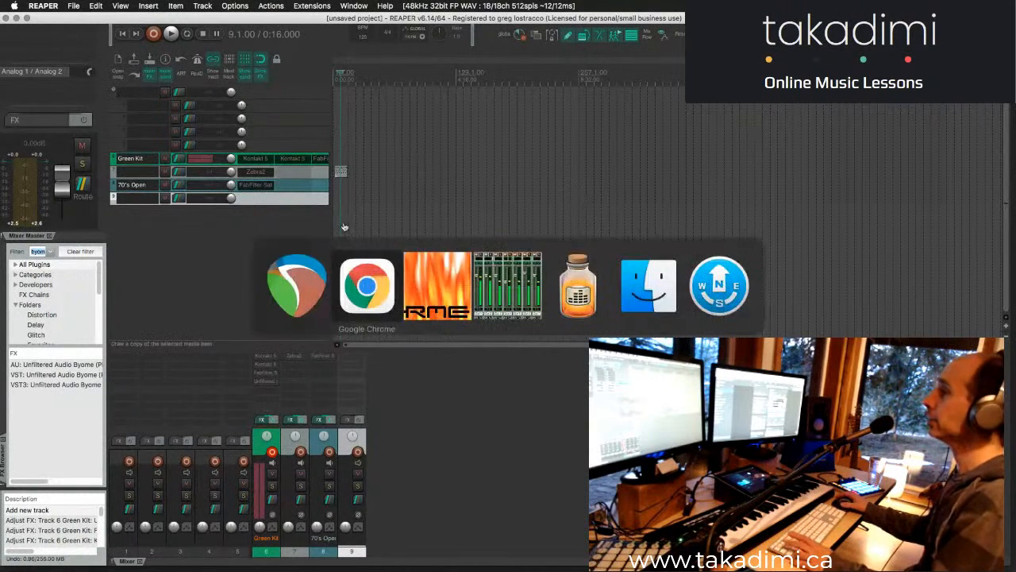
{"action": "key", "text": "super+Tab"}
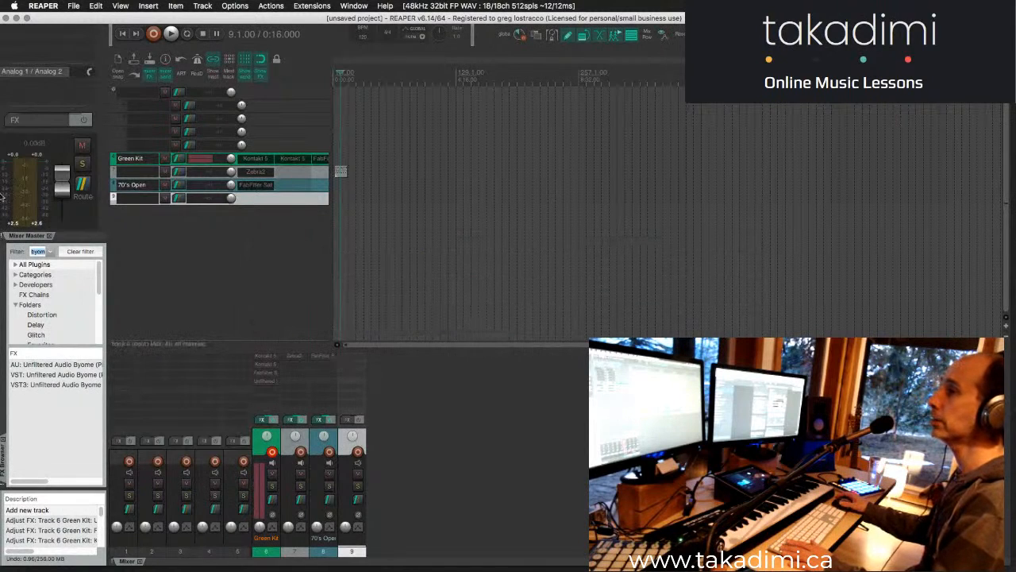
- Replace the FX browser's filter with "reakt" and widen the browser to show more of the plugin names
{"action": "left_click", "coordinate": [80, 251]}
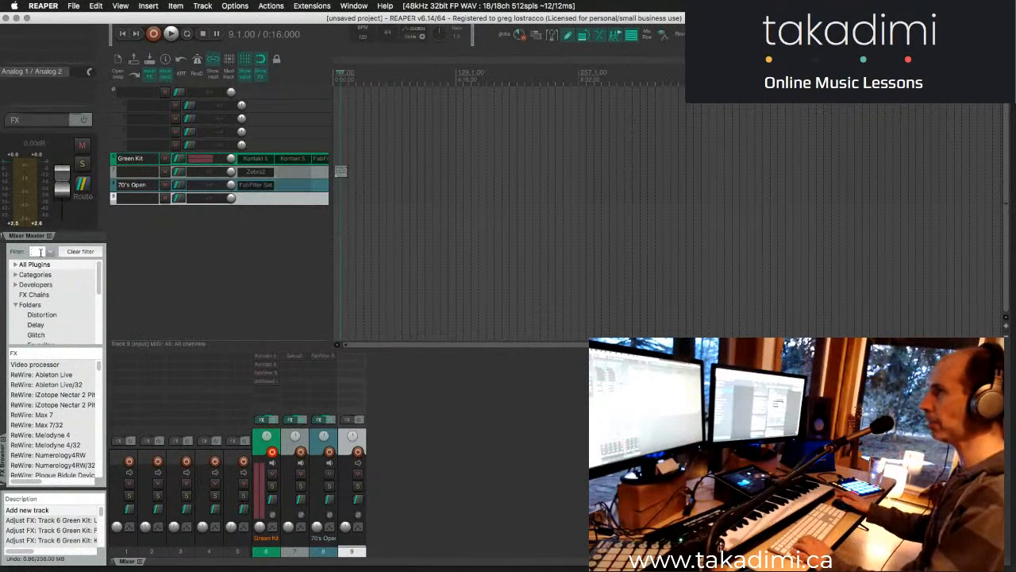
{"action": "type", "text": "reak"}
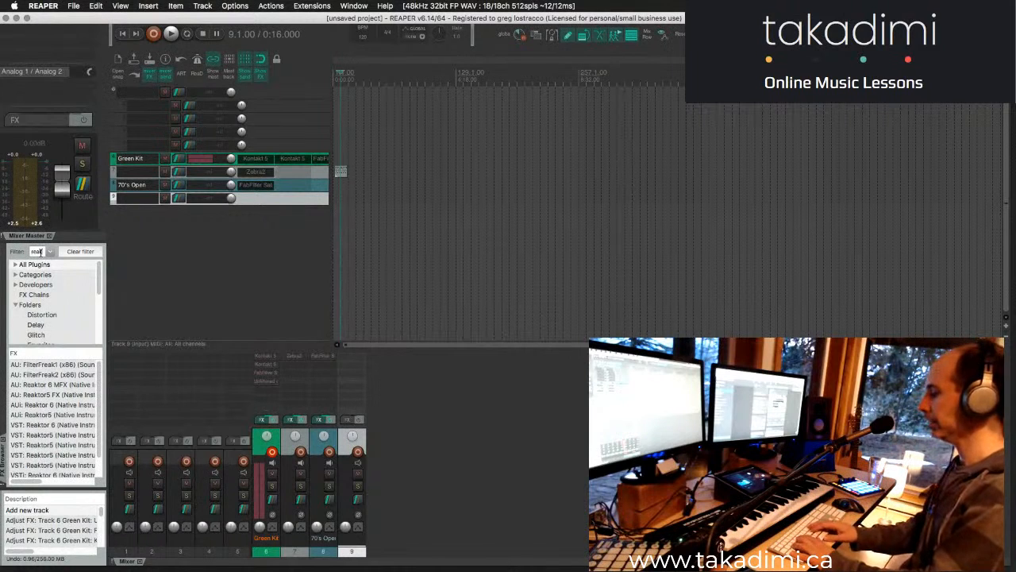
{"action": "type", "text": "y"}
{"action": "key", "text": "BackSpace"}
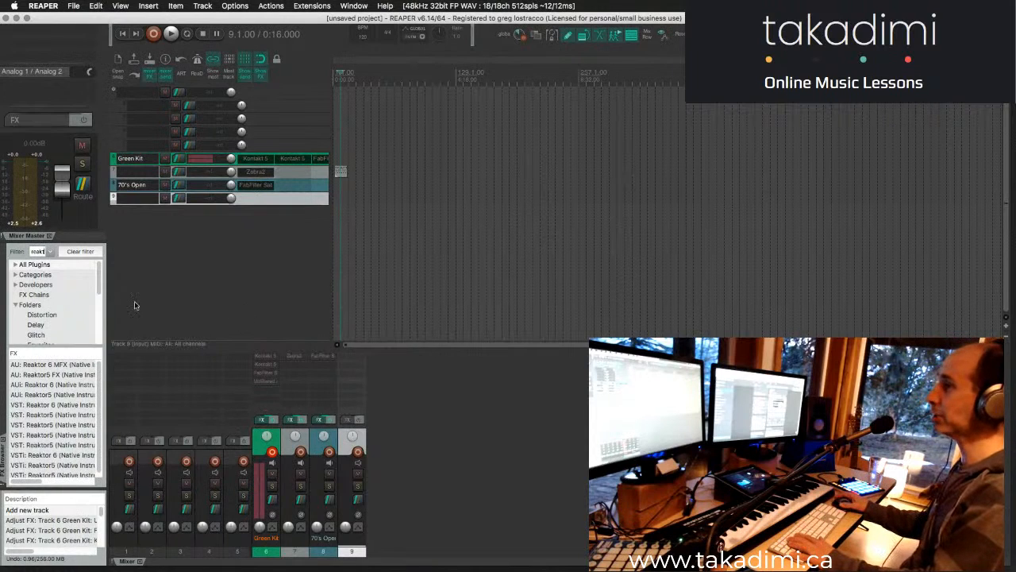
{"action": "left_click_drag", "start_coordinate": [107, 309], "coordinate": [108, 307]}
{"action": "left_click_drag", "start_coordinate": [108, 350], "coordinate": [130, 339]}
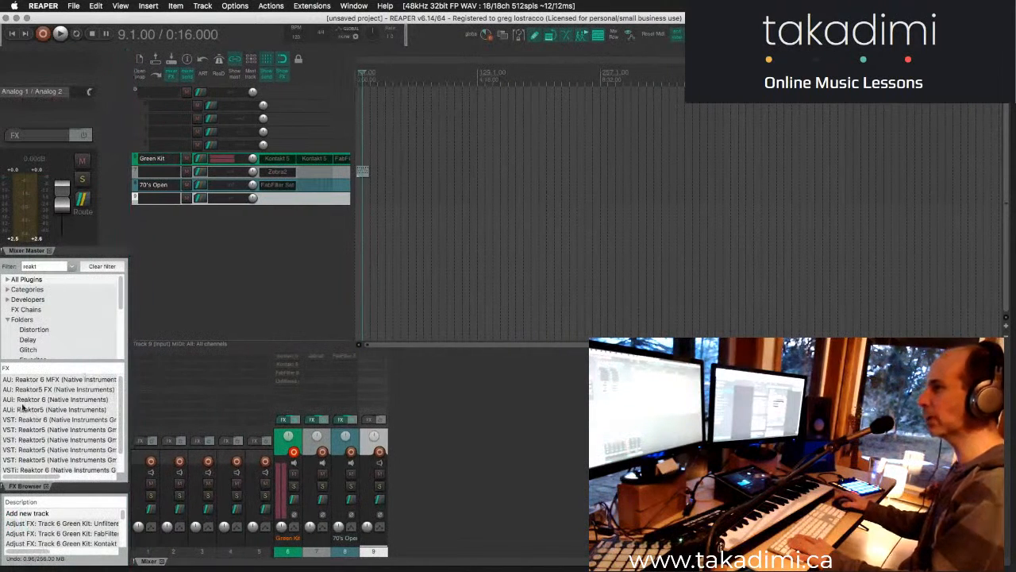
- Narrow the FX browser filter to "reakt 6" and add the VSTi version of Reaktor 6 to the new track
{"action": "left_click", "coordinate": [46, 267]}
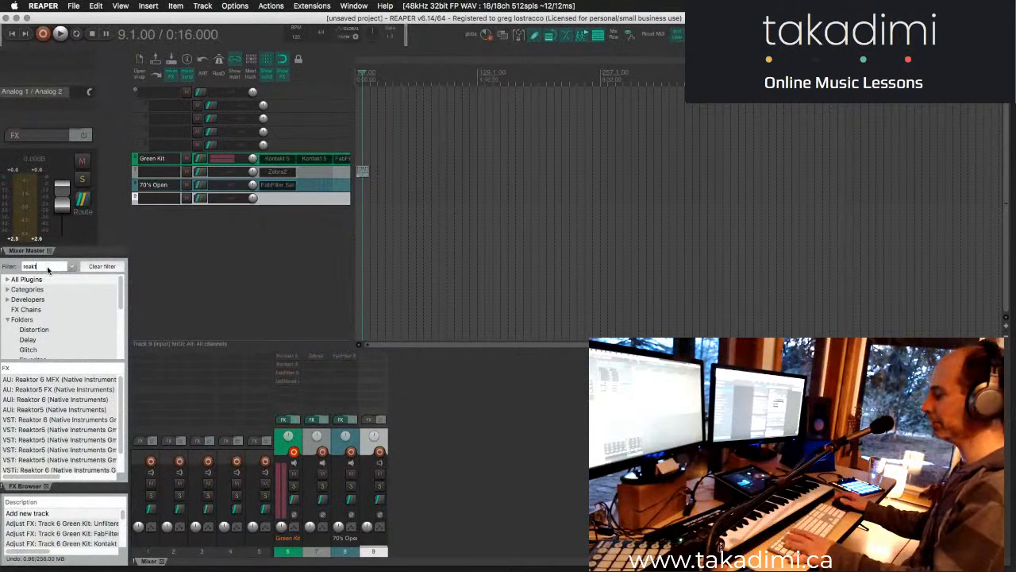
{"action": "type", "text": "6"}
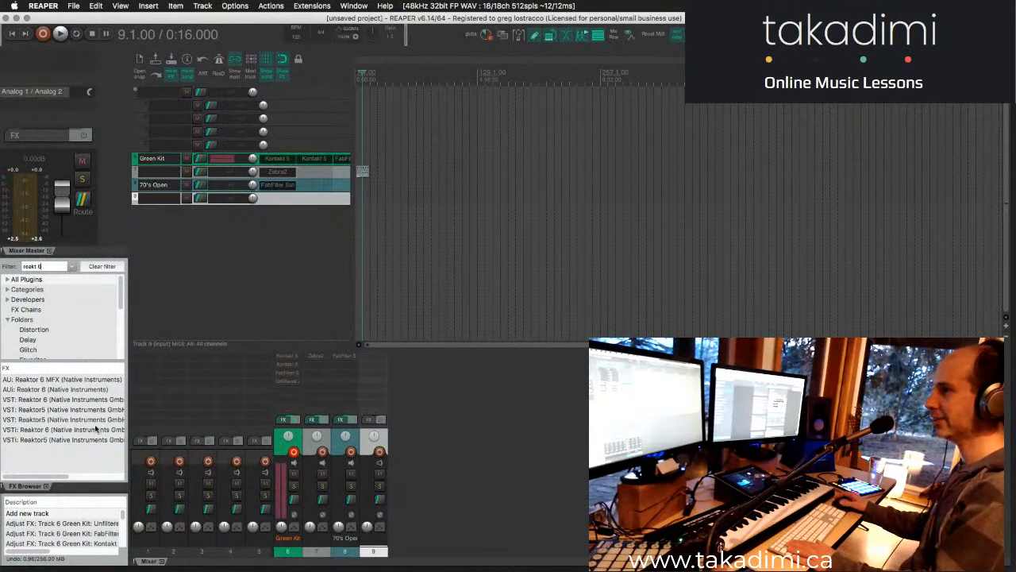
{"action": "left_click", "coordinate": [33, 433]}
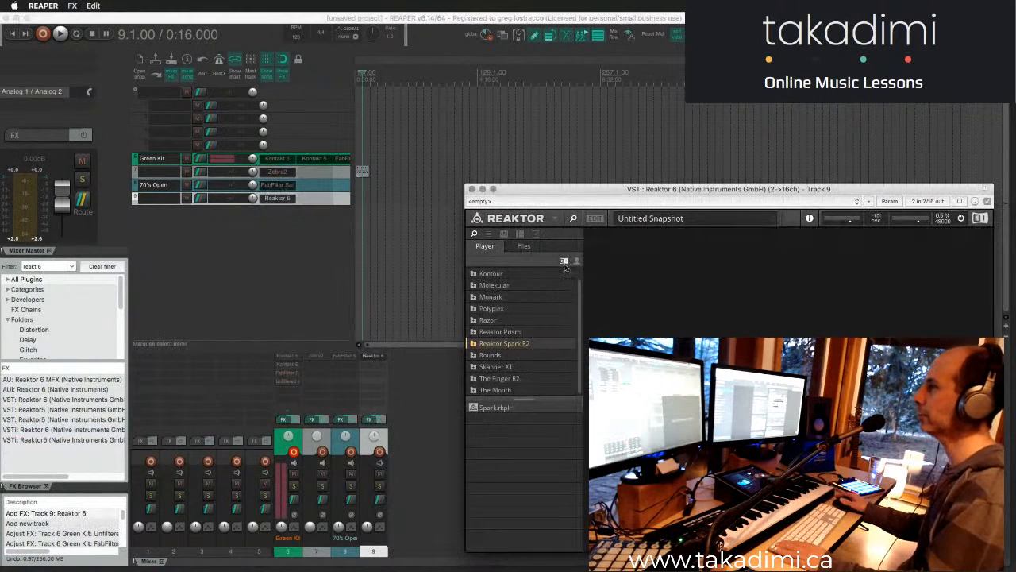
- Reposition the Reaktor 6 window higher over the arrange view, keeping its Player content list displayed
{"action": "left_click_drag", "start_coordinate": [574, 193], "coordinate": [512, 154]}
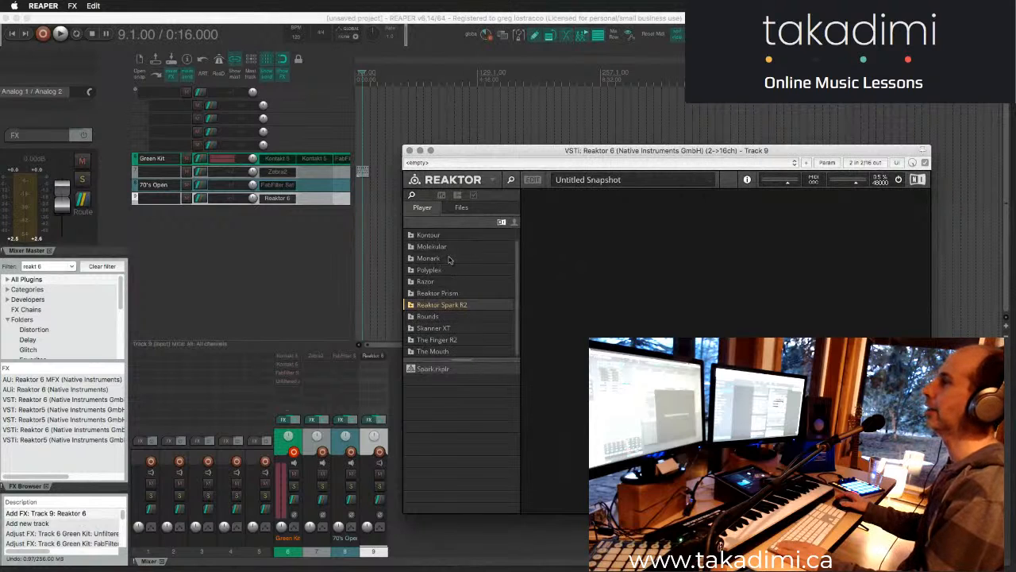
{"action": "left_click", "coordinate": [465, 208]}
{"action": "left_click", "coordinate": [435, 209]}
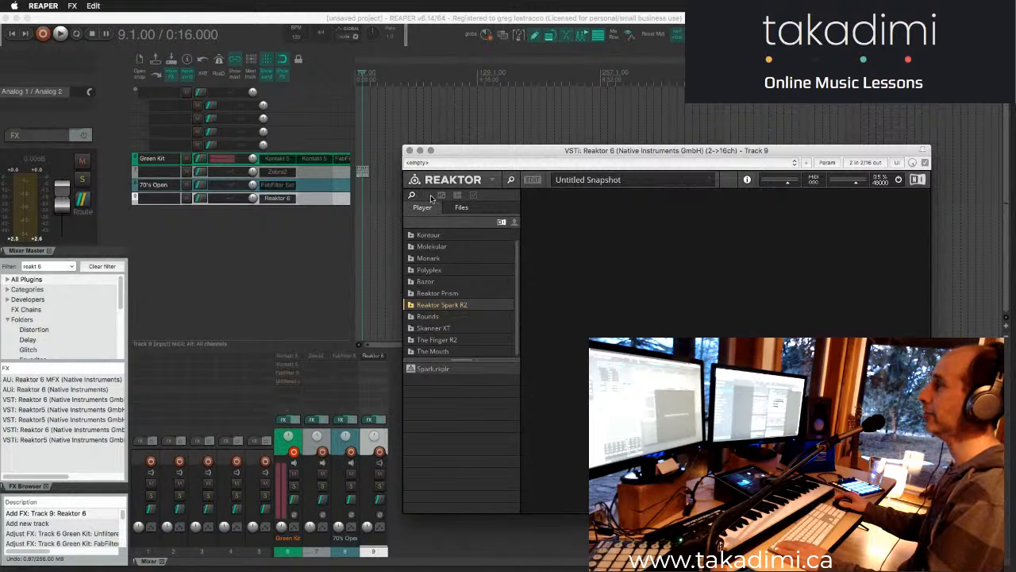
{"action": "left_click_drag", "start_coordinate": [521, 153], "coordinate": [519, 121]}
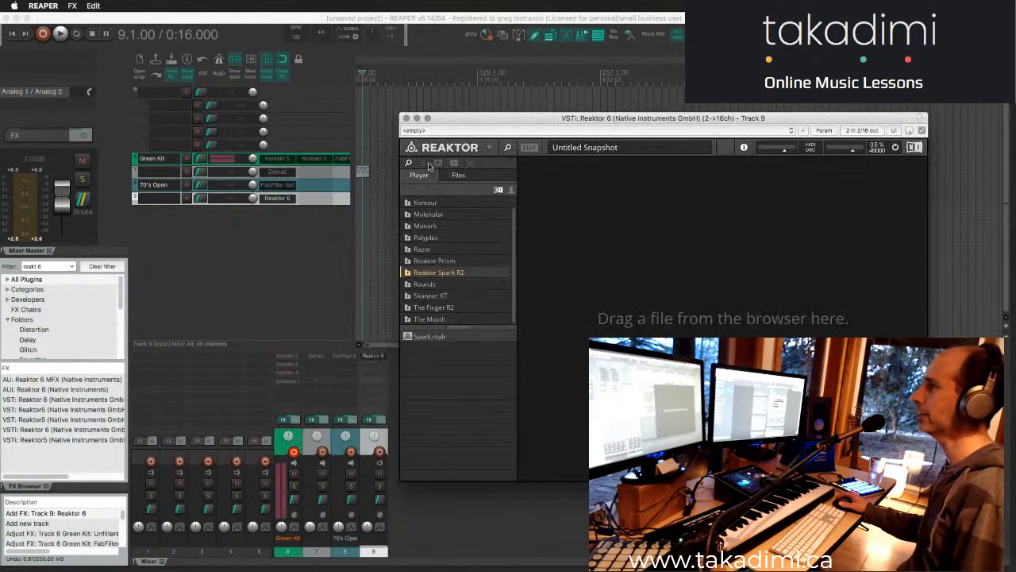
- Browse Reaktor's user content, expanding Ensembles and looking inside the Reaktor Blocks Wired folder
{"action": "left_click", "coordinate": [457, 175]}
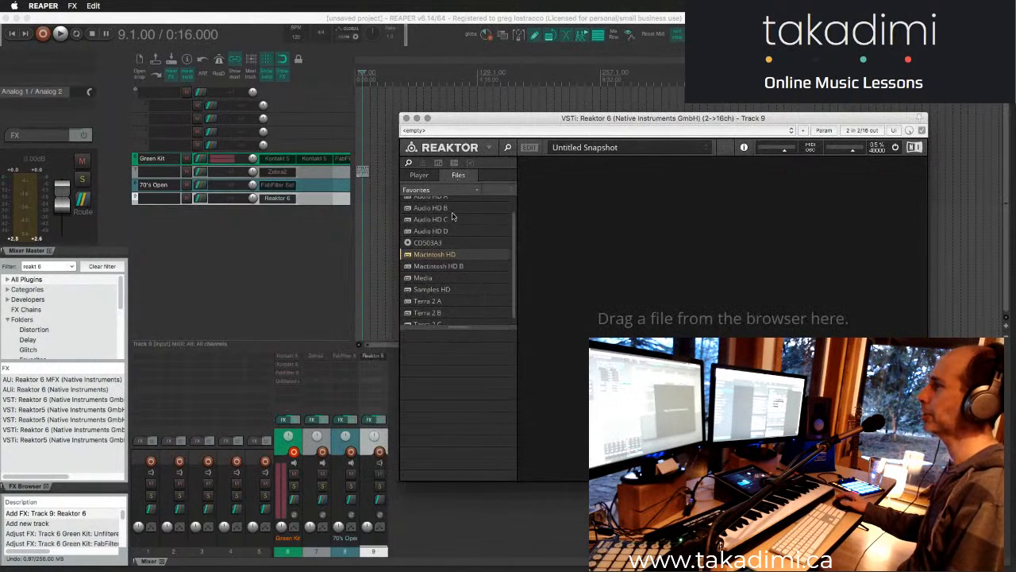
{"action": "left_click", "coordinate": [421, 175]}
{"action": "left_click", "coordinate": [512, 192]}
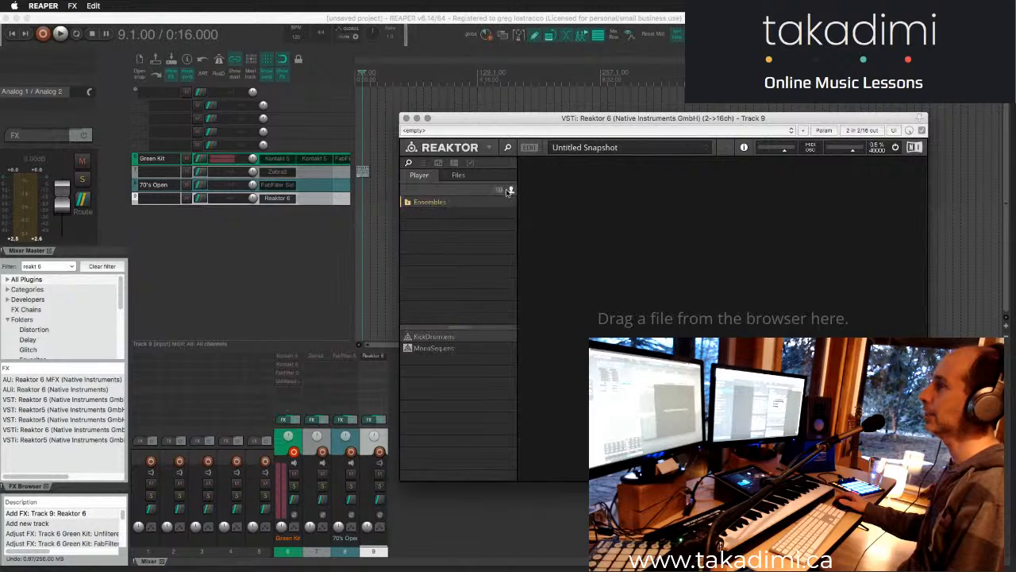
{"action": "left_click", "coordinate": [512, 193]}
{"action": "left_click", "coordinate": [512, 192]}
{"action": "left_click", "coordinate": [411, 203]}
{"action": "left_click", "coordinate": [411, 204]}
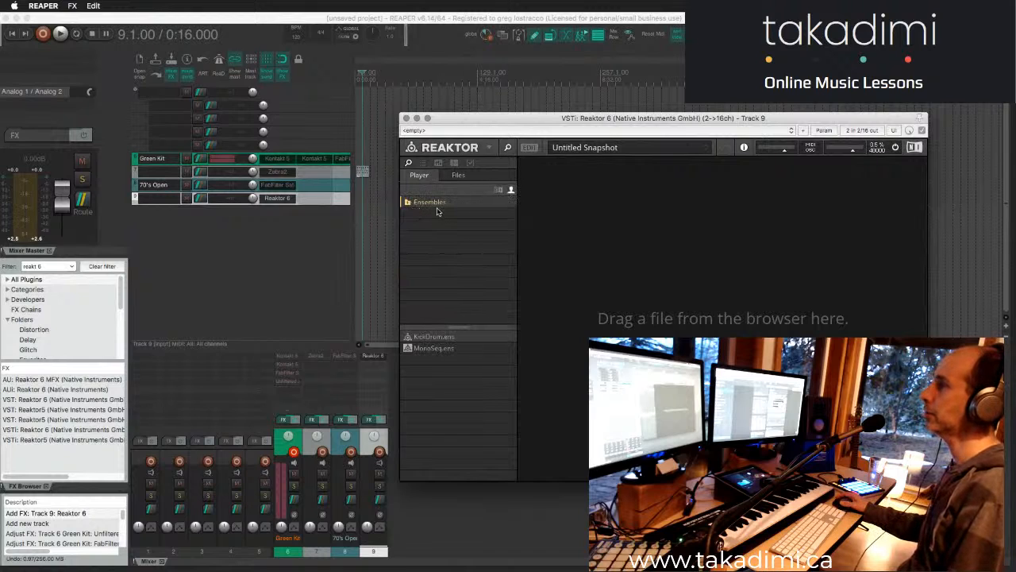
{"action": "left_click", "coordinate": [407, 203]}
{"action": "left_click", "coordinate": [436, 215]}
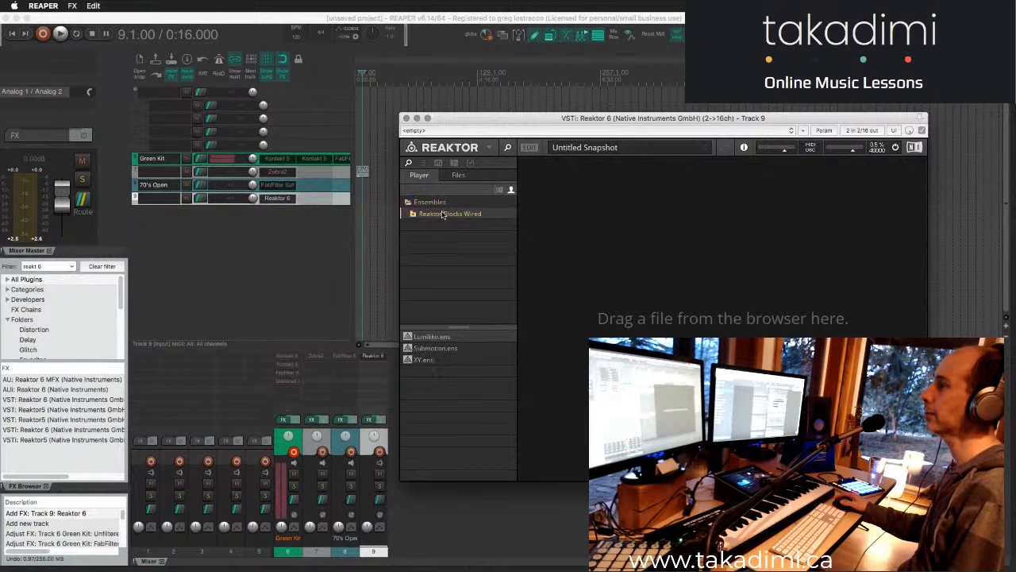
- Return to Reaktor's factory Player content and look through the list of instruments
{"action": "left_click", "coordinate": [499, 189]}
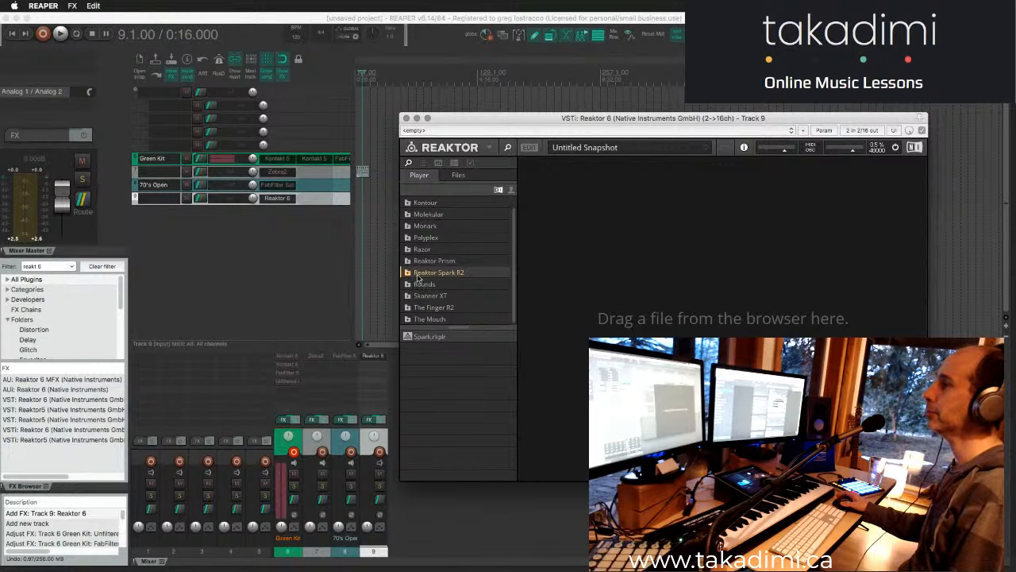
{"action": "scroll", "coordinate": [427, 244], "scroll_direction": "up", "scroll_amount": 1}
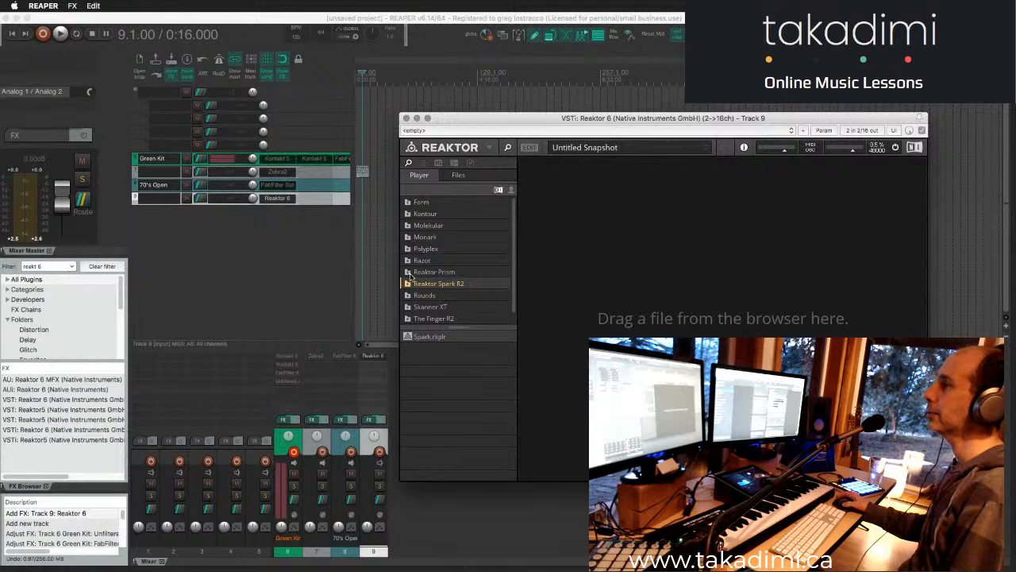
{"action": "scroll", "coordinate": [409, 282], "scroll_direction": "down", "scroll_amount": 1}
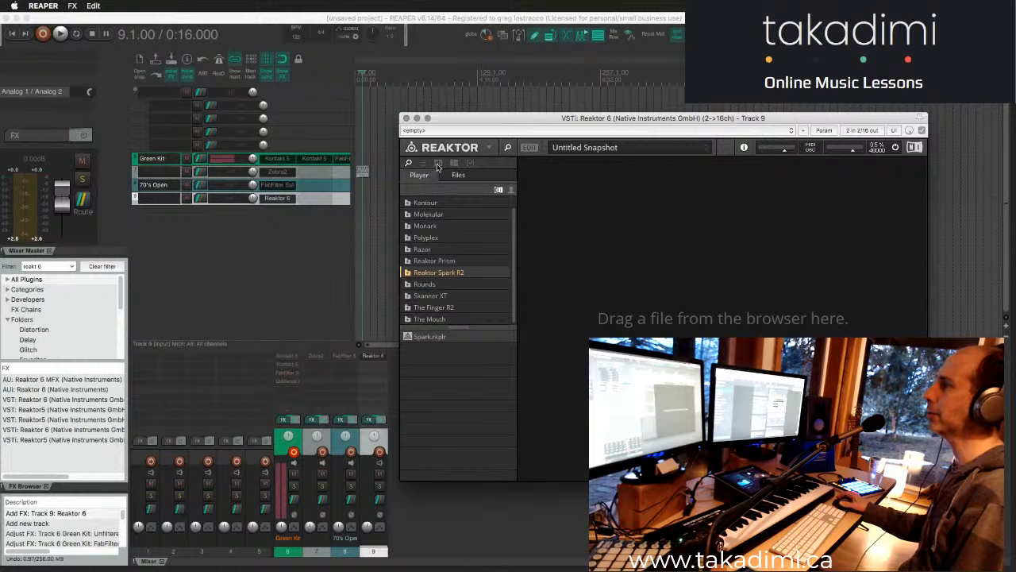
- Check Reaktor's file browser favorites and display the contents of the Home folder
{"action": "left_click", "coordinate": [460, 175]}
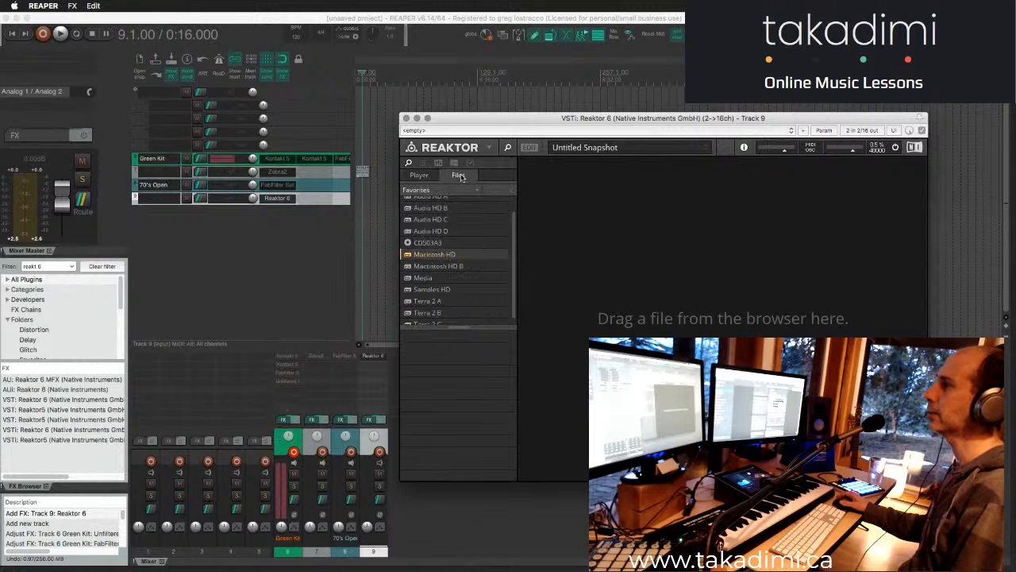
{"action": "left_click", "coordinate": [458, 191]}
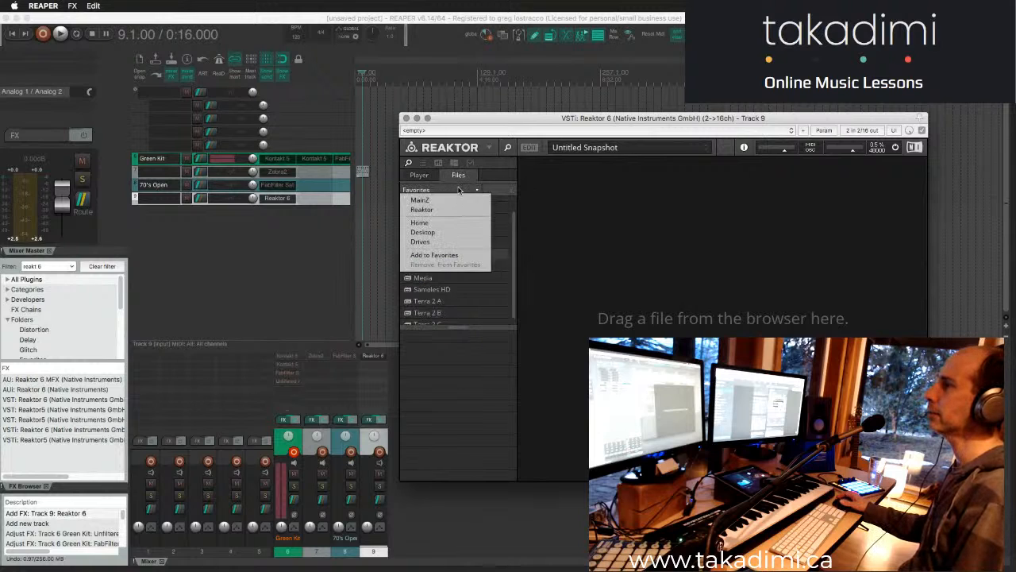
{"action": "left_click", "coordinate": [458, 192]}
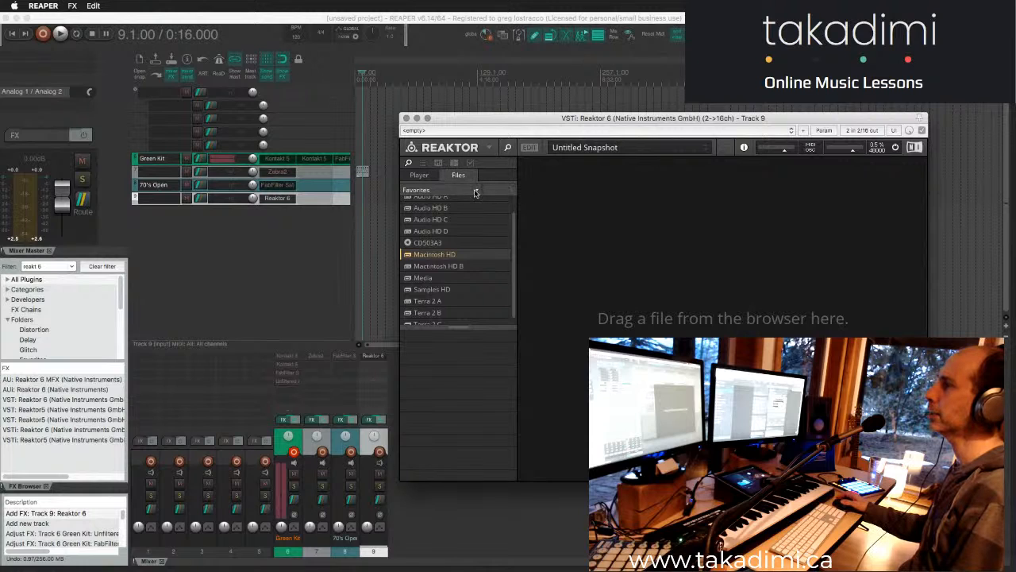
{"action": "left_click", "coordinate": [475, 192]}
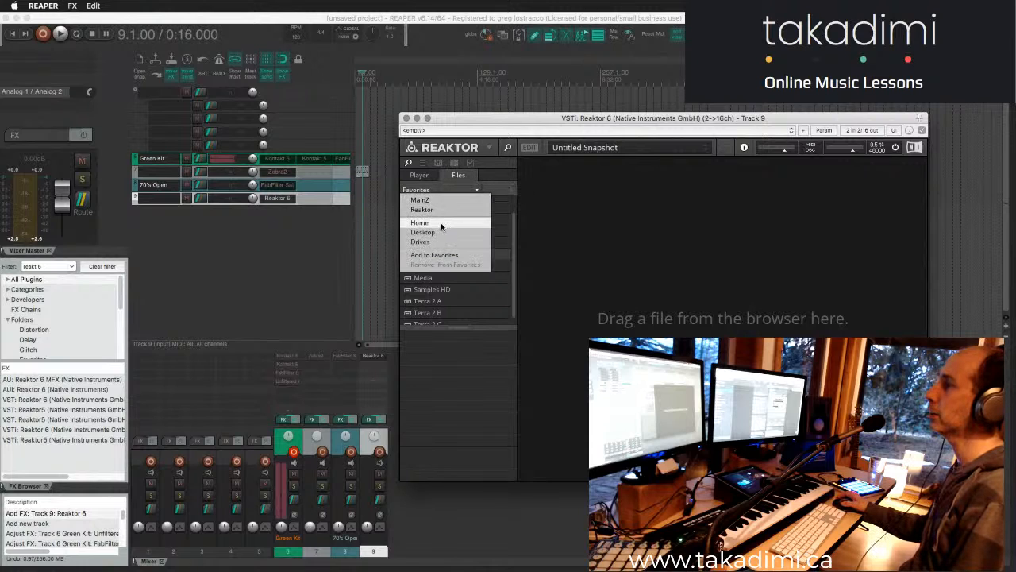
{"action": "left_click", "coordinate": [486, 226]}
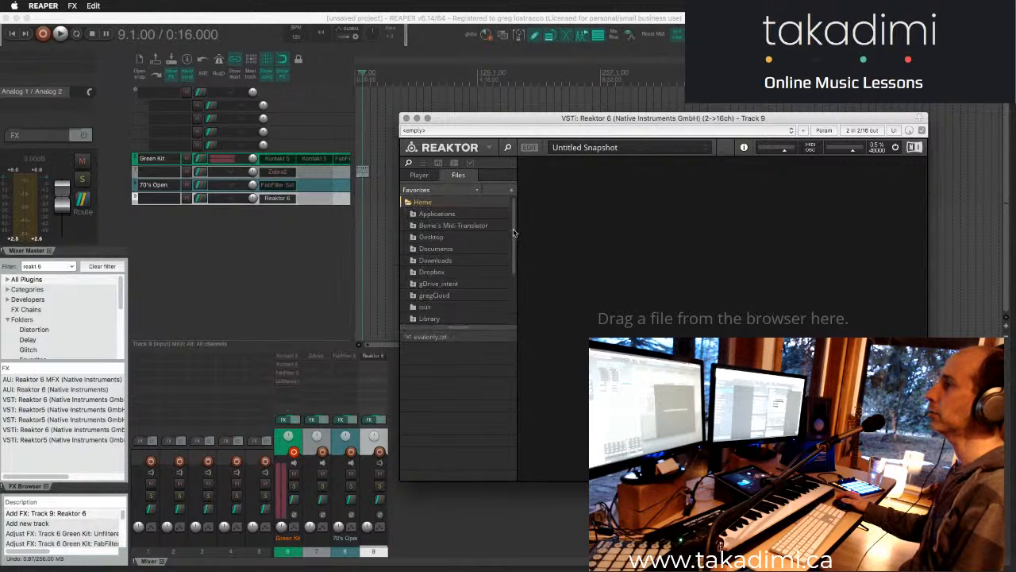
- Compare the Player content with the files, and go up from the Home folder to Users
{"action": "left_click", "coordinate": [419, 175]}
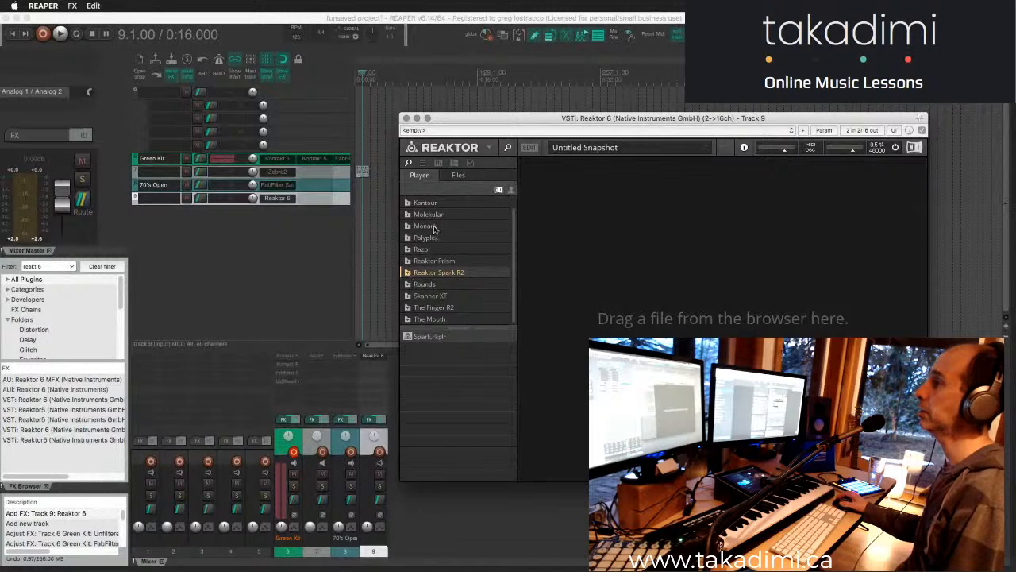
{"action": "left_click", "coordinate": [458, 175]}
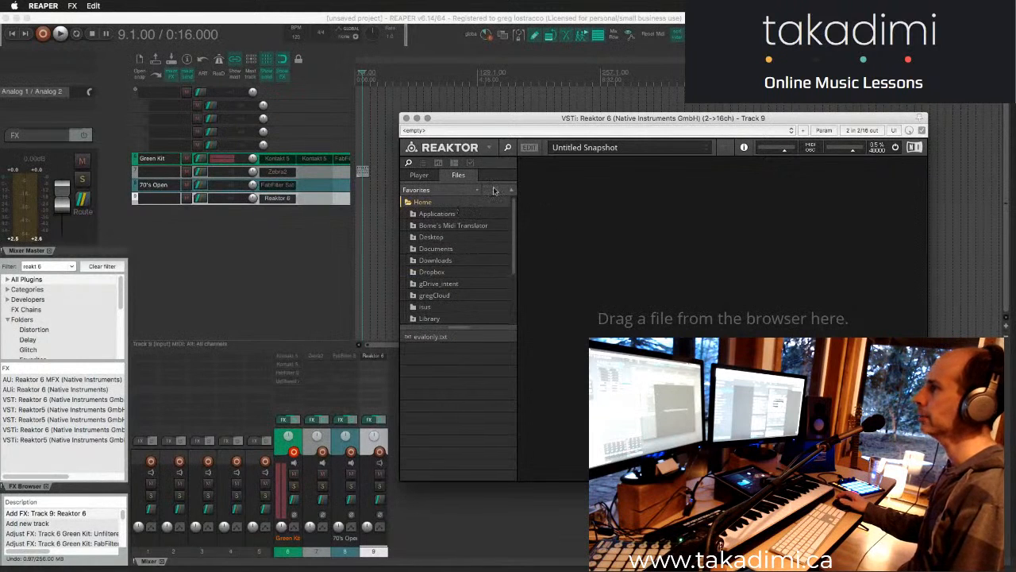
{"action": "left_click", "coordinate": [512, 191]}
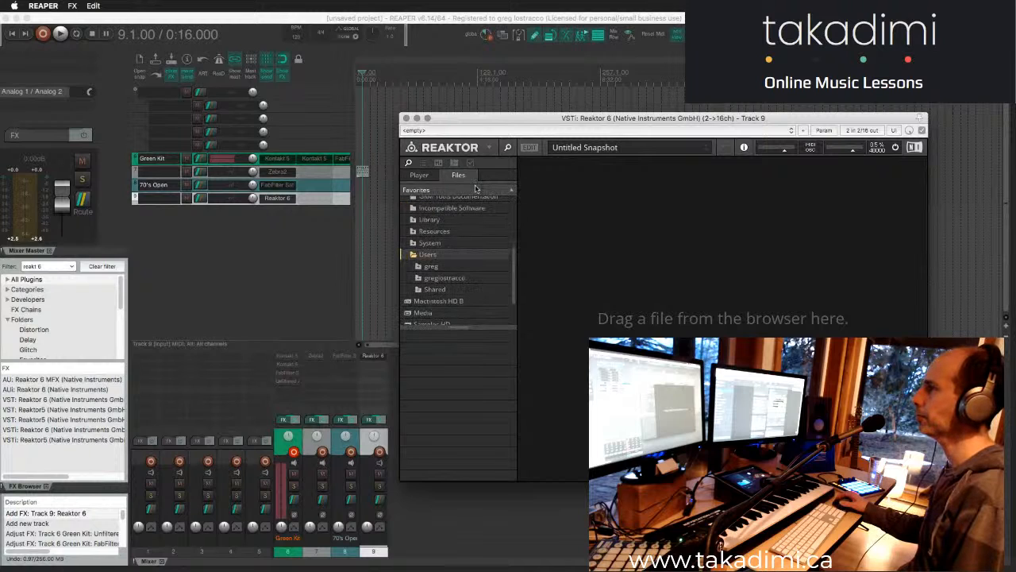
- Enlarge the folder list area of Reaktor's browser and return to the factory Player instruments
{"action": "left_click", "coordinate": [477, 191]}
{"action": "left_click", "coordinate": [478, 190]}
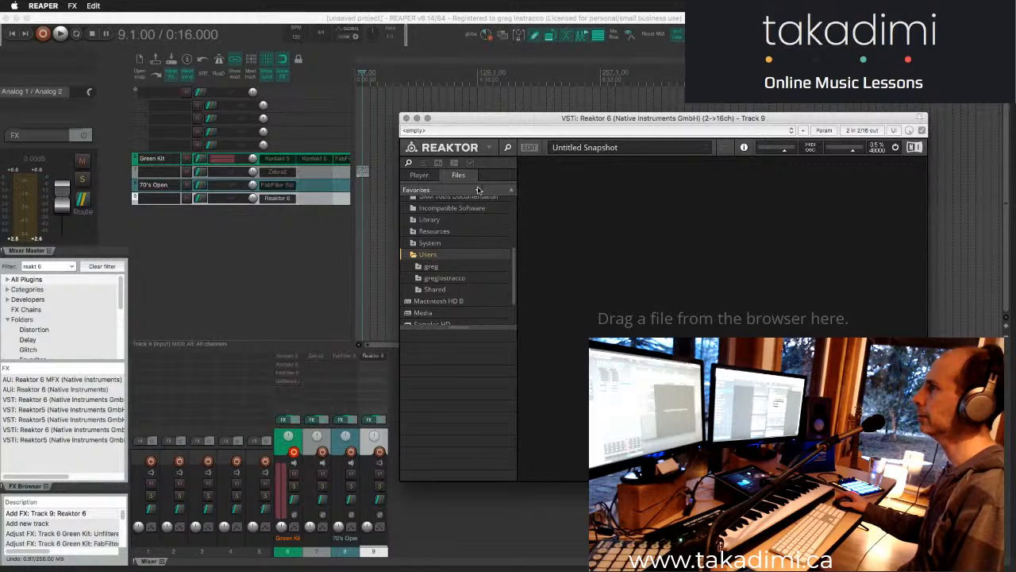
{"action": "left_click_drag", "start_coordinate": [461, 326], "coordinate": [461, 393]}
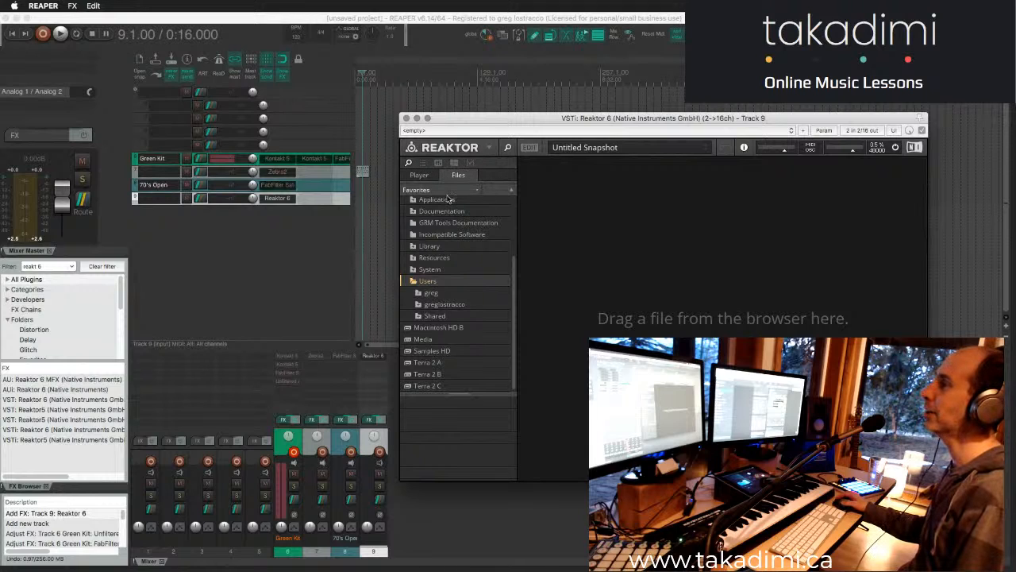
{"action": "left_click", "coordinate": [419, 176]}
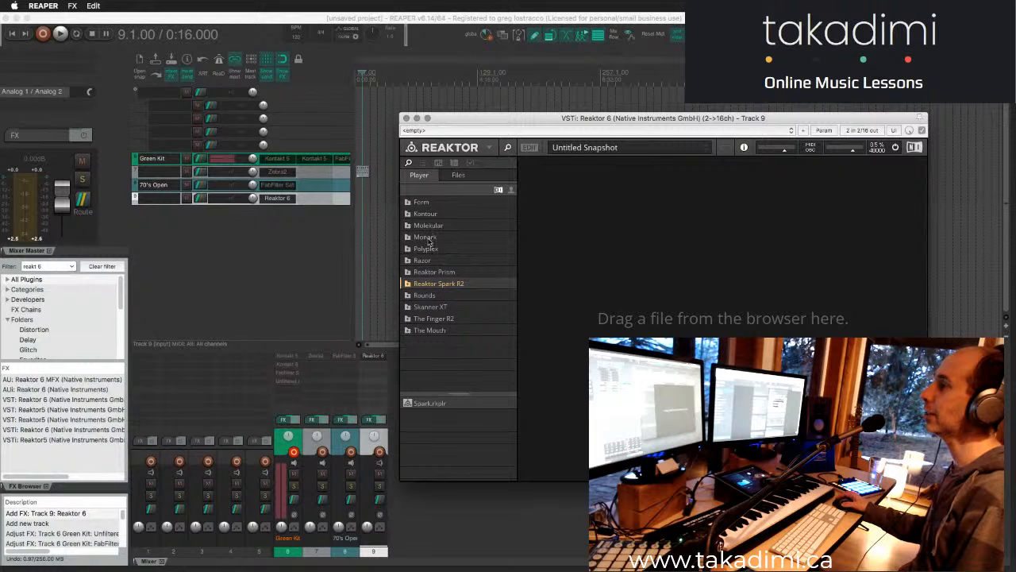
- Go up from the Users folder in Reaktor's file browser and display the contents of the favorite folder Reaktor
{"action": "left_click", "coordinate": [459, 174]}
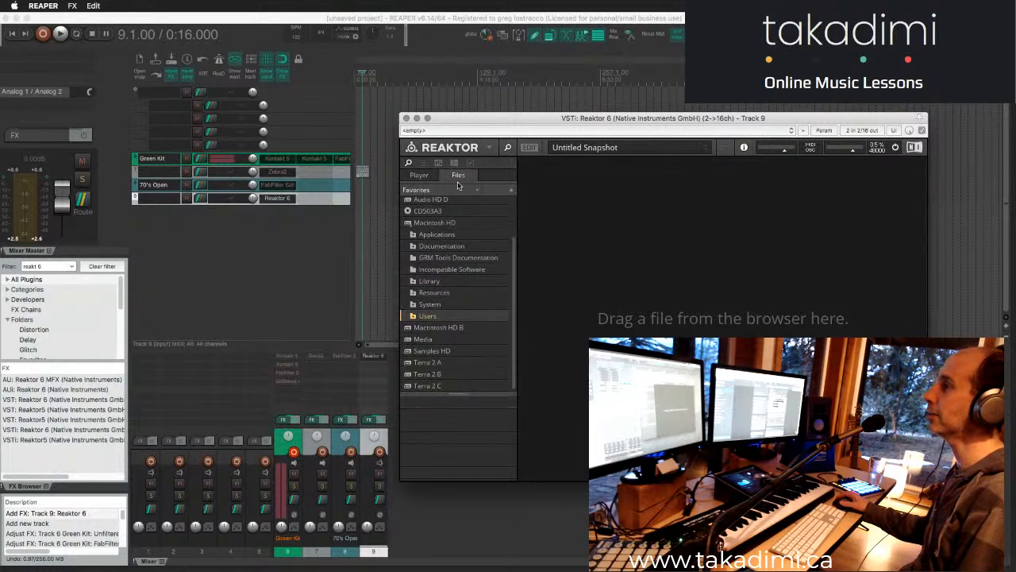
{"action": "left_click", "coordinate": [510, 192]}
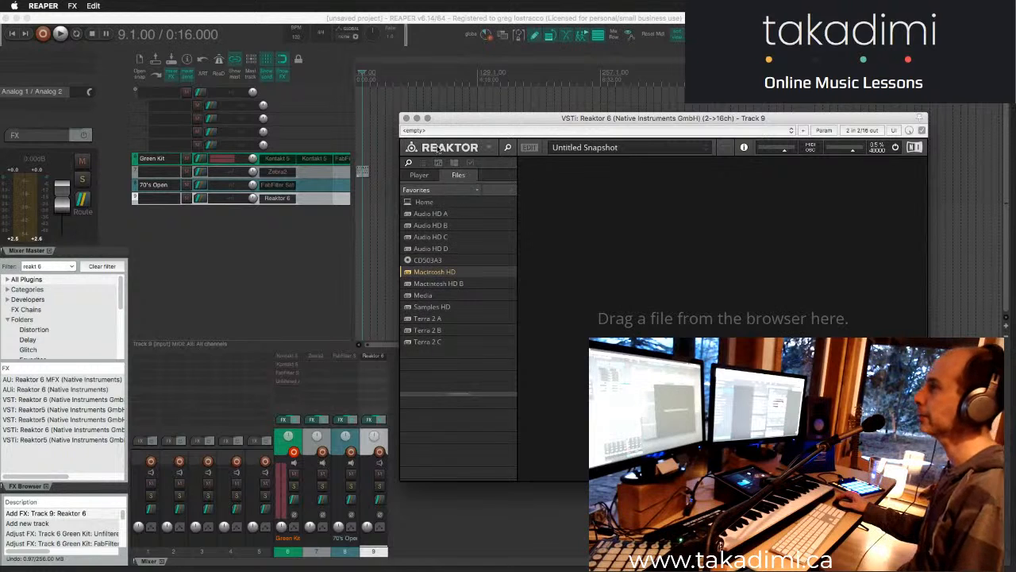
{"action": "left_click", "coordinate": [476, 190]}
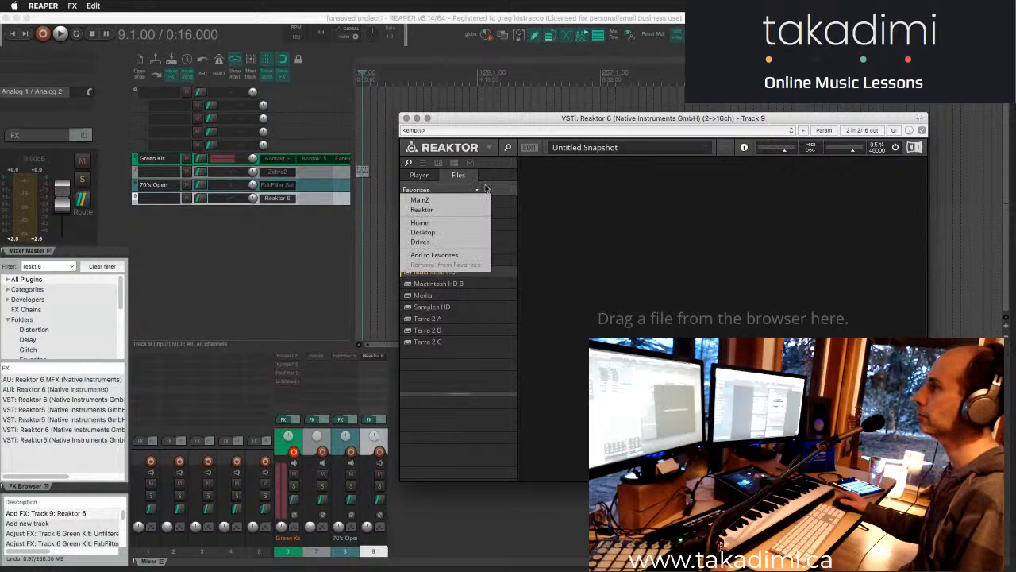
{"action": "left_click", "coordinate": [447, 209]}
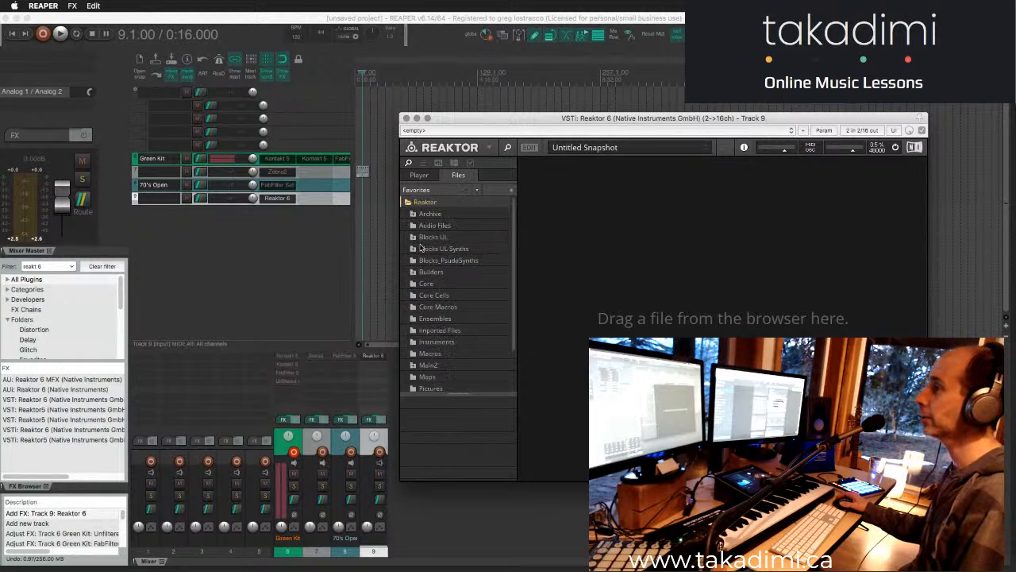
- Check the file browser's favorites list and compare the Player content with the files in the Reaktor folder
{"action": "left_click", "coordinate": [466, 191]}
{"action": "left_click", "coordinate": [602, 245]}
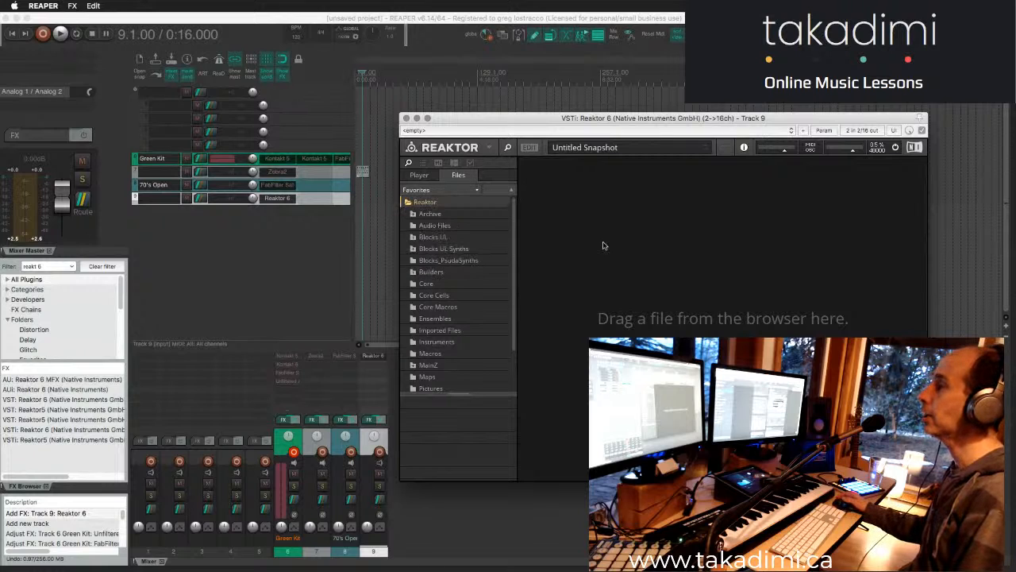
{"action": "left_click", "coordinate": [419, 175]}
{"action": "left_click", "coordinate": [457, 175]}
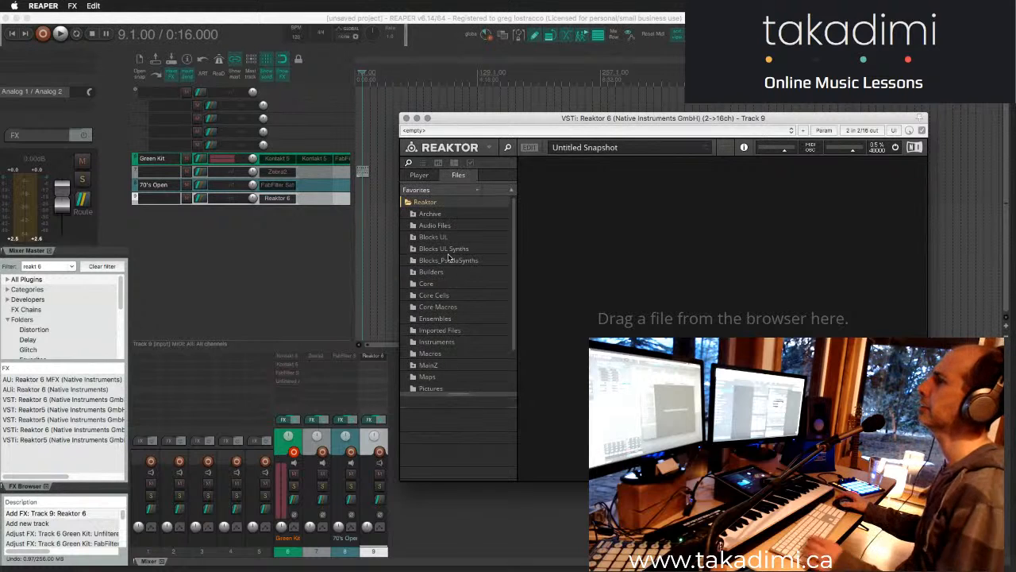
{"action": "left_click", "coordinate": [489, 147]}
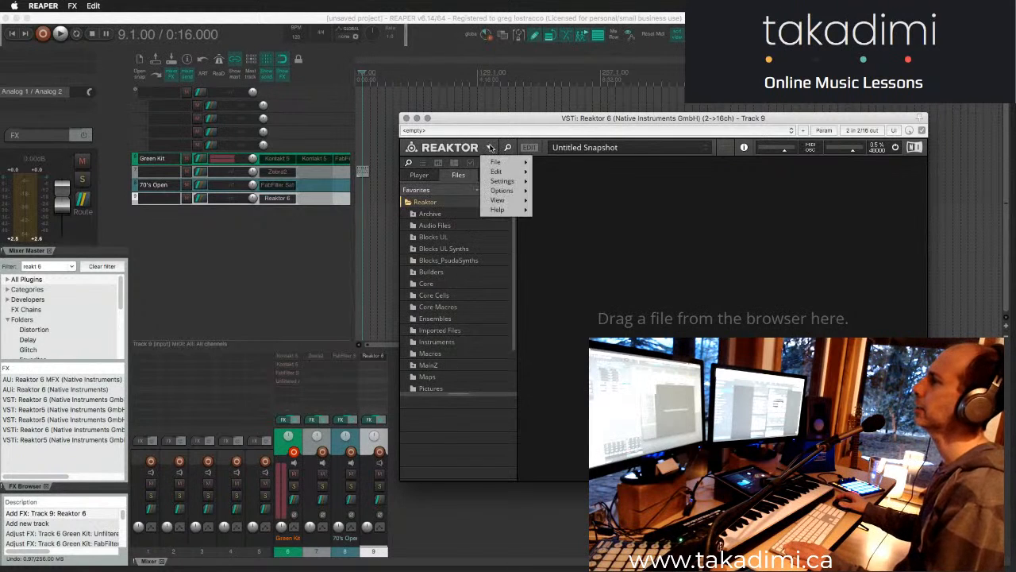
{"action": "mouse_move", "coordinate": [513, 162]}
{"action": "left_click", "coordinate": [737, 189]}
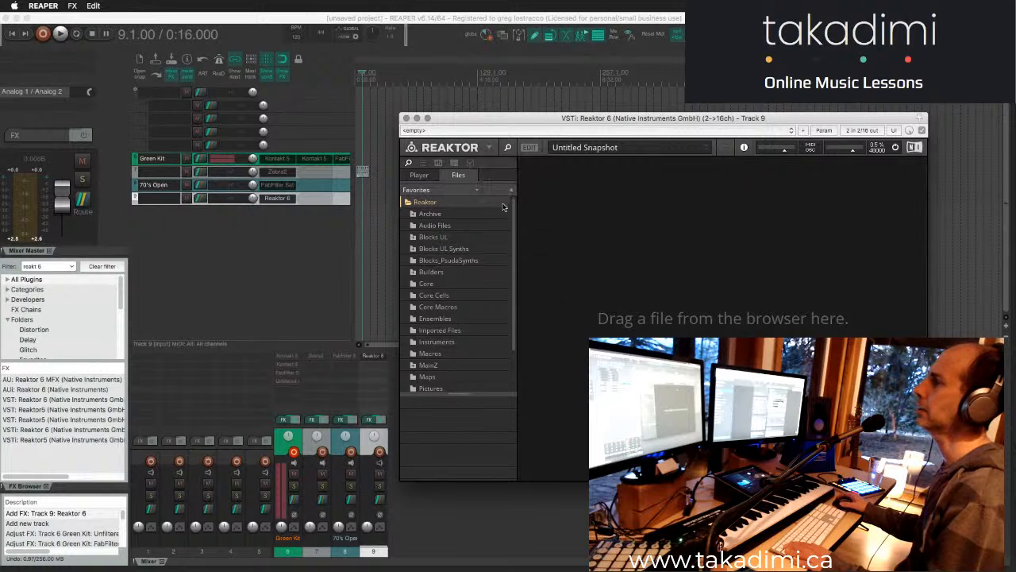
{"action": "key", "text": "super+comma"}
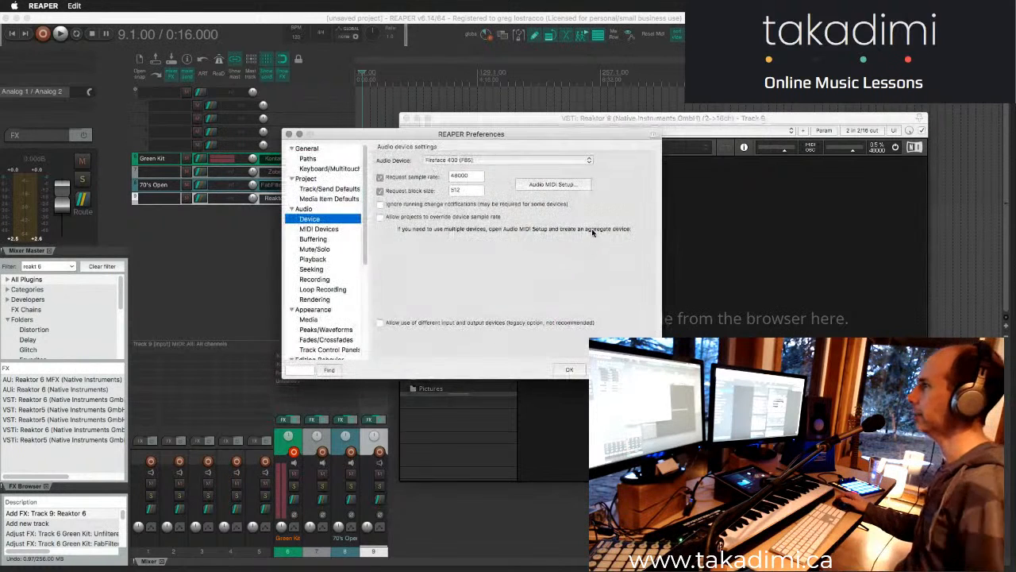
{"action": "left_click", "coordinate": [289, 133]}
- Review the Player and Library directory paths in Reaktor's preferences, check the files in Path Finder, and close the preferences
{"action": "left_click", "coordinate": [487, 150]}
{"action": "mouse_move", "coordinate": [516, 163]}
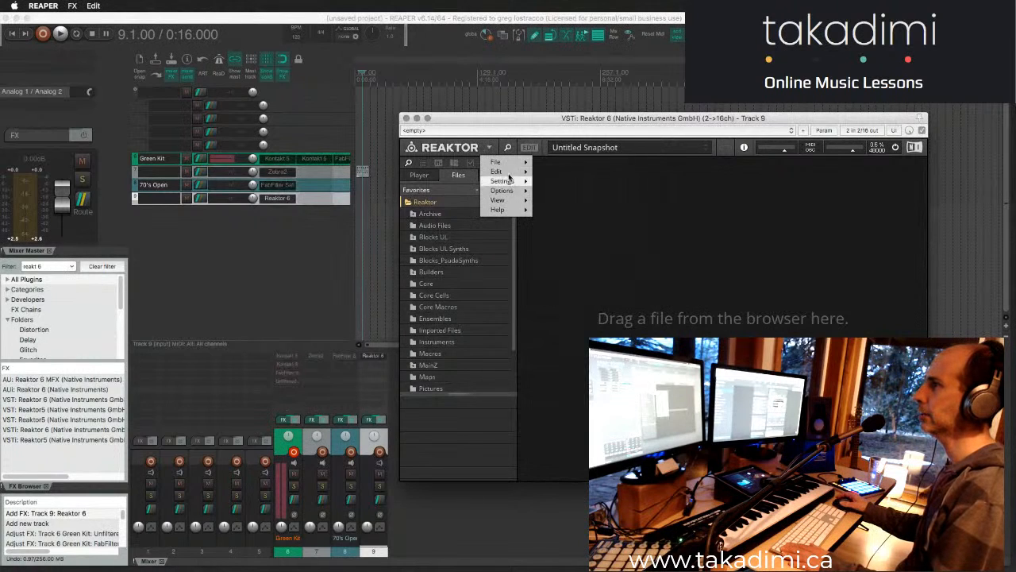
{"action": "left_click", "coordinate": [571, 269]}
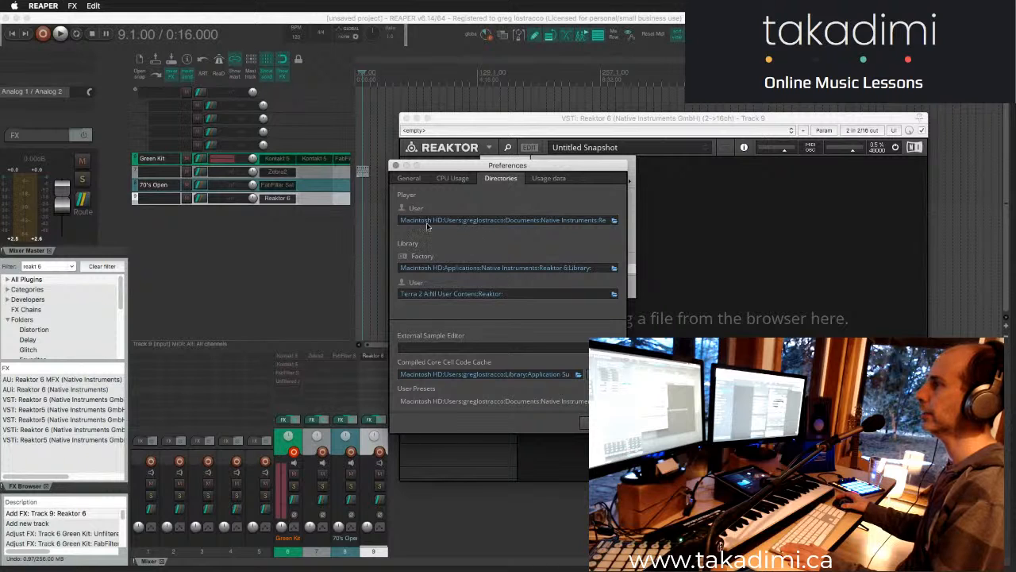
{"action": "left_click_drag", "start_coordinate": [446, 167], "coordinate": [653, 175]}
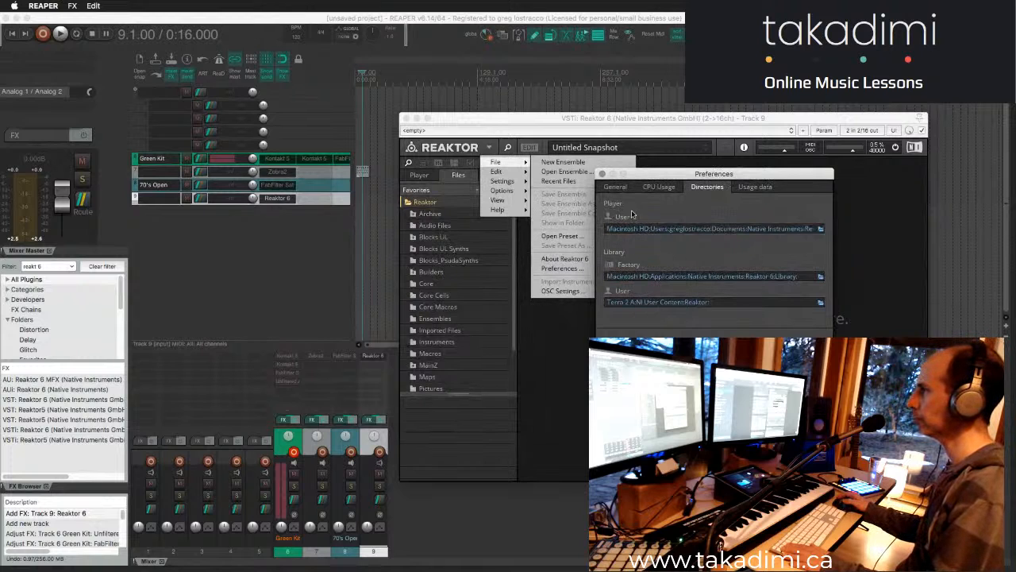
{"action": "key", "text": "super+Tab"}
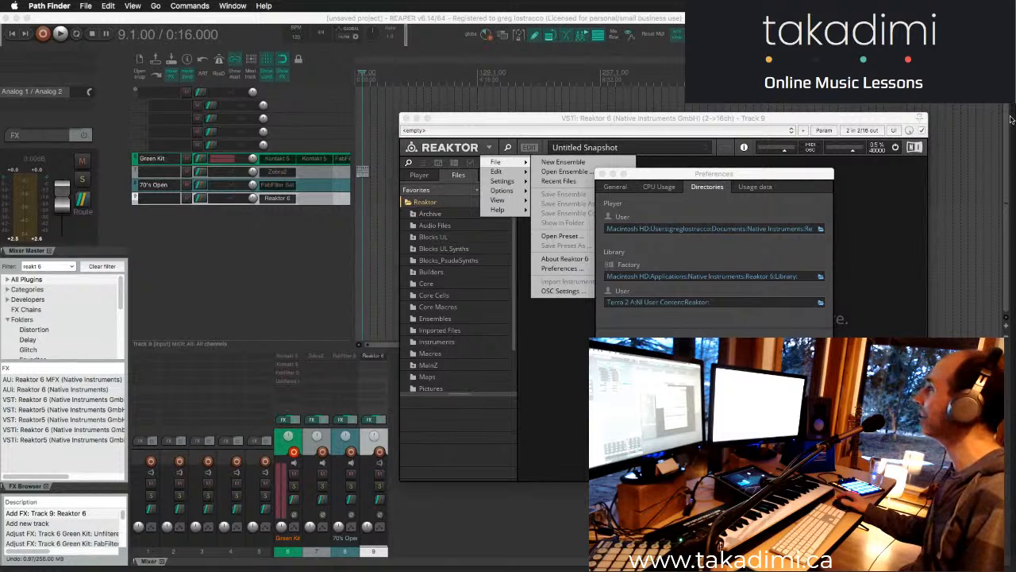
{"action": "left_click", "coordinate": [603, 173]}
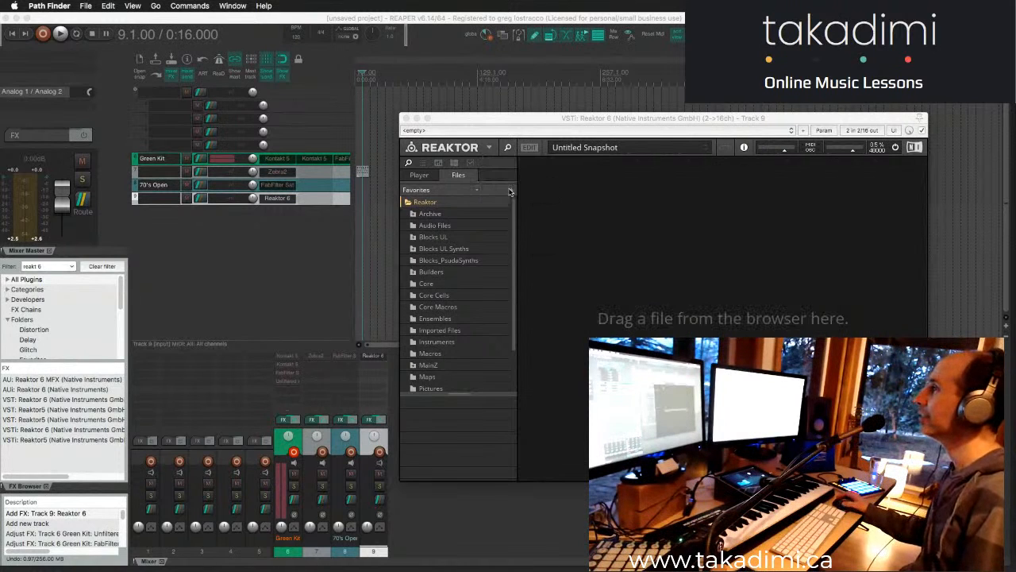
- Display the Home folder in Reaktor's file browser and look through its subfolders
{"action": "left_click", "coordinate": [466, 189]}
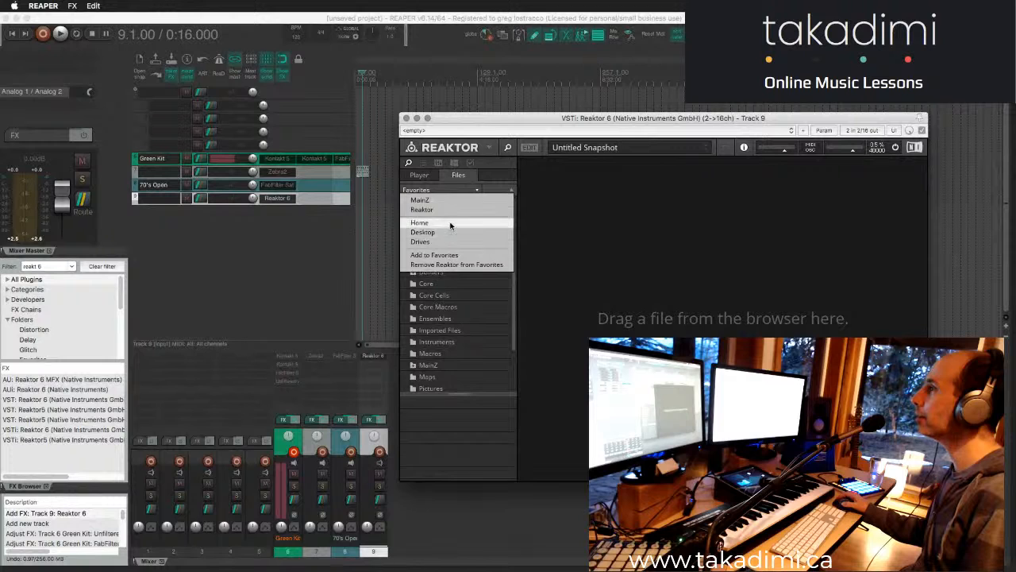
{"action": "left_click", "coordinate": [451, 223]}
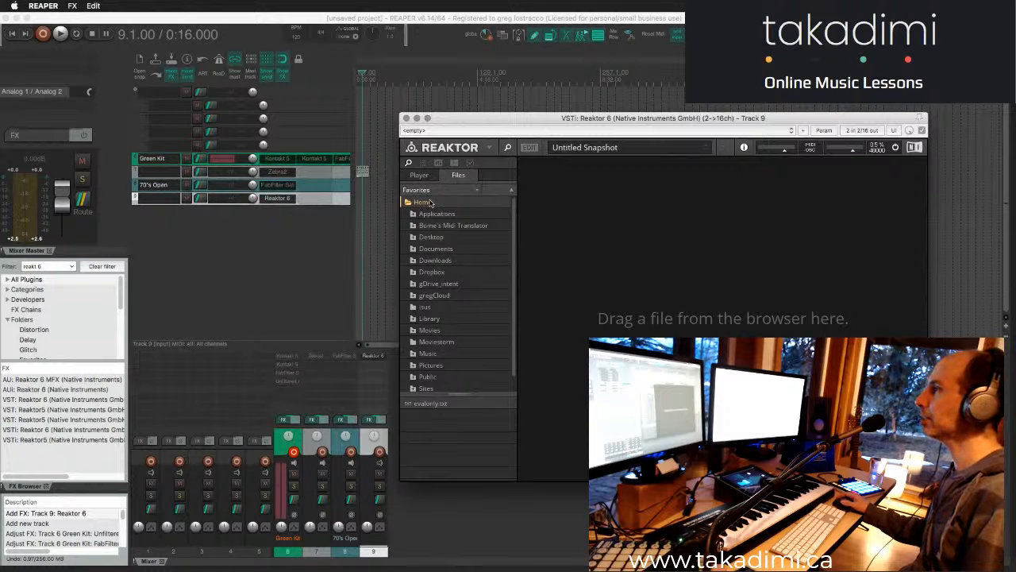
{"action": "scroll", "coordinate": [447, 266], "scroll_direction": "down", "scroll_amount": 1}
{"action": "scroll", "coordinate": [447, 265], "scroll_direction": "up", "scroll_amount": 1}
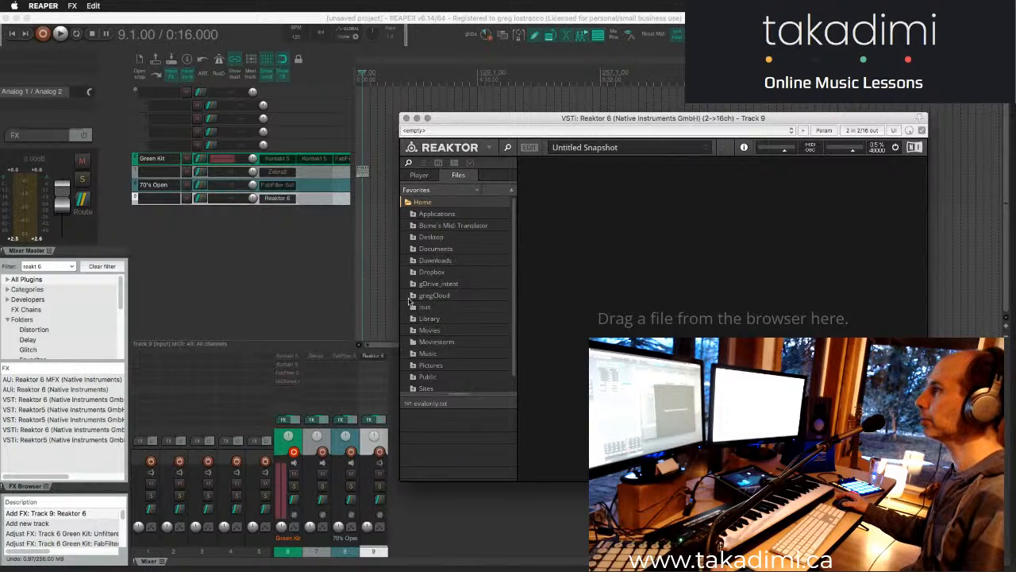
- Show the Drives location in Reaktor's file browser and look through the Home folders and available volumes
{"action": "left_click", "coordinate": [456, 192]}
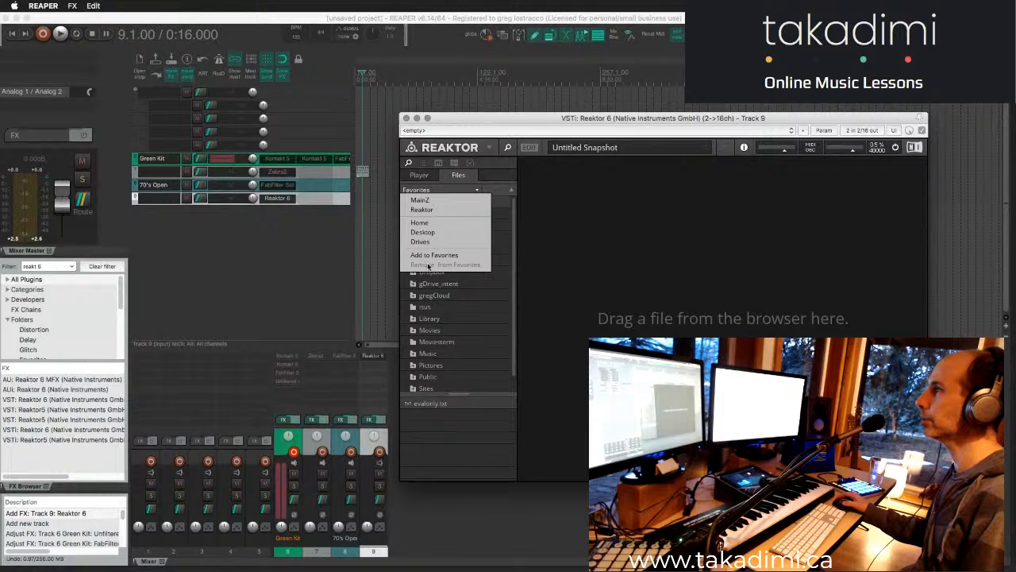
{"action": "left_click", "coordinate": [429, 243]}
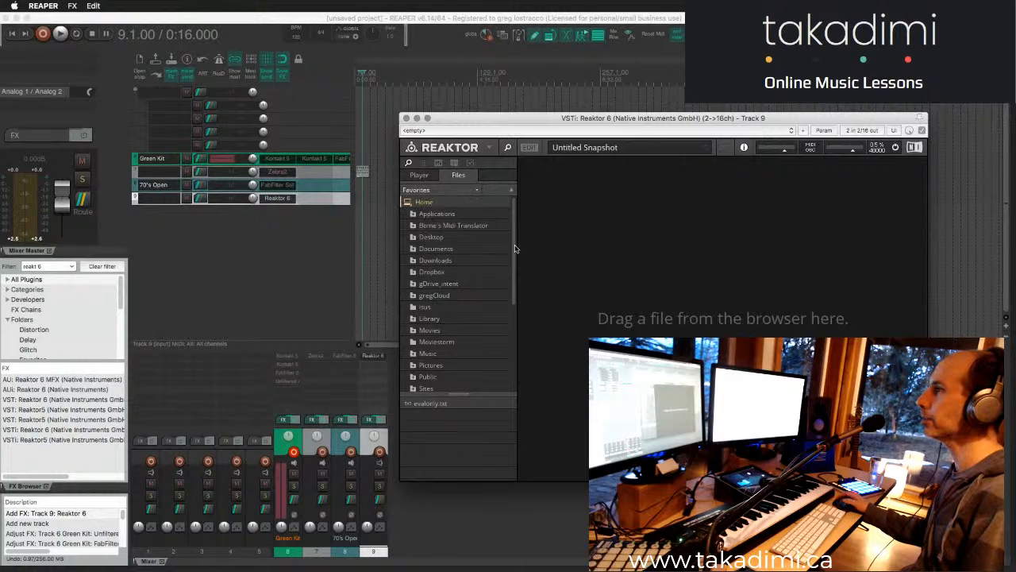
{"action": "left_click", "coordinate": [452, 194]}
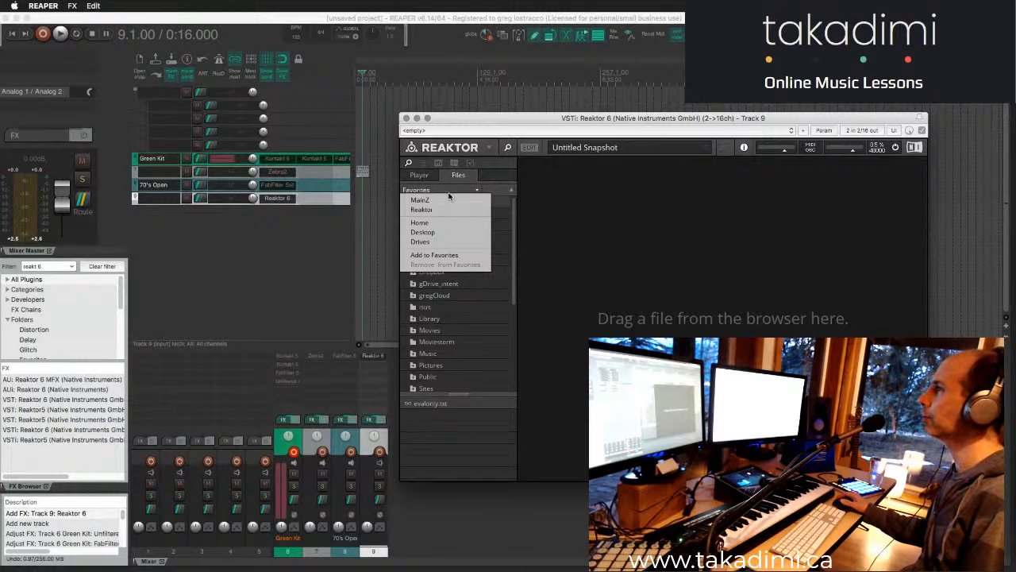
{"action": "left_click", "coordinate": [435, 244]}
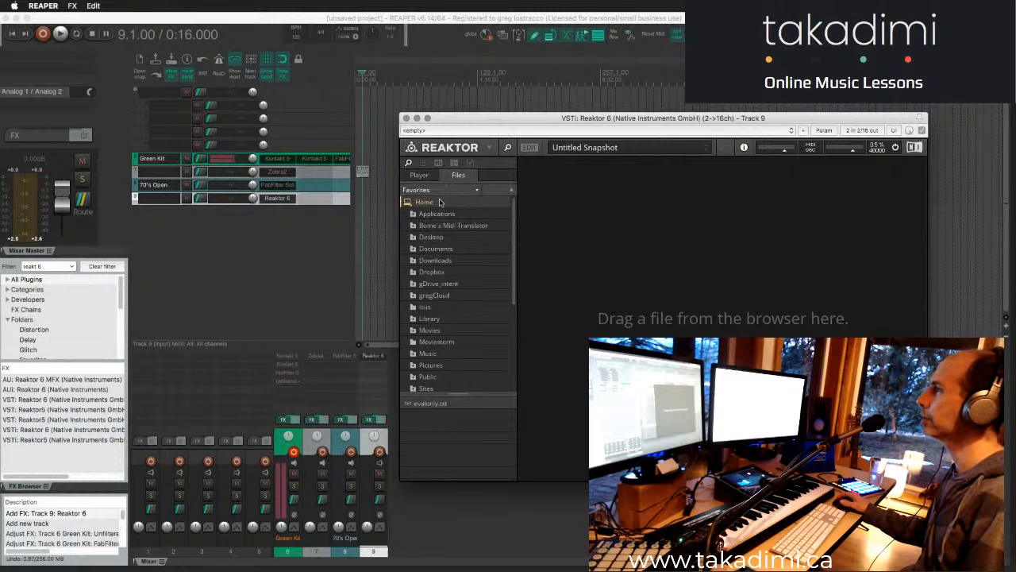
{"action": "scroll", "coordinate": [446, 213], "scroll_direction": "down", "scroll_amount": 5}
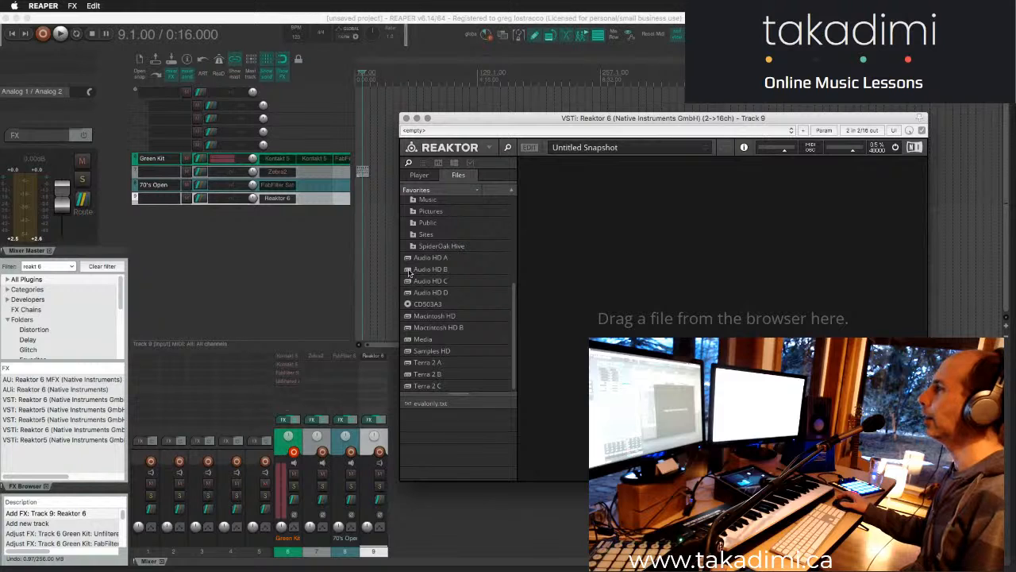
- Check the favorites list again and compare the Player instruments with the list of drives
{"action": "left_click", "coordinate": [471, 190]}
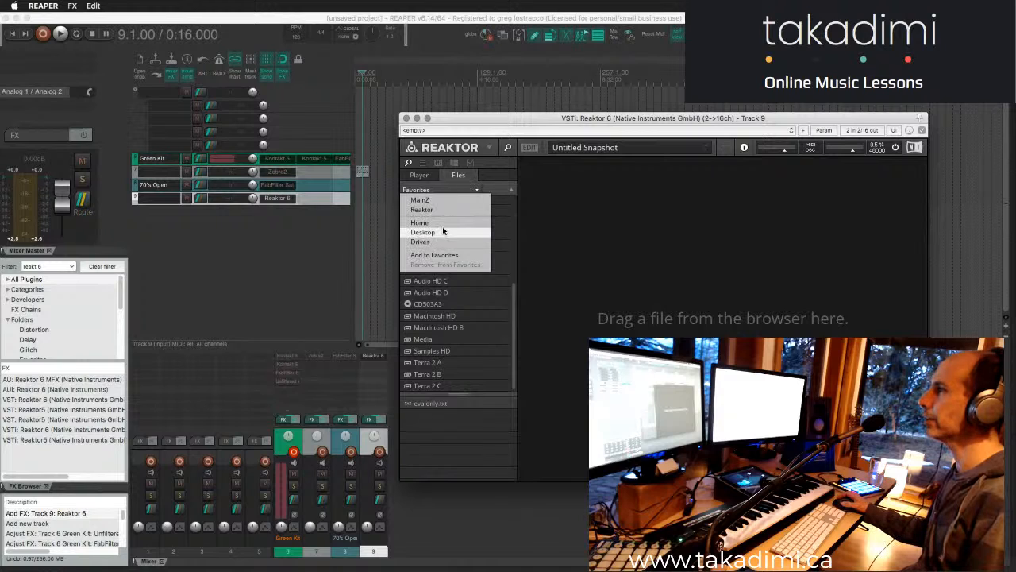
{"action": "left_click", "coordinate": [579, 228]}
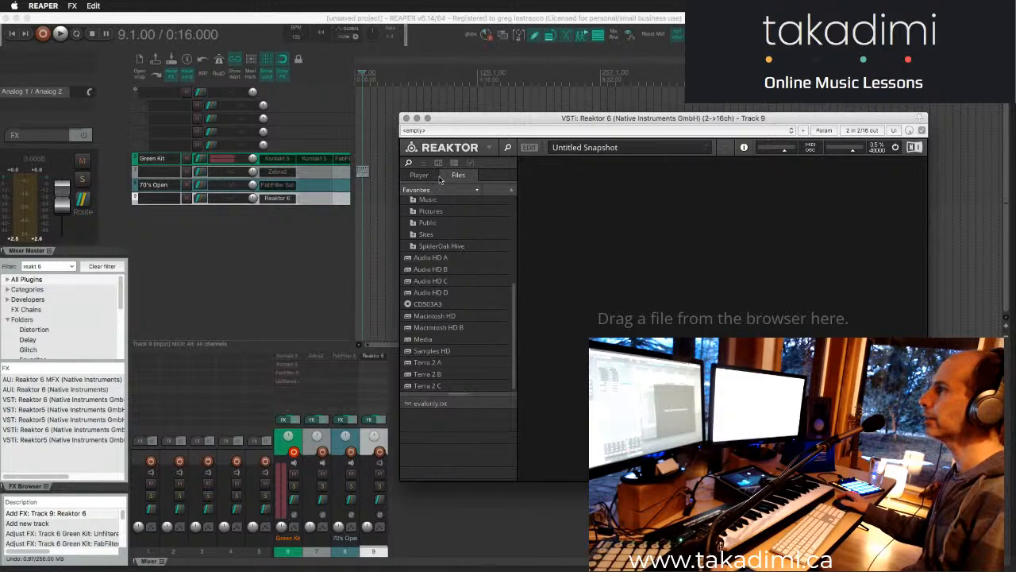
{"action": "left_click", "coordinate": [429, 176]}
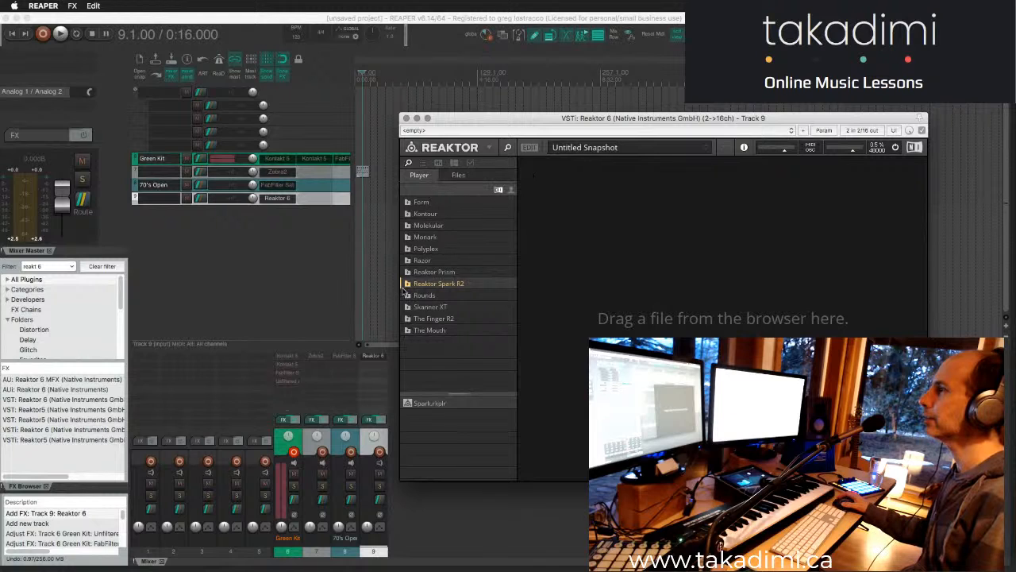
{"action": "left_click", "coordinate": [458, 176]}
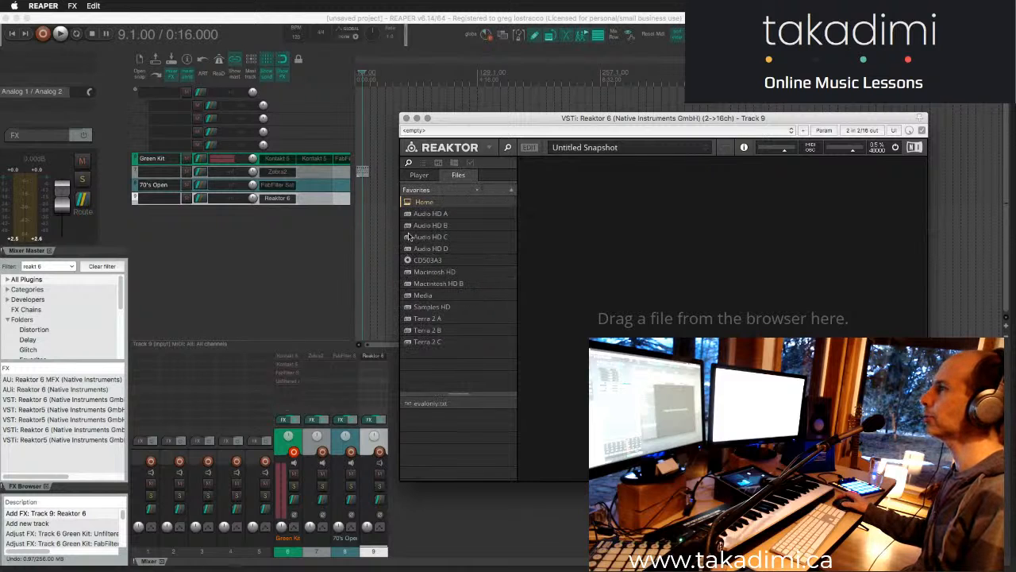
- Expand Macintosh HD, its Applications folder and the Native Instruments folder inside it in Reaktor's file browser
{"action": "left_click", "coordinate": [408, 273]}
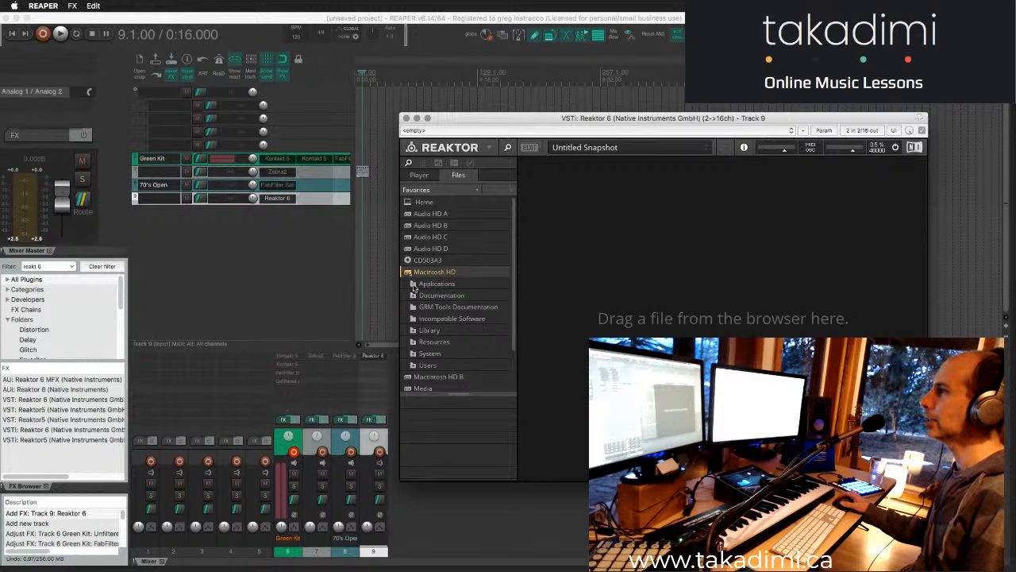
{"action": "left_click", "coordinate": [414, 287]}
{"action": "scroll", "coordinate": [442, 314], "scroll_direction": "down", "scroll_amount": 5}
{"action": "scroll", "coordinate": [437, 317], "scroll_direction": "down", "scroll_amount": 3}
{"action": "left_click", "coordinate": [438, 354]}
{"action": "scroll", "coordinate": [437, 359], "scroll_direction": "down", "scroll_amount": 6}
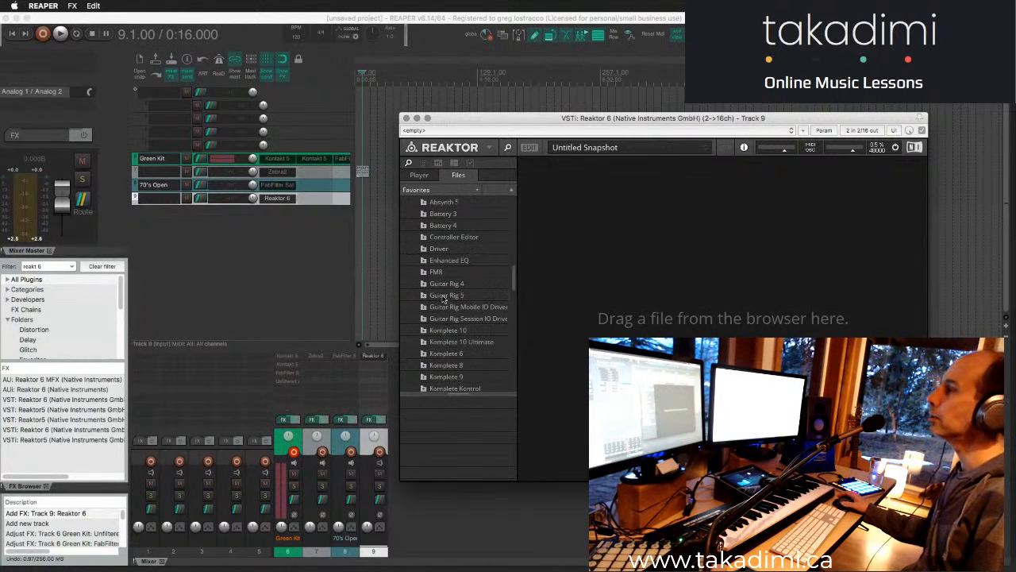
- Find the Library folder inside the Reaktor 6 folder and add it to the file browser's favorites
{"action": "scroll", "coordinate": [446, 286], "scroll_direction": "down", "scroll_amount": 2}
{"action": "scroll", "coordinate": [443, 327], "scroll_direction": "down", "scroll_amount": 3}
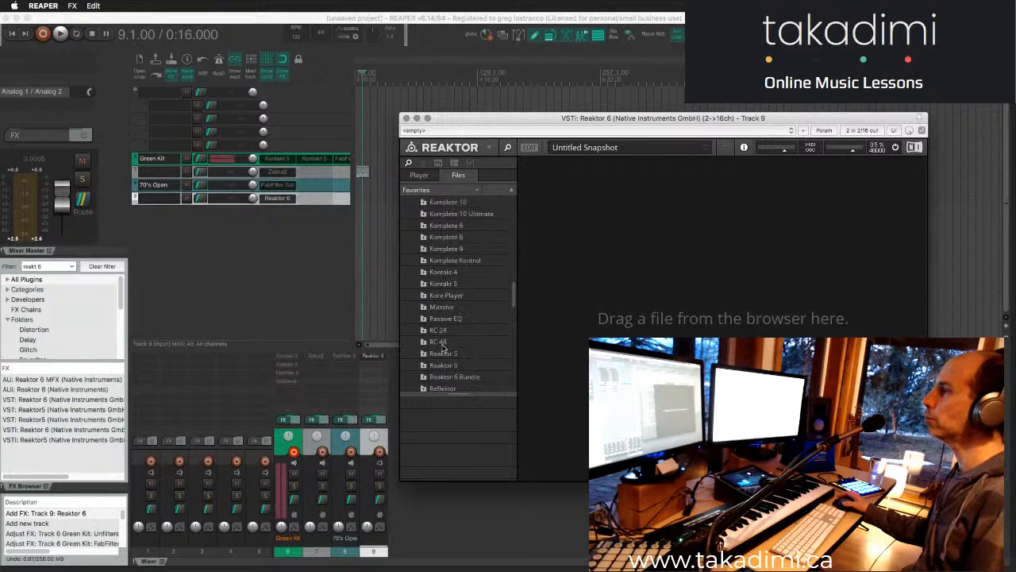
{"action": "left_click", "coordinate": [441, 367]}
{"action": "scroll", "coordinate": [444, 295], "scroll_direction": "down", "scroll_amount": 5}
{"action": "left_click", "coordinate": [446, 215]}
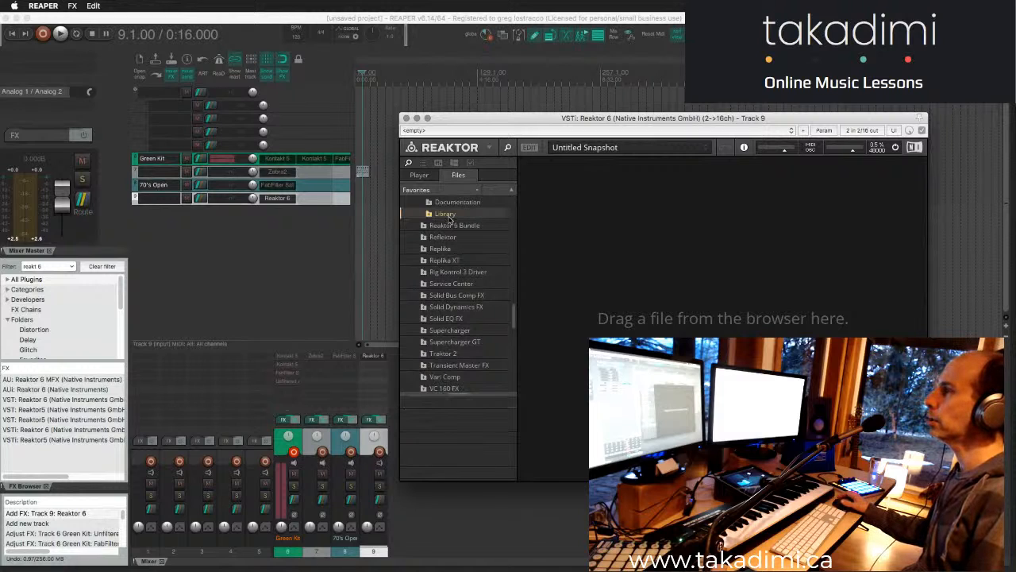
{"action": "left_click", "coordinate": [476, 190]}
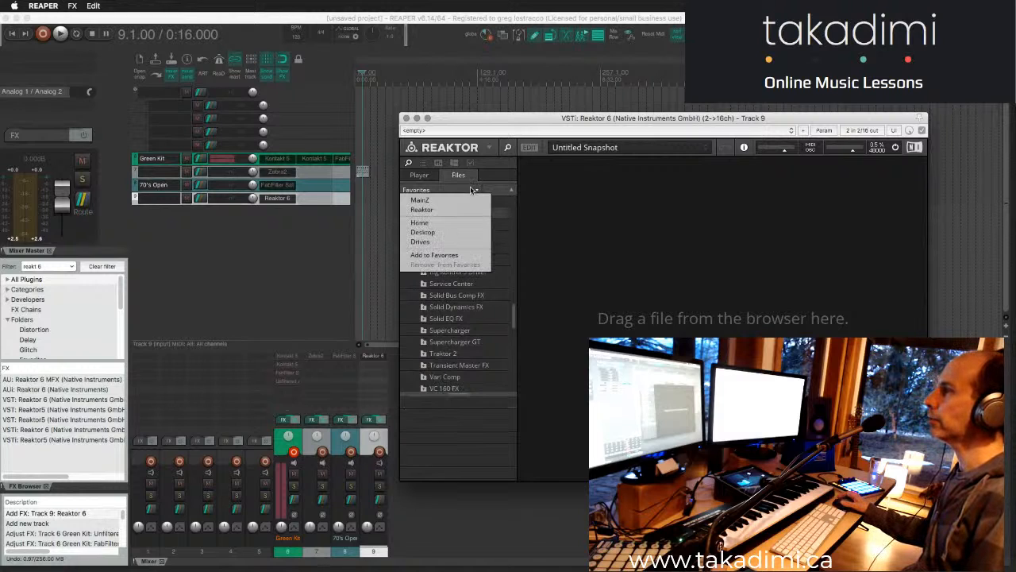
{"action": "left_click", "coordinate": [437, 255]}
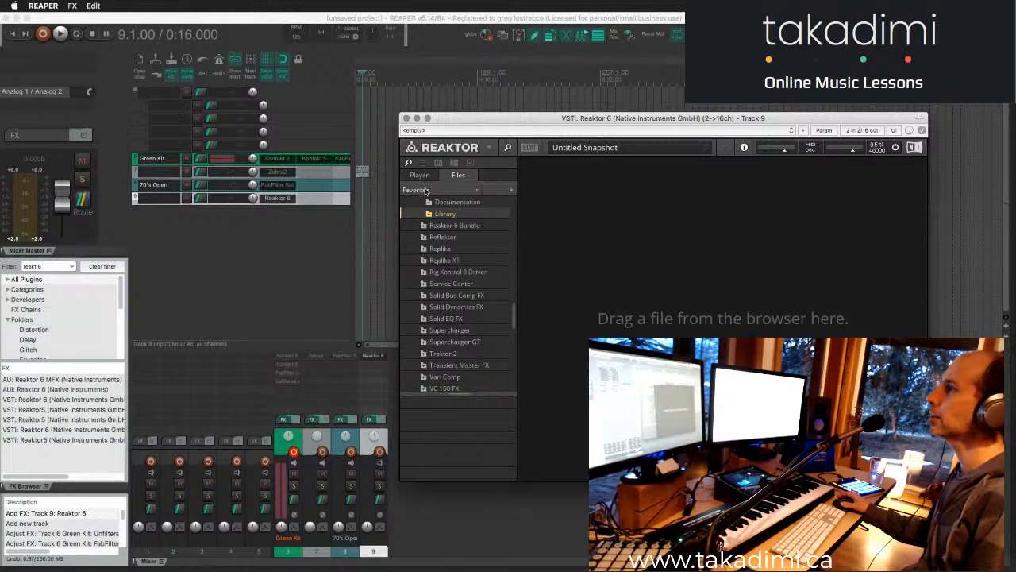
- Display the favorite Library folder and show the ensembles in its Reaktor Blocks folder
{"action": "left_click", "coordinate": [426, 190]}
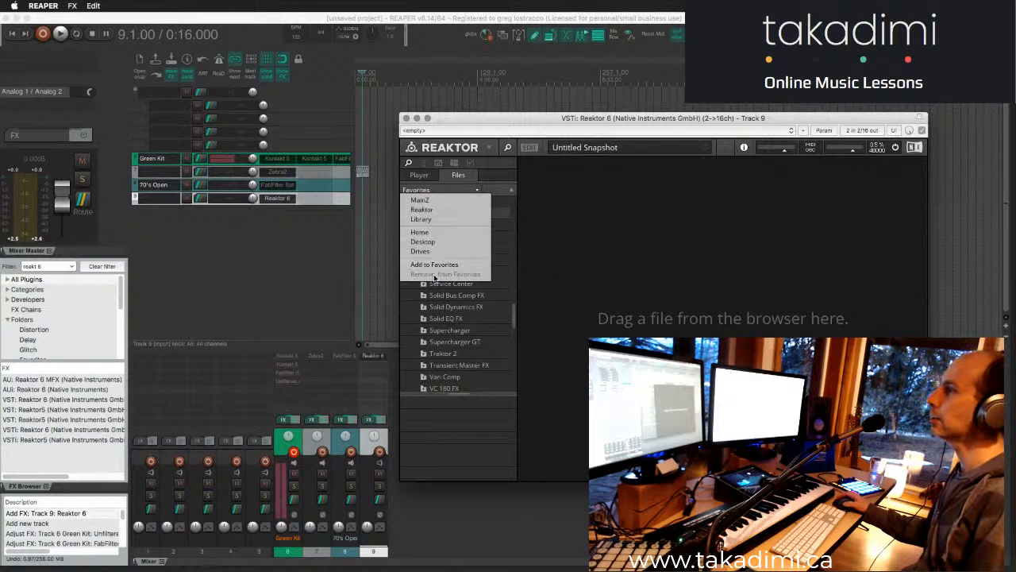
{"action": "left_click", "coordinate": [435, 219]}
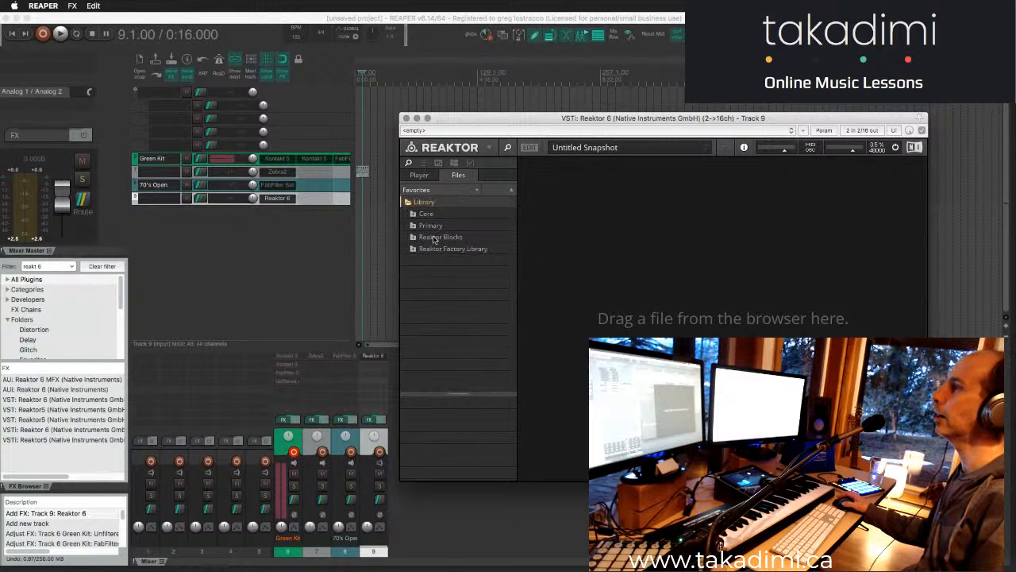
{"action": "left_click", "coordinate": [436, 237]}
- Add the Reaktor Blocks folder to the file browser's favorites
{"action": "left_click", "coordinate": [446, 191]}
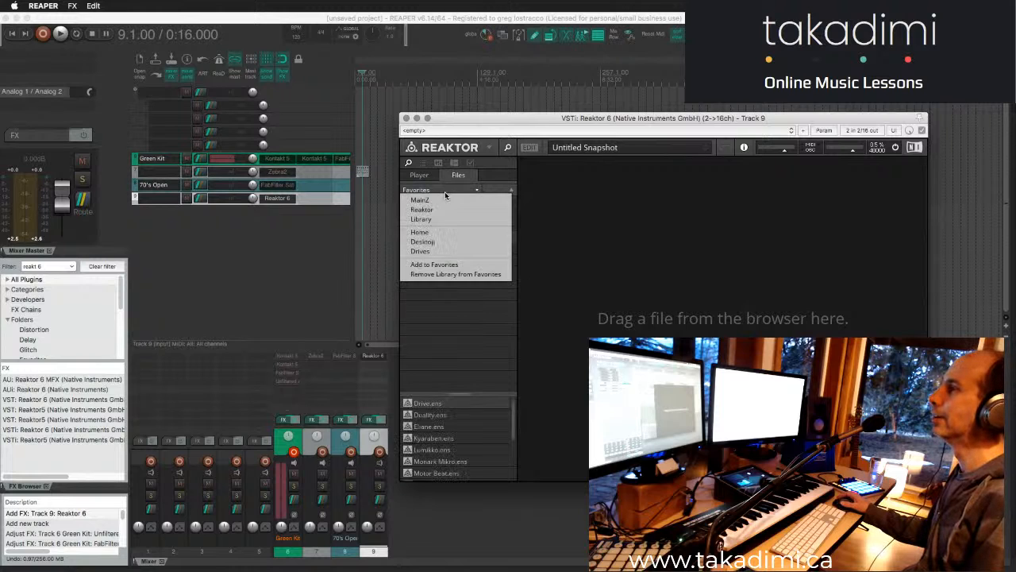
{"action": "left_click", "coordinate": [438, 265]}
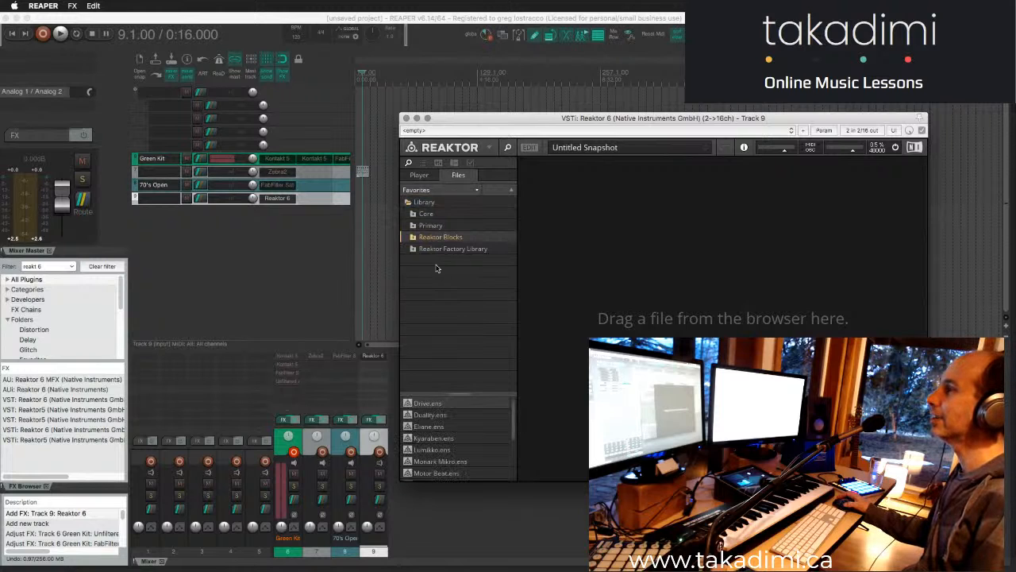
{"action": "left_click", "coordinate": [444, 190]}
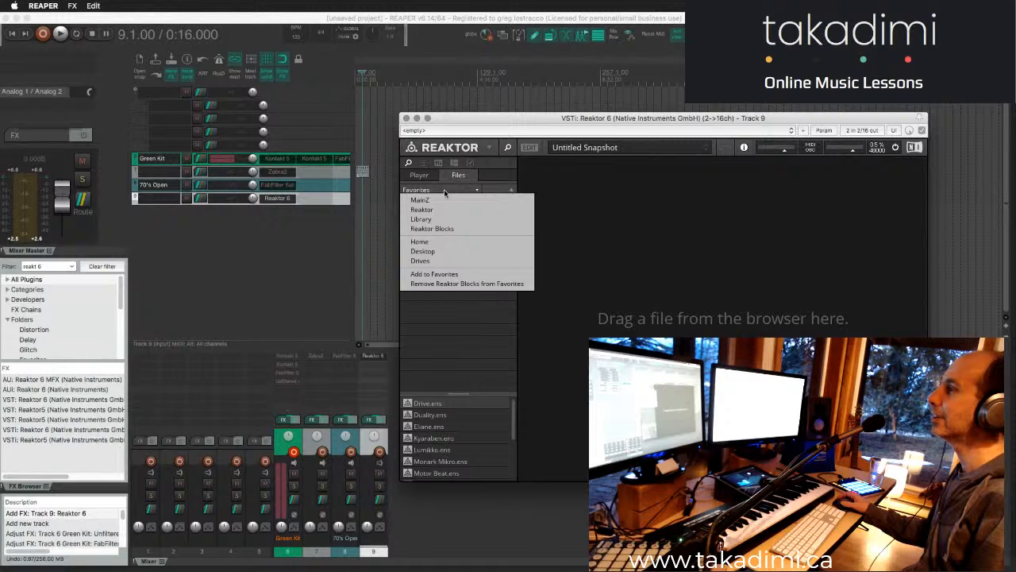
{"action": "left_click", "coordinate": [443, 189]}
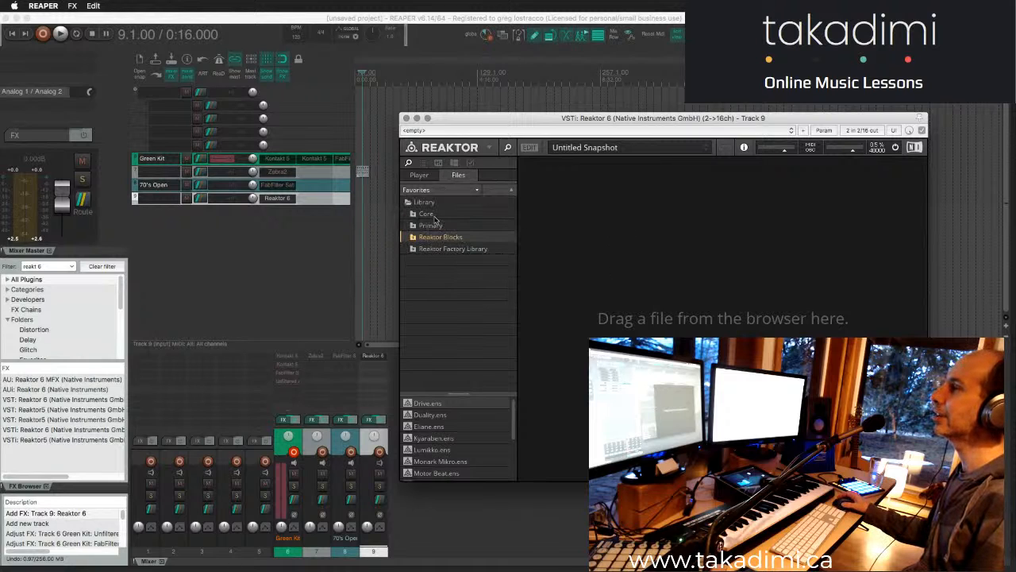
- Display the favorite Reaktor Blocks folder and list the Bento Box modules in its Library folder
{"action": "left_click", "coordinate": [433, 190]}
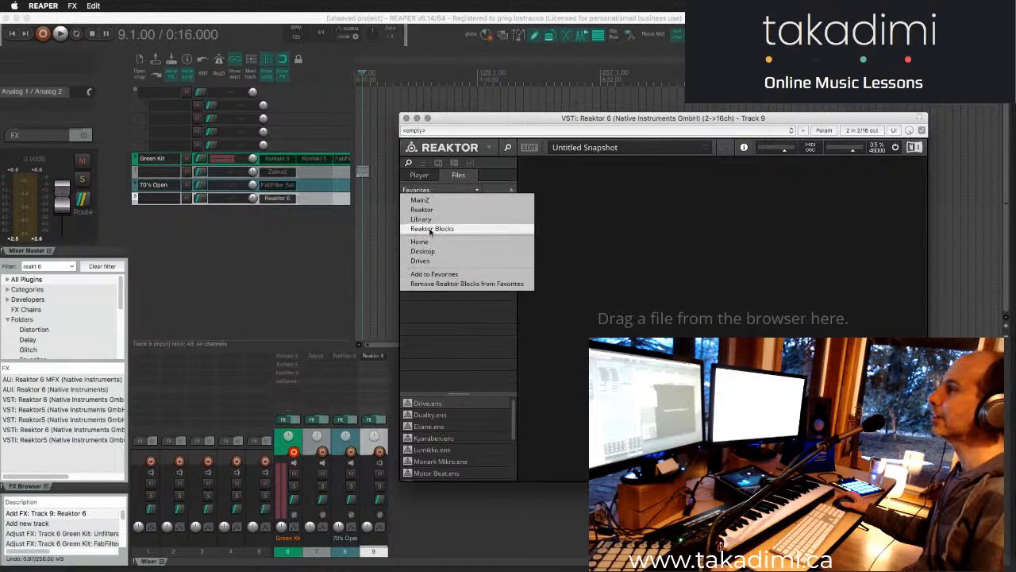
{"action": "left_click", "coordinate": [431, 229]}
{"action": "left_click", "coordinate": [434, 227]}
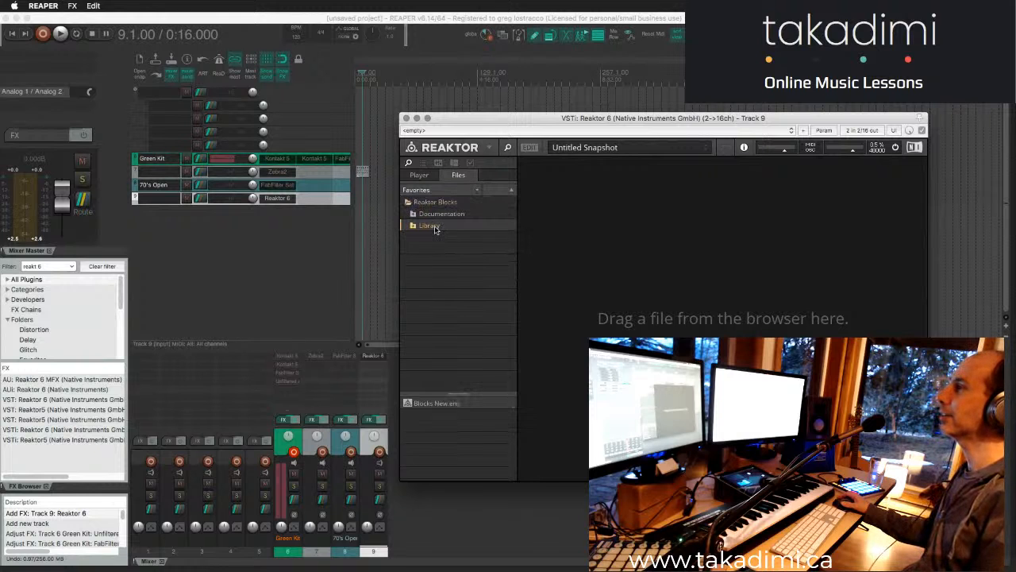
{"action": "left_click", "coordinate": [437, 236]}
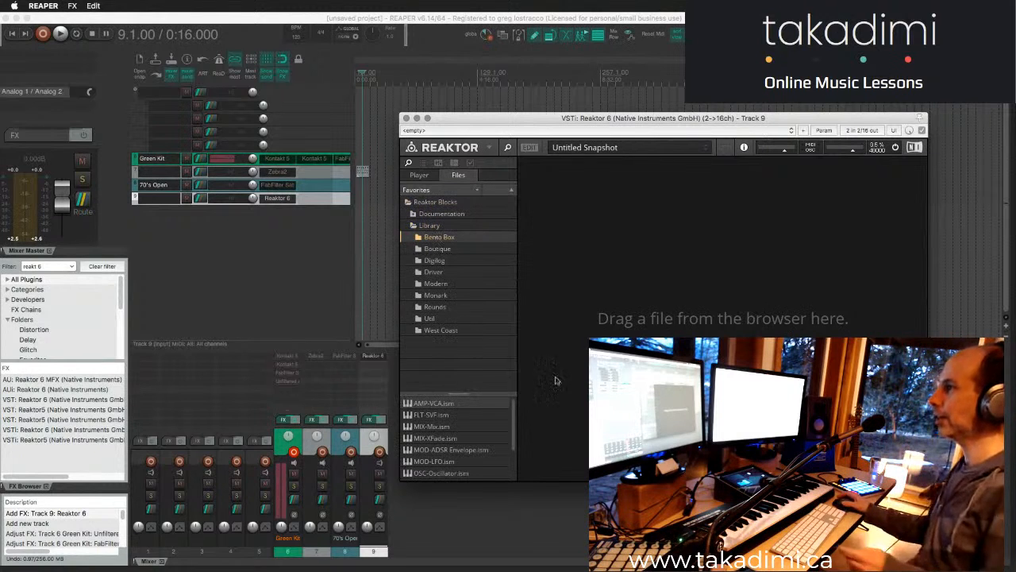
- Move and enlarge the Reaktor window to make room for the complete list of Bento Box modules
{"action": "left_click_drag", "start_coordinate": [537, 119], "coordinate": [458, 65]}
{"action": "left_click_drag", "start_coordinate": [848, 427], "coordinate": [917, 551]}
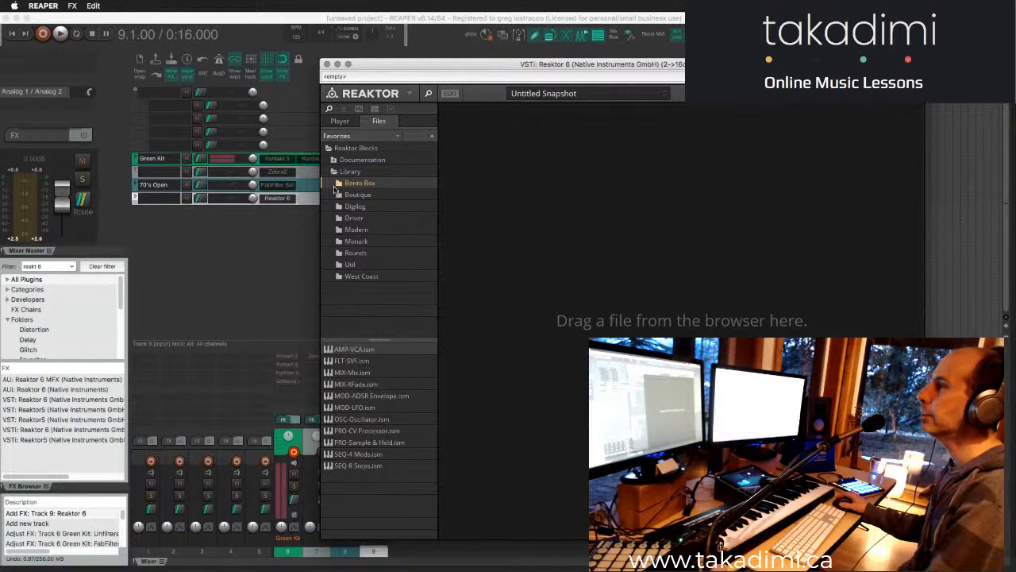
{"action": "left_click", "coordinate": [340, 184]}
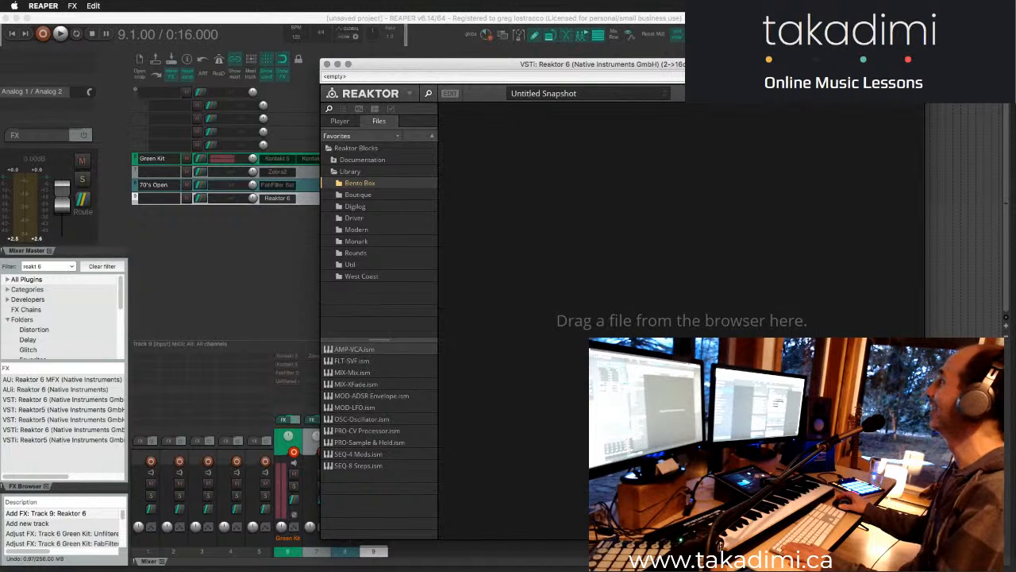
{"action": "key", "text": "super+Tab"}
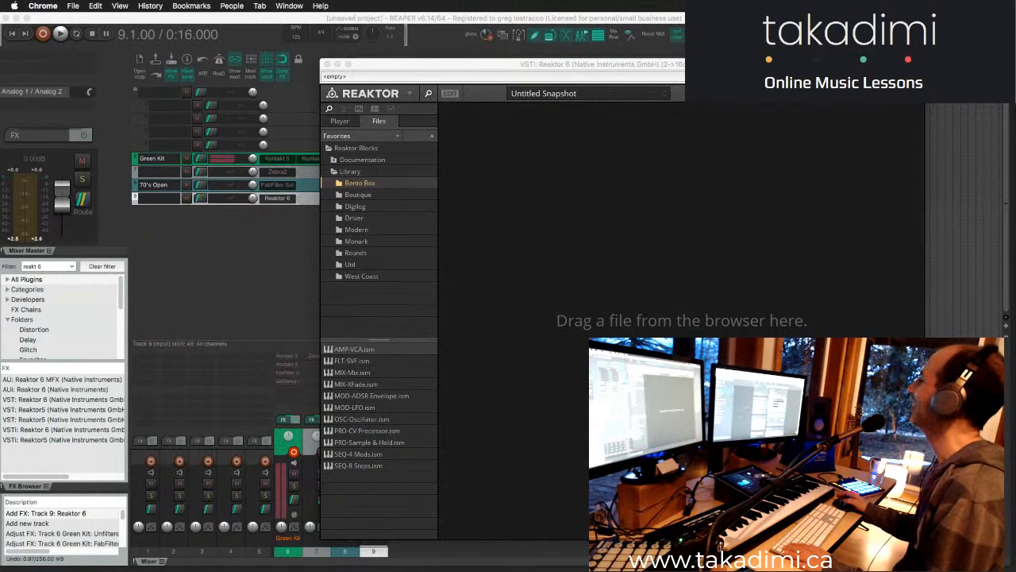
{"action": "left_click", "coordinate": [687, 244]}
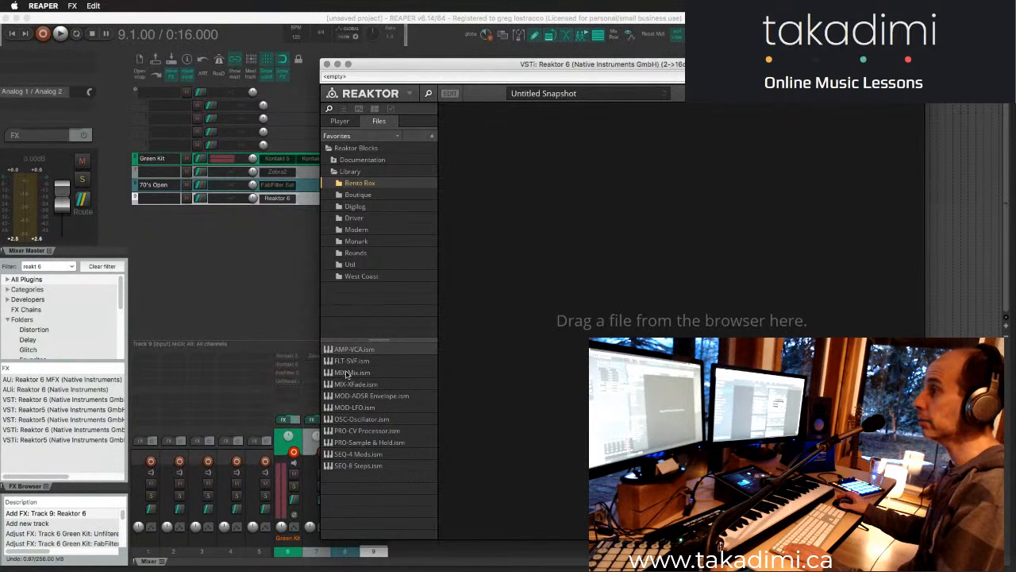
- Add the Bento Box OSC-Oscillator block to the empty ensemble and place it away from the input terminals
{"action": "left_click", "coordinate": [347, 421]}
{"action": "left_click_drag", "start_coordinate": [558, 274], "coordinate": [559, 273]}
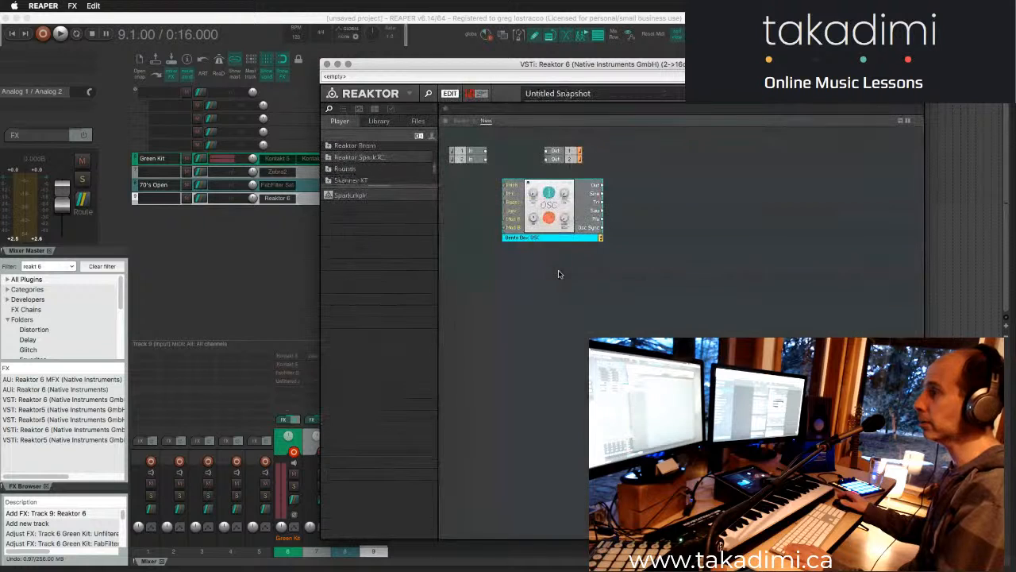
{"action": "left_click_drag", "start_coordinate": [564, 235], "coordinate": [657, 242]}
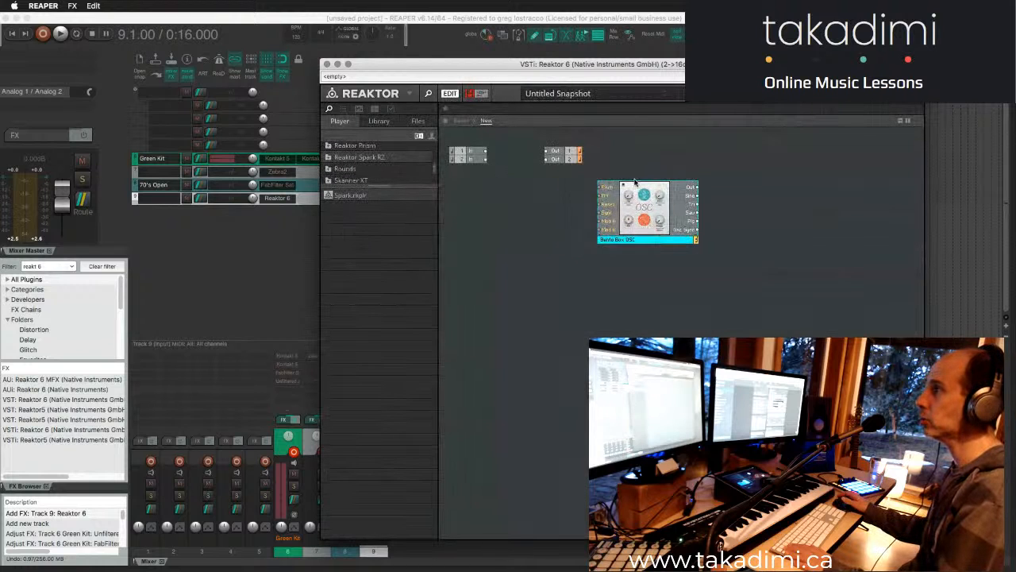
- Move the ensemble's output terminals beyond the oscillator's outputs and check the panel view before returning to the structure
{"action": "left_click", "coordinate": [566, 152]}
{"action": "left_click_drag", "start_coordinate": [566, 151], "coordinate": [817, 185]}
{"action": "left_click", "coordinate": [461, 121]}
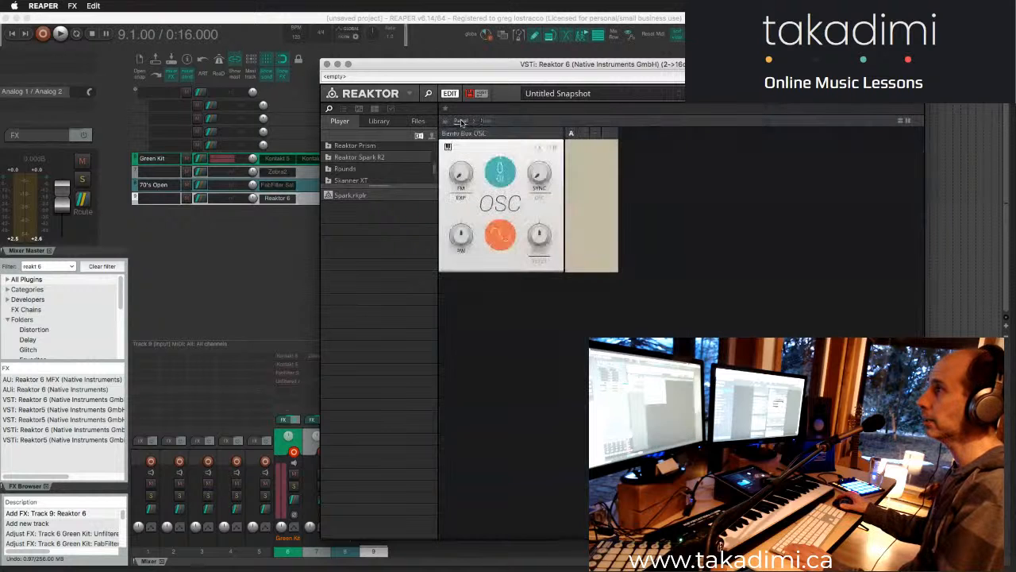
{"action": "left_click", "coordinate": [486, 122]}
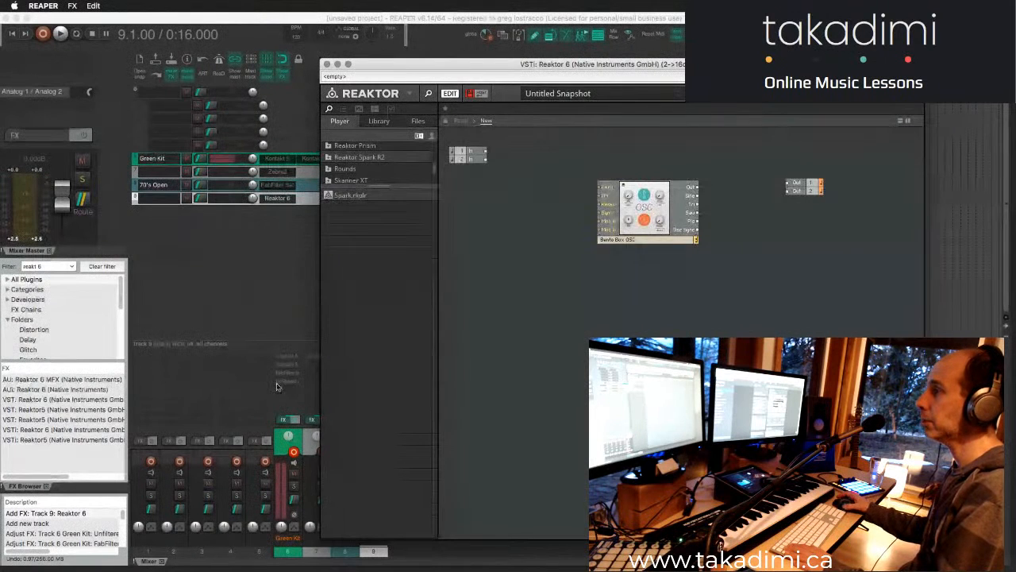
- Expand the Library folder inside Reaktor Blocks in the factory library and enlarge the browser's folder area
{"action": "left_click", "coordinate": [379, 123]}
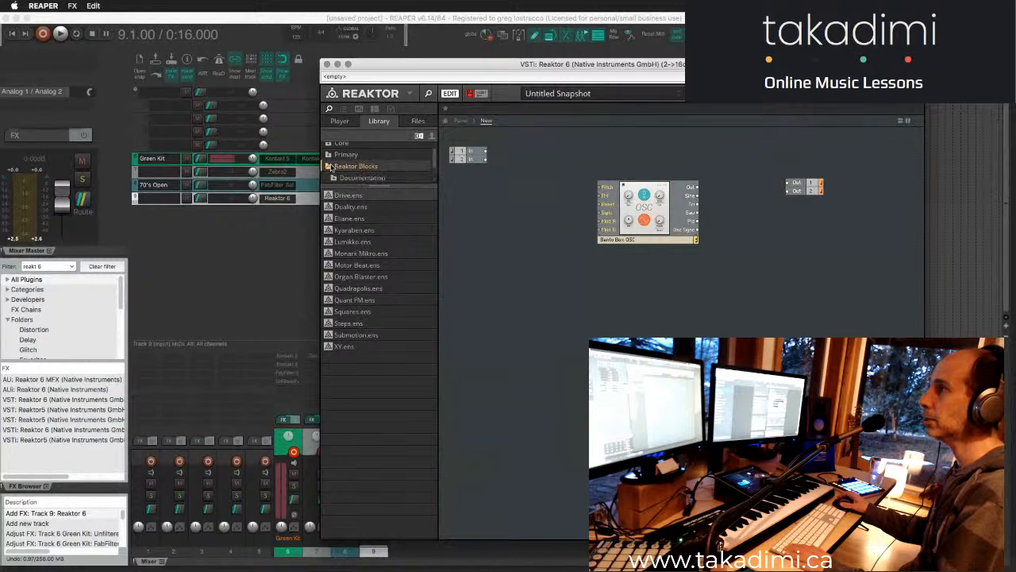
{"action": "double_click", "coordinate": [353, 167]}
{"action": "left_click", "coordinate": [354, 167]}
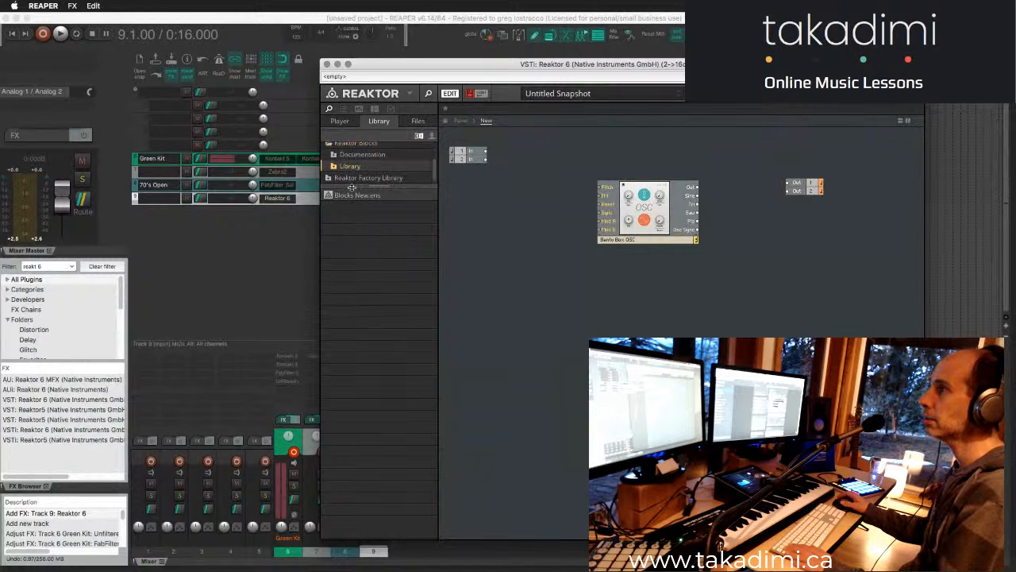
{"action": "left_click_drag", "start_coordinate": [379, 187], "coordinate": [385, 288]}
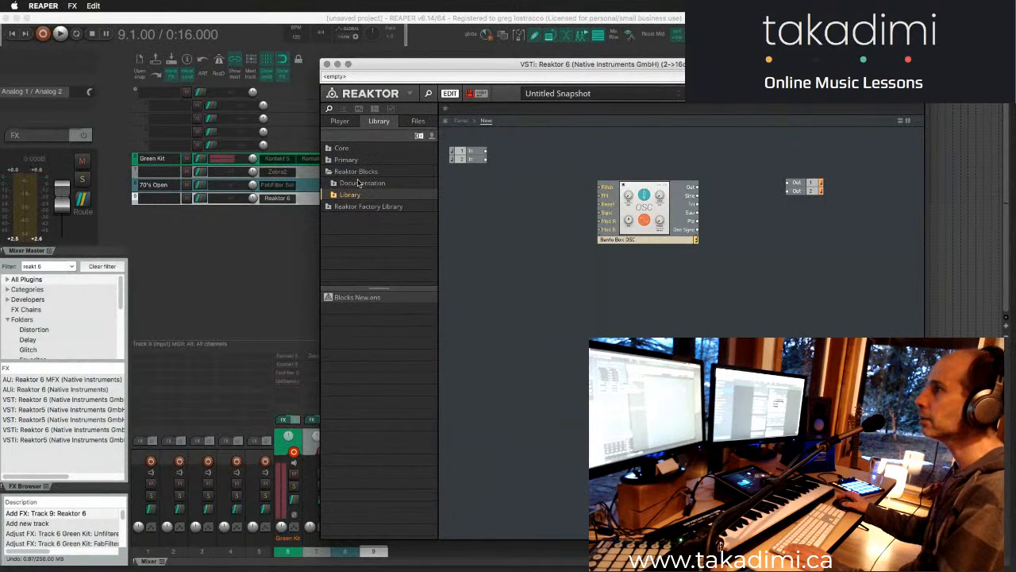
{"action": "left_click", "coordinate": [335, 198]}
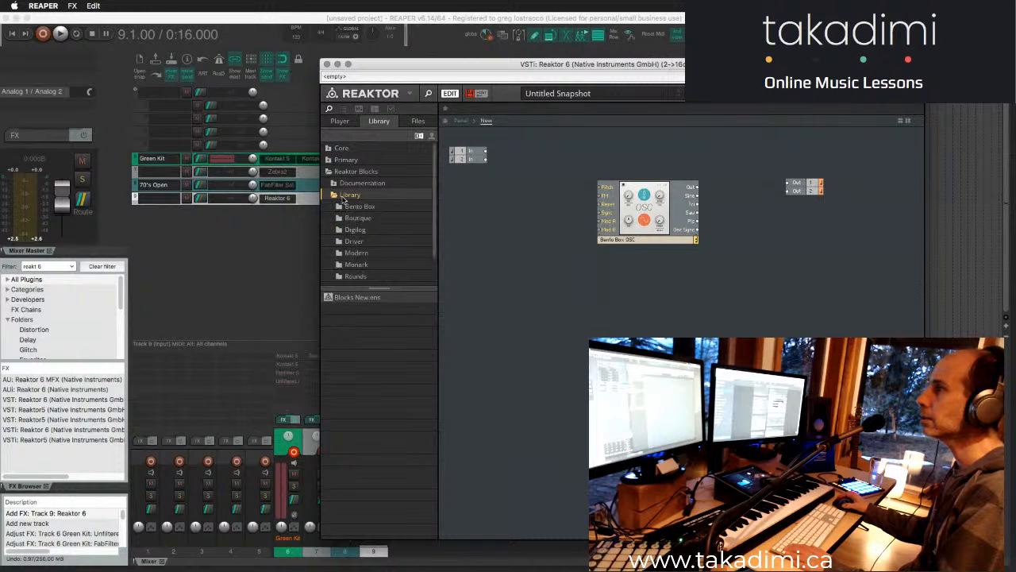
- Collapse the Reaktor Blocks folder and compare the user library's folders with those of the factory library
{"action": "left_click", "coordinate": [352, 124]}
{"action": "left_click", "coordinate": [375, 124]}
{"action": "left_click", "coordinate": [330, 172]}
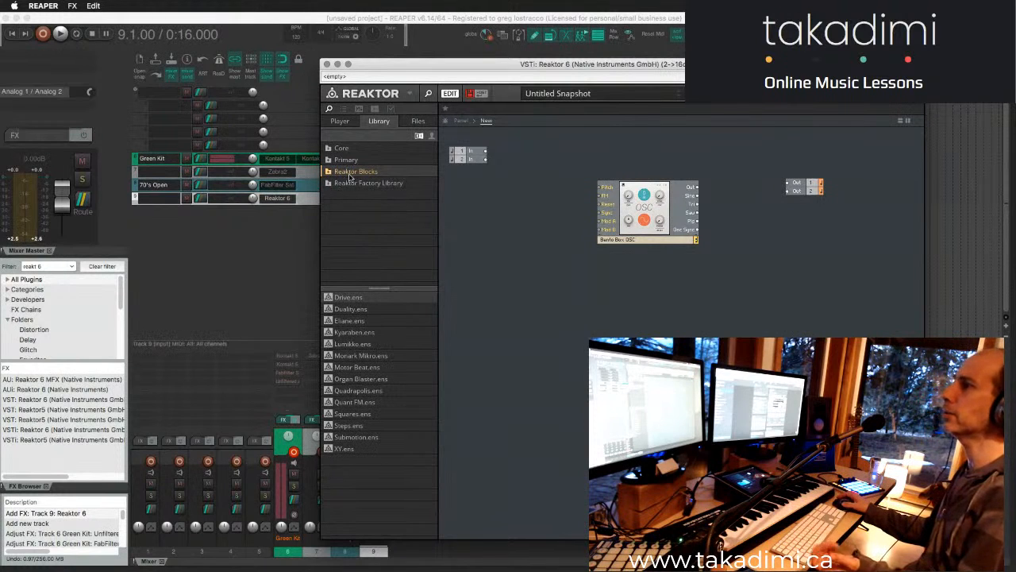
{"action": "left_click", "coordinate": [431, 137]}
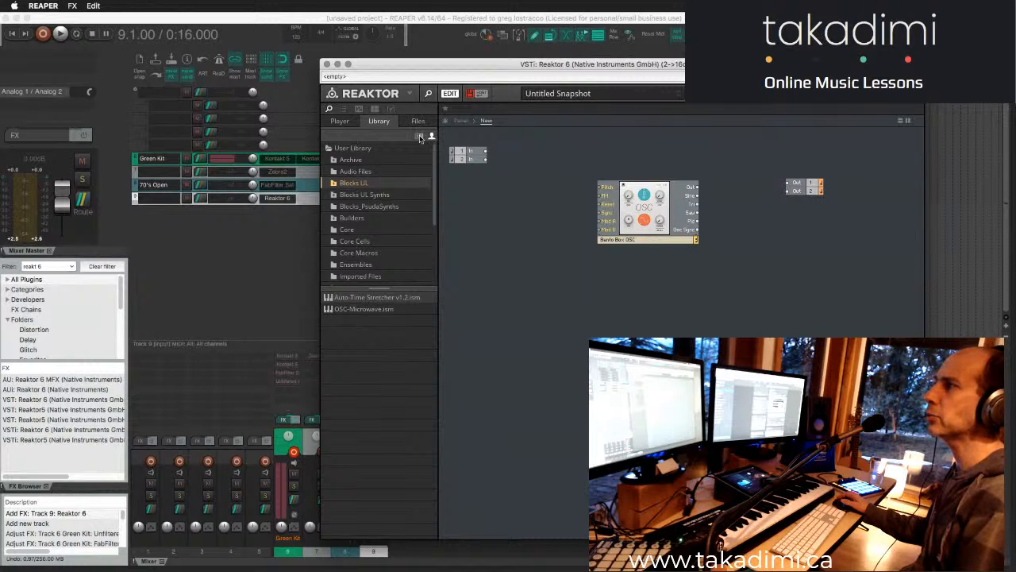
{"action": "left_click", "coordinate": [420, 135]}
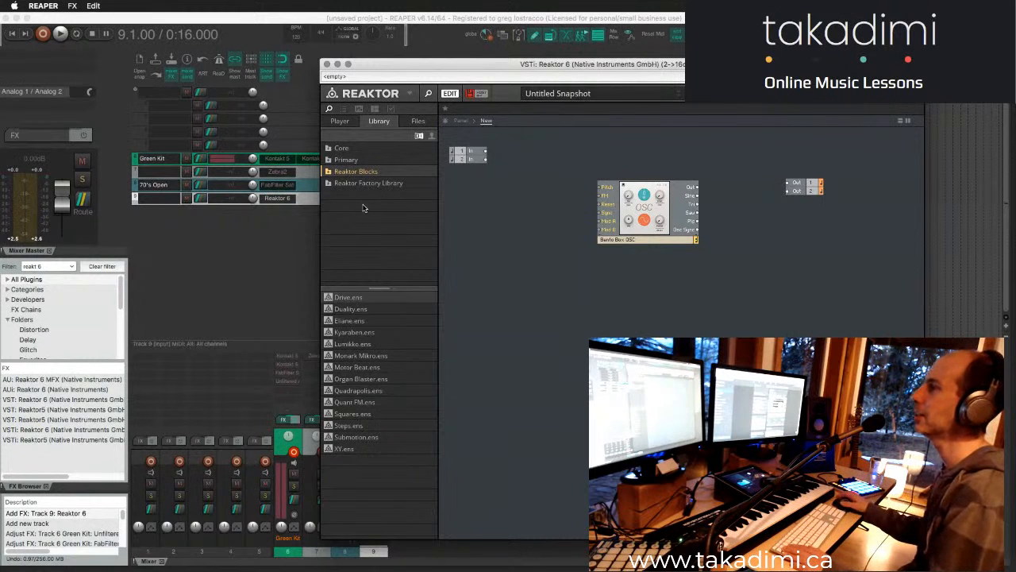
{"action": "left_click", "coordinate": [350, 182]}
{"action": "left_click", "coordinate": [357, 174]}
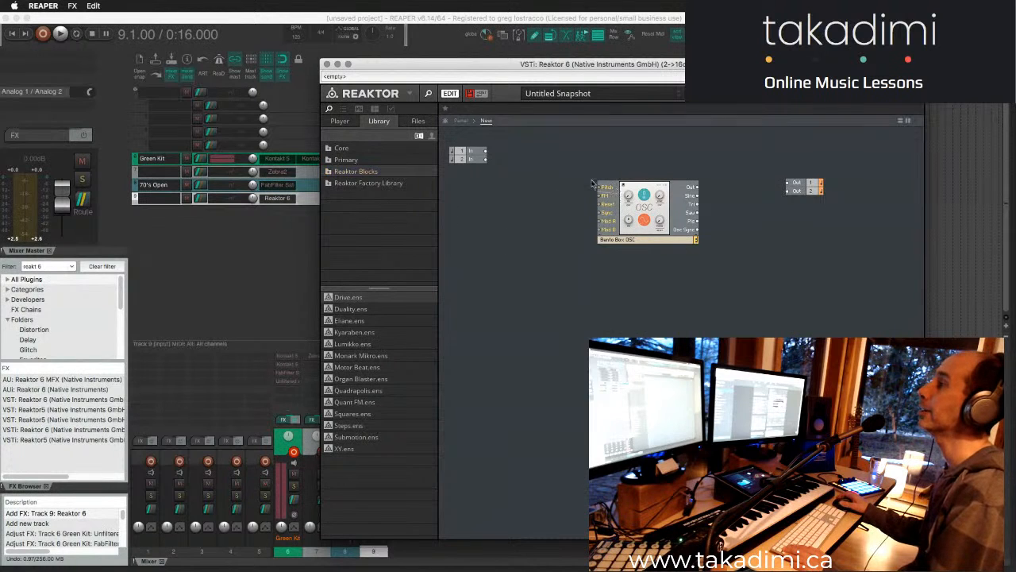
- Select the Bento Box OSC block and shift it slightly toward the input terminals
{"action": "left_click_drag", "start_coordinate": [732, 267], "coordinate": [598, 172]}
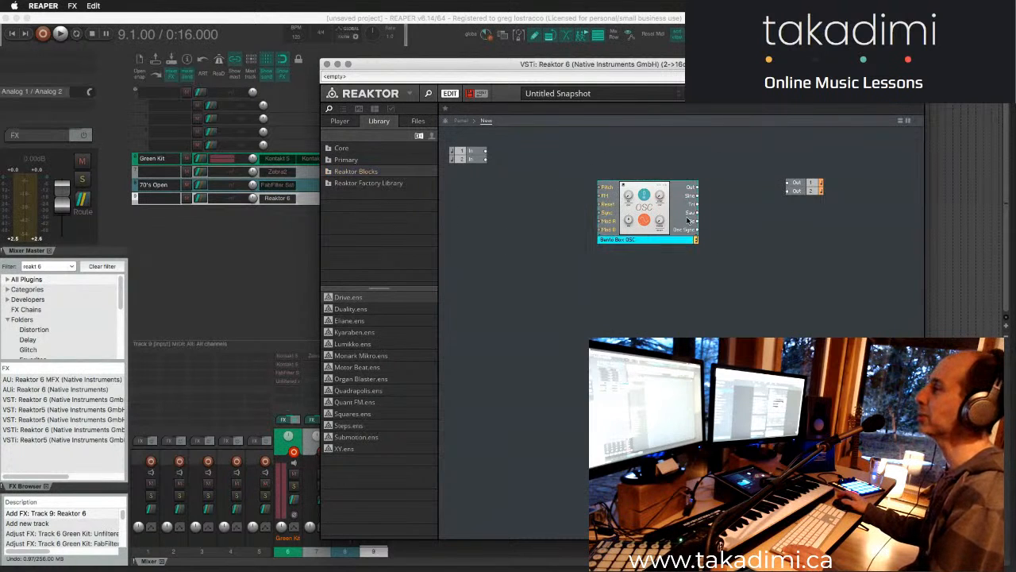
{"action": "left_click_drag", "start_coordinate": [661, 230], "coordinate": [650, 233]}
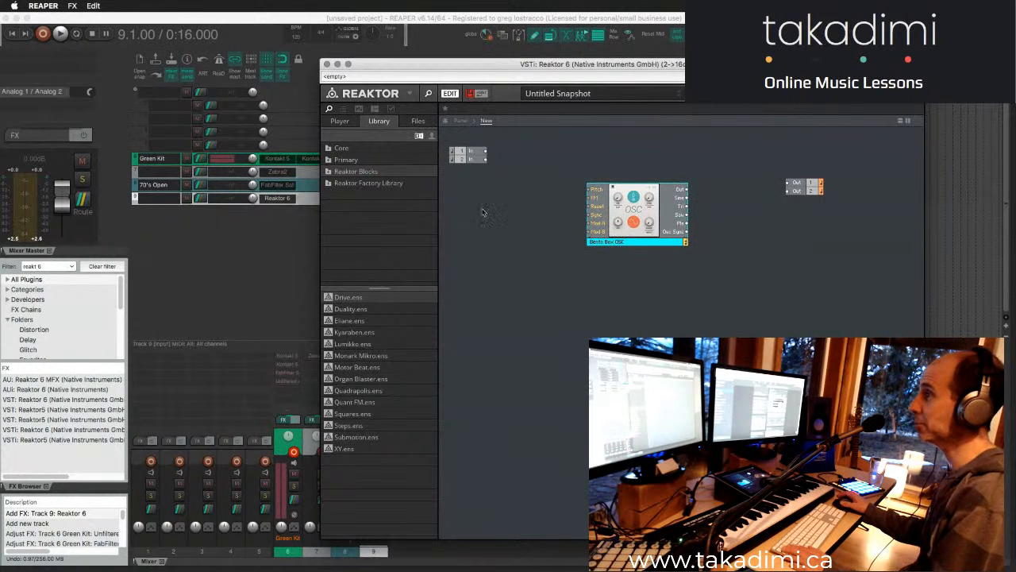
{"action": "left_click", "coordinate": [474, 213]}
- Expand Reaktor Blocks and its Library folder in the factory library and list the Bento Box modules
{"action": "left_click", "coordinate": [345, 173]}
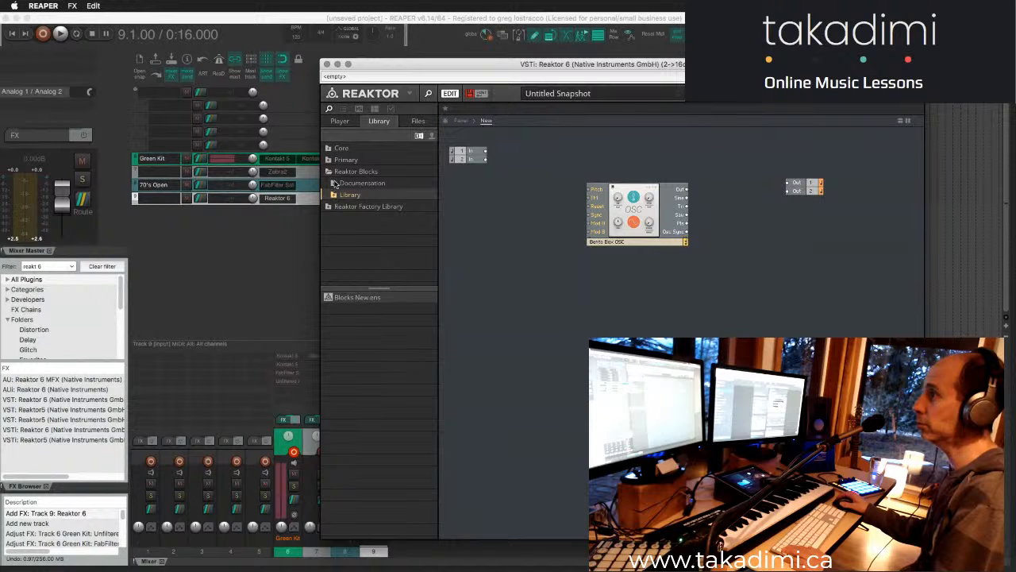
{"action": "left_click", "coordinate": [348, 172]}
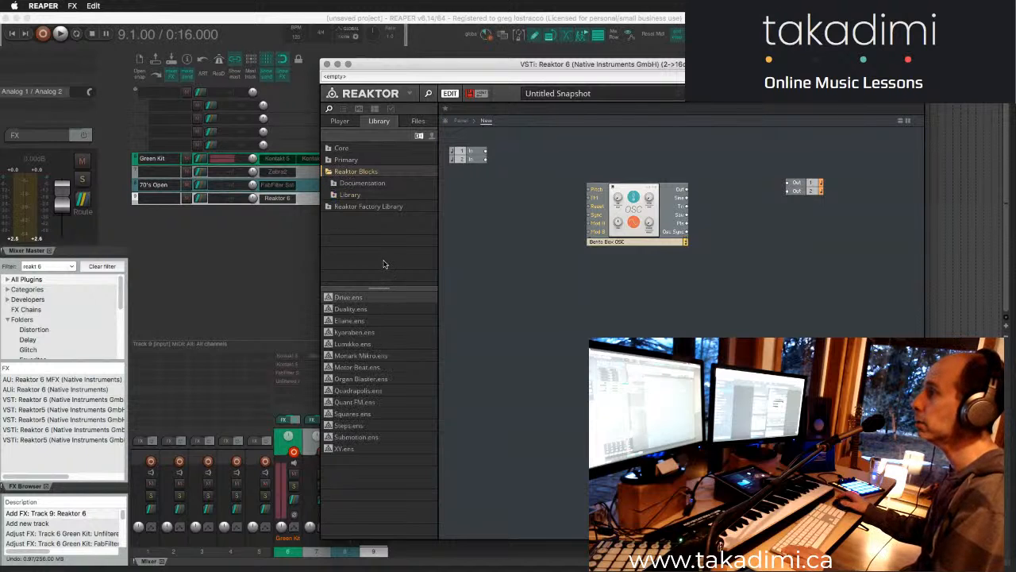
{"action": "left_click", "coordinate": [336, 195]}
{"action": "left_click", "coordinate": [356, 208]}
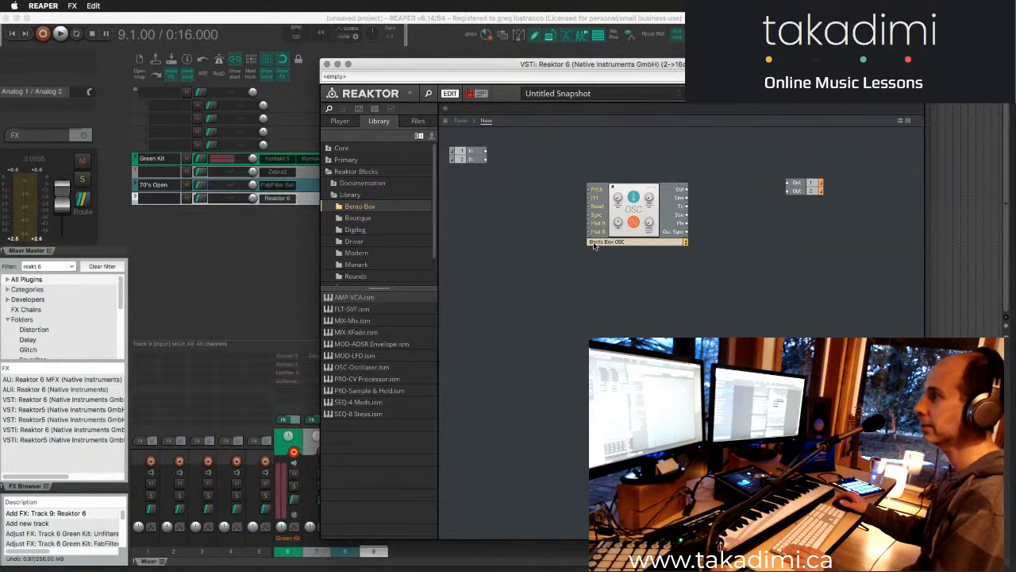
- Add the Bento Box FLT-SVF filter block below the oscillator and reposition both blocks to leave space between them
{"action": "left_click_drag", "start_coordinate": [658, 243], "coordinate": [650, 237]}
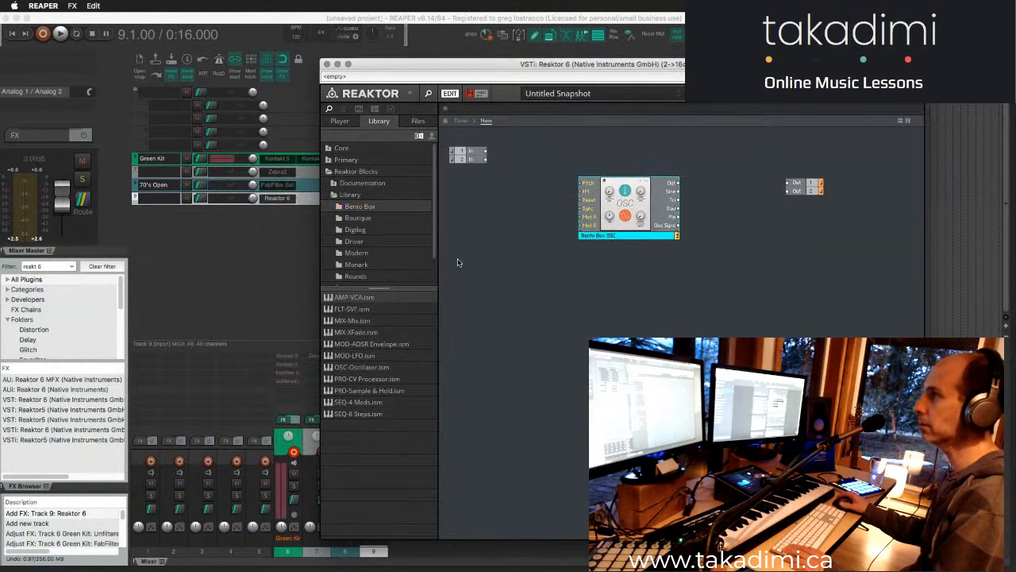
{"action": "left_click_drag", "start_coordinate": [343, 309], "coordinate": [671, 318]}
{"action": "left_click_drag", "start_coordinate": [713, 348], "coordinate": [657, 325]}
{"action": "left_click_drag", "start_coordinate": [640, 219], "coordinate": [599, 213]}
{"action": "left_click", "coordinate": [654, 330]}
{"action": "left_click_drag", "start_coordinate": [653, 332], "coordinate": [690, 327]}
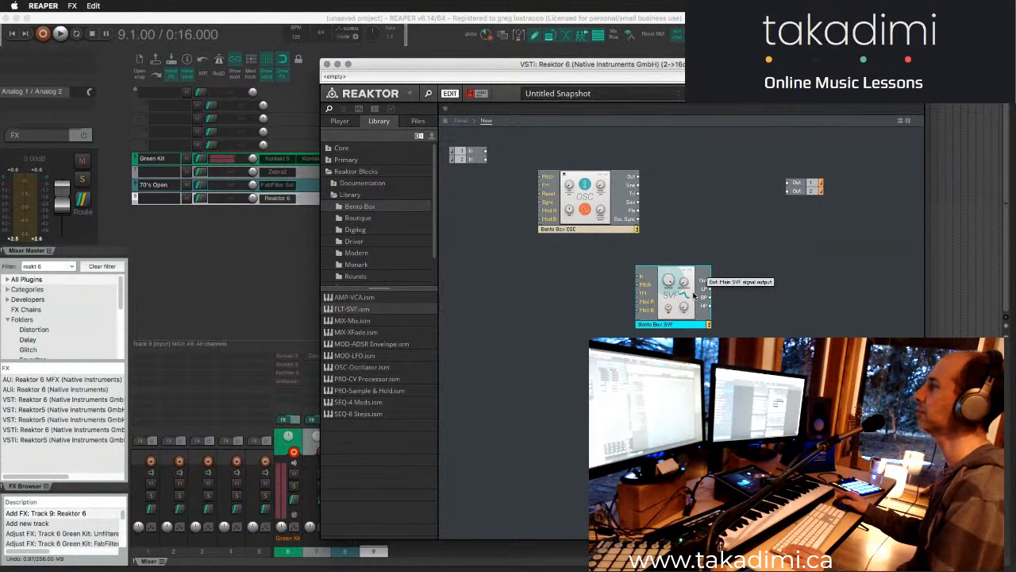
- Add the MOD-ADSR Envelope block beside the SVF filter, shifting the filter aside and placing the oscillator above the envelope
{"action": "mouse_move", "coordinate": [685, 293]}
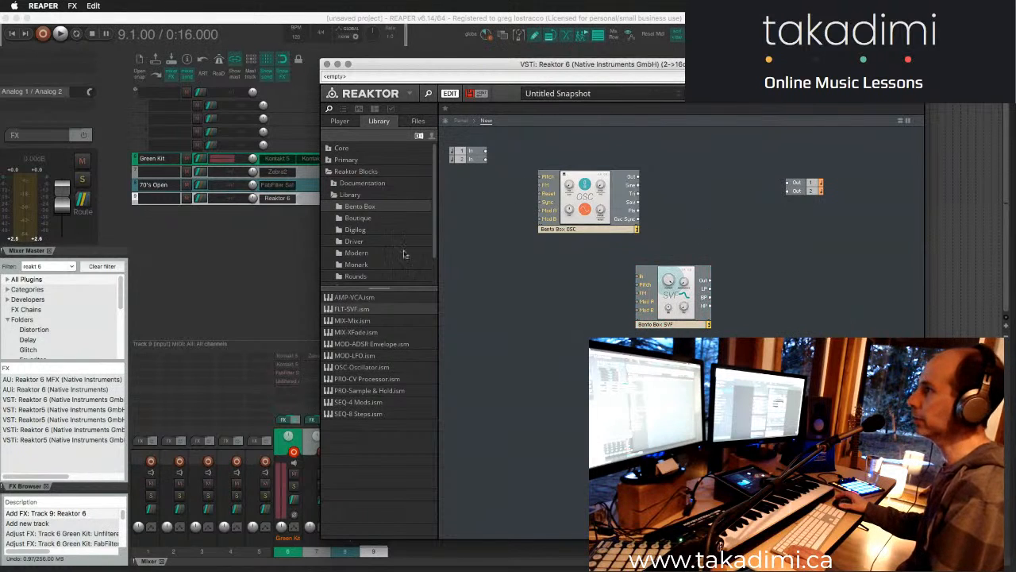
{"action": "left_click", "coordinate": [365, 346]}
{"action": "left_click_drag", "start_coordinate": [680, 302], "coordinate": [767, 318]}
{"action": "left_click_drag", "start_coordinate": [671, 374], "coordinate": [638, 320]}
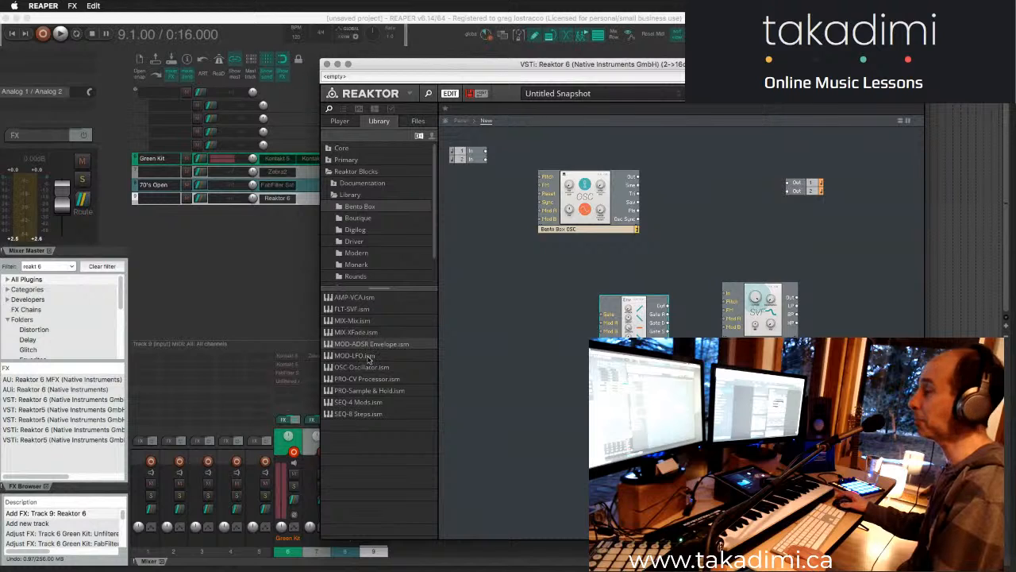
{"action": "left_click", "coordinate": [543, 348]}
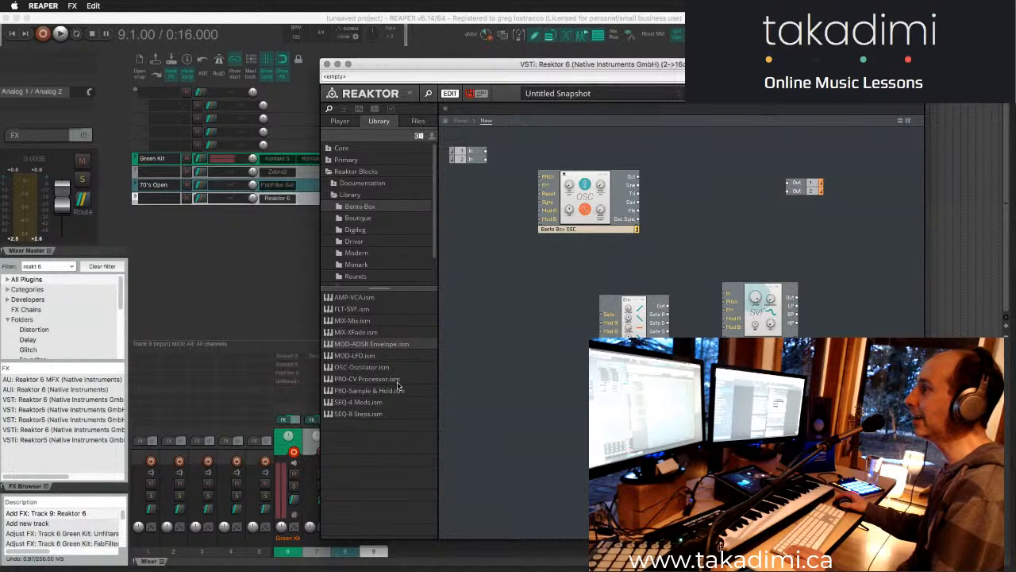
{"action": "left_click_drag", "start_coordinate": [575, 232], "coordinate": [585, 217]}
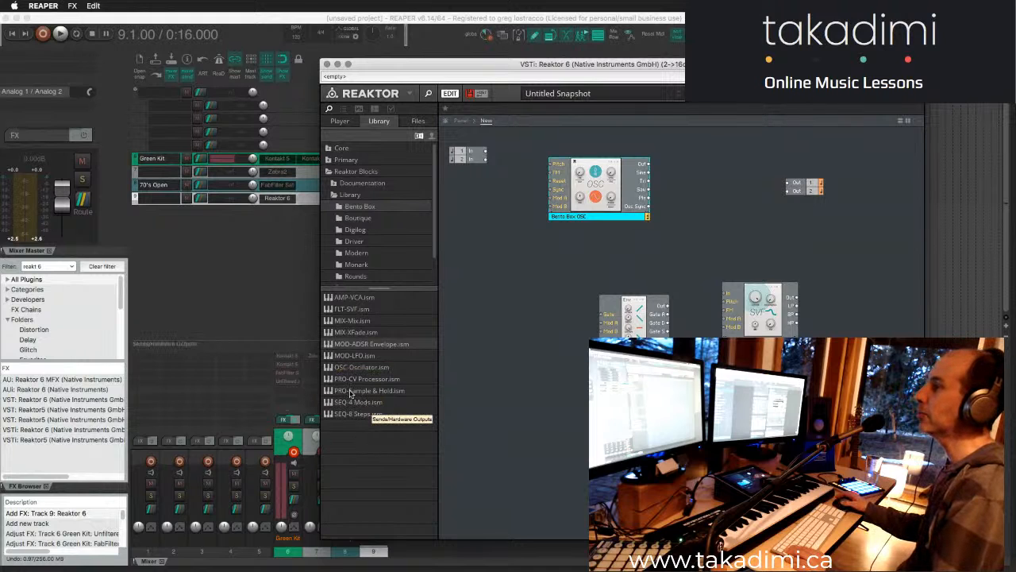
{"action": "left_click_drag", "start_coordinate": [595, 220], "coordinate": [655, 216]}
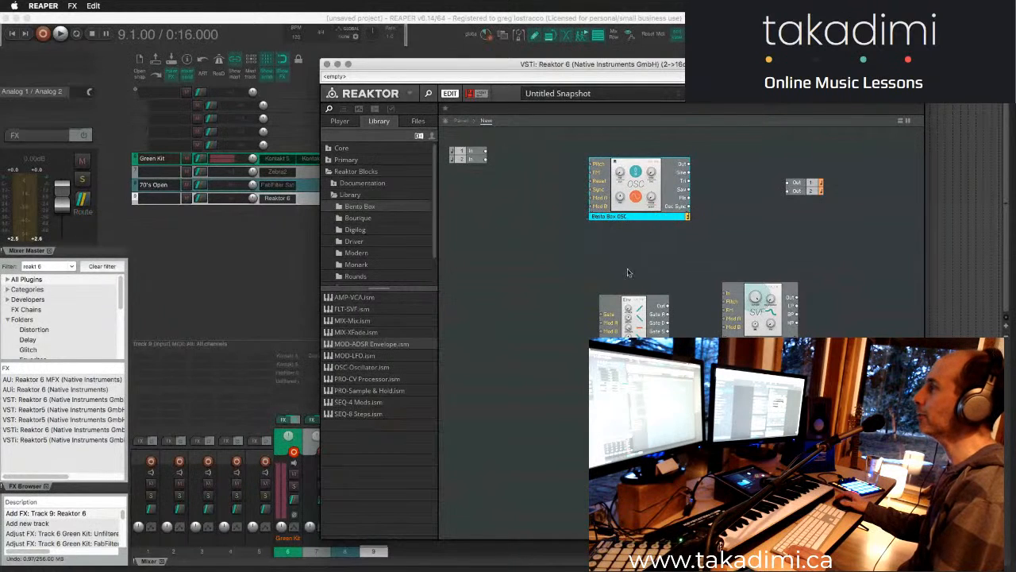
- Add the Bento Box SEQ-8 Steps sequencer to the structure and position it beside the oscillator block
{"action": "left_click_drag", "start_coordinate": [634, 354], "coordinate": [621, 350]}
{"action": "left_click_drag", "start_coordinate": [644, 215], "coordinate": [642, 208]}
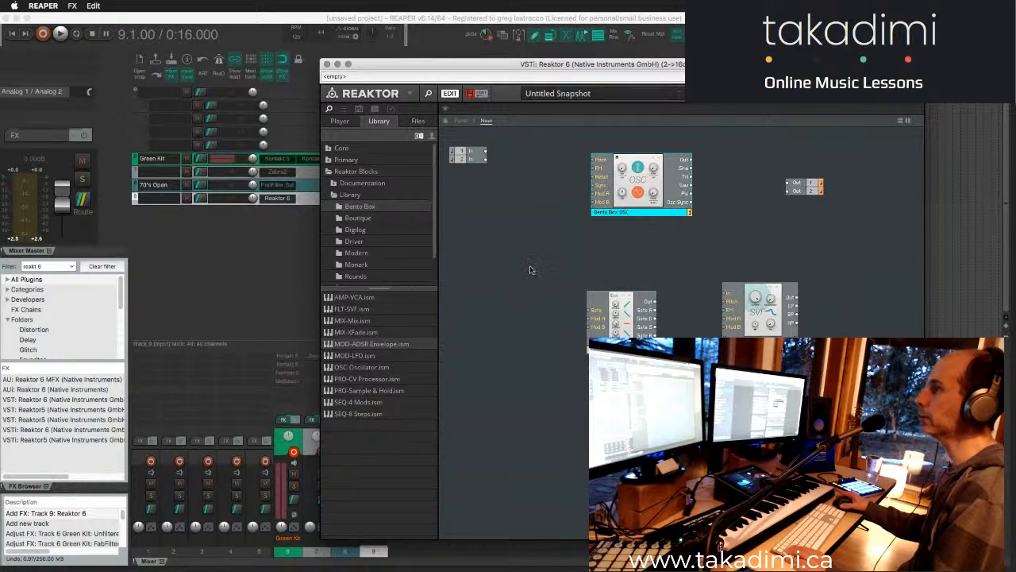
{"action": "left_click_drag", "start_coordinate": [358, 413], "coordinate": [572, 251]}
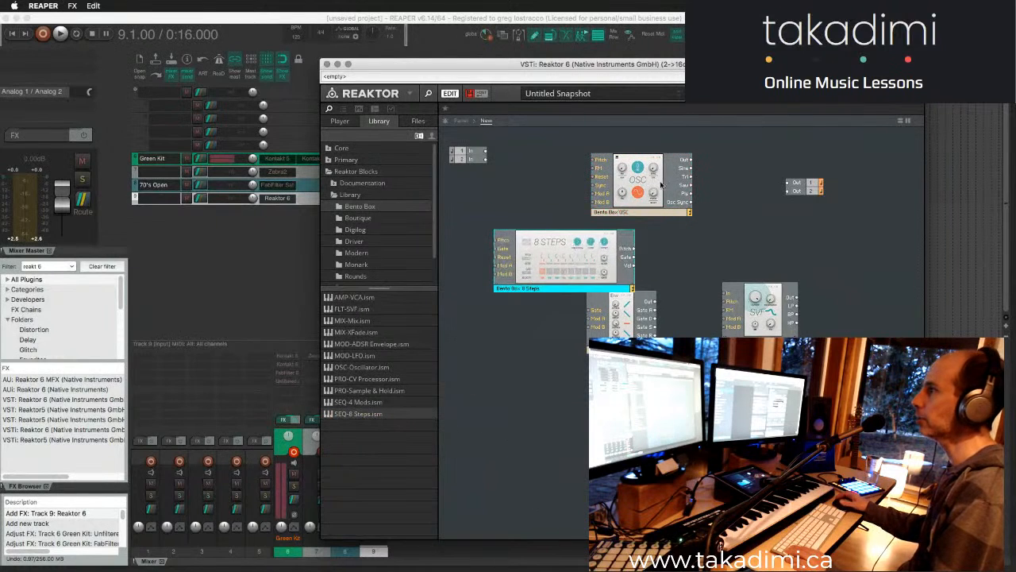
{"action": "left_click_drag", "start_coordinate": [659, 187], "coordinate": [741, 215]}
{"action": "left_click_drag", "start_coordinate": [595, 249], "coordinate": [584, 223]}
- Move both output terminals farther out and add the Bento Box MIX-Mix block beneath them
{"action": "left_click", "coordinate": [800, 184]}
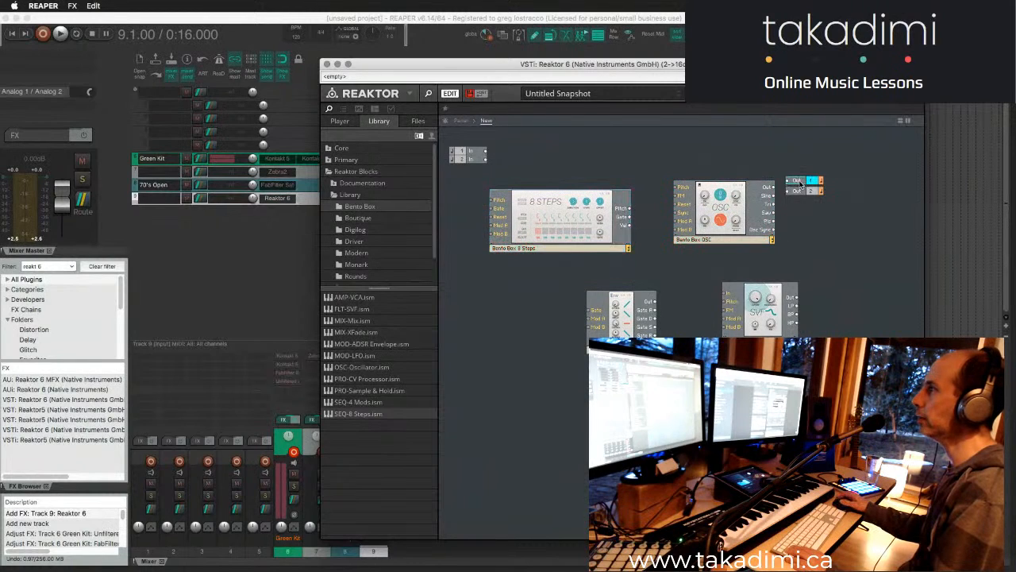
{"action": "left_click_drag", "start_coordinate": [801, 184], "coordinate": [857, 156]}
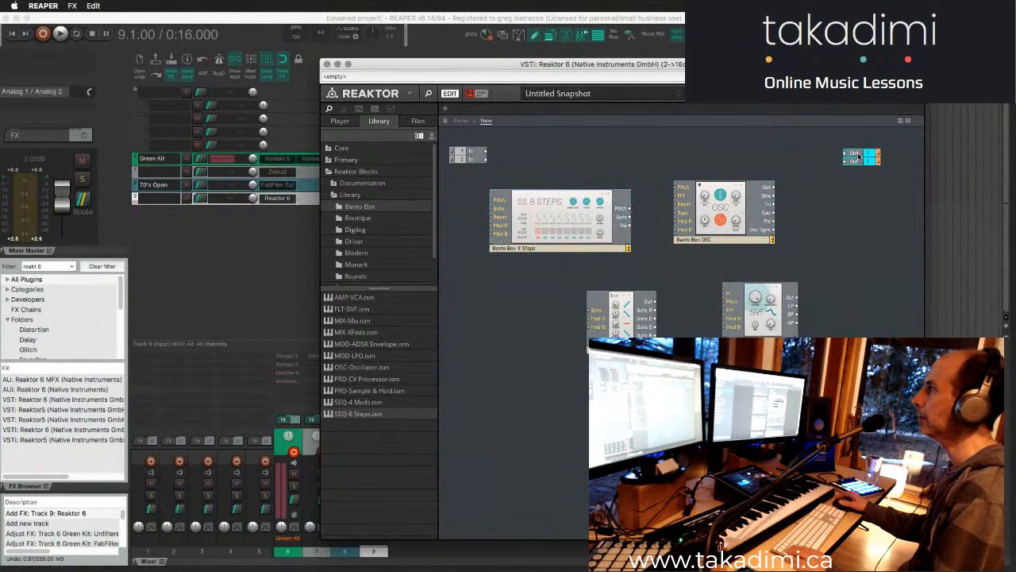
{"action": "mouse_move", "coordinate": [774, 188]}
{"action": "left_mouse_down"}
{"action": "mouse_move", "coordinate": [831, 163]}
{"action": "mouse_move", "coordinate": [791, 185]}
{"action": "left_mouse_up"}
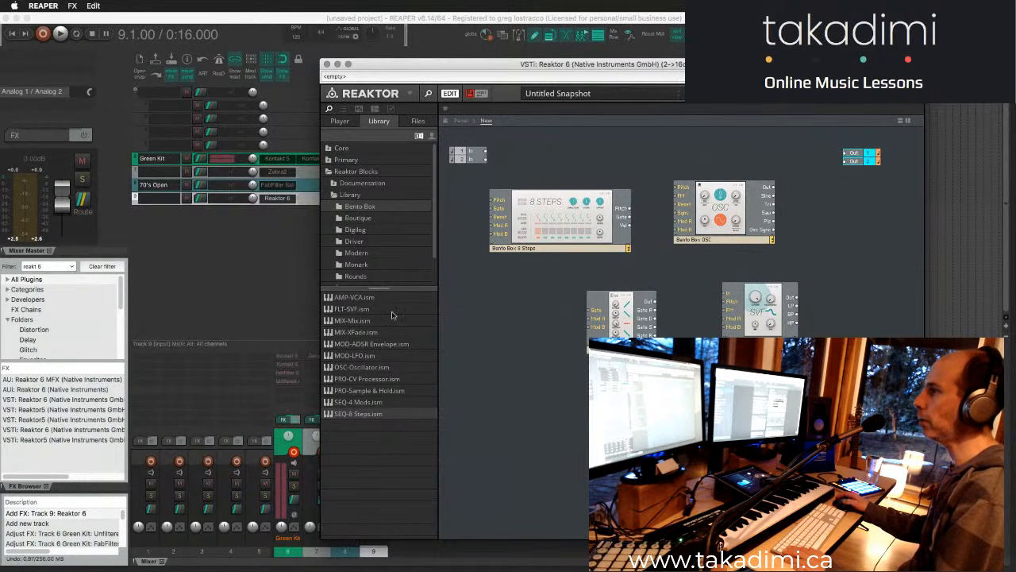
{"action": "left_click", "coordinate": [337, 320]}
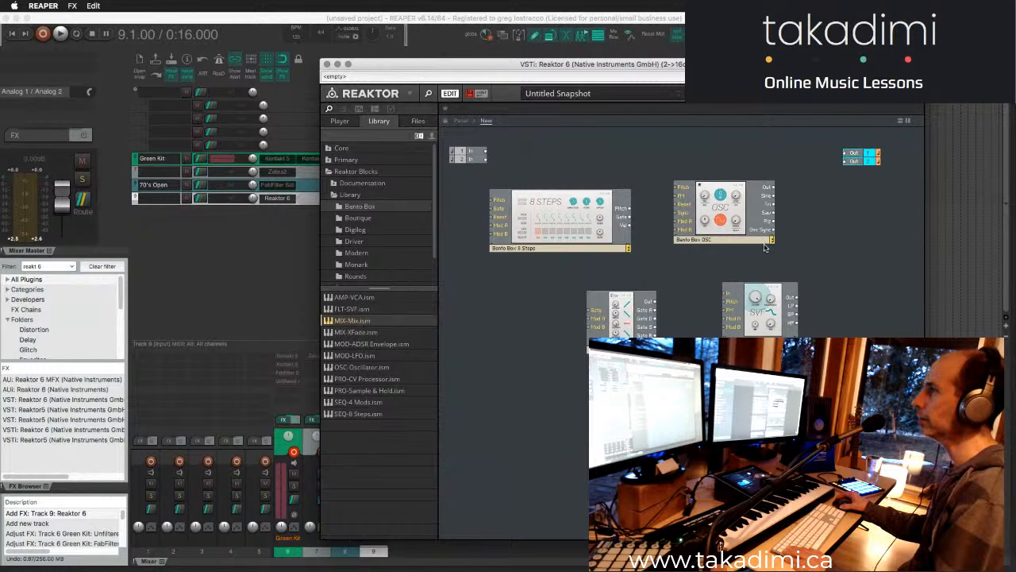
{"action": "left_click_drag", "start_coordinate": [347, 322], "coordinate": [846, 228]}
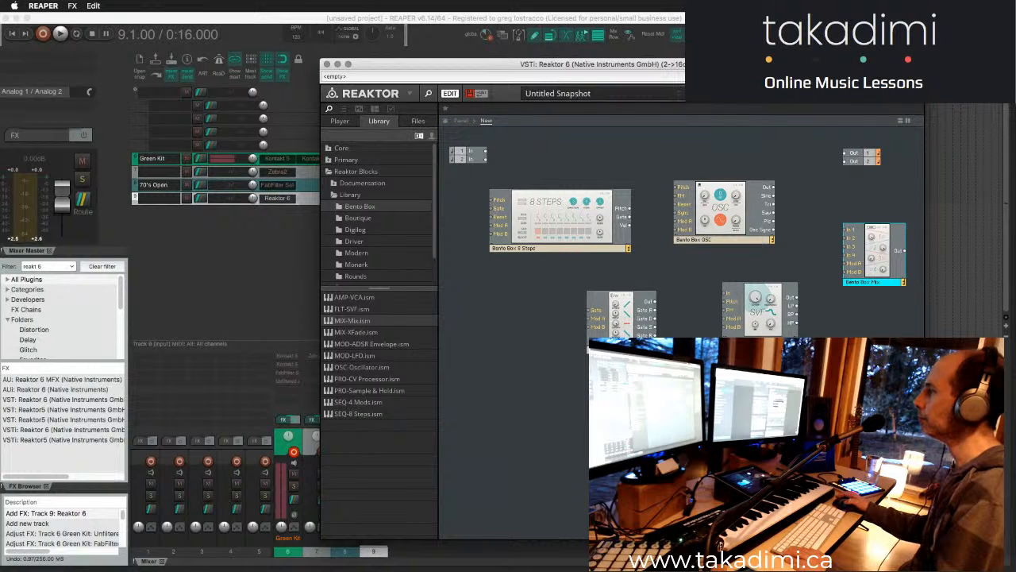
- Reposition and enlarge the Reaktor window, and line up the Mix block in front of the output terminals
{"action": "double_click", "coordinate": [698, 64]}
{"action": "left_click_drag", "start_coordinate": [630, 66], "coordinate": [479, 29]}
{"action": "left_click_drag", "start_coordinate": [889, 535], "coordinate": [940, 553]}
{"action": "left_click_drag", "start_coordinate": [741, 148], "coordinate": [846, 172]}
{"action": "left_click_drag", "start_coordinate": [739, 195], "coordinate": [779, 150]}
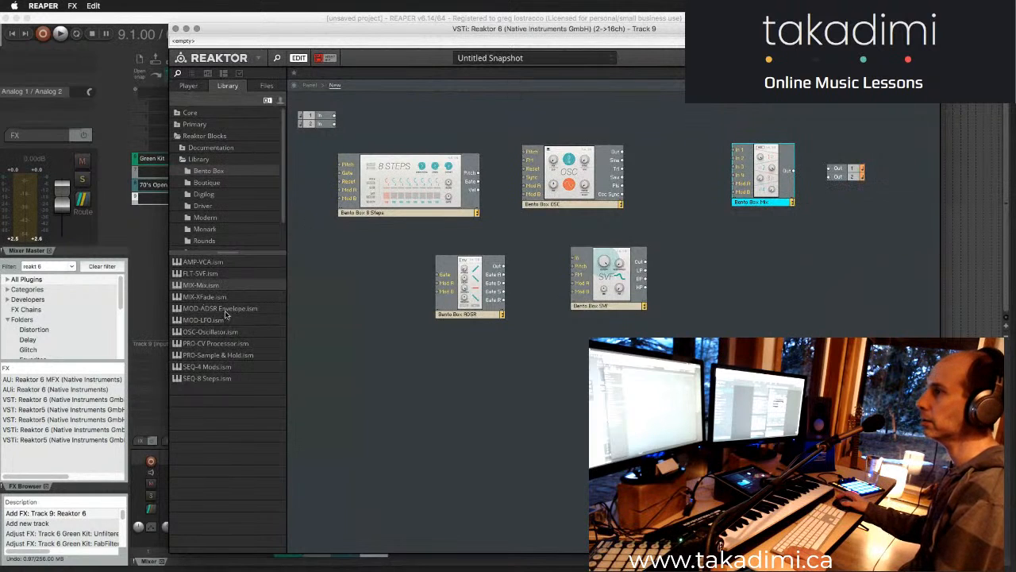
- Shift the 8 Steps and OSC blocks toward the Mix block, leaving space between them
{"action": "left_click", "coordinate": [206, 298]}
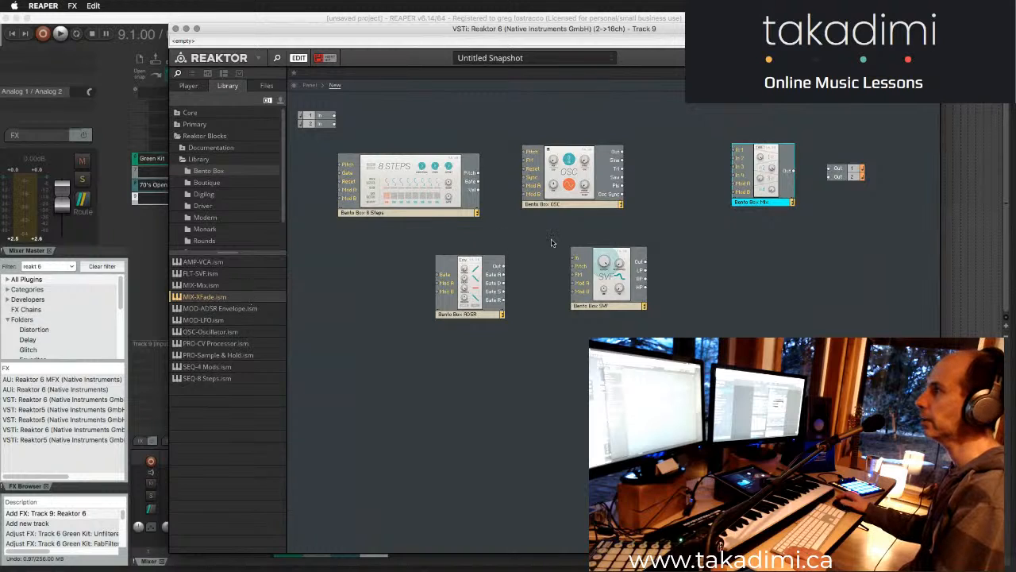
{"action": "left_click_drag", "start_coordinate": [456, 211], "coordinate": [476, 194]}
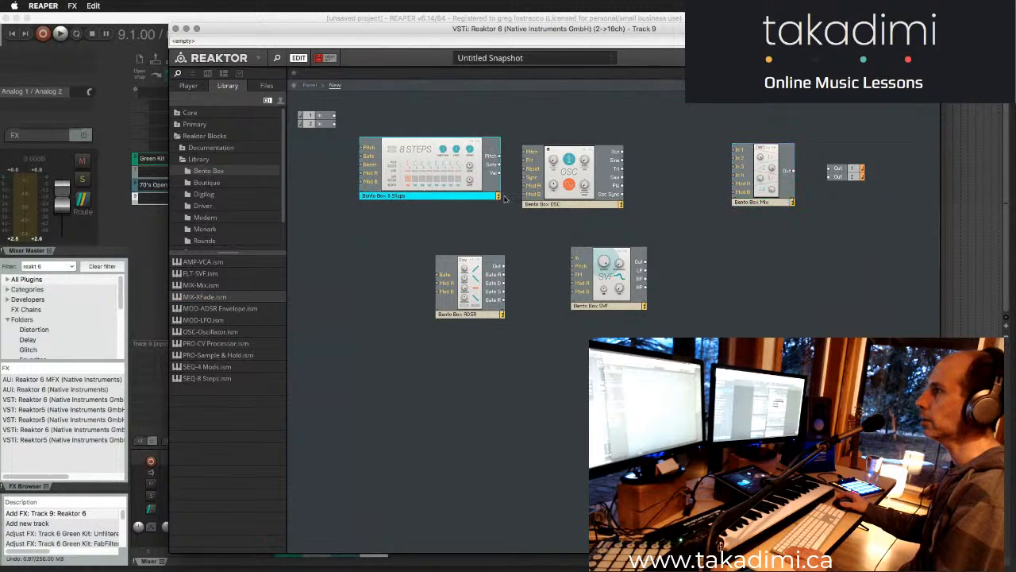
{"action": "left_click_drag", "start_coordinate": [565, 204], "coordinate": [617, 201]}
{"action": "left_click_drag", "start_coordinate": [429, 158], "coordinate": [446, 152]}
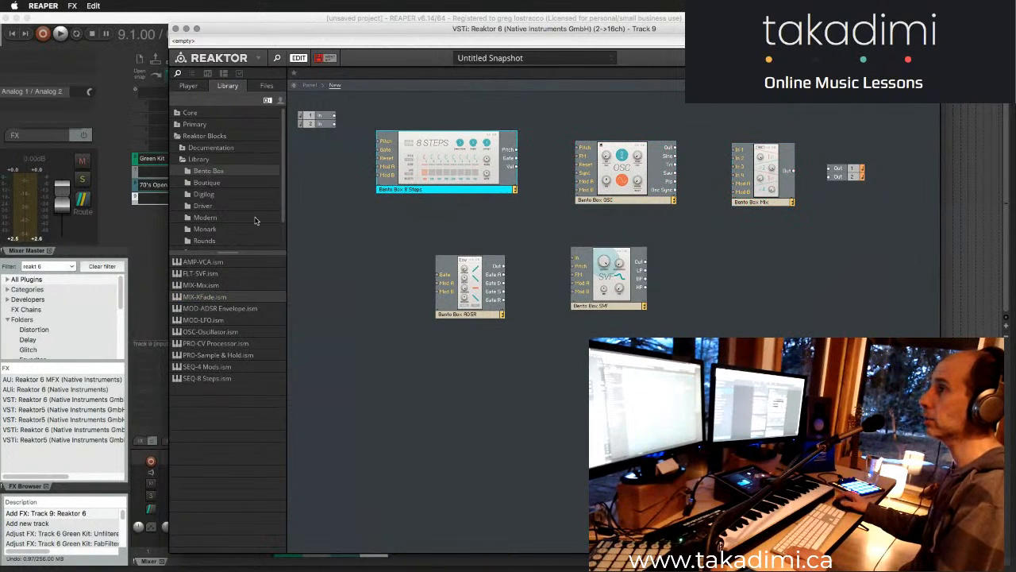
- Add the INT-Clock block from the Util folder beside the 8 Steps sequencer and adjust the sequencer's position
{"action": "scroll", "coordinate": [227, 216], "scroll_direction": "down", "scroll_amount": 2}
{"action": "left_click", "coordinate": [196, 230]}
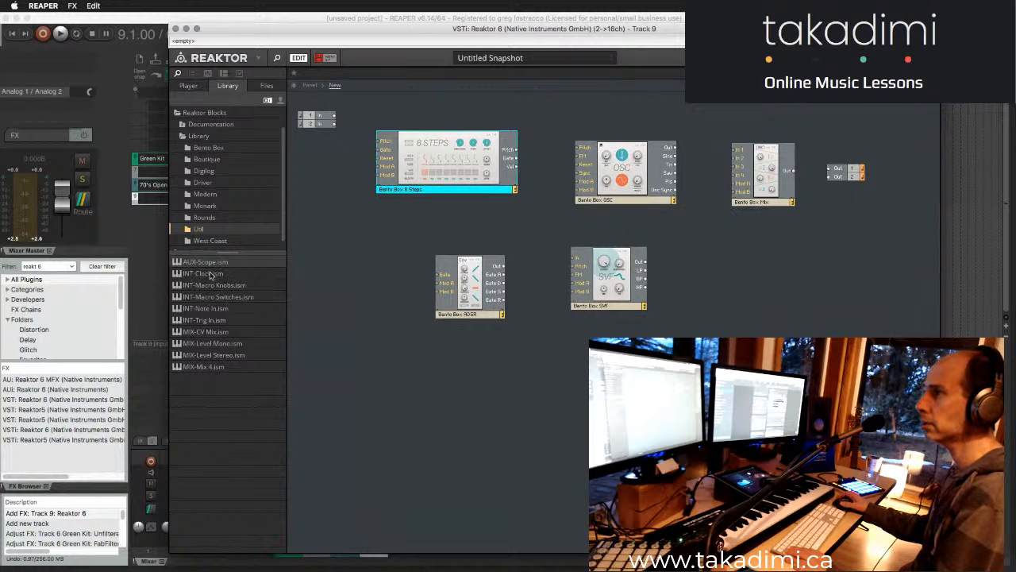
{"action": "left_click_drag", "start_coordinate": [204, 275], "coordinate": [366, 220]}
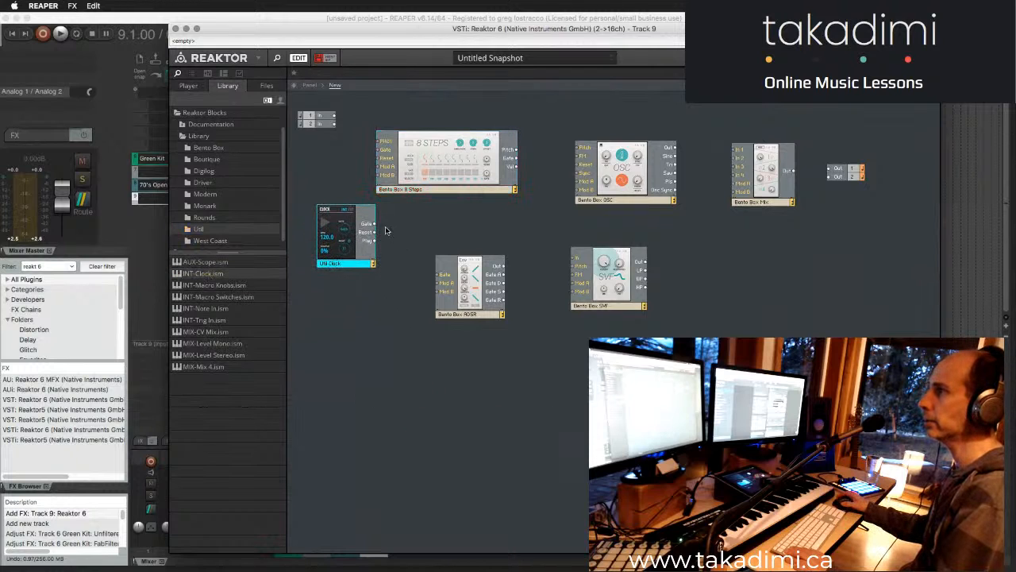
{"action": "left_click_drag", "start_coordinate": [410, 191], "coordinate": [426, 196]}
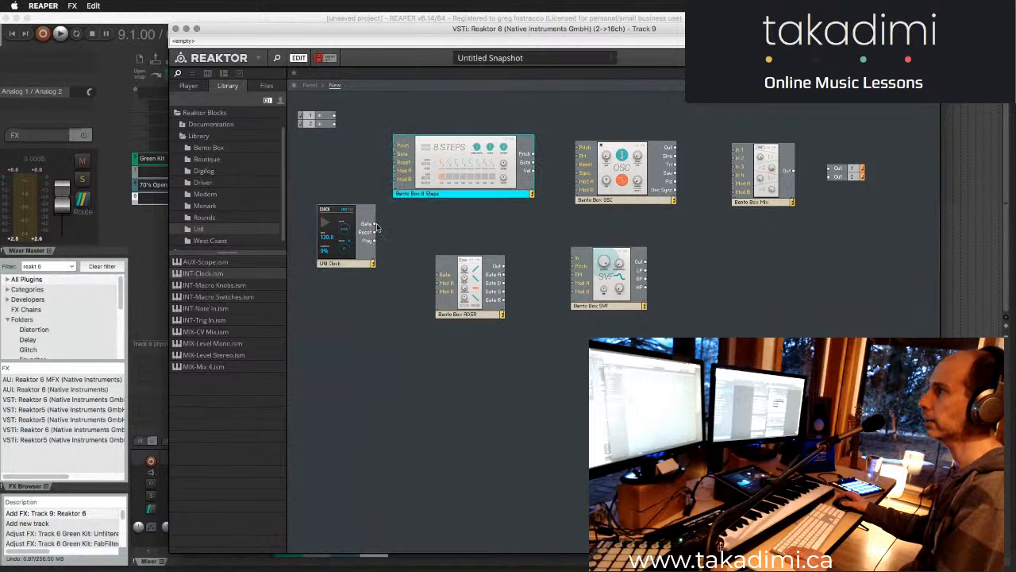
{"action": "left_click_drag", "start_coordinate": [374, 224], "coordinate": [400, 147]}
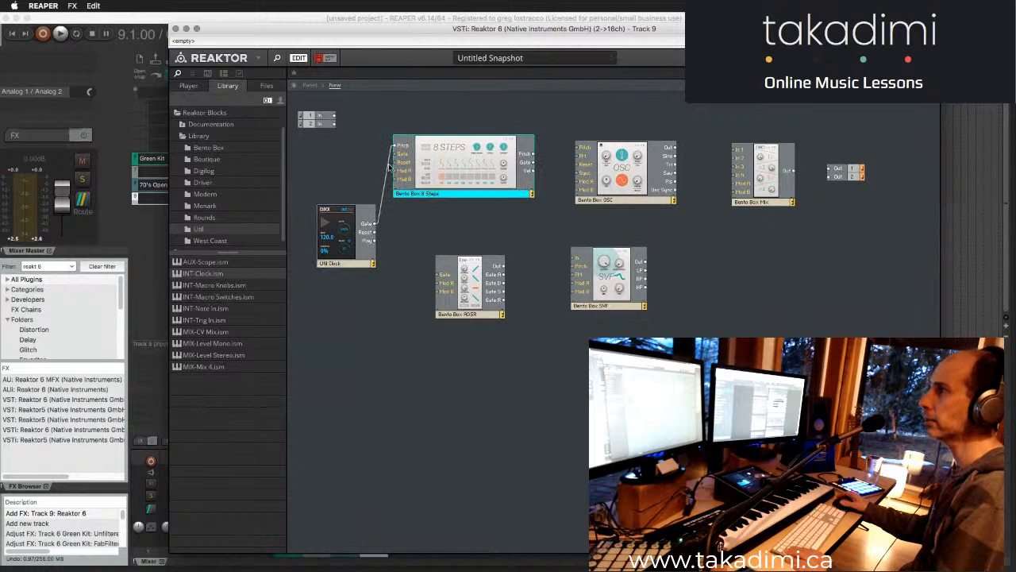
{"action": "left_click", "coordinate": [372, 156]}
{"action": "left_click", "coordinate": [387, 178]}
{"action": "key", "text": "Delete"}
- Connect the clock's Gate and Reset outputs to the matching 8 Steps inputs and move the clock up beside the sequencer
{"action": "left_click_drag", "start_coordinate": [394, 154], "coordinate": [374, 225]}
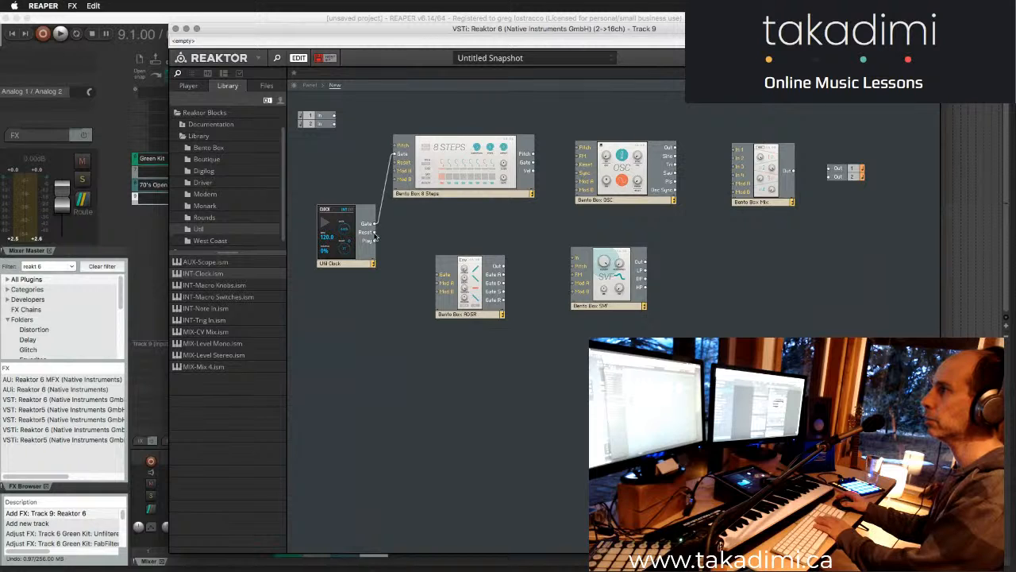
{"action": "left_click_drag", "start_coordinate": [374, 238], "coordinate": [396, 162]}
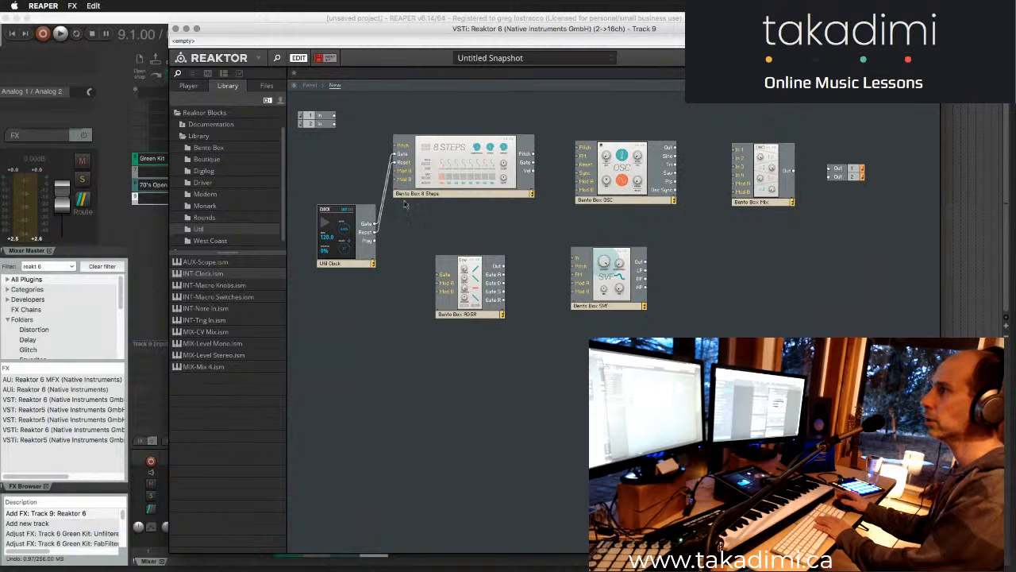
{"action": "left_click_drag", "start_coordinate": [350, 252], "coordinate": [339, 219]}
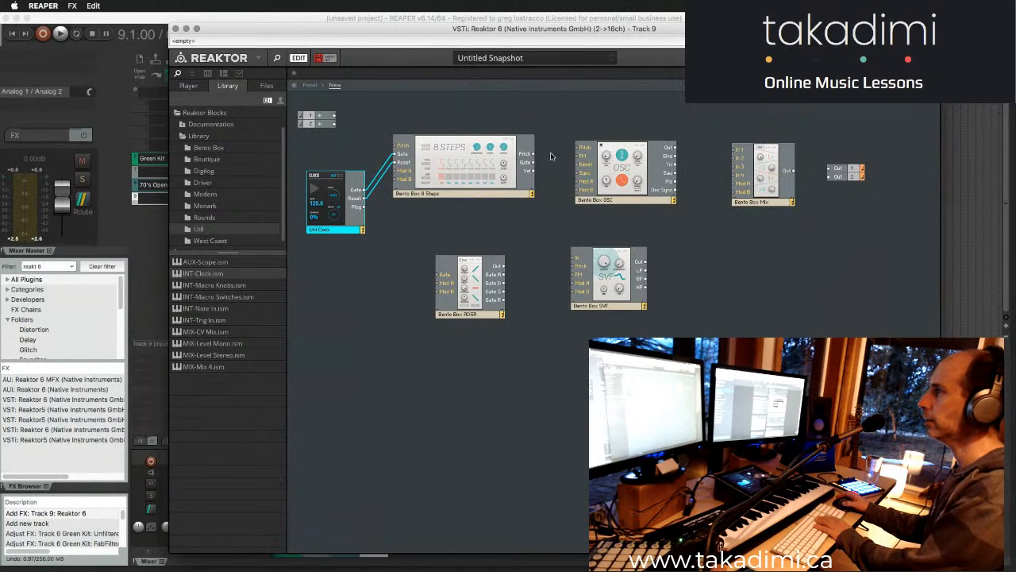
- Connect the 8 Steps Pitch output to the OSC Pitch input and its Gate output to the ADSR Gate input, repositioning the ADSR and SVF blocks
{"action": "left_click_drag", "start_coordinate": [532, 154], "coordinate": [578, 148]}
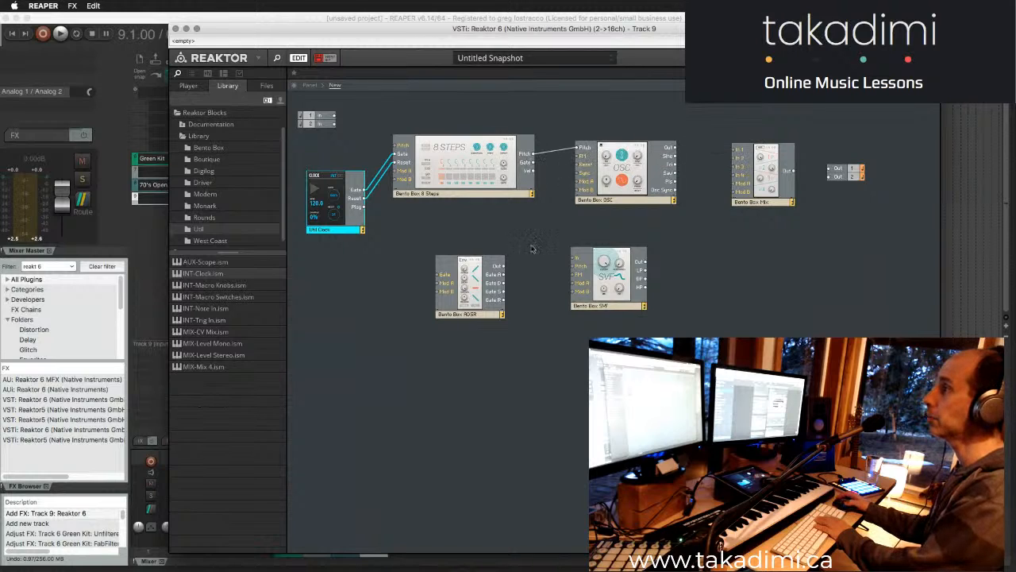
{"action": "left_click_drag", "start_coordinate": [603, 309], "coordinate": [637, 310]}
{"action": "left_click_drag", "start_coordinate": [479, 316], "coordinate": [517, 298]}
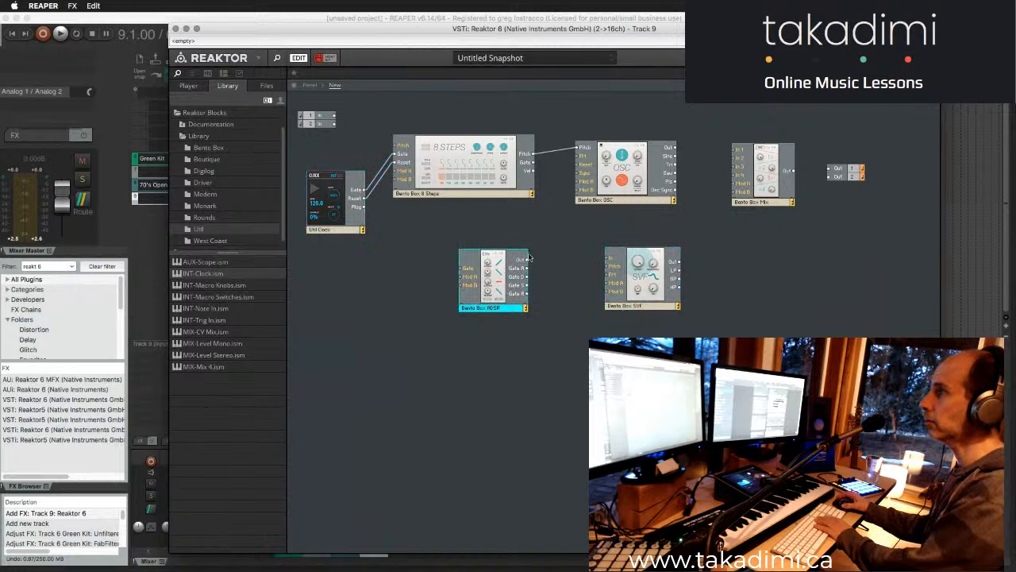
{"action": "left_click_drag", "start_coordinate": [532, 165], "coordinate": [463, 268]}
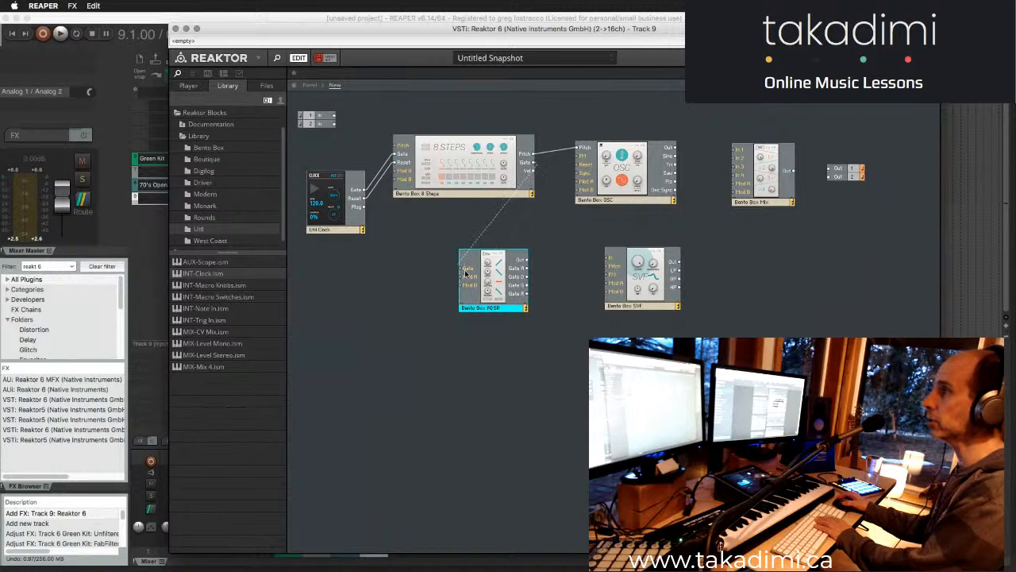
{"action": "left_click_drag", "start_coordinate": [501, 308], "coordinate": [540, 304]}
{"action": "left_click_drag", "start_coordinate": [655, 312], "coordinate": [648, 316]}
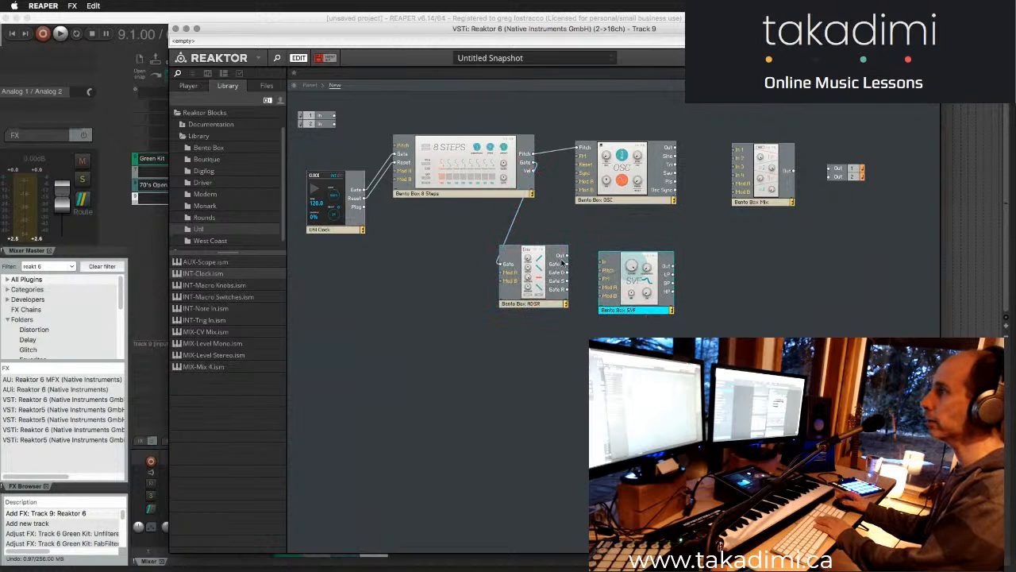
{"action": "mouse_move", "coordinate": [590, 260]}
{"action": "left_mouse_down"}
{"action": "mouse_move", "coordinate": [583, 252]}
{"action": "mouse_move", "coordinate": [603, 262]}
{"action": "left_mouse_up"}
{"action": "left_click_drag", "start_coordinate": [640, 313], "coordinate": [706, 291]}
{"action": "left_click_drag", "start_coordinate": [658, 259], "coordinate": [681, 243]}
{"action": "left_click_drag", "start_coordinate": [567, 255], "coordinate": [606, 252]}
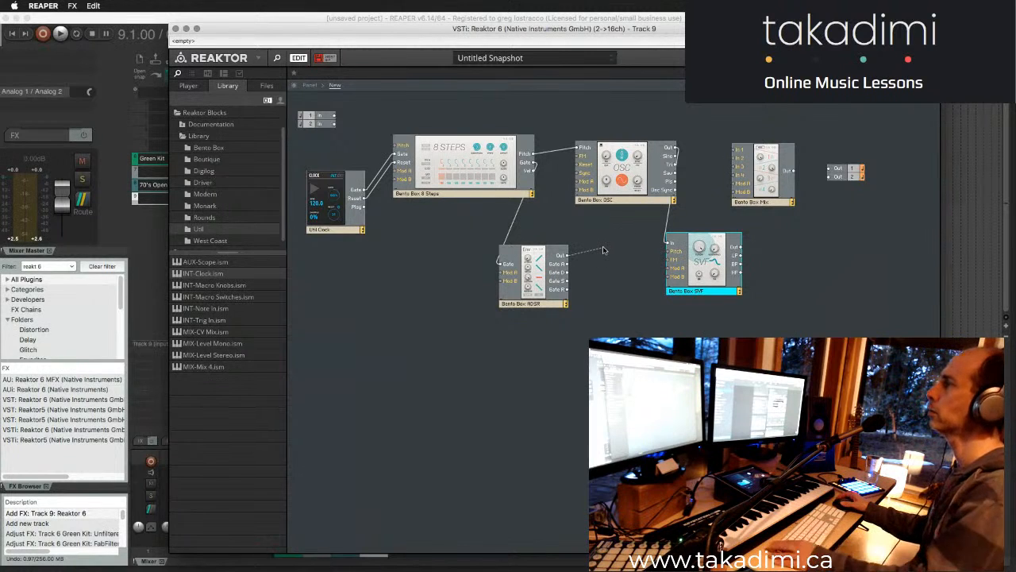
{"action": "left_click", "coordinate": [667, 221]}
{"action": "key", "text": "Delete"}
{"action": "left_click_drag", "start_coordinate": [708, 294], "coordinate": [713, 297]}
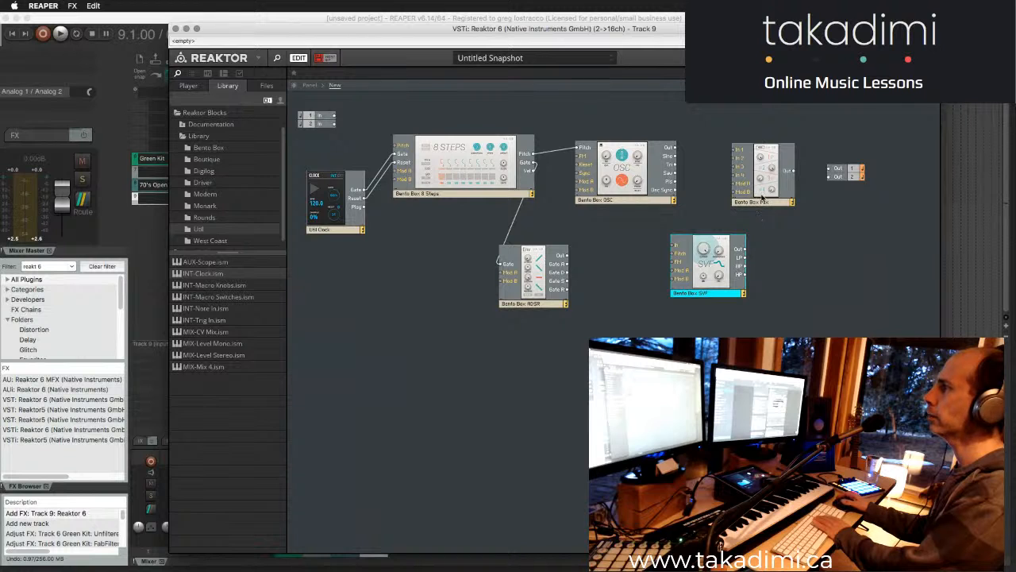
- Move the Mix block out of the way and put a Bento Box AMP-VCA block in its place
{"action": "left_click", "coordinate": [199, 148]}
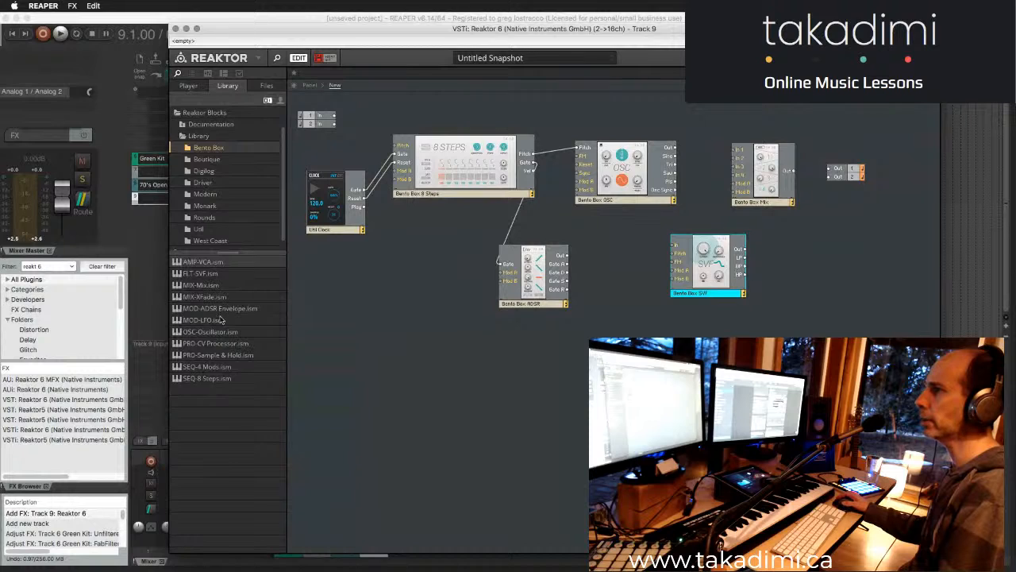
{"action": "left_click_drag", "start_coordinate": [204, 265], "coordinate": [816, 290]}
{"action": "left_click_drag", "start_coordinate": [775, 203], "coordinate": [709, 413]}
{"action": "left_click_drag", "start_coordinate": [844, 347], "coordinate": [752, 196]}
- Wire the ADSR and oscillator outputs into the VCA, and connect the VCA output to output terminal 1
{"action": "left_click_drag", "start_coordinate": [567, 258], "coordinate": [727, 149]}
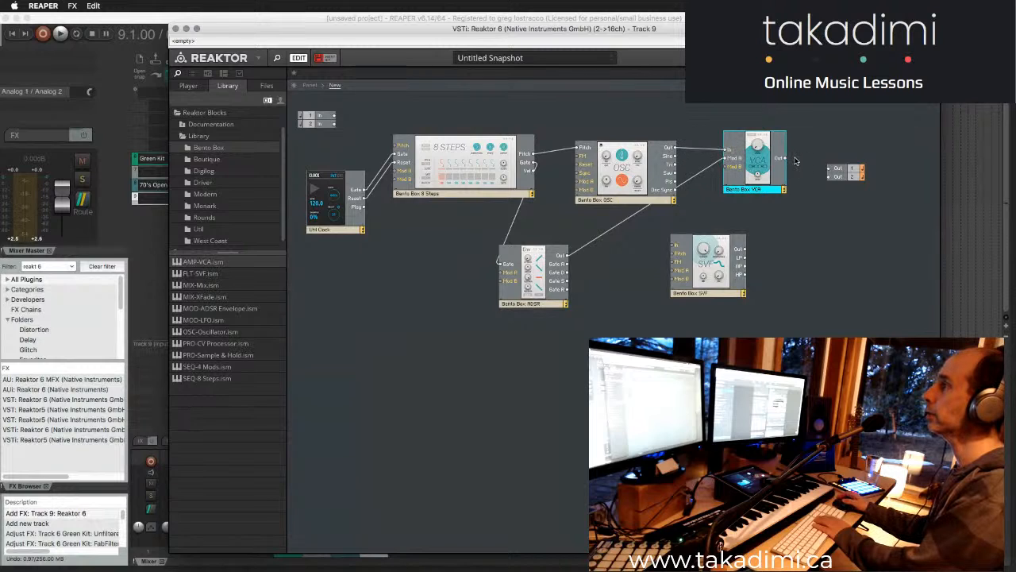
{"action": "left_click_drag", "start_coordinate": [782, 158], "coordinate": [828, 170]}
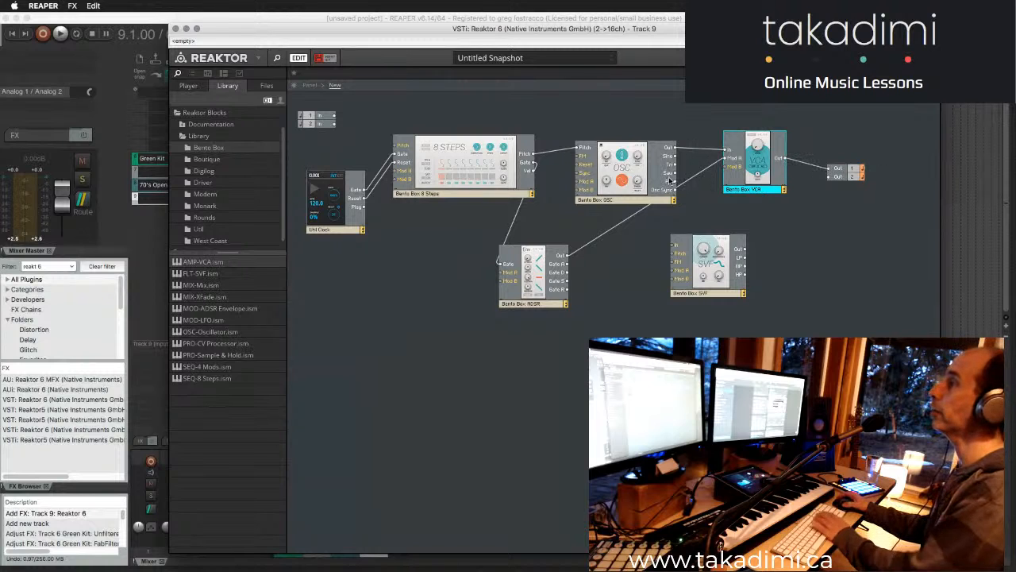
- Show the instrument panel, arrange 8 Steps and Clock in a row below the other blocks, and start the clock
{"action": "left_click", "coordinate": [308, 85]}
{"action": "left_click_drag", "start_coordinate": [542, 97], "coordinate": [411, 242]}
{"action": "left_click_drag", "start_coordinate": [392, 97], "coordinate": [318, 262]}
{"action": "left_click_drag", "start_coordinate": [375, 395], "coordinate": [374, 270]}
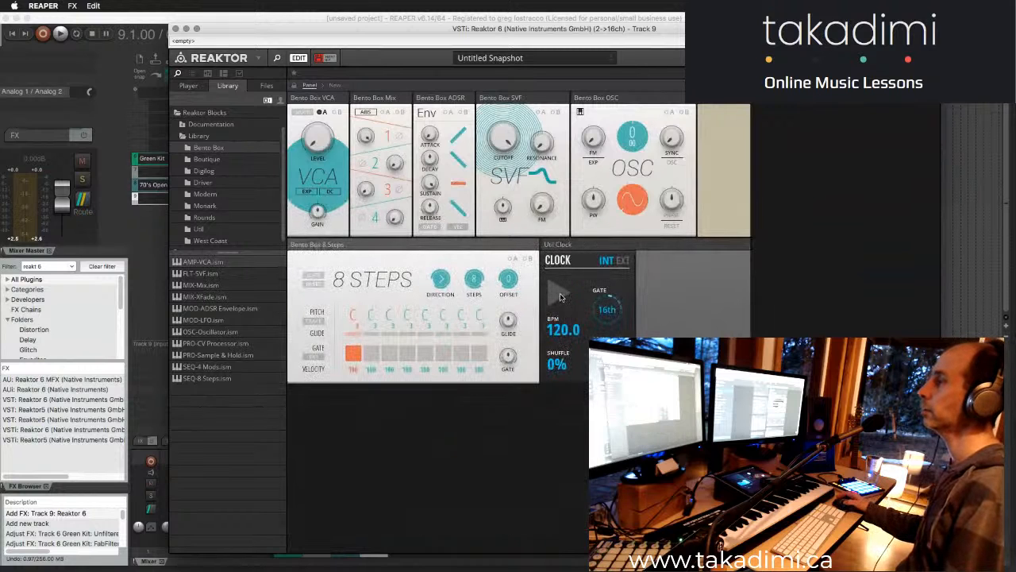
{"action": "left_click", "coordinate": [559, 294]}
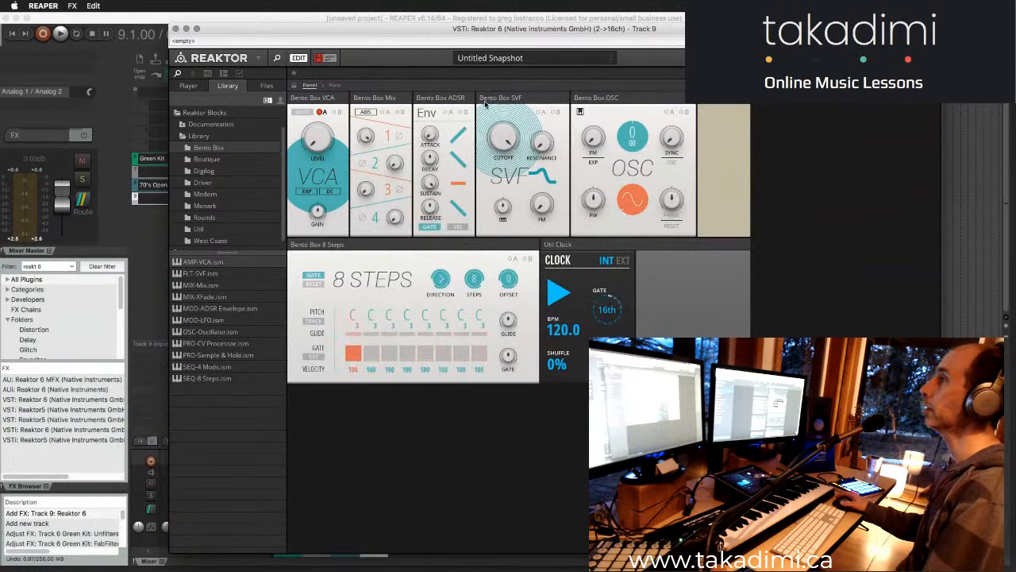
- Check the wiring in the structure, return to the panel, and enable the gates of sequencer steps 2, 3, 5 and 7
{"action": "left_click", "coordinate": [335, 85]}
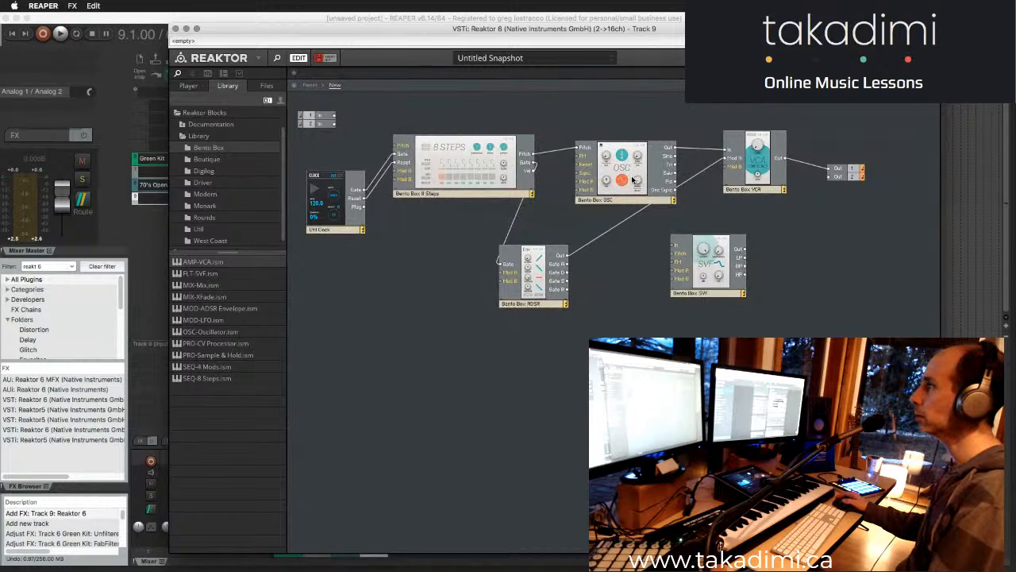
{"action": "left_click", "coordinate": [311, 86]}
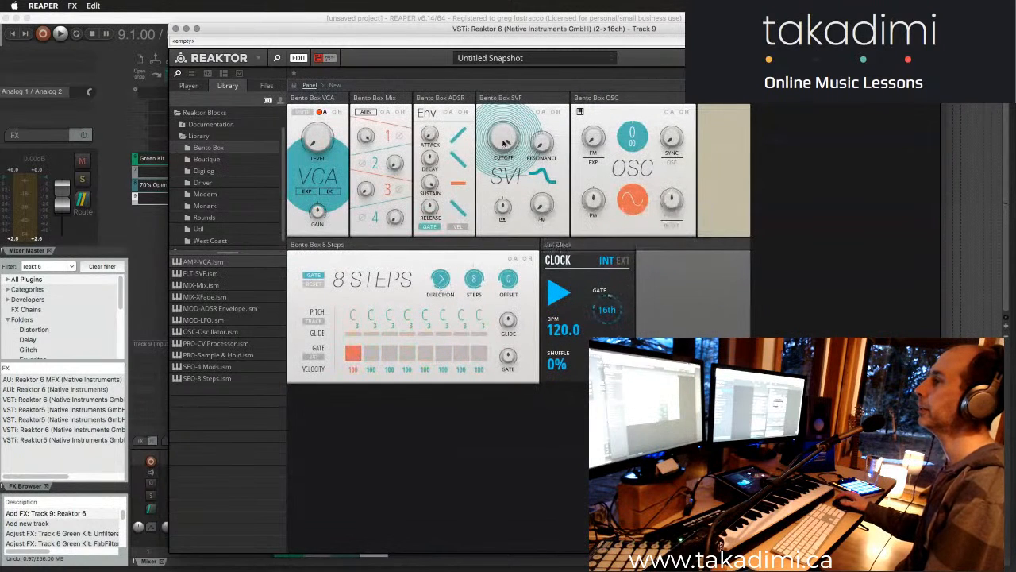
{"action": "left_click", "coordinate": [371, 354]}
{"action": "left_click", "coordinate": [390, 354]}
{"action": "left_click", "coordinate": [425, 354]}
{"action": "left_click", "coordinate": [460, 354]}
- Reorder the panel so the ADSR follows the VCA and the Mix block sits between SVF and OSC
{"action": "left_click_drag", "start_coordinate": [376, 97], "coordinate": [444, 109]}
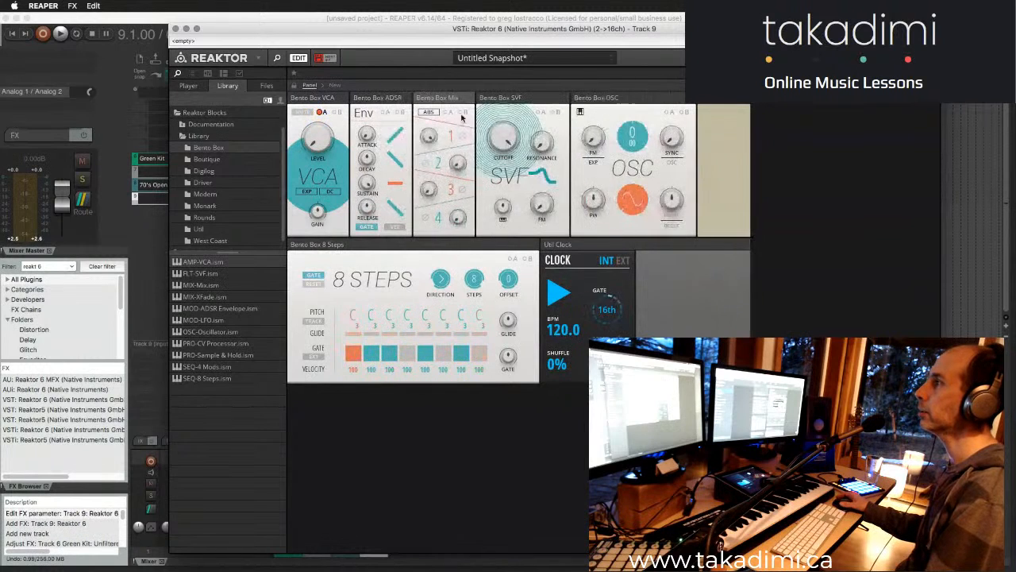
{"action": "left_click_drag", "start_coordinate": [436, 98], "coordinate": [528, 99]}
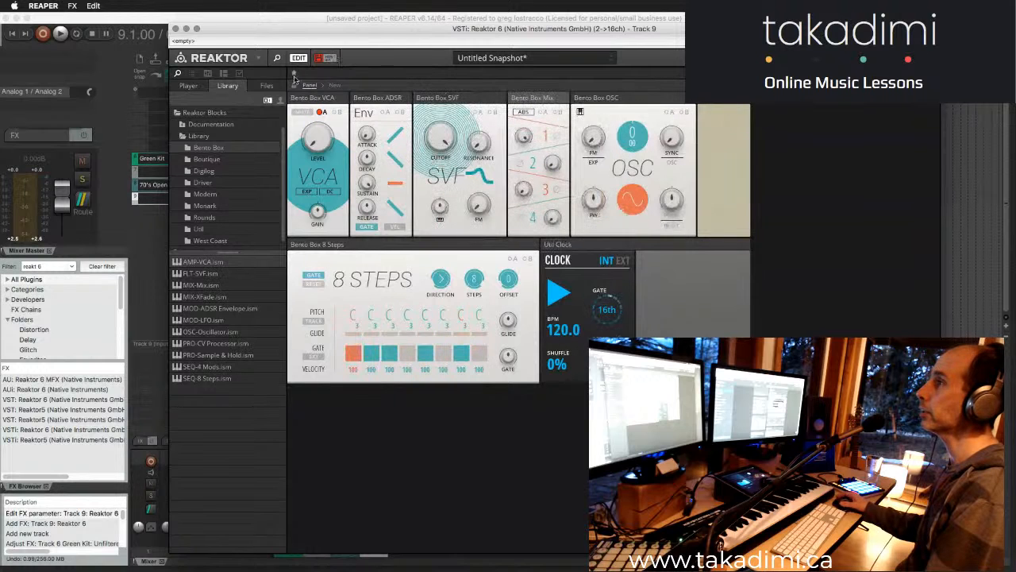
- Delete the Bento Box SVF filter block from the structure
{"action": "left_click", "coordinate": [336, 85]}
{"action": "left_click", "coordinate": [737, 267]}
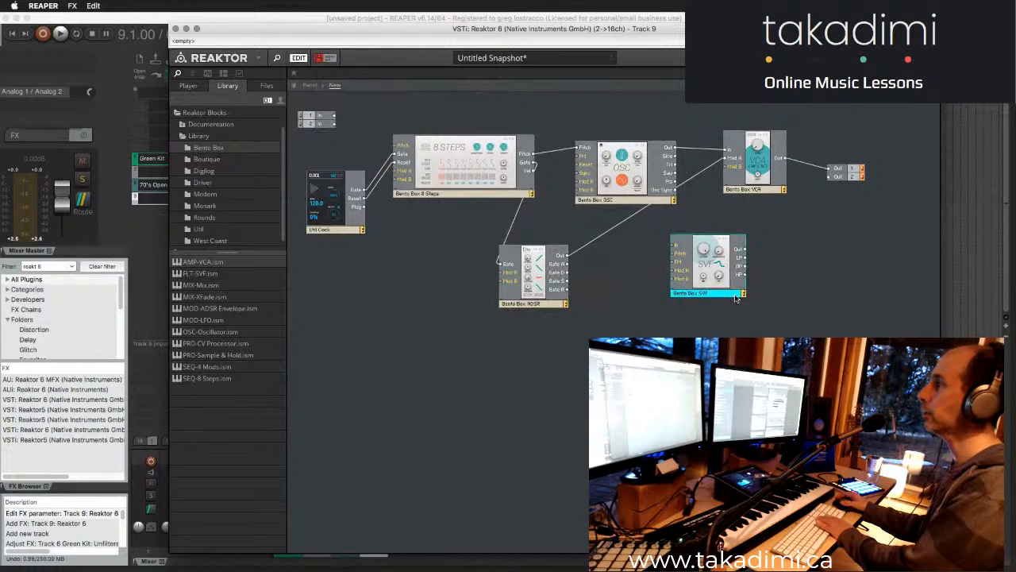
{"action": "key", "text": "Delete"}
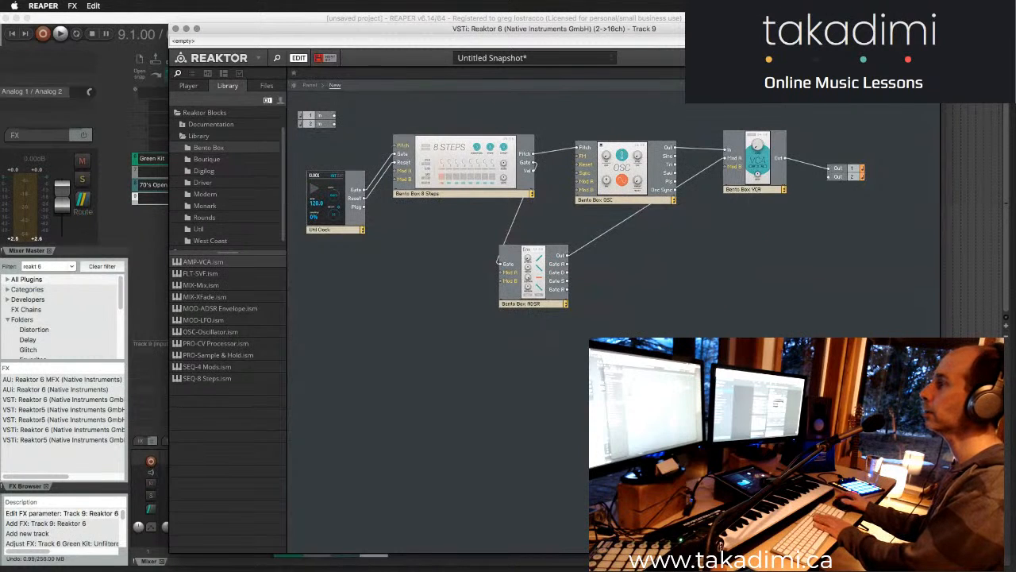
- Return to the instrument panel and raise the Mod A modulation amount on the Bento Box VCA's level
{"action": "left_click", "coordinate": [310, 87]}
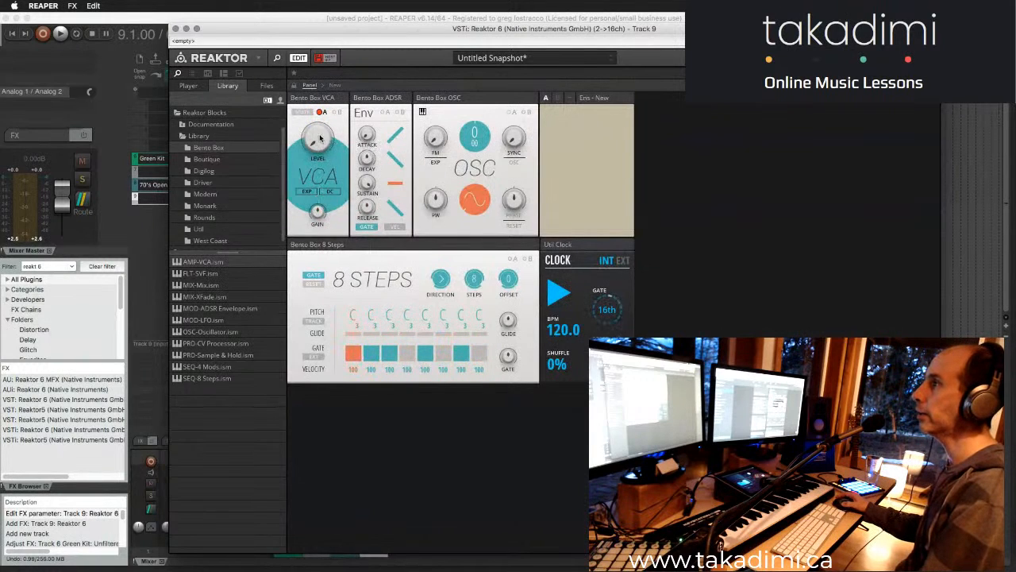
{"action": "left_click_drag", "start_coordinate": [317, 208], "coordinate": [321, 231]}
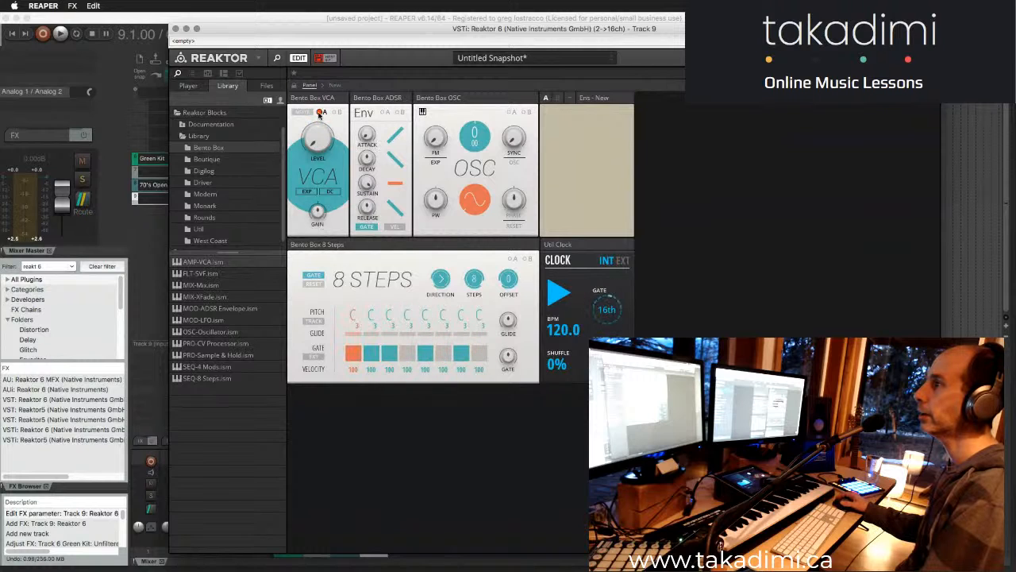
{"action": "left_click", "coordinate": [322, 112]}
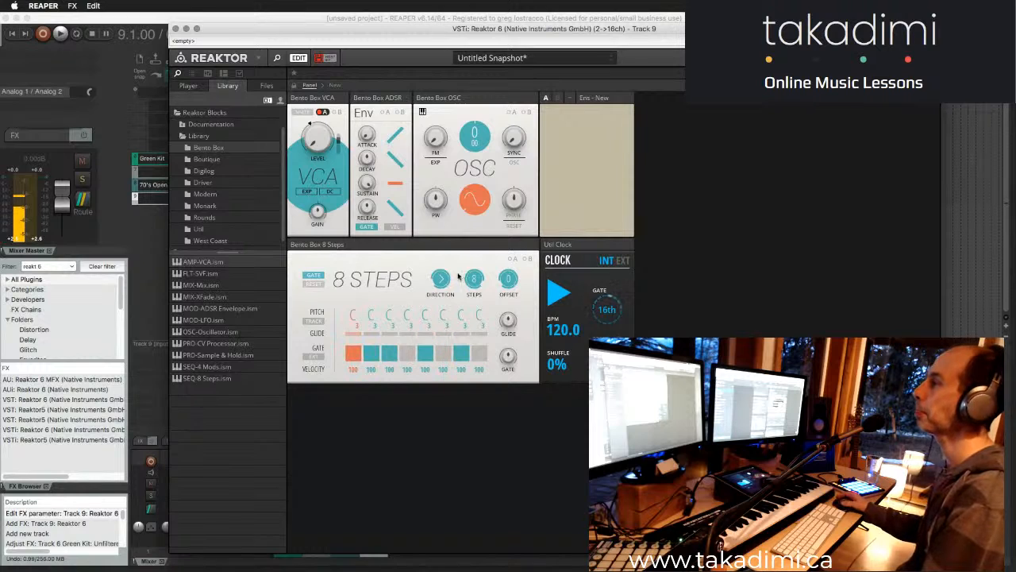
- Check the block wiring in the structure and return to the panel to examine the 8 Steps controls
{"action": "left_click", "coordinate": [334, 85]}
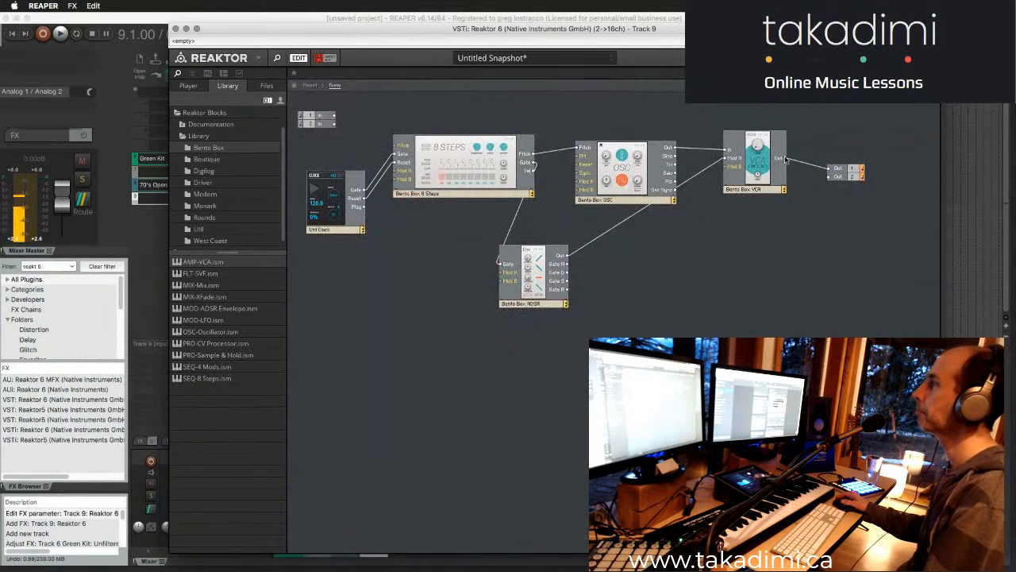
{"action": "left_click", "coordinate": [310, 86]}
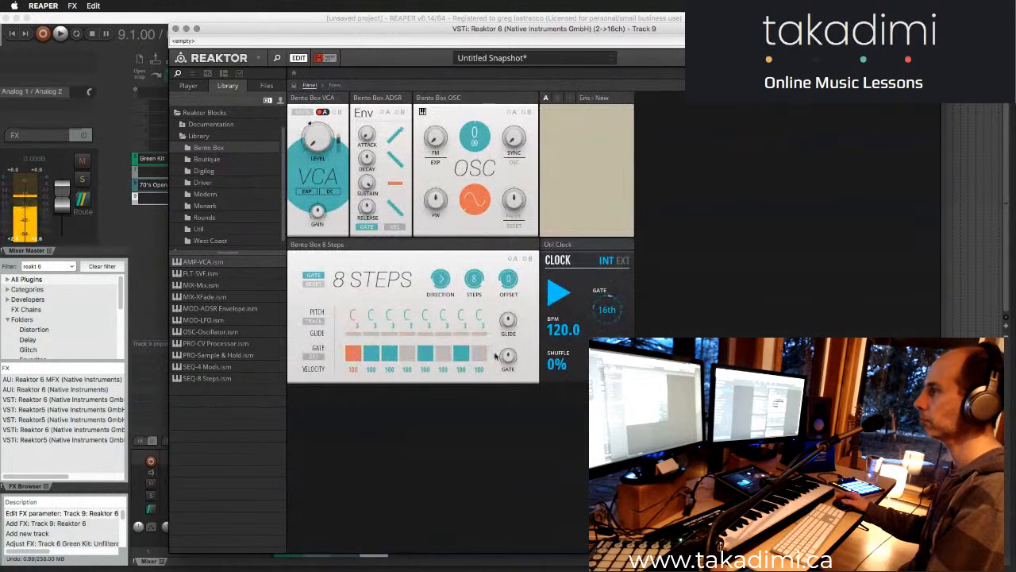
{"action": "left_click", "coordinate": [407, 354]}
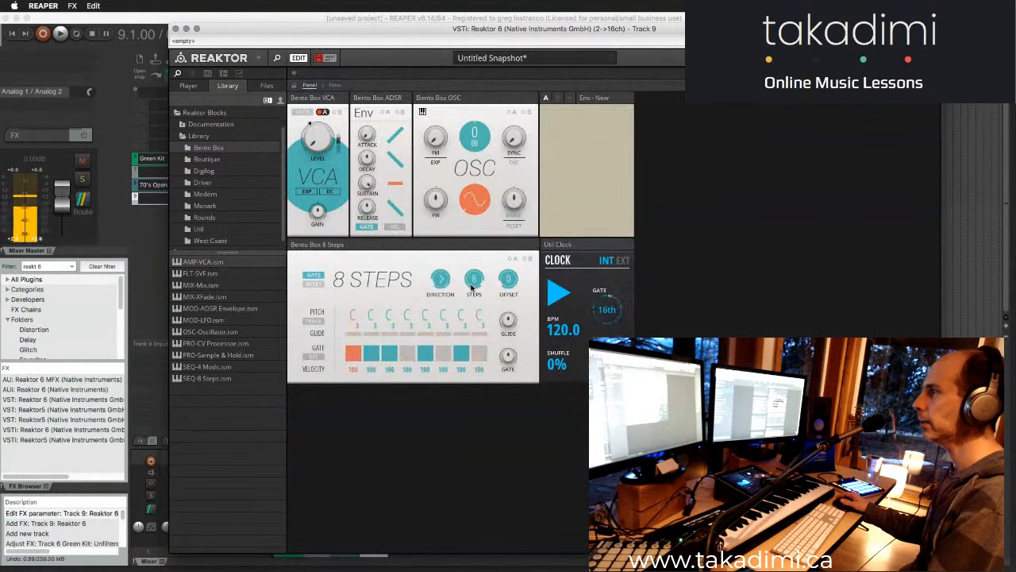
{"action": "left_click_drag", "start_coordinate": [505, 277], "coordinate": [518, 328]}
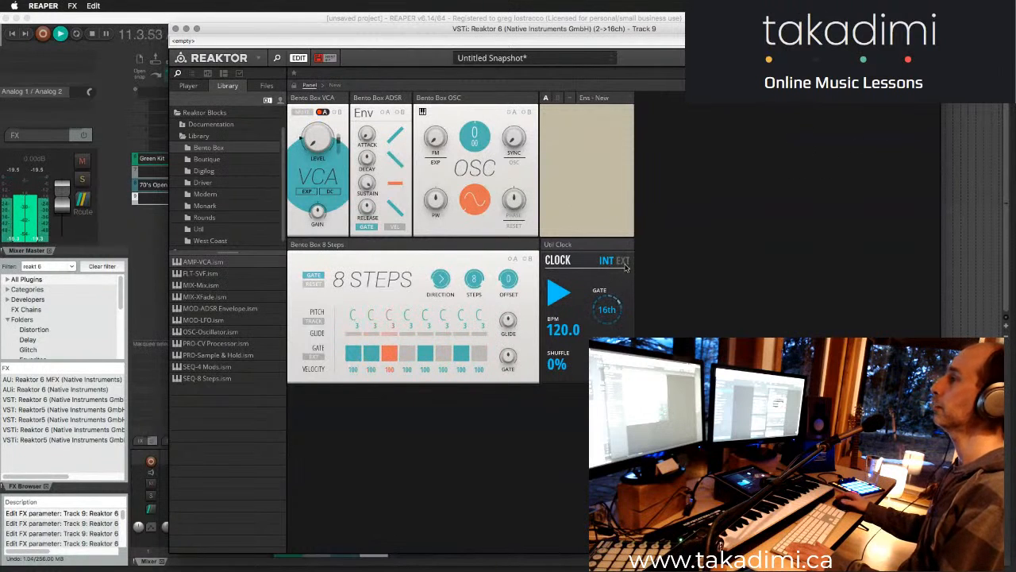
- Stop the clock, disable the gate of sequencer step 2 and enable the gate of step 8
{"action": "left_click", "coordinate": [558, 292]}
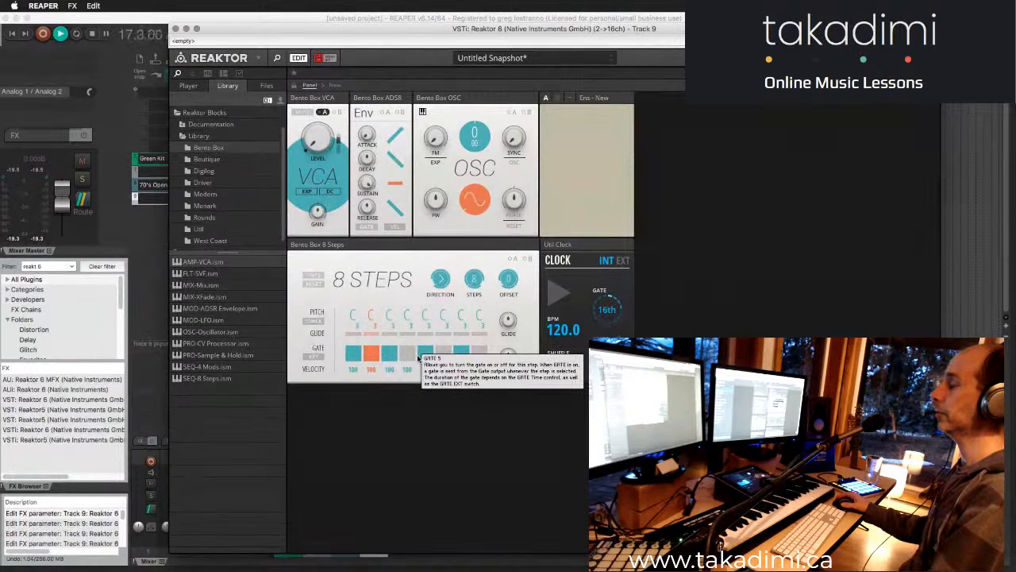
{"action": "left_click", "coordinate": [421, 352]}
{"action": "left_click", "coordinate": [405, 353]}
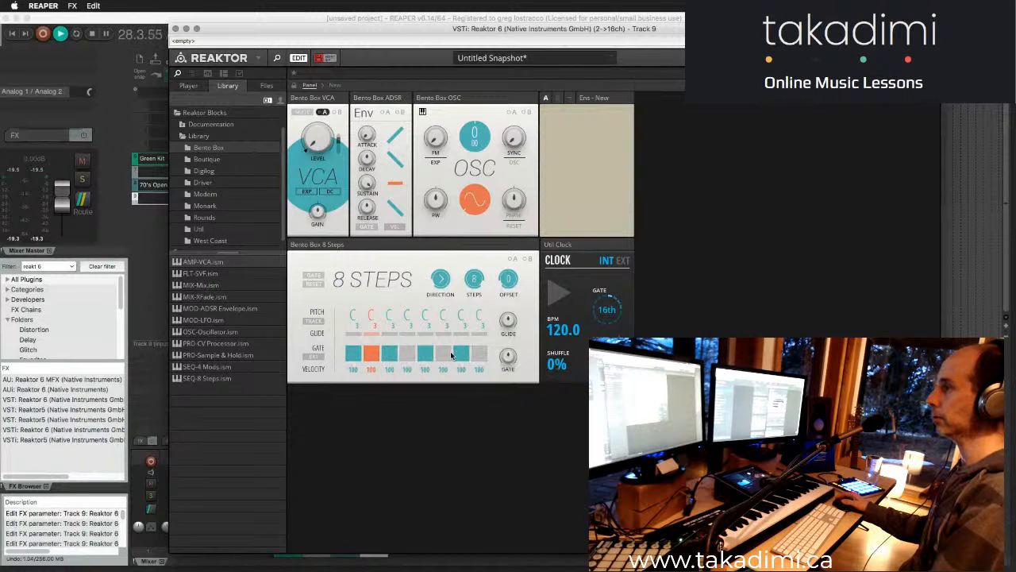
{"action": "left_click", "coordinate": [371, 357]}
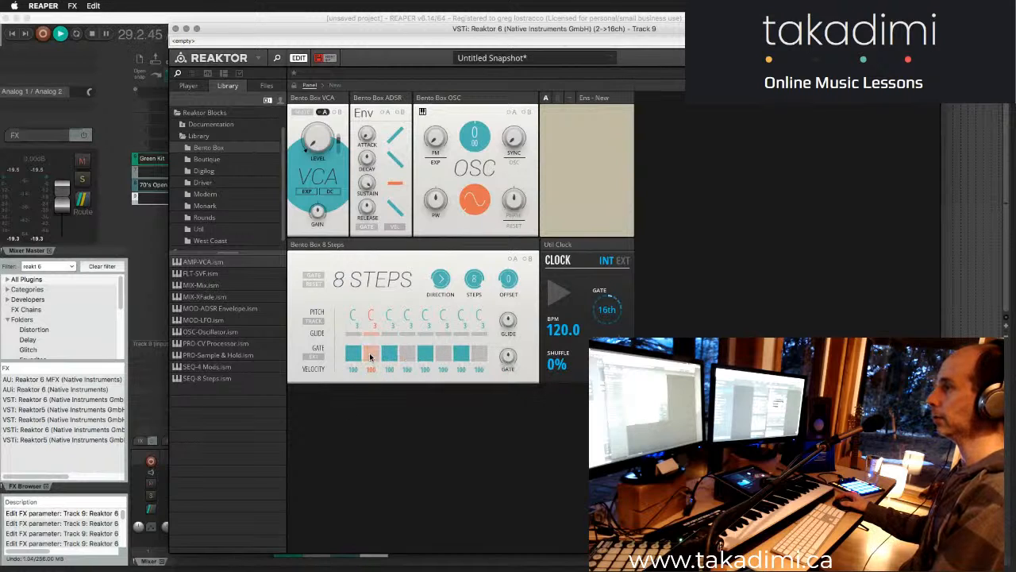
{"action": "left_click", "coordinate": [480, 354]}
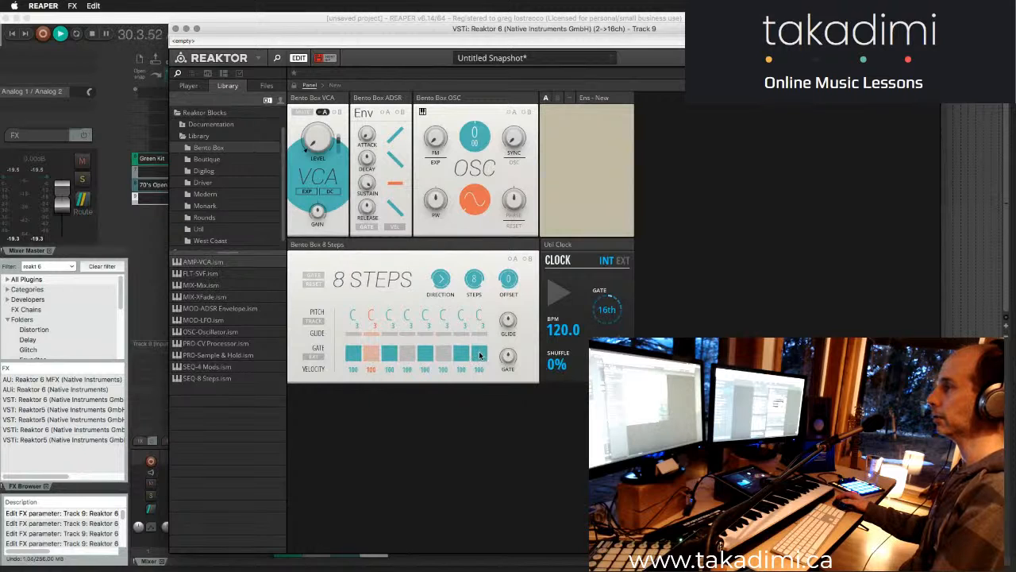
- Start and stop the clock several times to audition the sequence while the project plays
{"action": "left_click", "coordinate": [557, 294]}
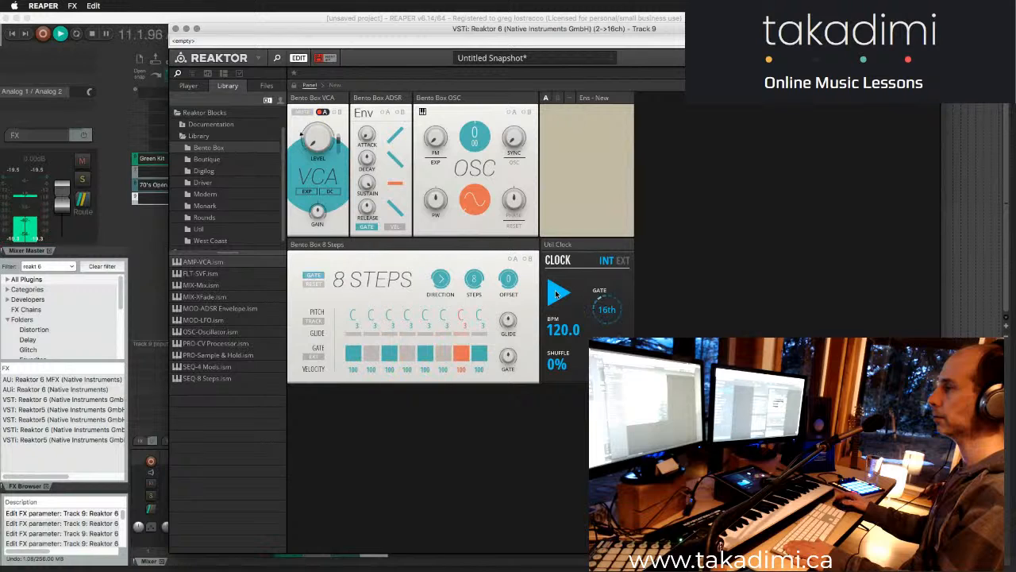
{"action": "left_click", "coordinate": [556, 294]}
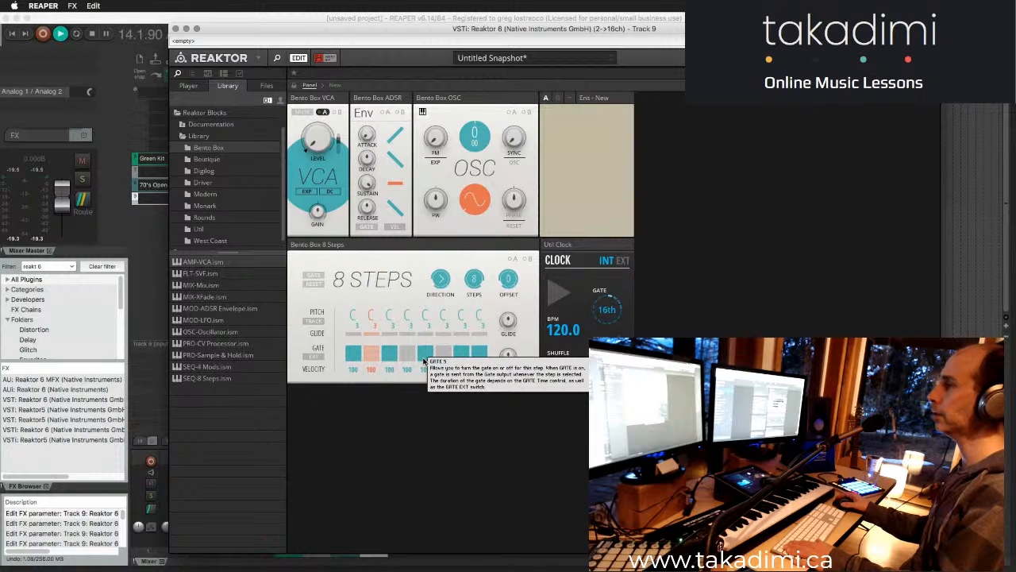
{"action": "left_click", "coordinate": [558, 293]}
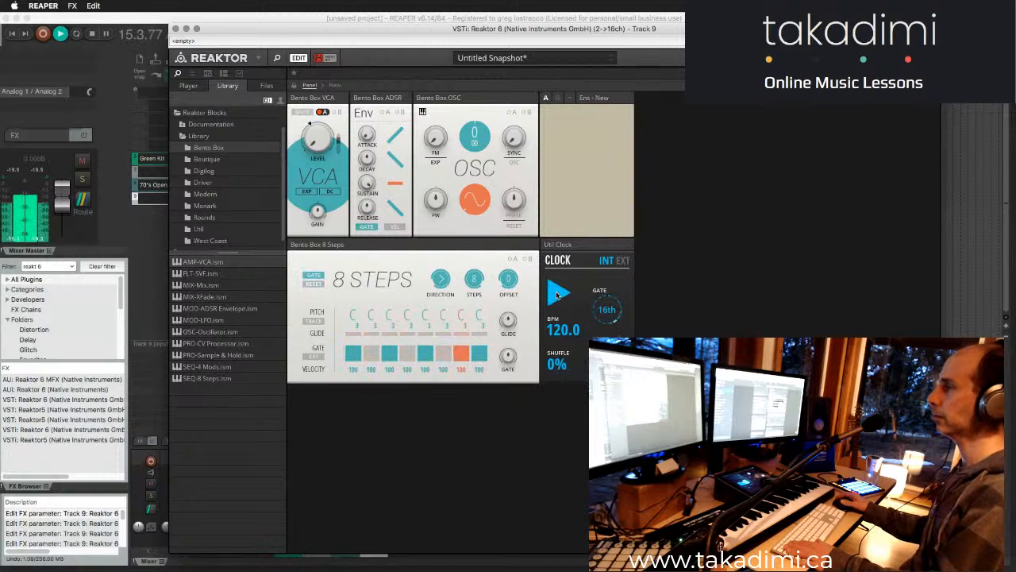
{"action": "left_click", "coordinate": [558, 294]}
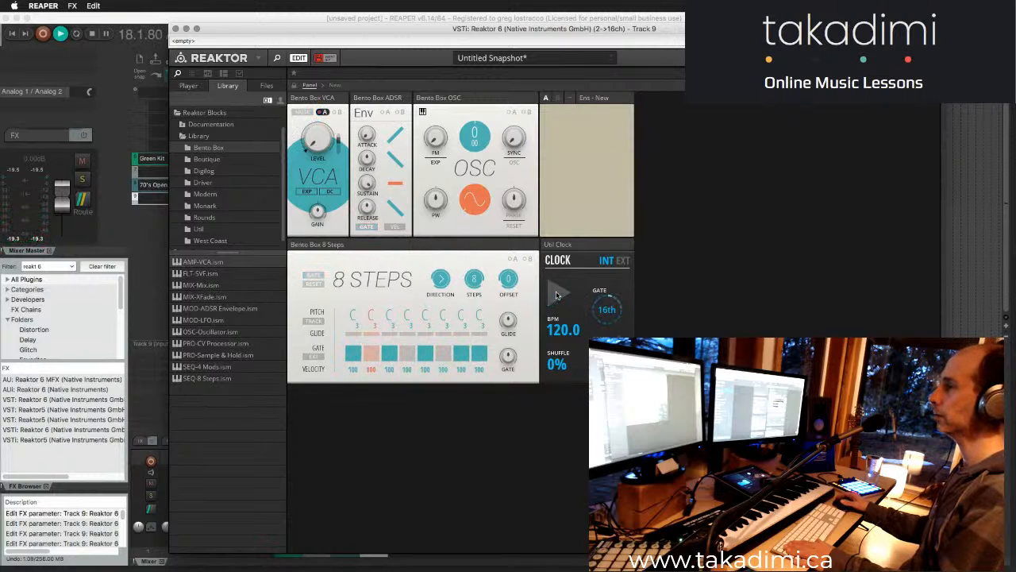
{"action": "left_click", "coordinate": [558, 293]}
{"action": "left_click", "coordinate": [558, 293]}
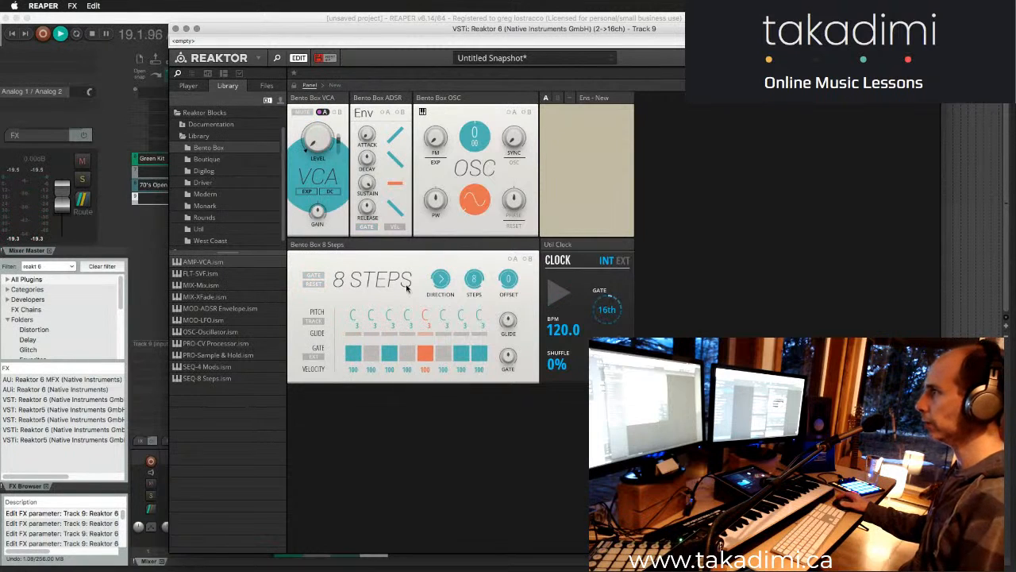
{"action": "left_click", "coordinate": [558, 292]}
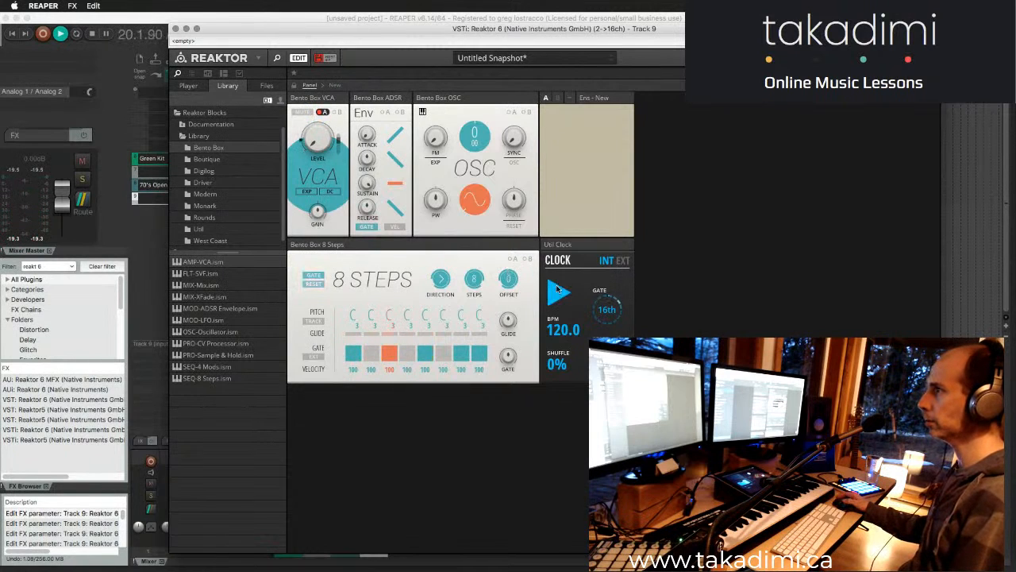
{"action": "left_click", "coordinate": [559, 293]}
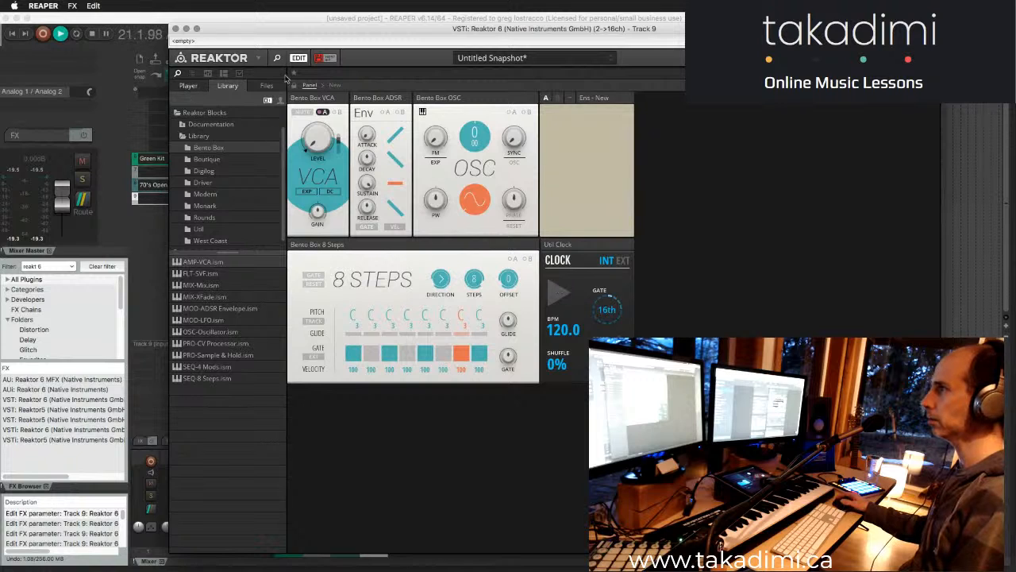
- Check the clock and sequencer wiring in the structure, return to the panel and stop the project's playback
{"action": "left_click", "coordinate": [335, 86]}
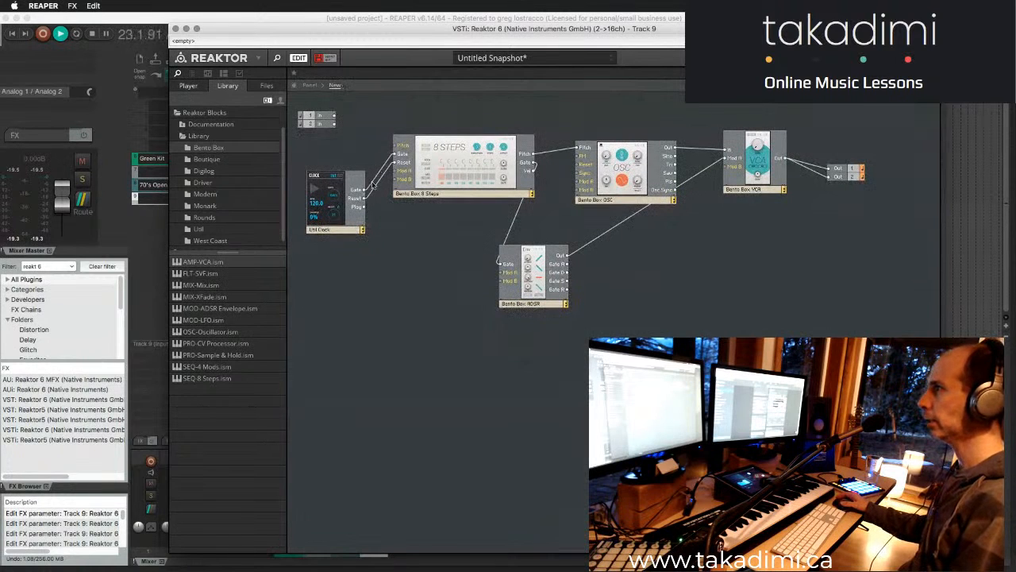
{"action": "left_click", "coordinate": [309, 86]}
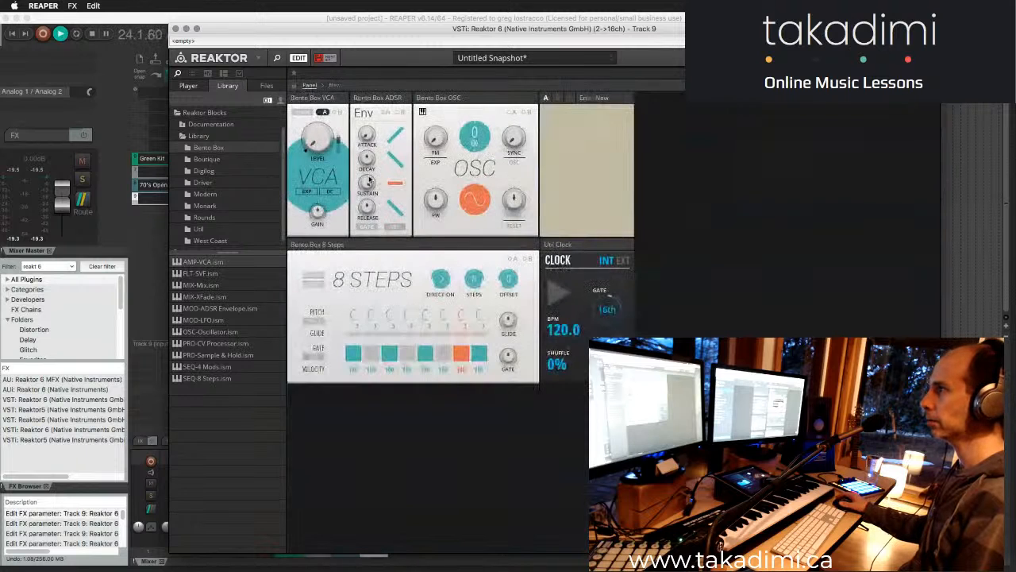
{"action": "key", "text": "space"}
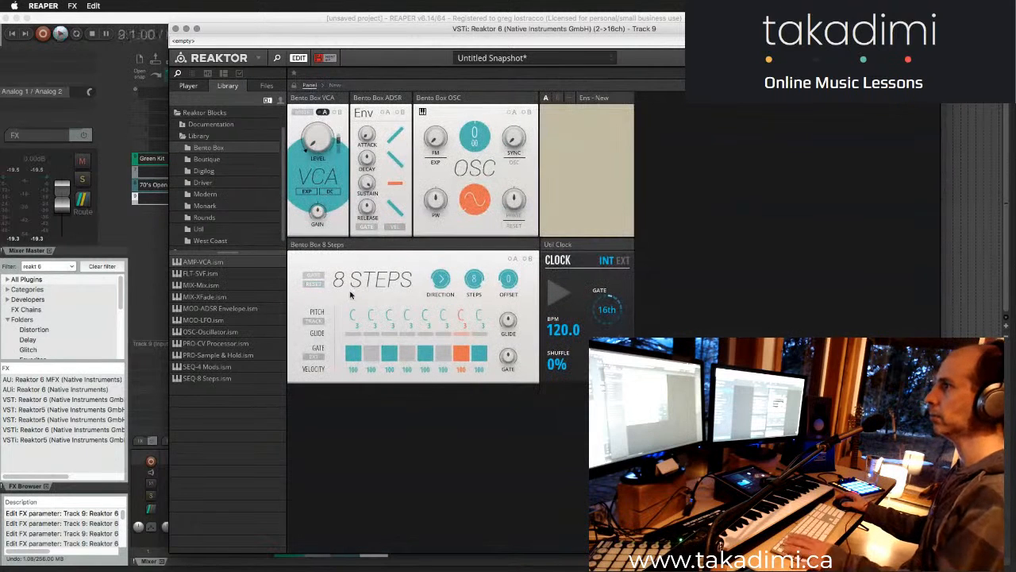
{"action": "key", "text": "space"}
{"action": "key", "text": "space"}
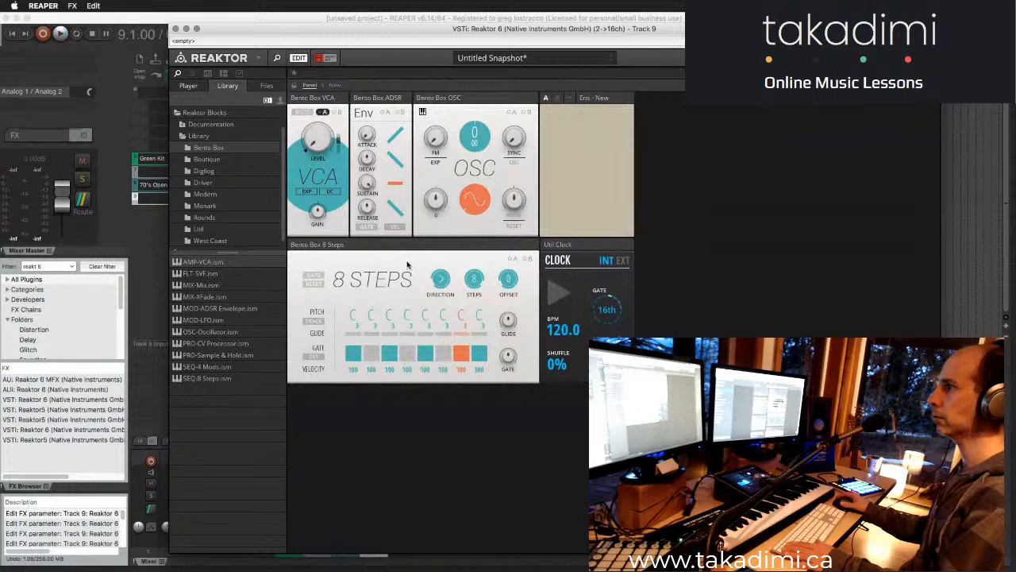
- Start the clock and switch the gates of steps 8 and 6 on and off, leaving both disabled
{"action": "left_click", "coordinate": [554, 295]}
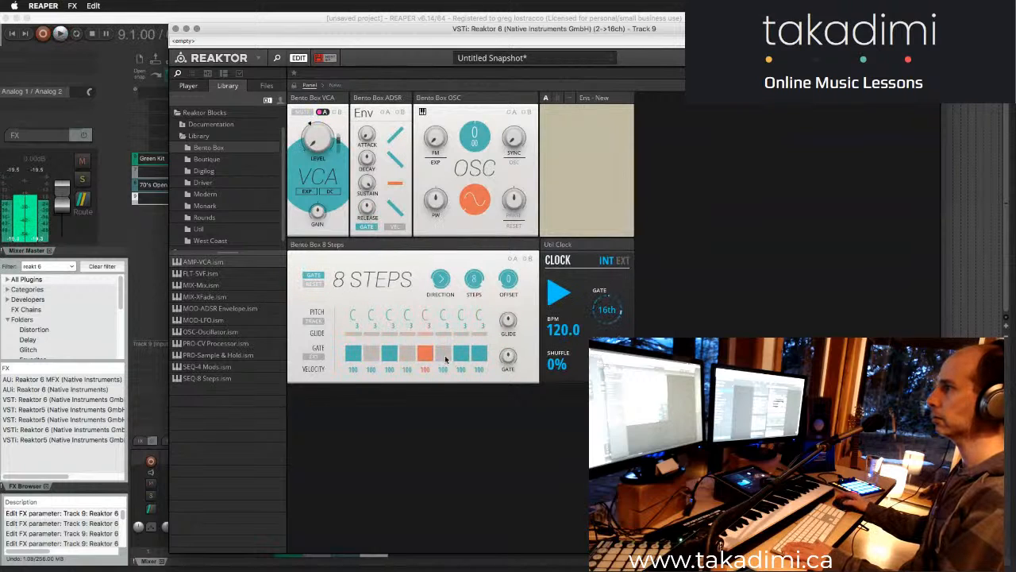
{"action": "left_click", "coordinate": [474, 355]}
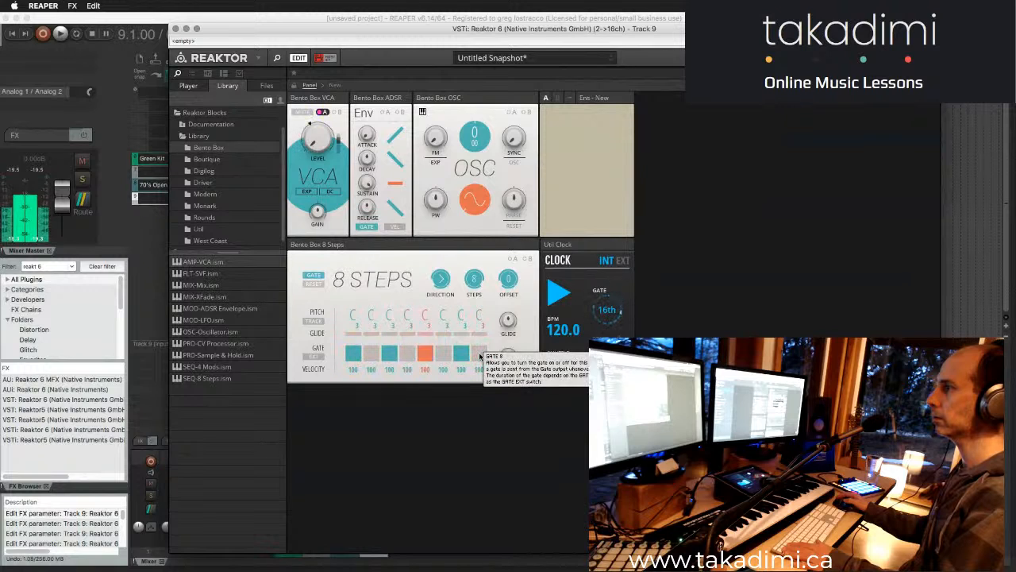
{"action": "left_click", "coordinate": [479, 355]}
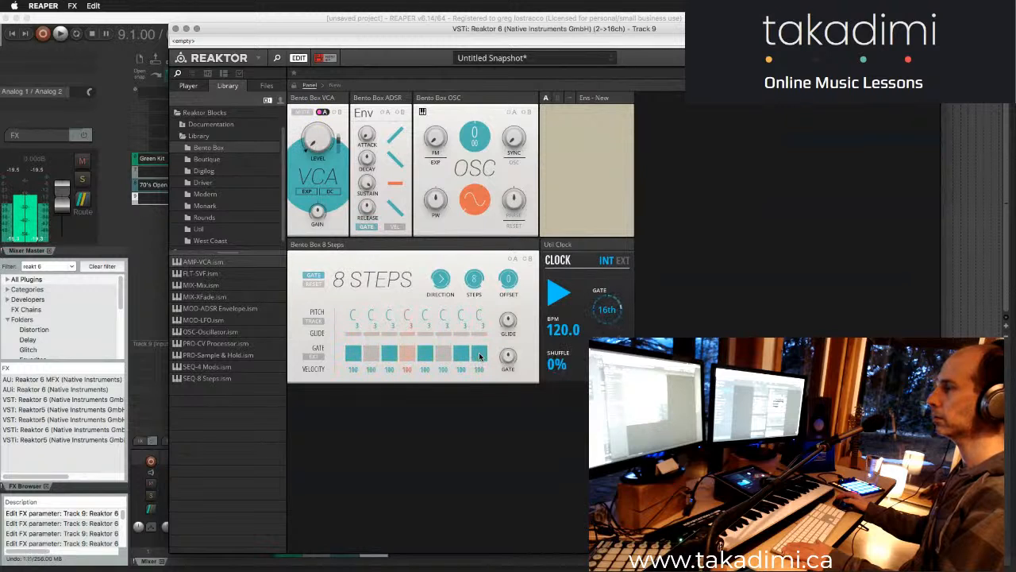
{"action": "left_click", "coordinate": [479, 355]}
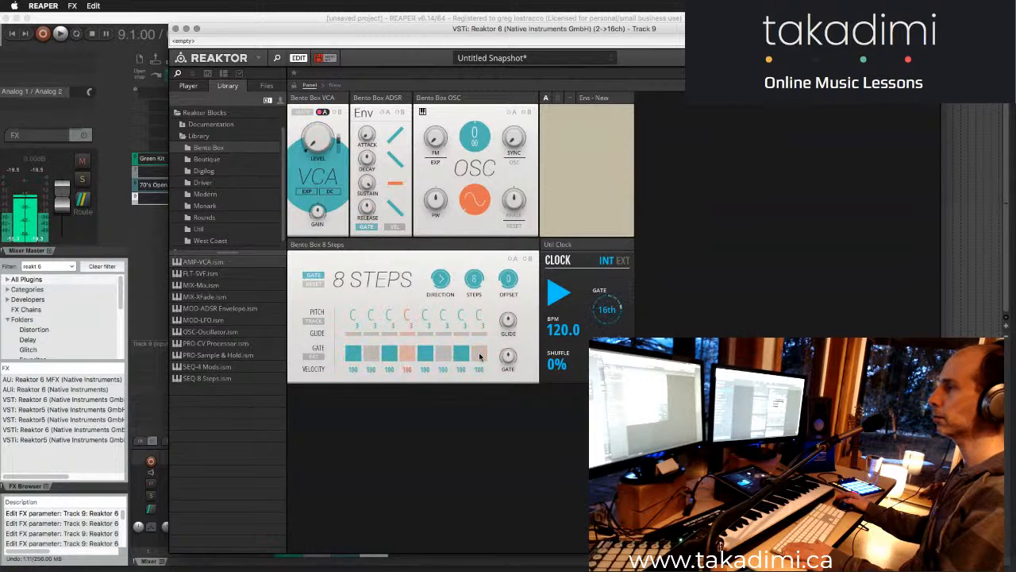
{"action": "left_click", "coordinate": [479, 355]}
{"action": "left_click", "coordinate": [448, 354]}
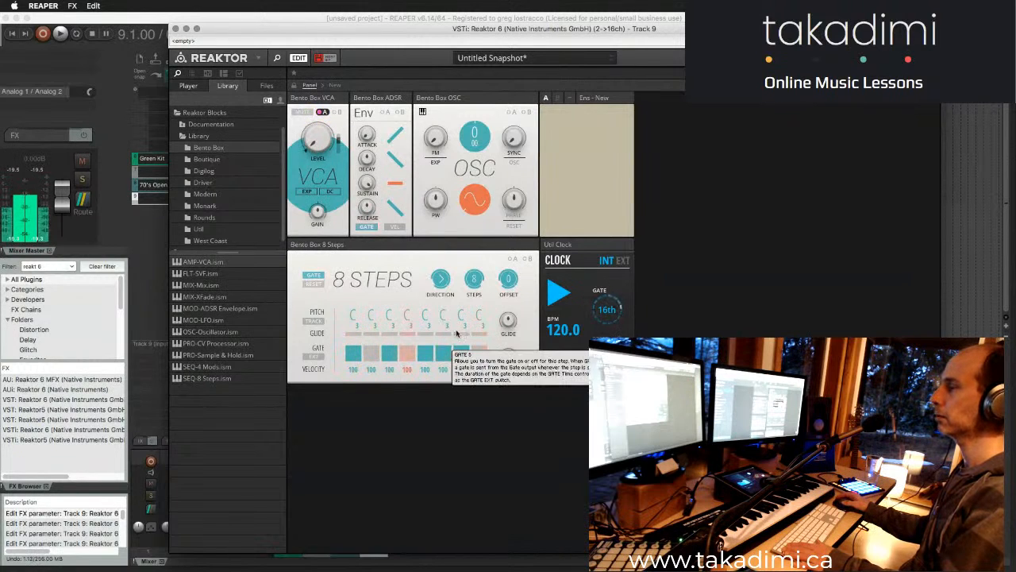
{"action": "left_click", "coordinate": [441, 355]}
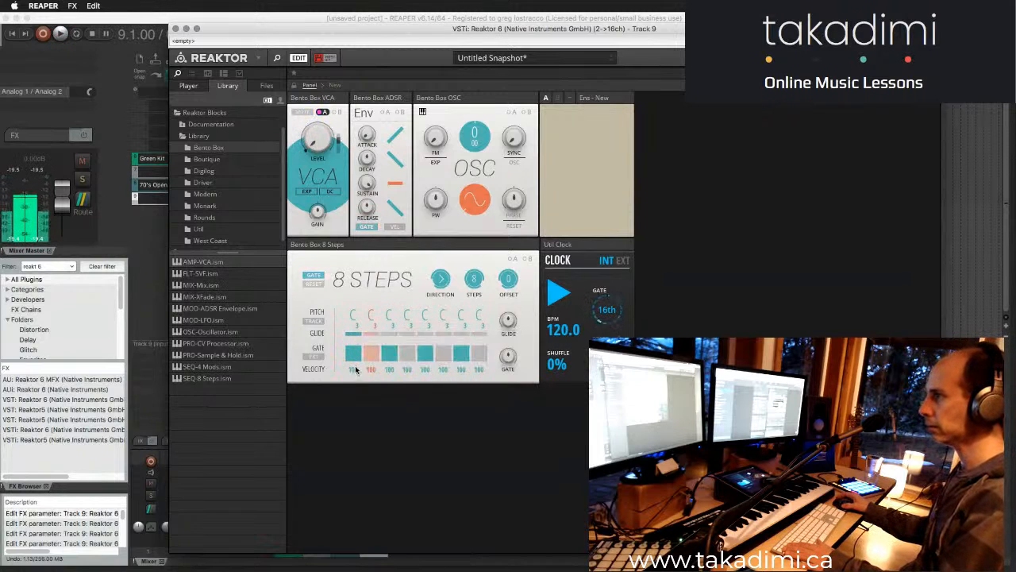
- Set the velocities of steps 3 to 7 to 87, 98, 82, 99 and 81, and lower step 1's pitch to C2
{"action": "mouse_move", "coordinate": [355, 371]}
{"action": "left_mouse_down"}
{"action": "mouse_move", "coordinate": [359, 352]}
{"action": "mouse_move", "coordinate": [463, 395]}
{"action": "mouse_move", "coordinate": [433, 389]}
{"action": "mouse_move", "coordinate": [465, 382]}
{"action": "left_mouse_up"}
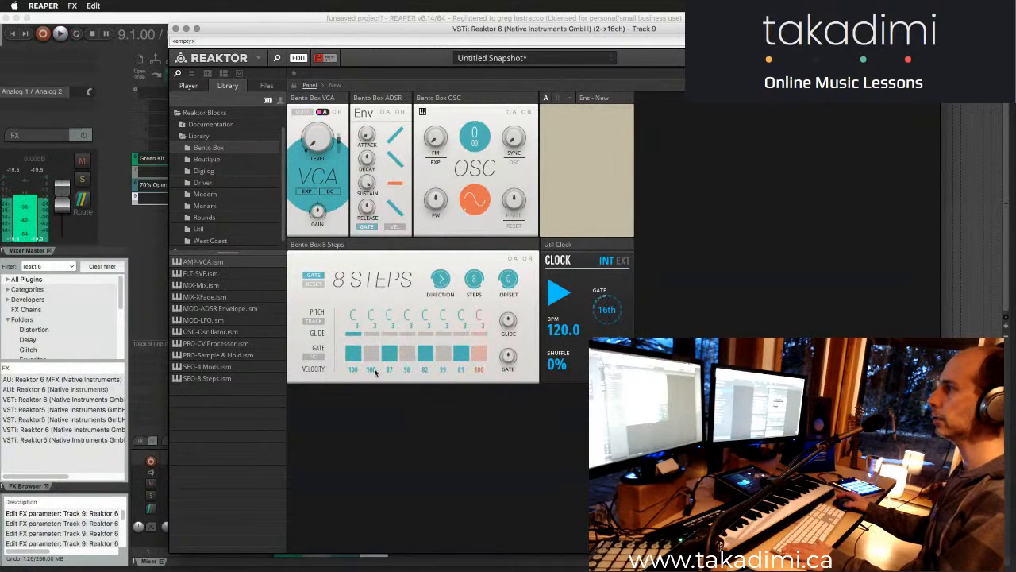
{"action": "left_click_drag", "start_coordinate": [353, 319], "coordinate": [355, 350]}
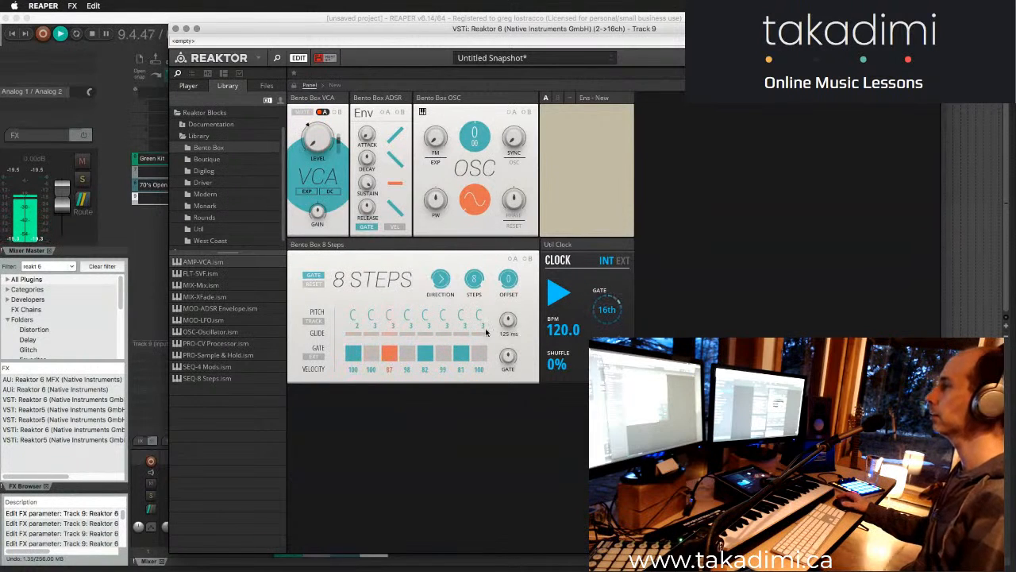
- Toggle the gates of steps 8, 6 and 4 on and off to vary the rhythm while the sequence plays
{"action": "left_click", "coordinate": [479, 355]}
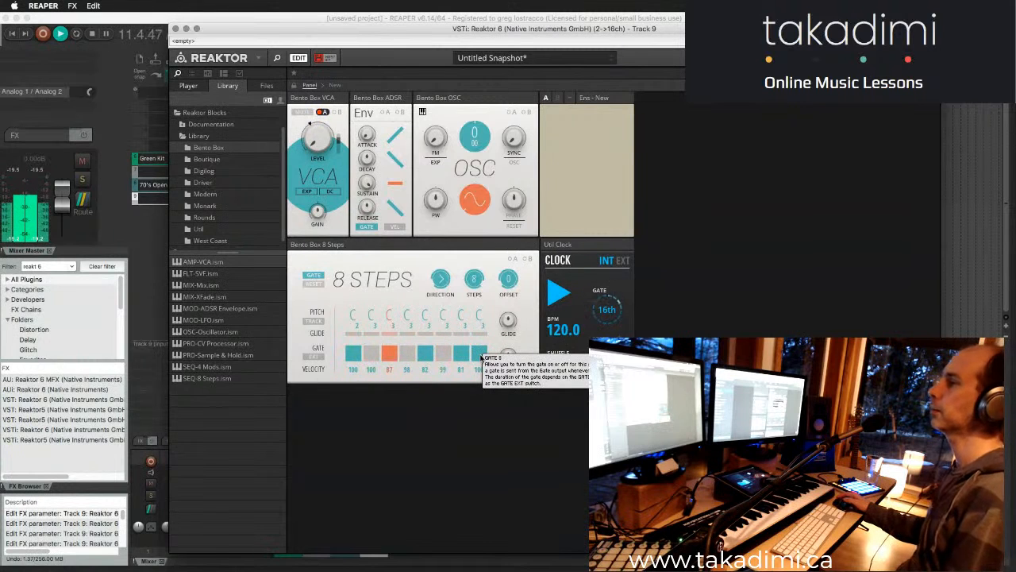
{"action": "left_click", "coordinate": [480, 355]}
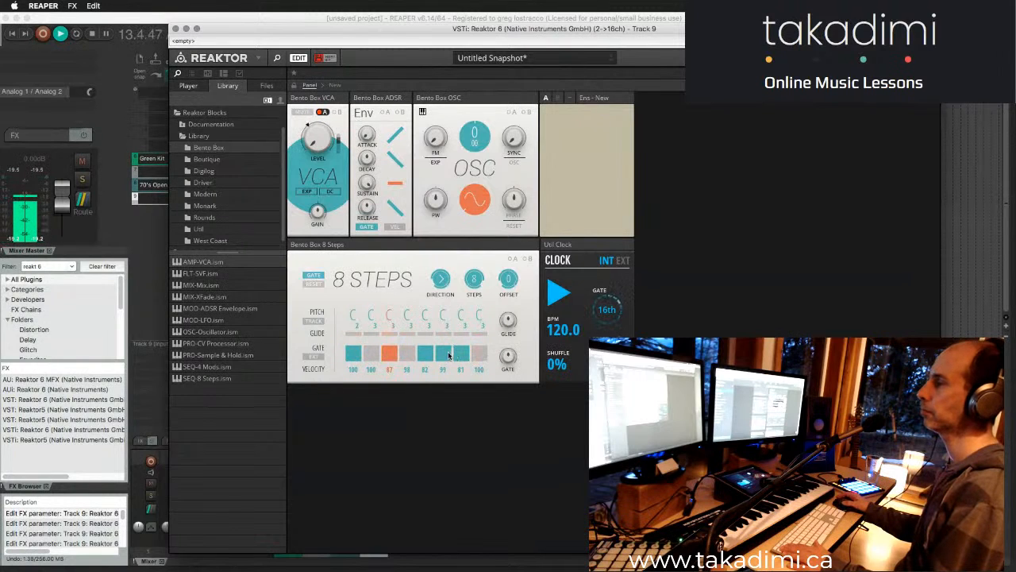
{"action": "left_click", "coordinate": [480, 354]}
{"action": "left_click", "coordinate": [443, 353]}
{"action": "left_click", "coordinate": [443, 353]}
{"action": "left_click", "coordinate": [480, 355]}
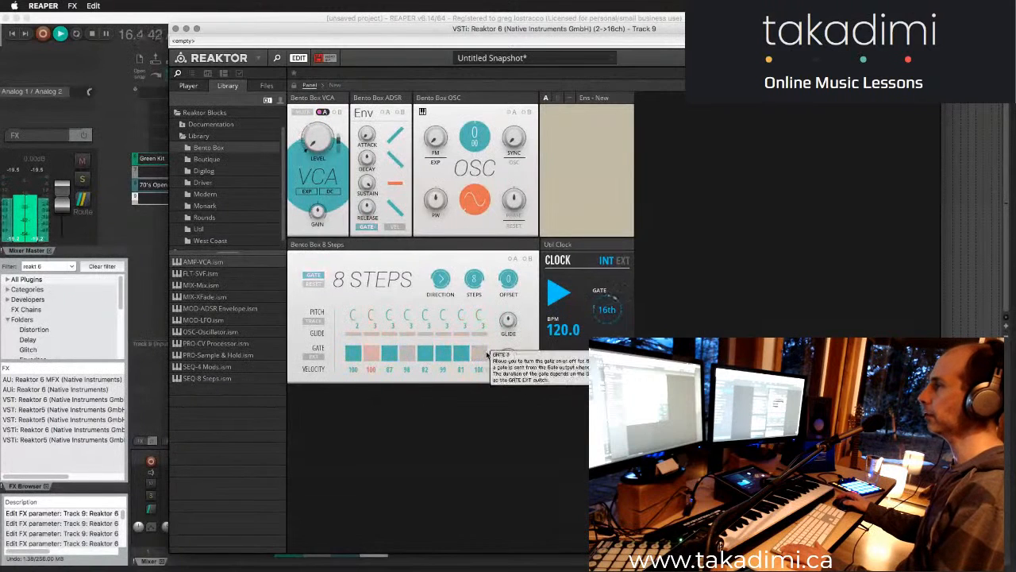
{"action": "left_click", "coordinate": [480, 354]}
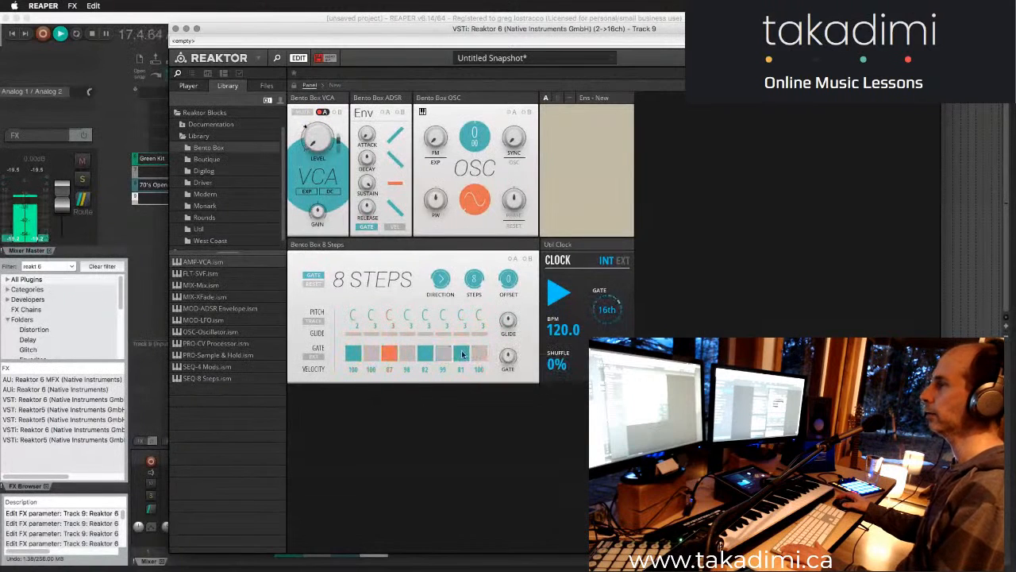
{"action": "left_click", "coordinate": [480, 355]}
{"action": "left_click", "coordinate": [443, 353]}
{"action": "left_click", "coordinate": [443, 353]}
{"action": "left_click", "coordinate": [406, 354]}
{"action": "left_click", "coordinate": [406, 354]}
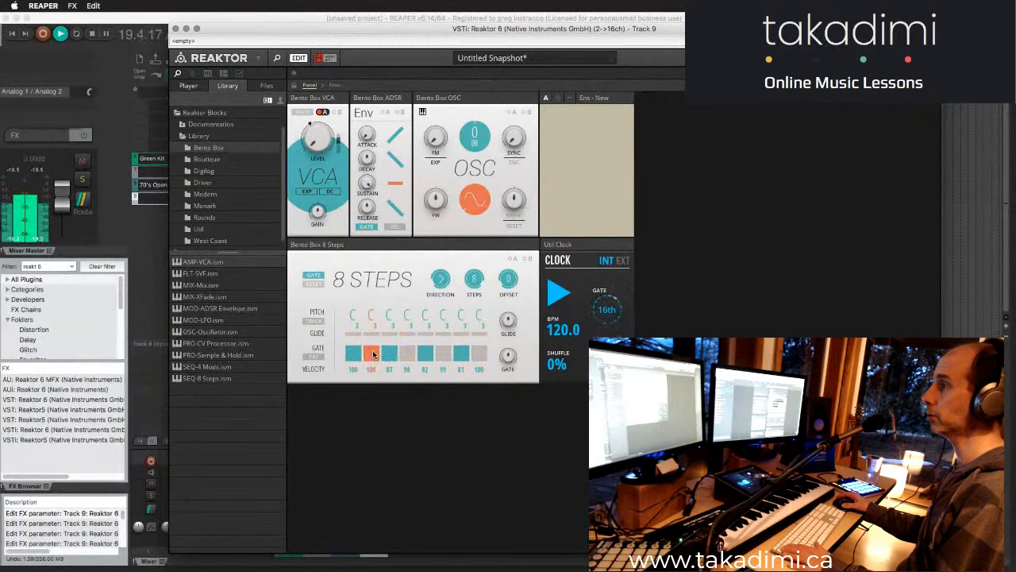
- Audition extra hits by switching the gates of steps 8, 6 and 4 in the running sequence, leaving step 8 enabled
{"action": "left_click", "coordinate": [479, 355]}
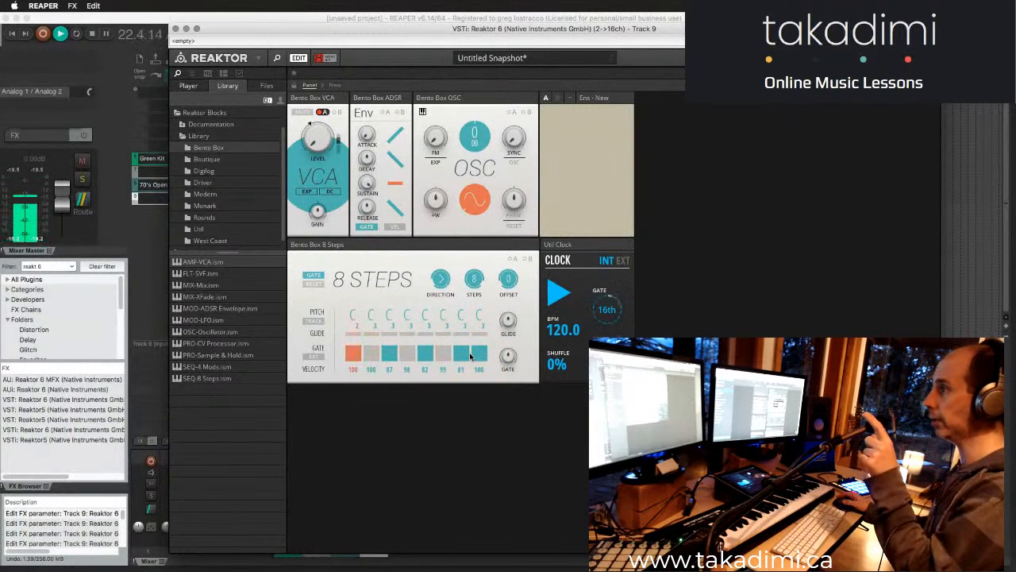
{"action": "left_click", "coordinate": [447, 355]}
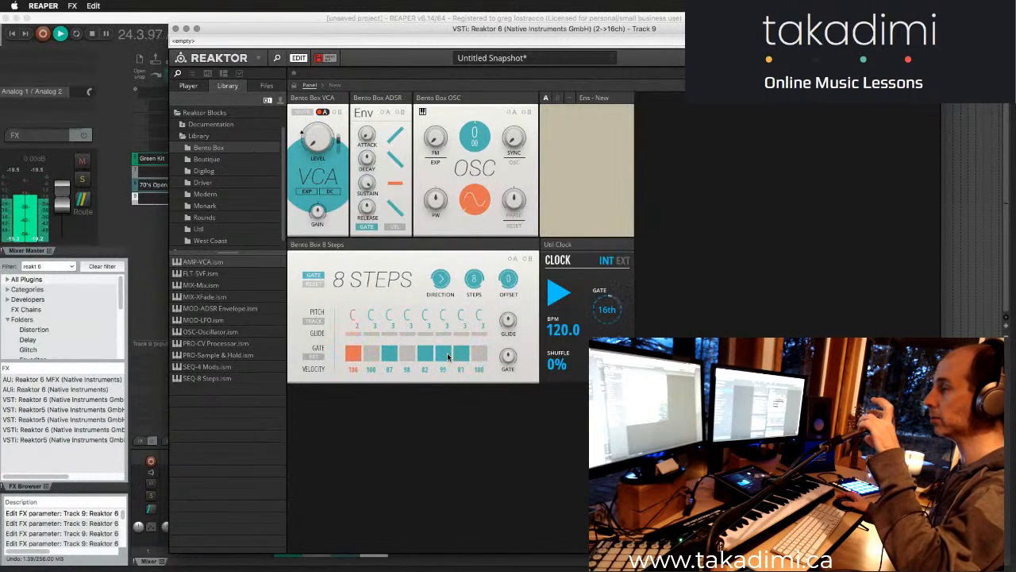
{"action": "left_click", "coordinate": [447, 355]}
{"action": "left_click", "coordinate": [407, 356]}
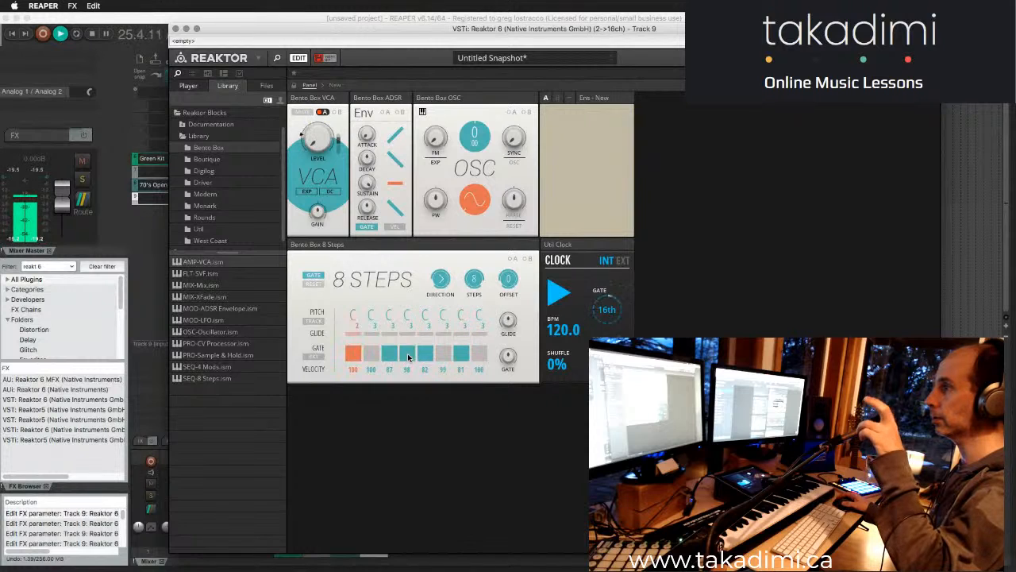
{"action": "left_click", "coordinate": [409, 357]}
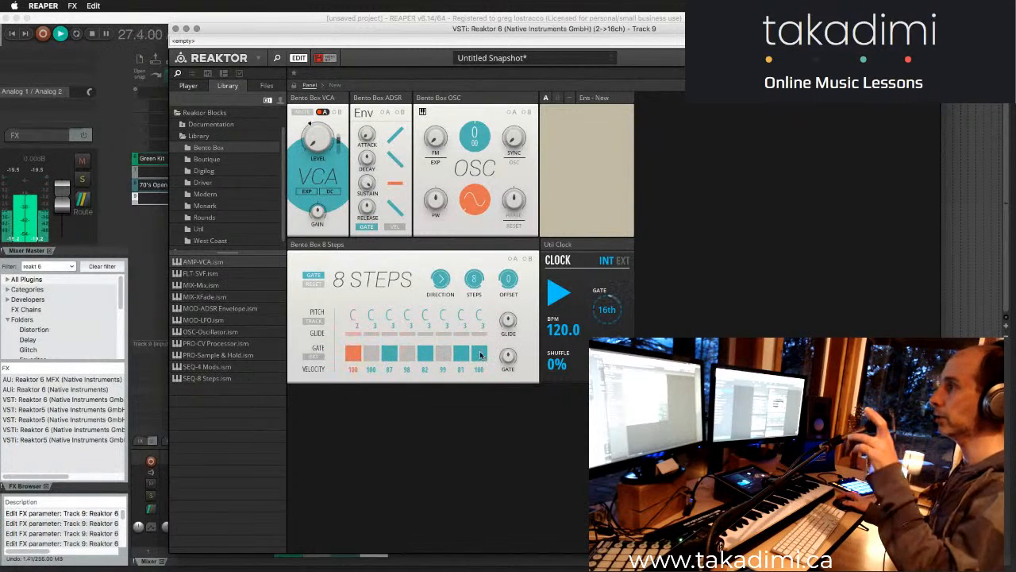
{"action": "left_click", "coordinate": [409, 355]}
{"action": "left_click", "coordinate": [412, 355]}
{"action": "left_click", "coordinate": [477, 355]}
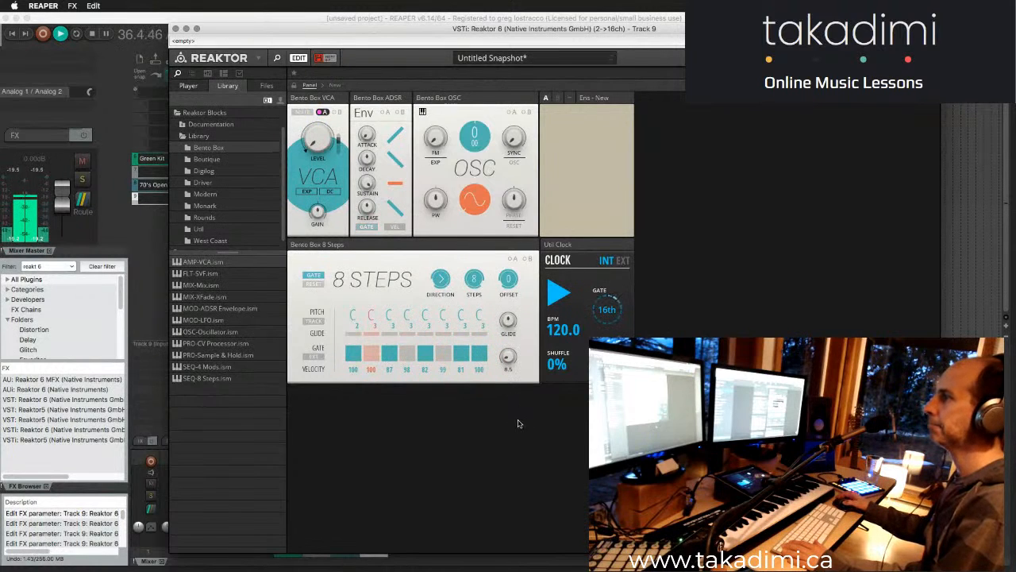
- Lengthen the sequencer's gate and adjust the ADSR envelope to a sustain of 100.0 and a release of 1.00 ms
{"action": "left_click_drag", "start_coordinate": [510, 357], "coordinate": [509, 238]}
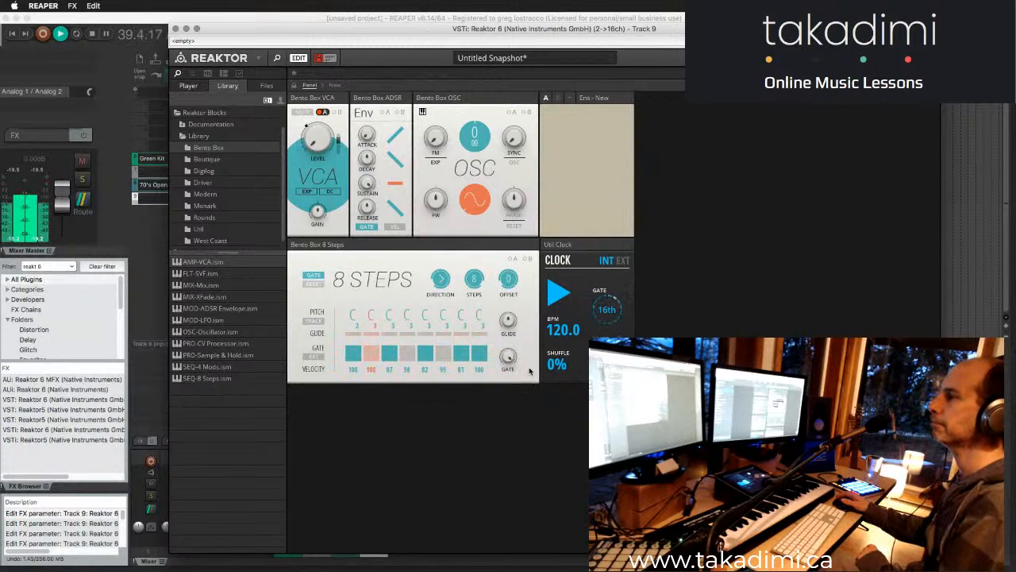
{"action": "left_click_drag", "start_coordinate": [508, 359], "coordinate": [498, 285]}
{"action": "left_click_drag", "start_coordinate": [364, 206], "coordinate": [373, 273]}
{"action": "left_click_drag", "start_coordinate": [364, 179], "coordinate": [373, 278]}
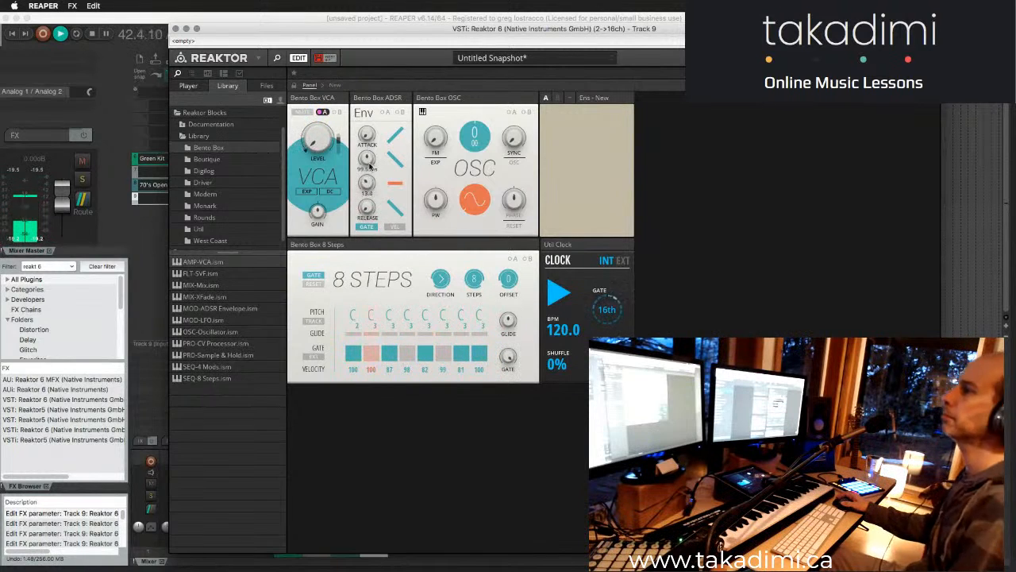
{"action": "left_click_drag", "start_coordinate": [362, 181], "coordinate": [364, 95]}
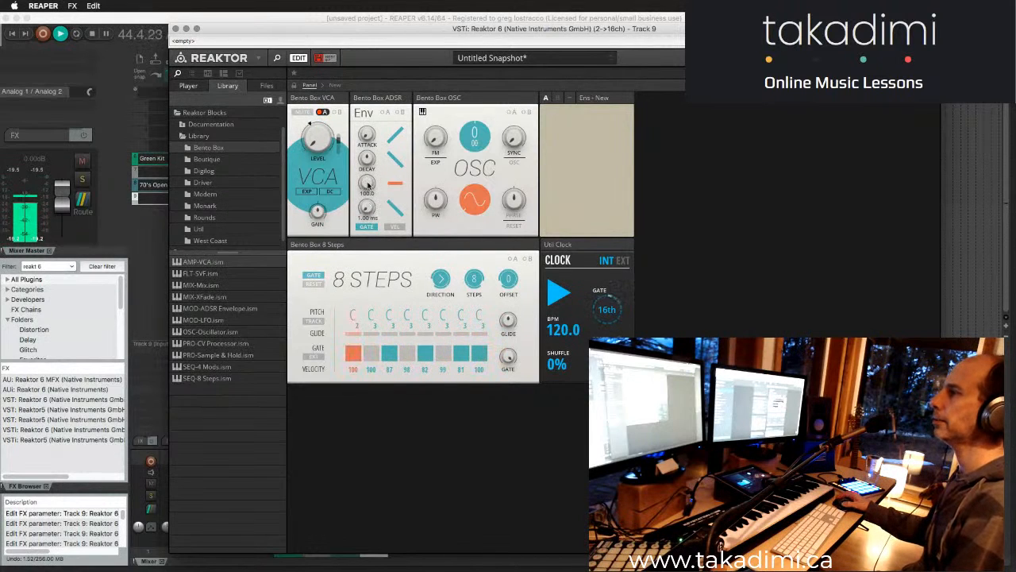
{"action": "mouse_move", "coordinate": [371, 238]}
{"action": "left_mouse_down"}
{"action": "mouse_move", "coordinate": [370, 271]}
{"action": "mouse_move", "coordinate": [370, 242]}
{"action": "left_mouse_up"}
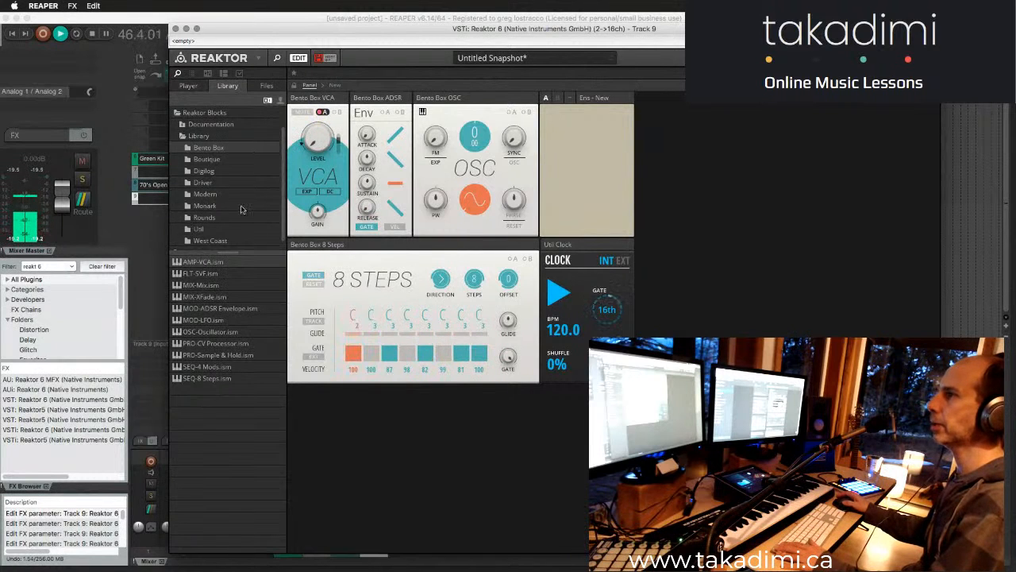
- Look through the Digilog, Bento Box, Boutique, Monark, West Coast and Util block folders for a suitable module
{"action": "left_click", "coordinate": [222, 170]}
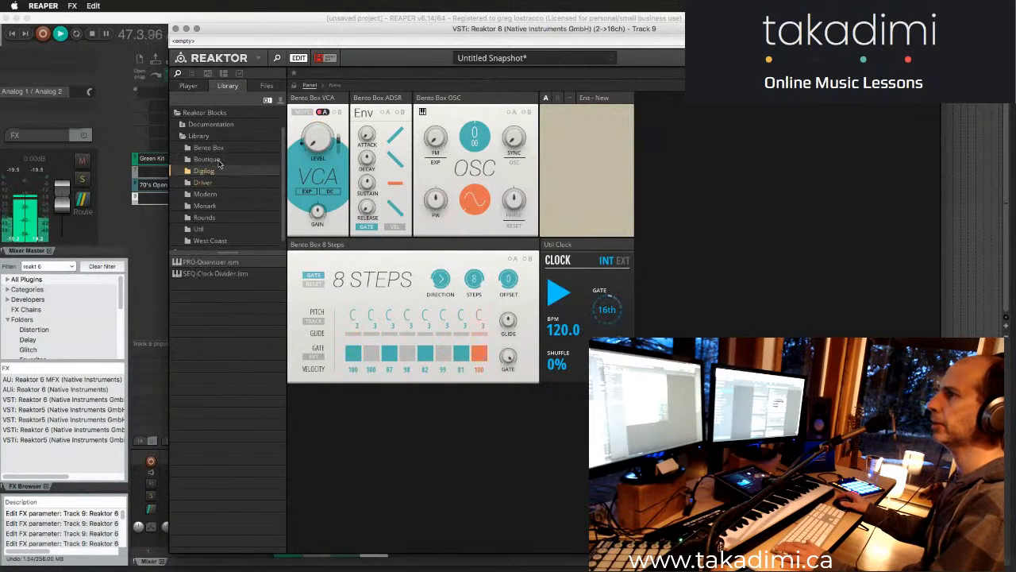
{"action": "left_click", "coordinate": [211, 149]}
{"action": "left_click", "coordinate": [213, 160]}
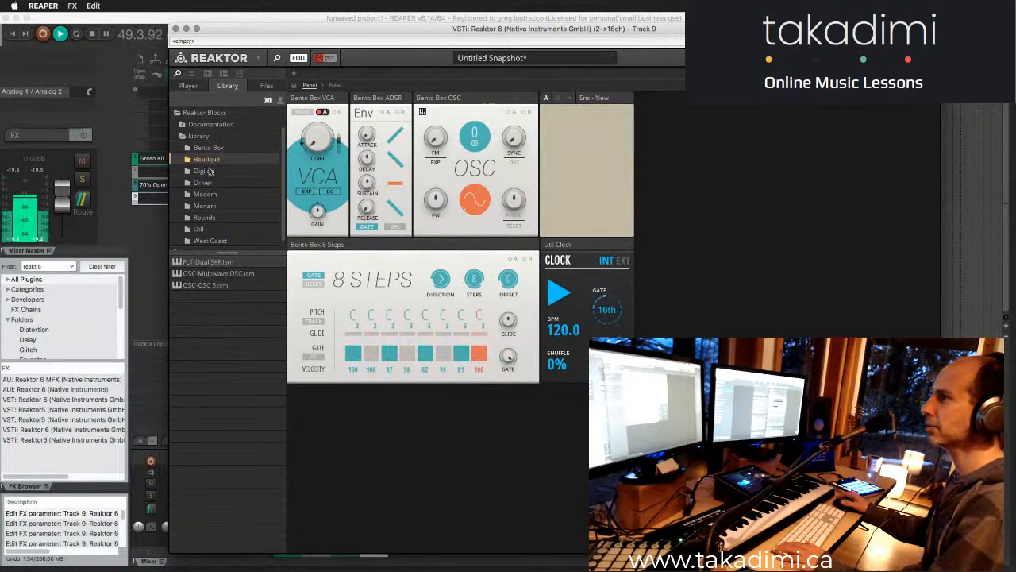
{"action": "left_click", "coordinate": [210, 172]}
{"action": "left_click", "coordinate": [208, 208]}
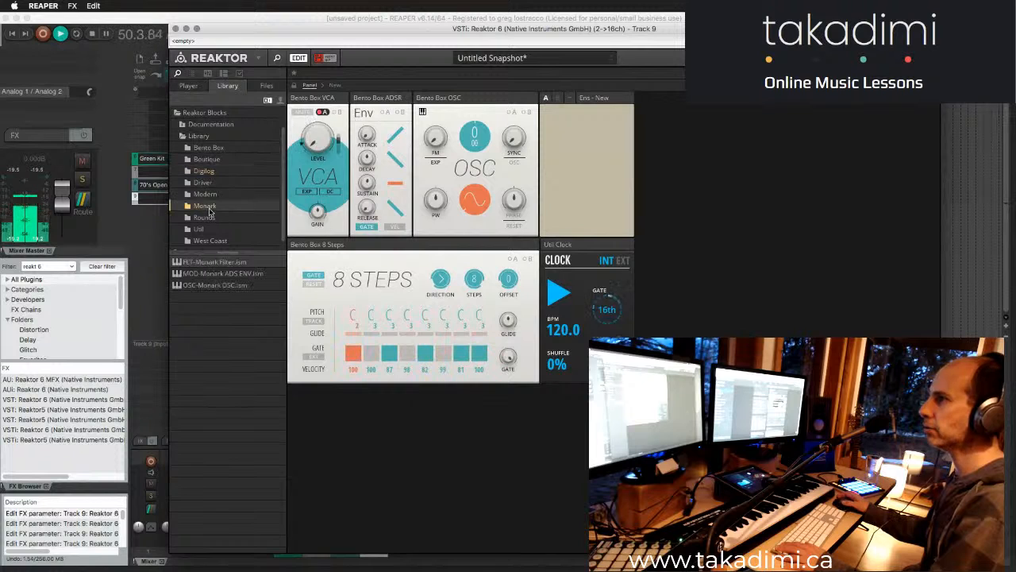
{"action": "left_click", "coordinate": [206, 239]}
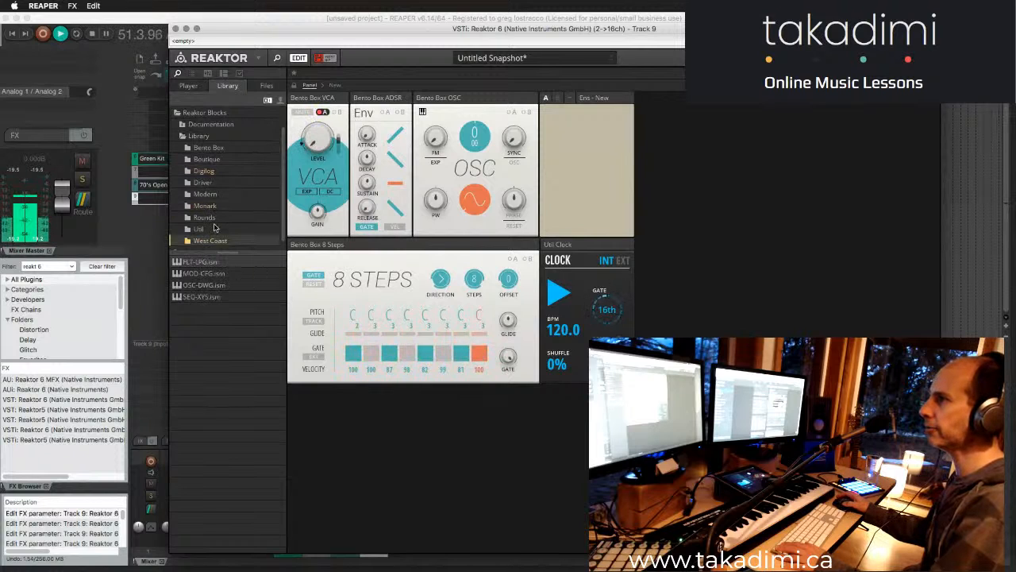
{"action": "left_click", "coordinate": [200, 229]}
{"action": "scroll", "coordinate": [214, 223], "scroll_direction": "down", "scroll_amount": 1}
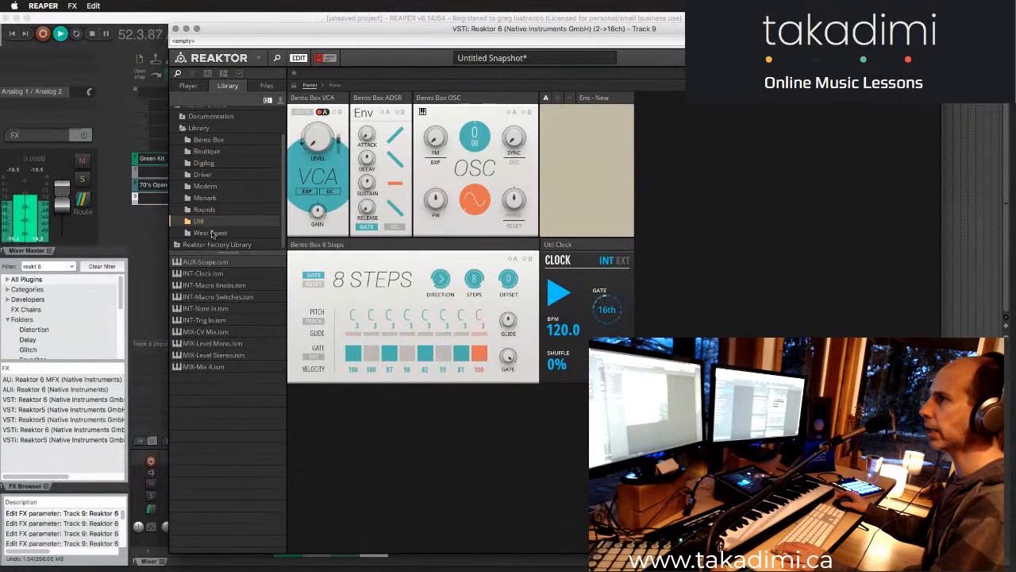
- Add the Rounds Reverb block, feed its In L from the oscillator output and position it below the VCA in the structure
{"action": "left_click", "coordinate": [210, 210]}
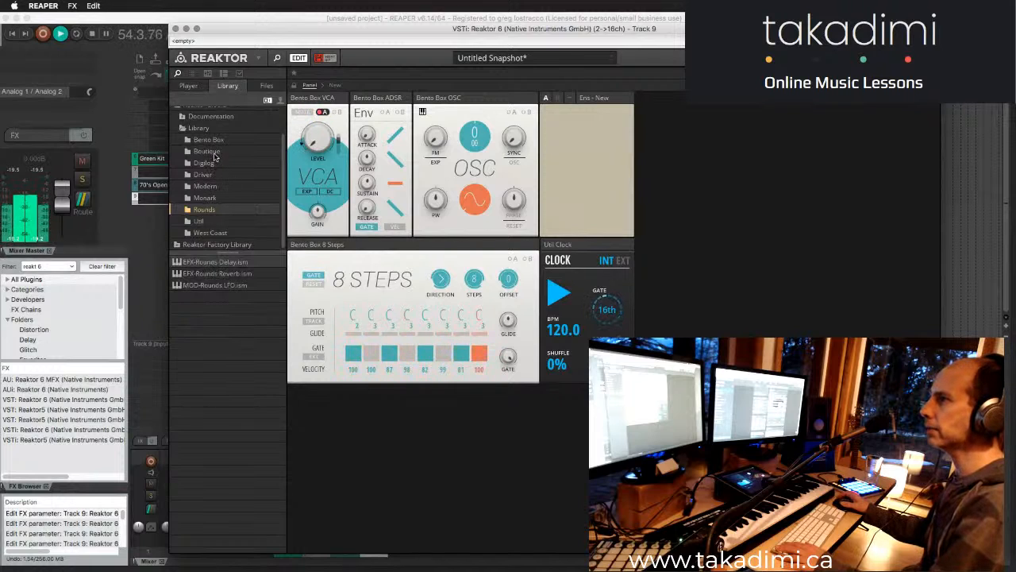
{"action": "left_click", "coordinate": [212, 263]}
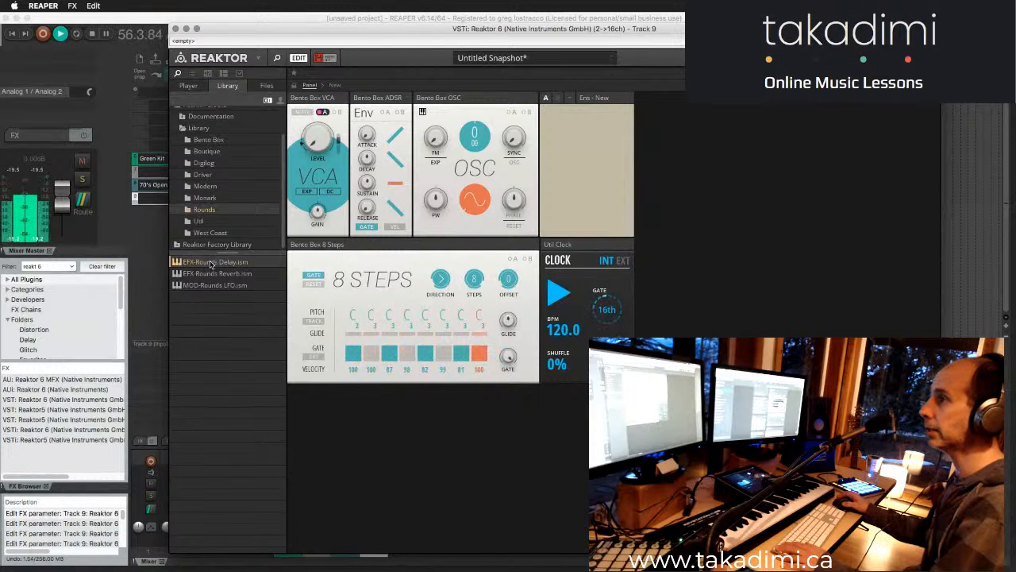
{"action": "left_click_drag", "start_coordinate": [214, 273], "coordinate": [554, 155]}
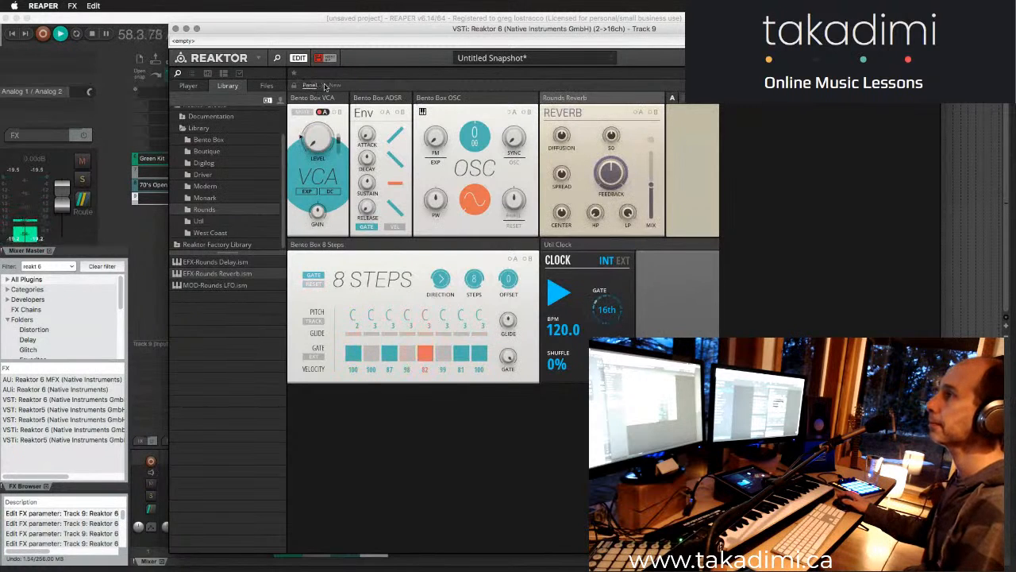
{"action": "left_click", "coordinate": [329, 85]}
{"action": "left_click_drag", "start_coordinate": [345, 154], "coordinate": [663, 330]}
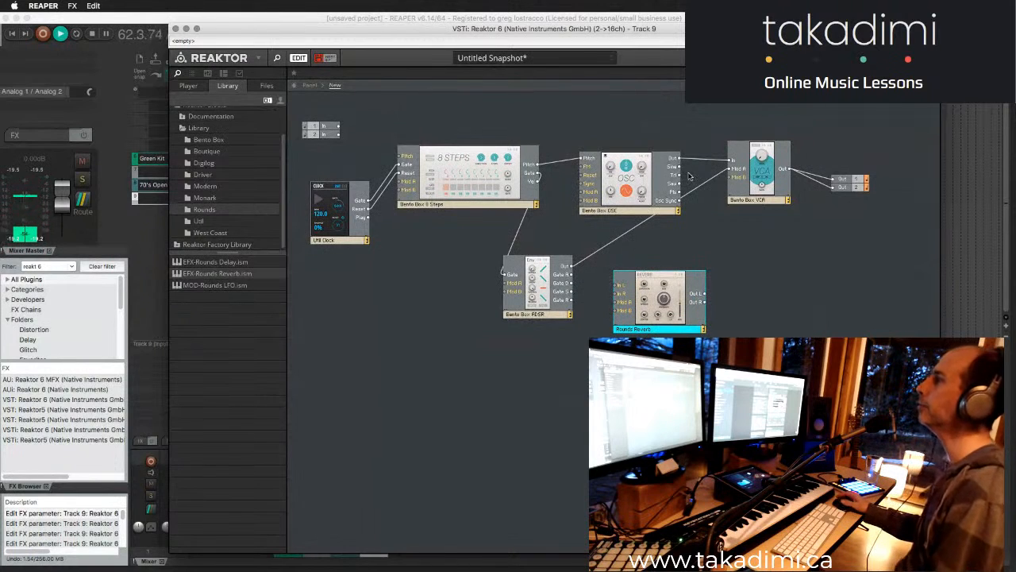
{"action": "left_click_drag", "start_coordinate": [677, 159], "coordinate": [628, 293]}
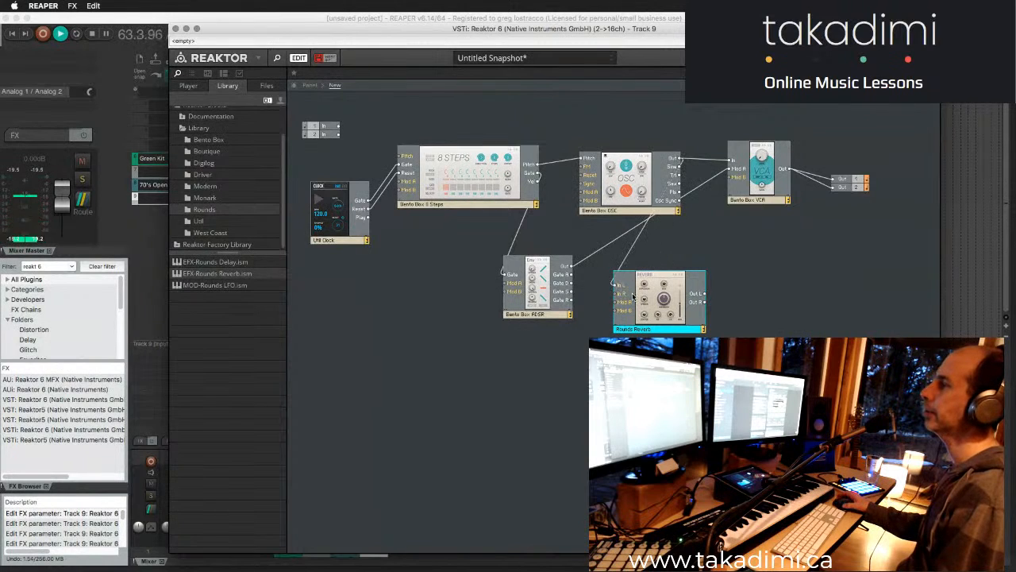
{"action": "left_click_drag", "start_coordinate": [647, 328], "coordinate": [723, 312]}
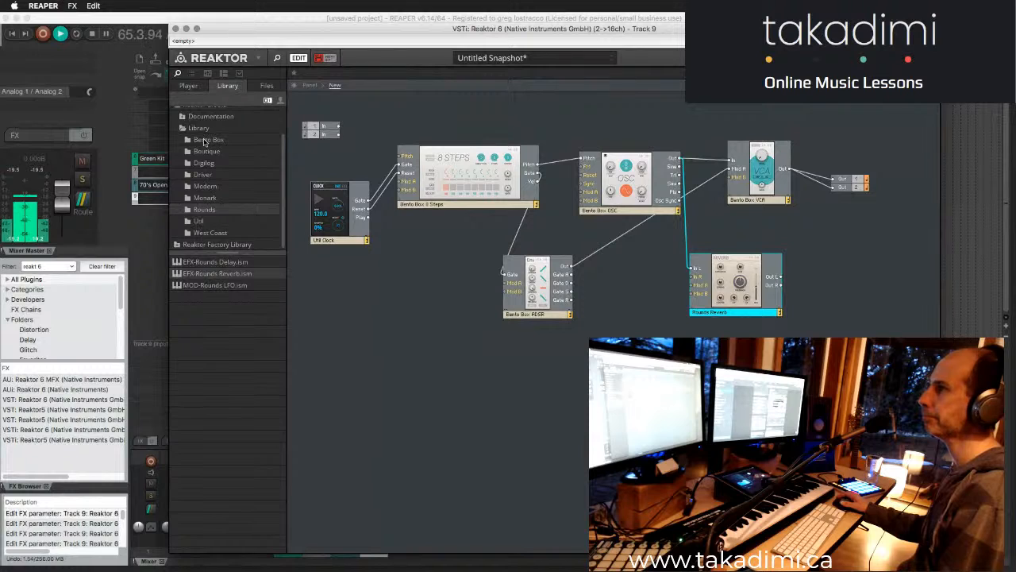
- Add the Bento Box Mix block to the structure and move the reverb back beneath the oscillator
{"action": "left_click", "coordinate": [204, 140]}
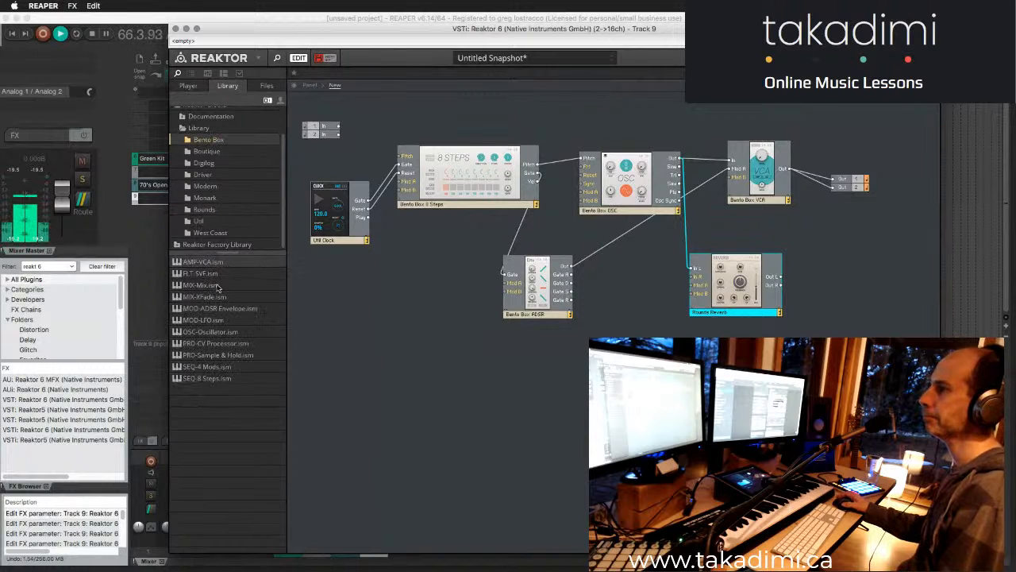
{"action": "left_click_drag", "start_coordinate": [208, 287], "coordinate": [549, 368]}
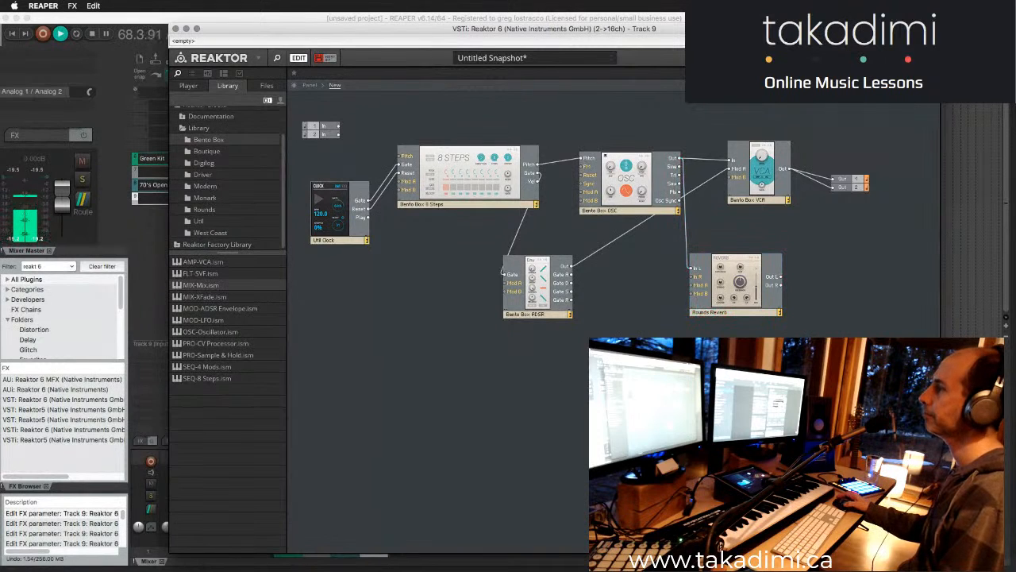
{"action": "left_click_drag", "start_coordinate": [713, 292], "coordinate": [664, 296]}
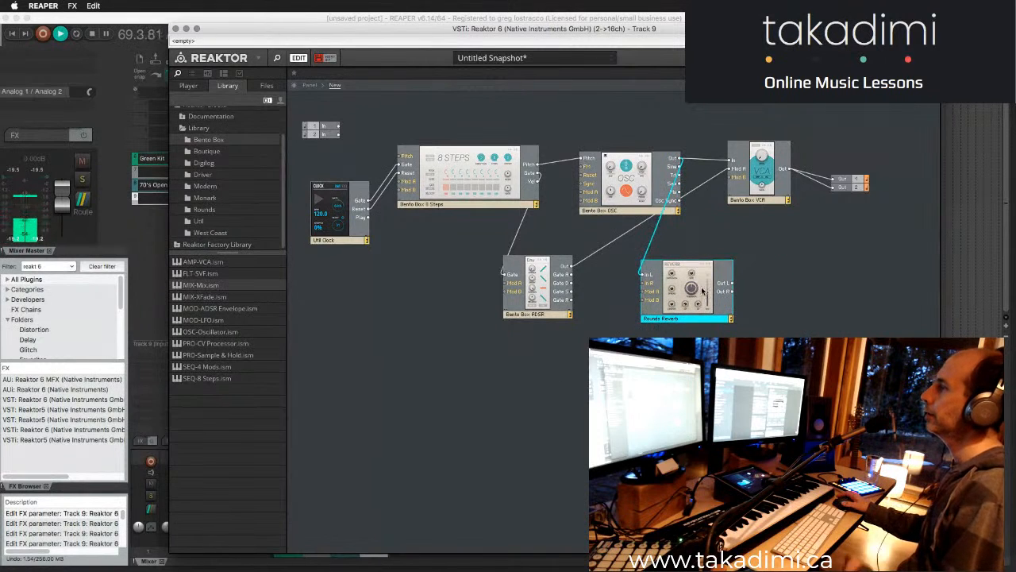
{"action": "left_click_drag", "start_coordinate": [688, 262], "coordinate": [682, 250]}
- Wire the oscillator's Out and the reverb's Out L to the mixer's inputs
{"action": "left_click_drag", "start_coordinate": [682, 158], "coordinate": [686, 370]}
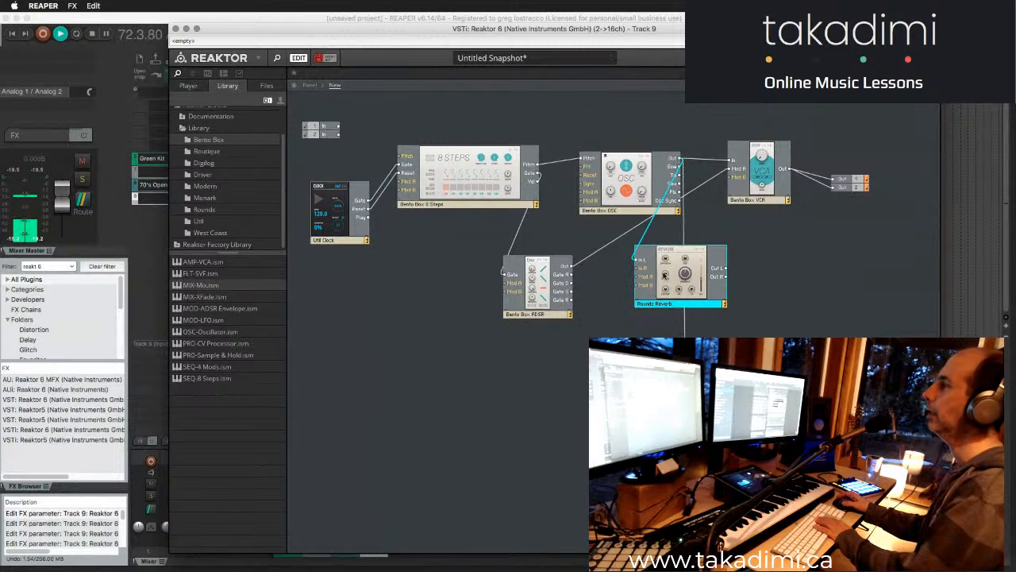
{"action": "left_click_drag", "start_coordinate": [729, 272], "coordinate": [740, 310]}
{"action": "left_click", "coordinate": [749, 290]}
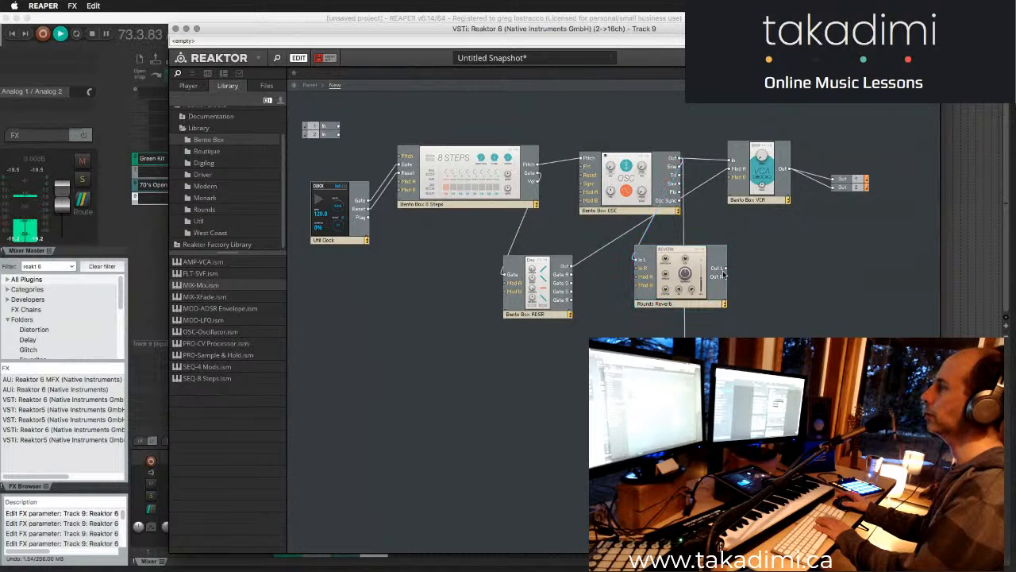
{"action": "left_click_drag", "start_coordinate": [726, 269], "coordinate": [686, 377]}
{"action": "left_click_drag", "start_coordinate": [748, 369], "coordinate": [798, 285]}
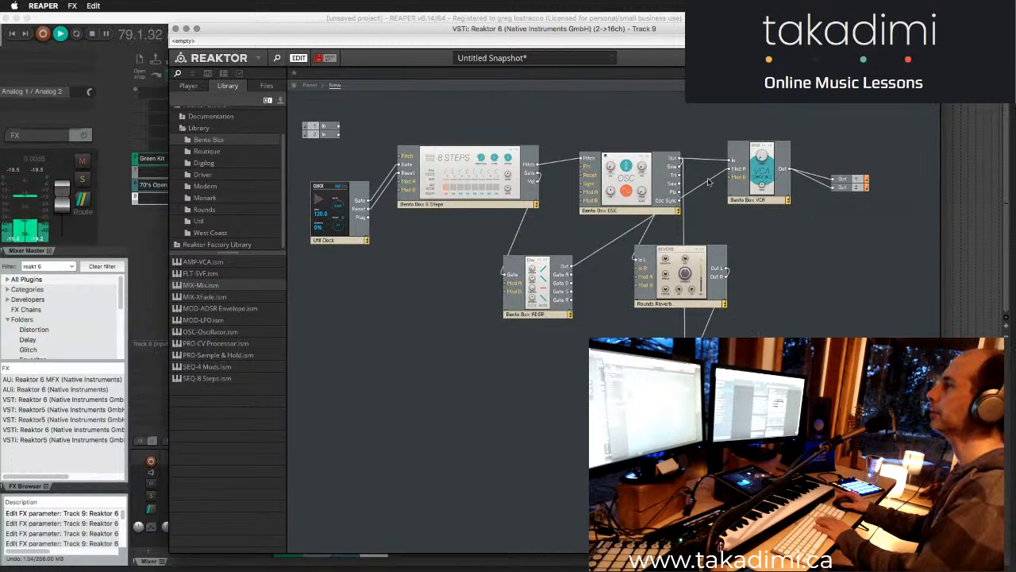
- Move the reverb and mixer together to the area below the VCA and the output terminals
{"action": "left_click", "coordinate": [680, 303]}
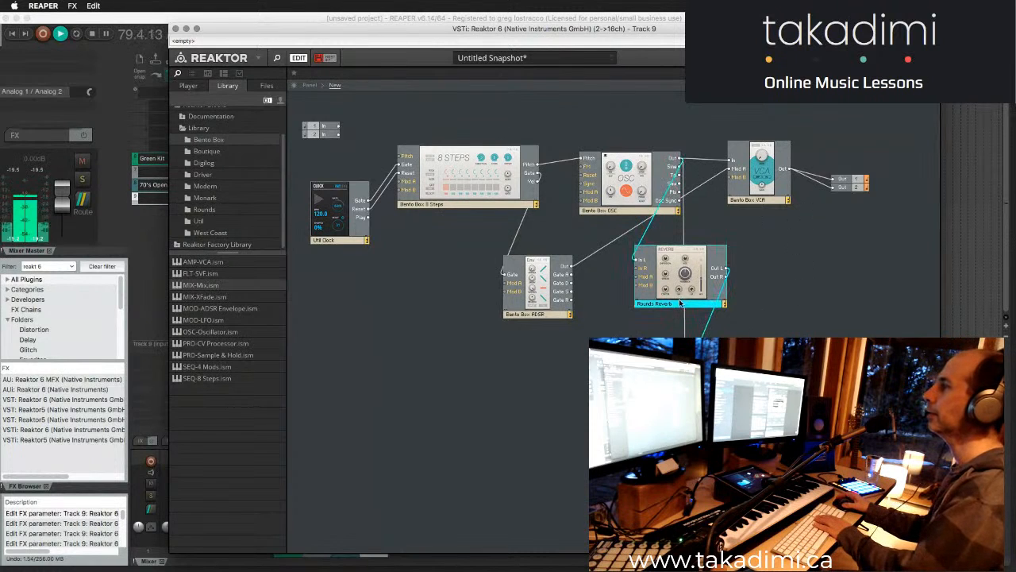
{"action": "left_click", "coordinate": [849, 183]}
{"action": "left_click", "coordinate": [683, 290]}
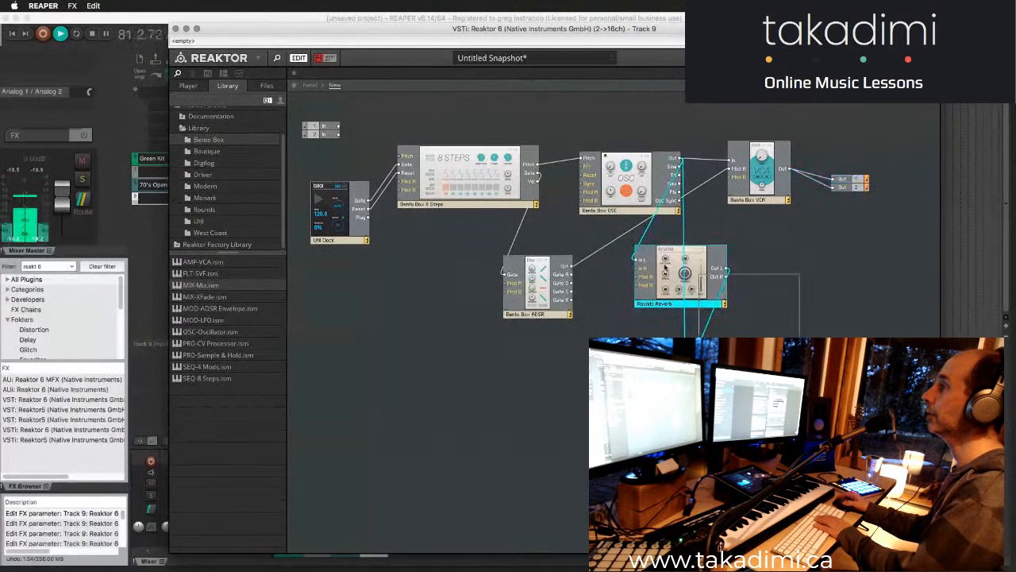
{"action": "left_click_drag", "start_coordinate": [677, 310], "coordinate": [849, 334]}
- Feed the reverb's In L and In R from the VCA output, removing the oscillator's direct wires to the reverb and mixer
{"action": "left_click", "coordinate": [794, 292]}
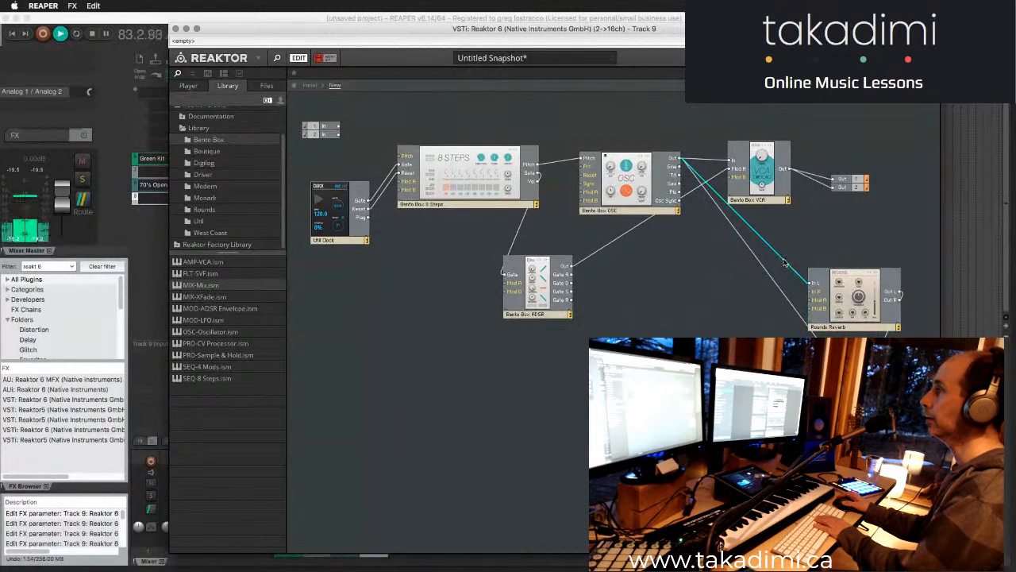
{"action": "left_click_drag", "start_coordinate": [786, 172], "coordinate": [813, 283]}
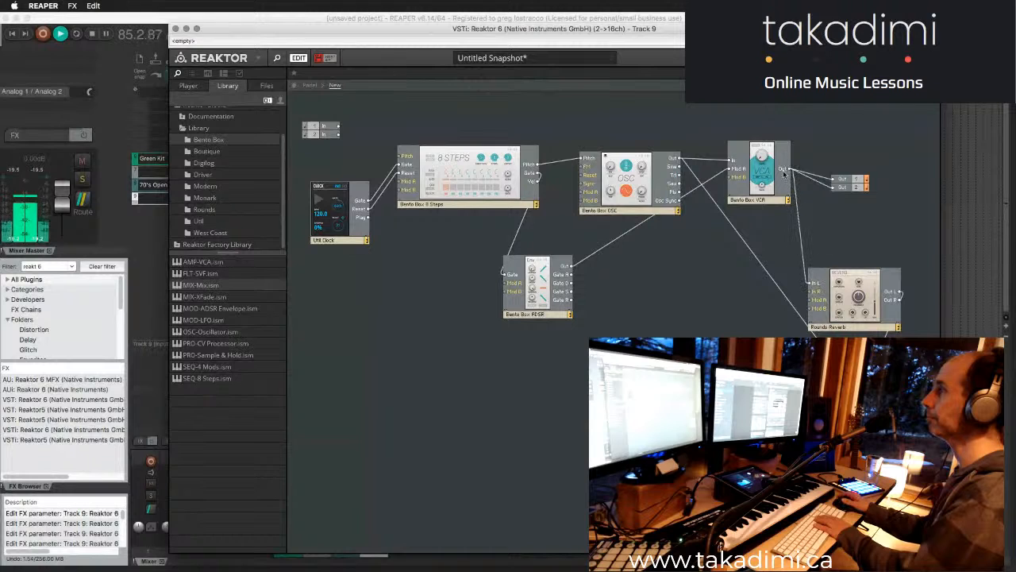
{"action": "left_click_drag", "start_coordinate": [786, 168], "coordinate": [815, 296]}
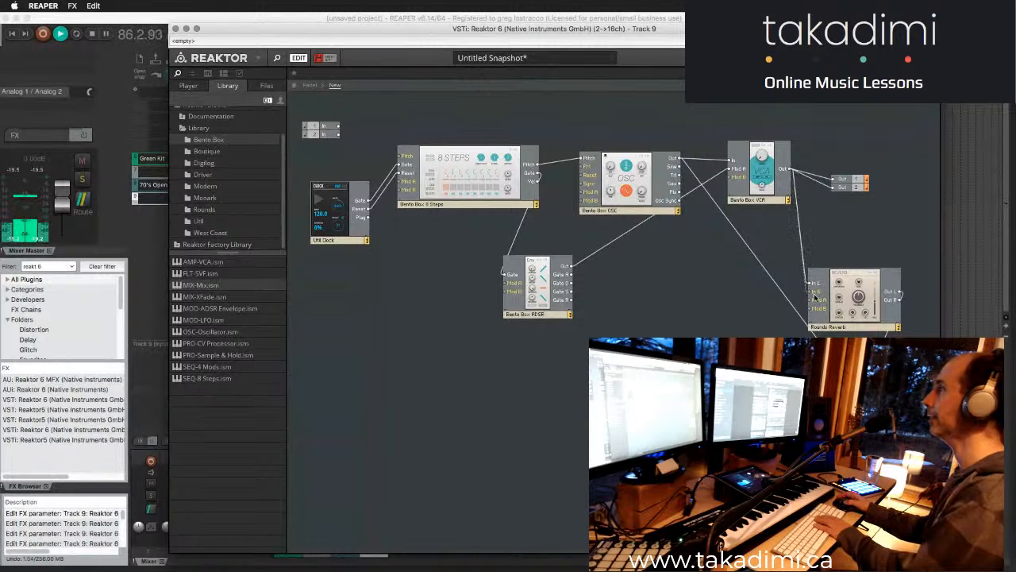
{"action": "key", "text": "Delete"}
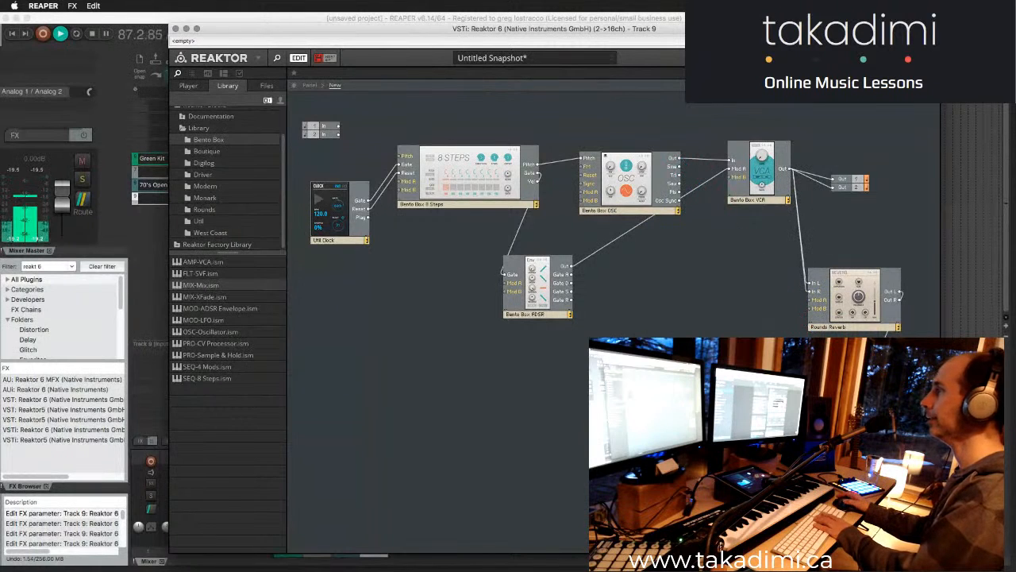
- Connect the VCA's dry output and the reverb's outputs to the mixer and arrange the blocks
{"action": "left_click_drag", "start_coordinate": [789, 170], "coordinate": [860, 385]}
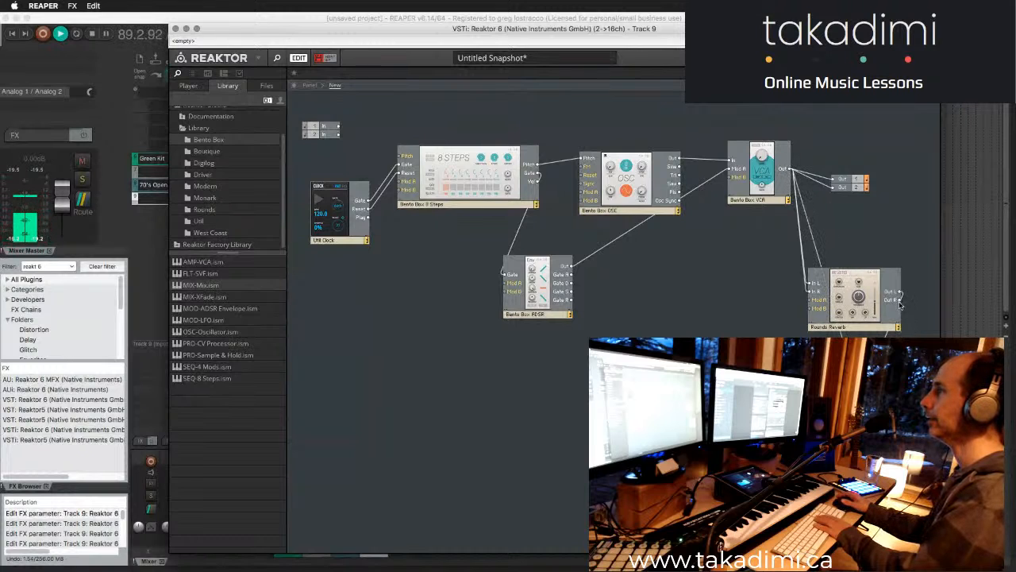
{"action": "left_click_drag", "start_coordinate": [926, 397], "coordinate": [881, 373]}
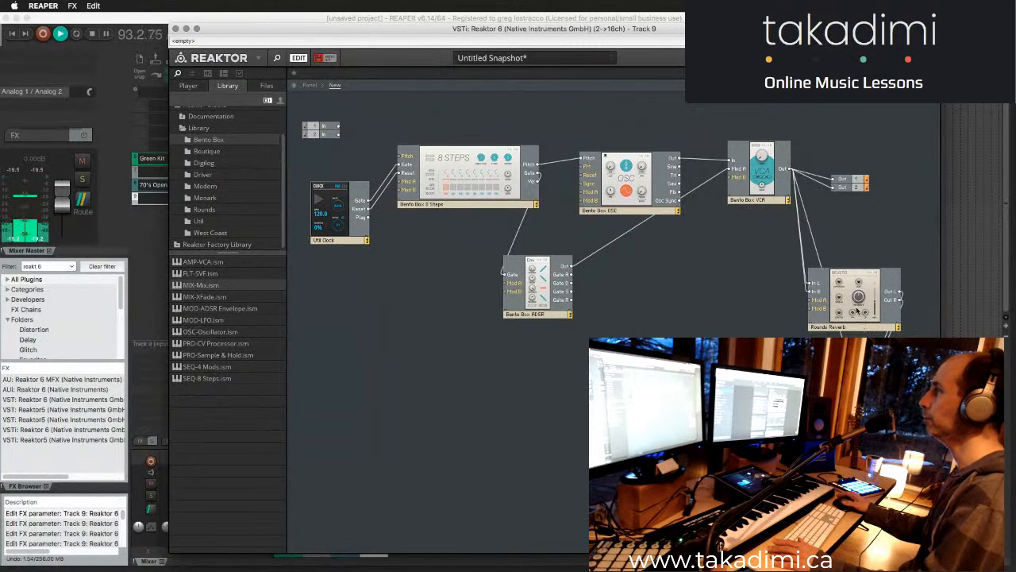
{"action": "left_click_drag", "start_coordinate": [845, 324], "coordinate": [731, 369]}
{"action": "mouse_move", "coordinate": [919, 403]}
{"action": "left_mouse_down"}
{"action": "mouse_move", "coordinate": [832, 179]}
{"action": "mouse_move", "coordinate": [864, 296]}
{"action": "mouse_move", "coordinate": [919, 406]}
{"action": "left_mouse_up"}
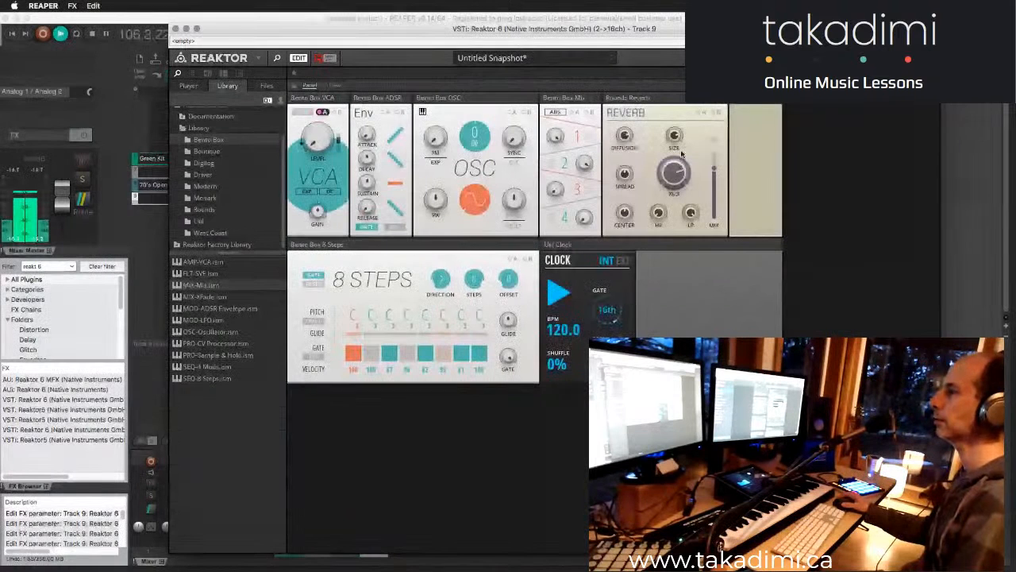
- Raise the reverb block's mix to 82.8
{"action": "left_click_drag", "start_coordinate": [717, 168], "coordinate": [713, 155]}
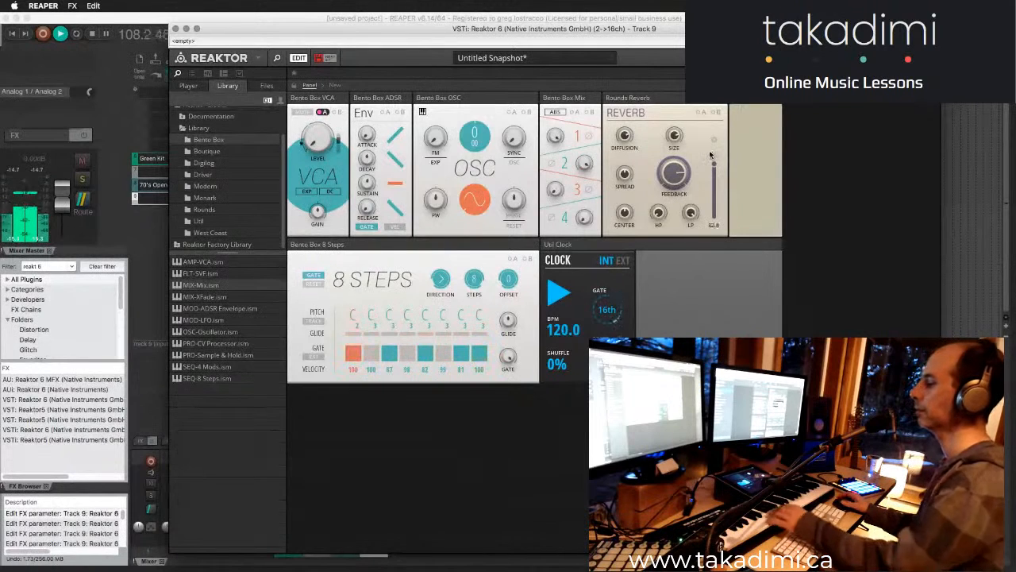
- Enable Kontakt 5 and the Unfiltered Audio effect on the Green Kit track and adjust that track's volume
{"action": "left_click", "coordinate": [148, 160]}
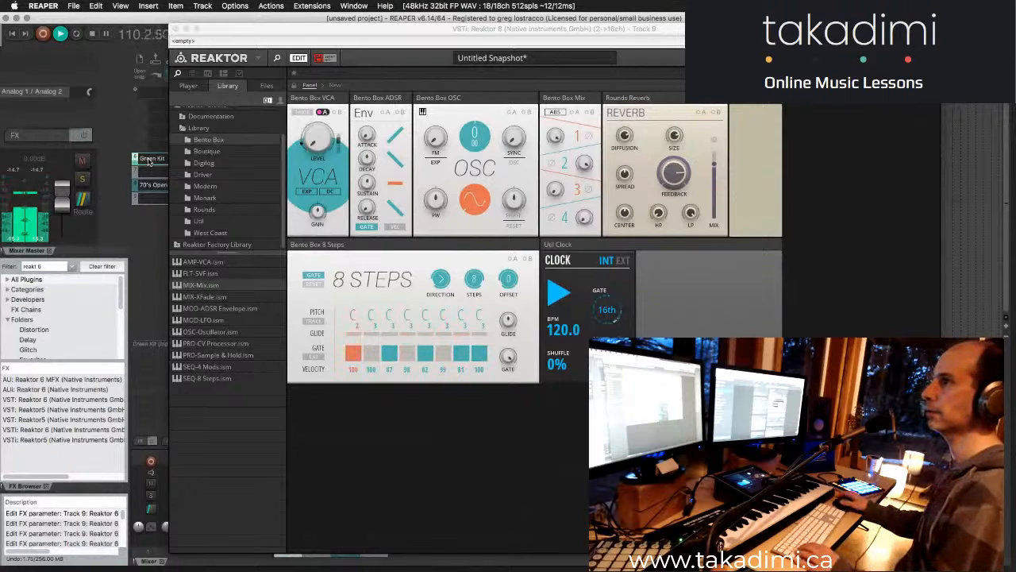
{"action": "left_click_drag", "start_coordinate": [229, 28], "coordinate": [427, 29]}
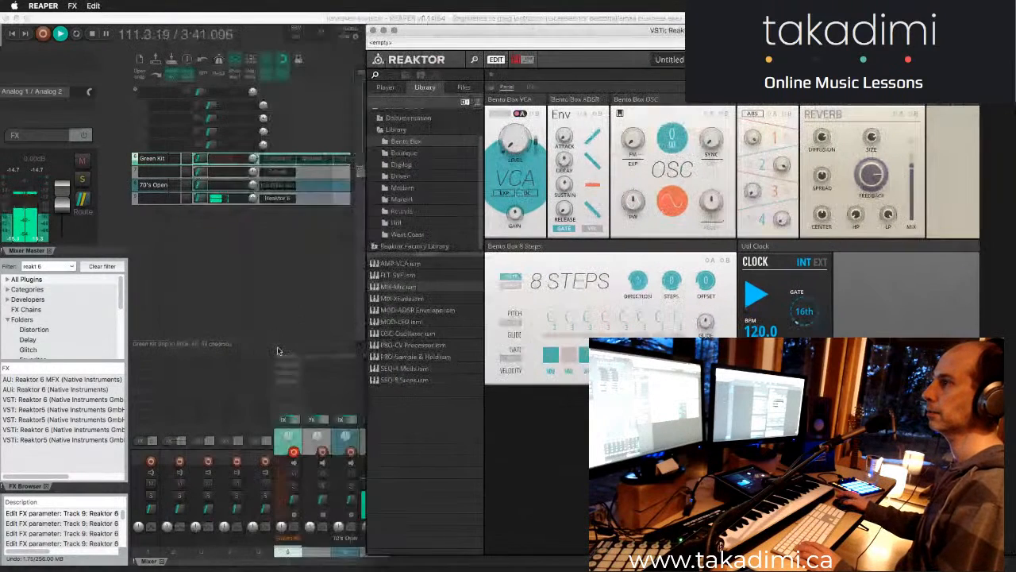
{"action": "left_click", "coordinate": [285, 356]}
{"action": "left_click", "coordinate": [290, 381]}
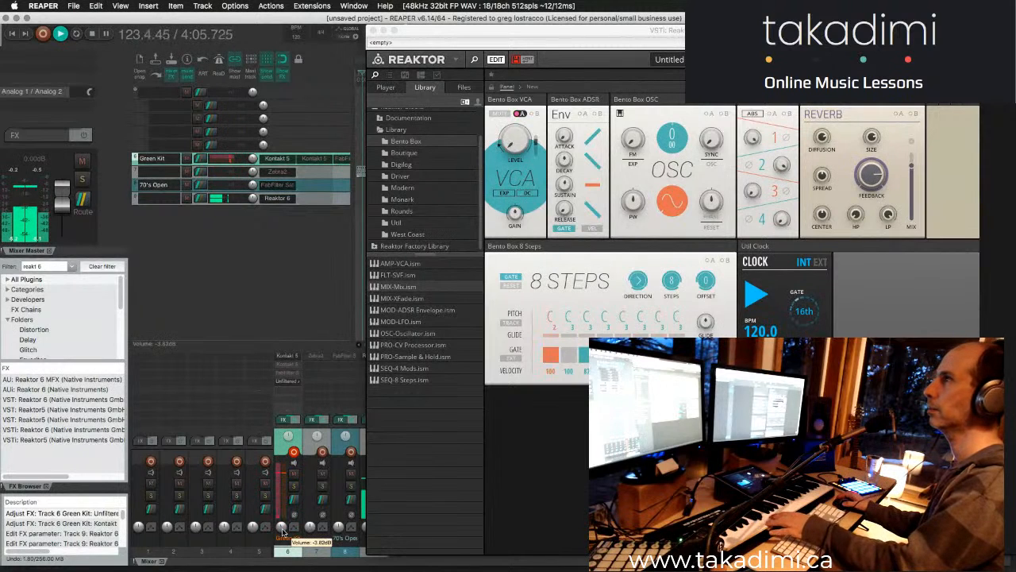
{"action": "left_click_drag", "start_coordinate": [282, 529], "coordinate": [283, 529]}
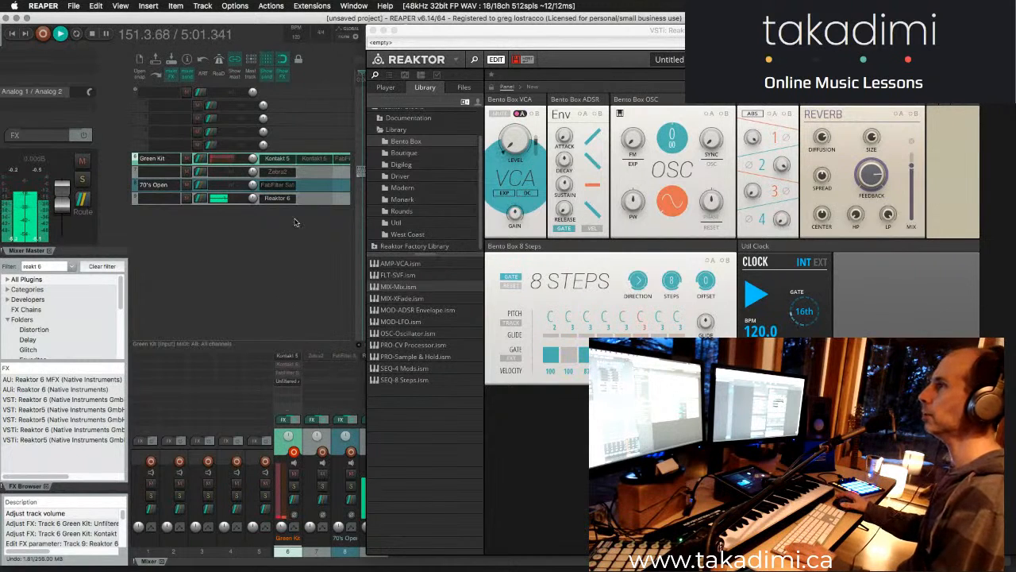
- Stop playback and wire the 8 Steps sequencer's Vel output to the reverb's modulation input A
{"action": "key", "text": "space"}
{"action": "left_click", "coordinate": [531, 88]}
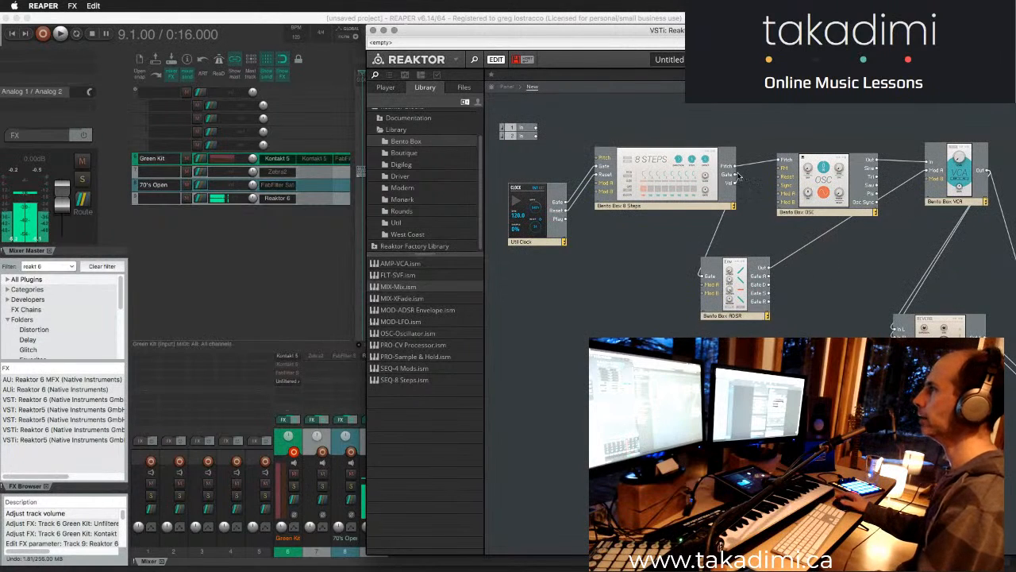
{"action": "left_click_drag", "start_coordinate": [734, 185], "coordinate": [895, 329]}
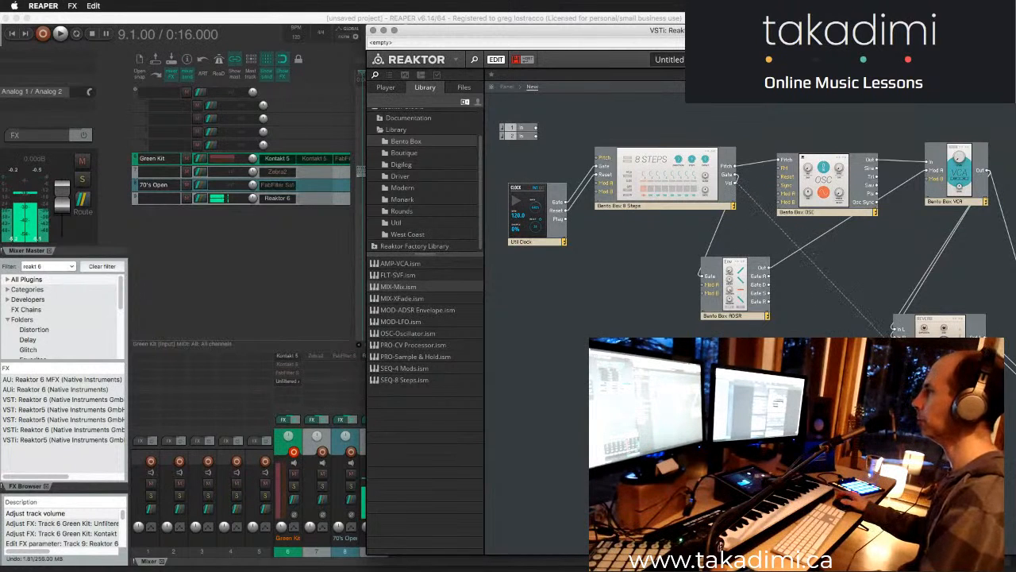
{"action": "left_click", "coordinate": [507, 87]}
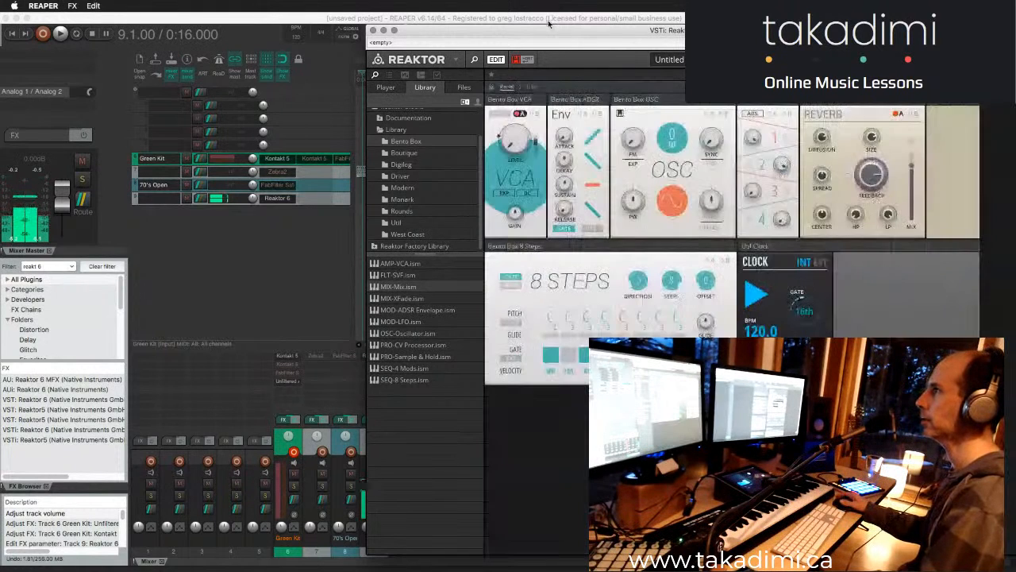
{"action": "left_click_drag", "start_coordinate": [548, 18], "coordinate": [453, 22]}
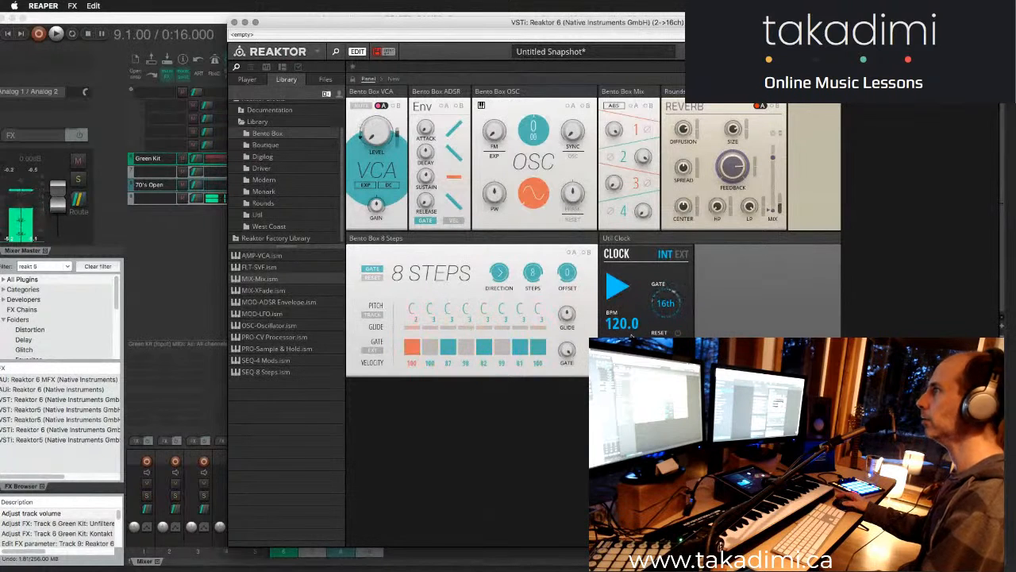
- Turn off the gate of step 3 and turn on the gate of step 2 in the 8 Steps sequencer
{"action": "left_click", "coordinate": [447, 348]}
{"action": "left_click", "coordinate": [433, 349]}
{"action": "left_click", "coordinate": [432, 352]}
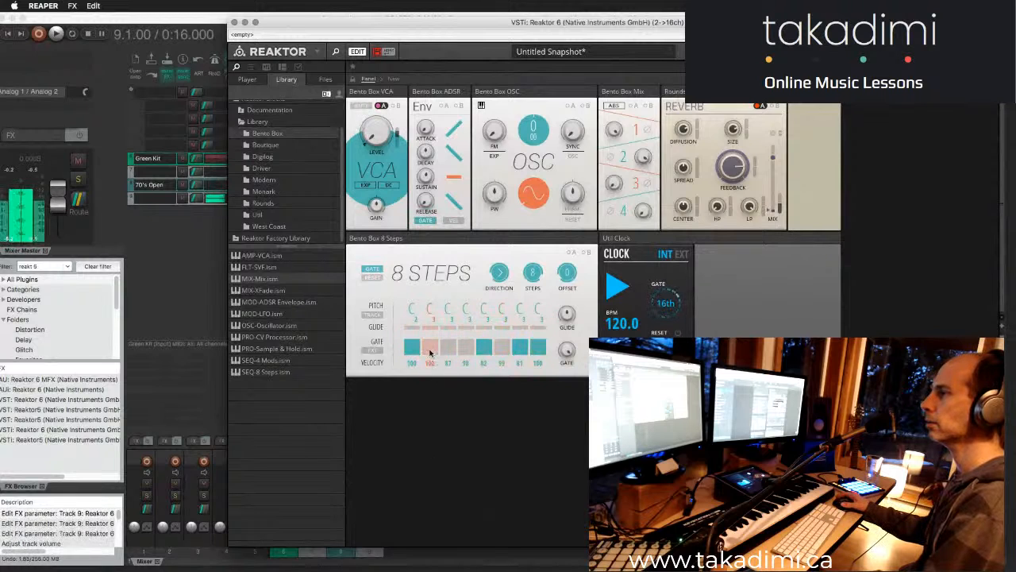
{"action": "left_click", "coordinate": [432, 351]}
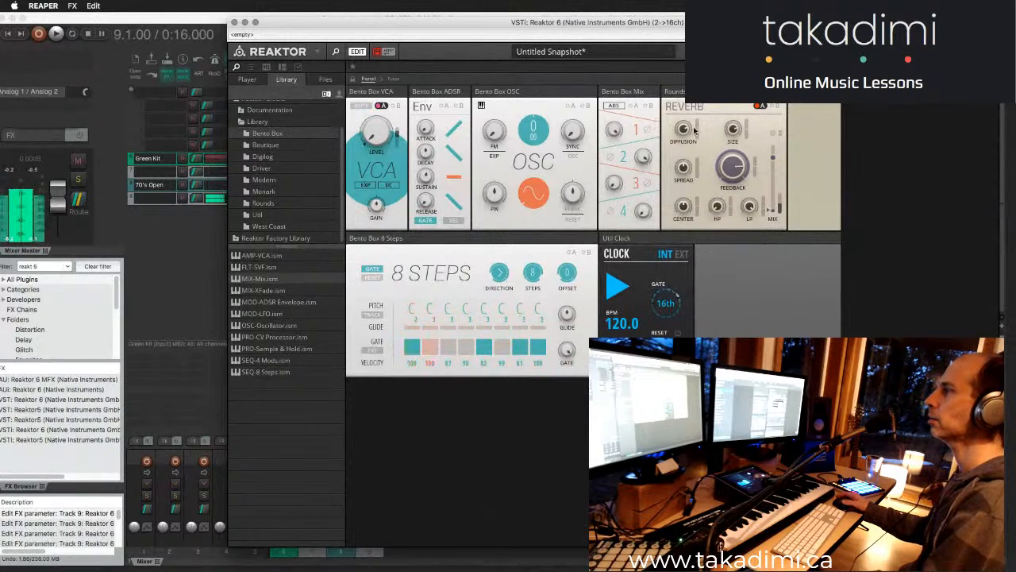
{"action": "left_click", "coordinate": [428, 349]}
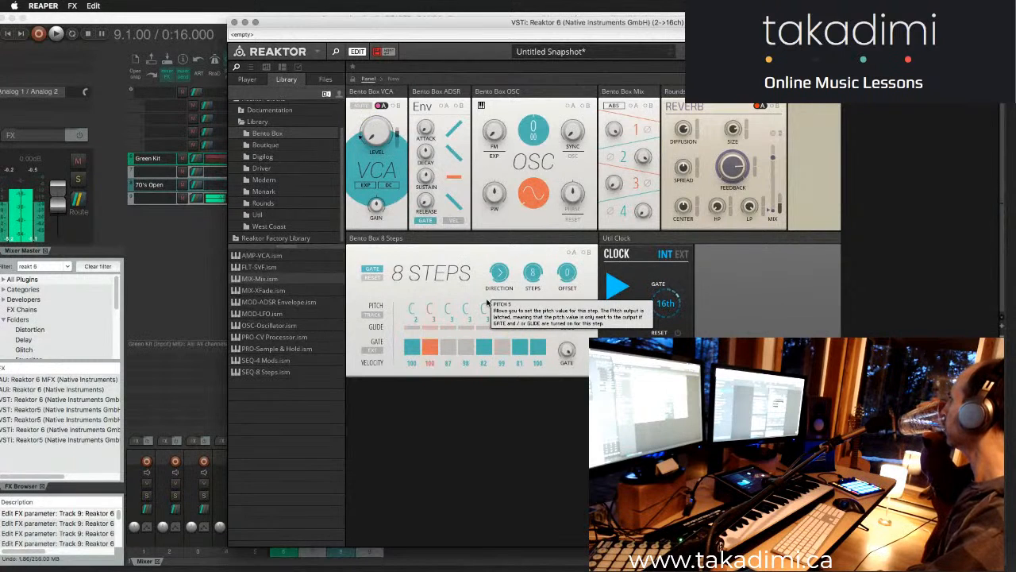
- Examine the blocks in the Digilog, Driver, Modern, Monark, Rounds, Util and West Coast library folders
{"action": "left_click", "coordinate": [273, 159]}
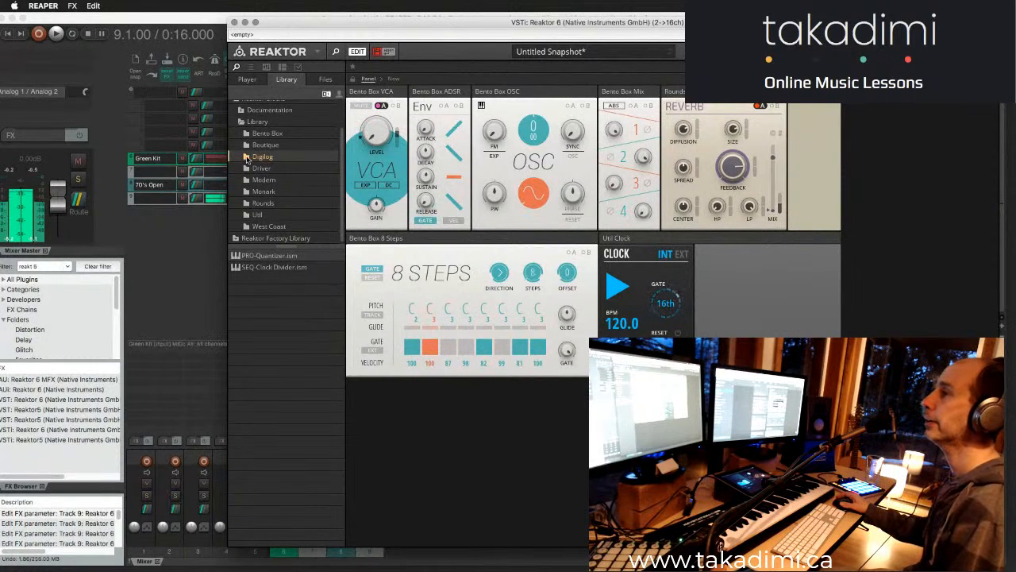
{"action": "left_click", "coordinate": [255, 170]}
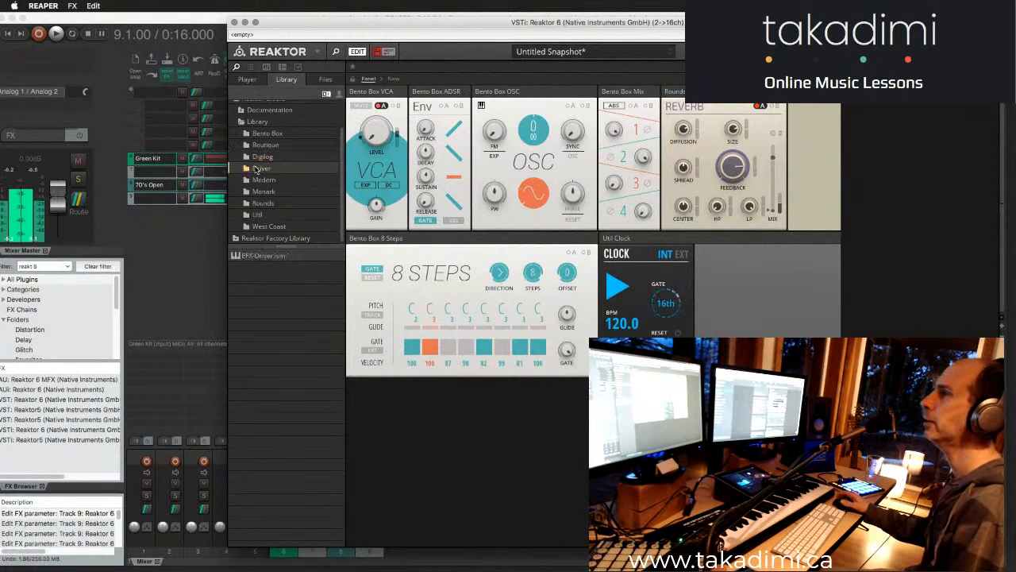
{"action": "left_click", "coordinate": [262, 183]}
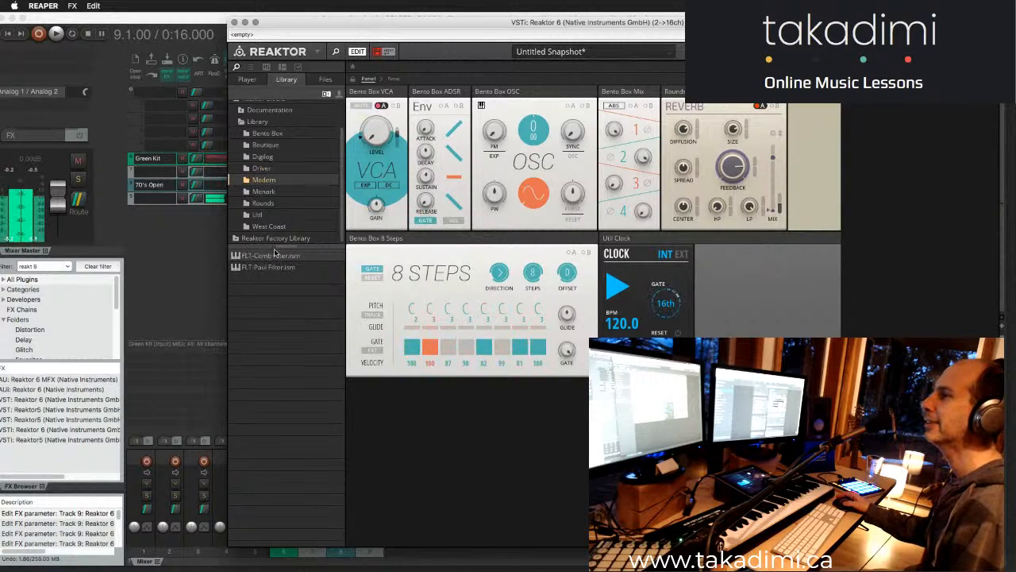
{"action": "left_click", "coordinate": [270, 193]}
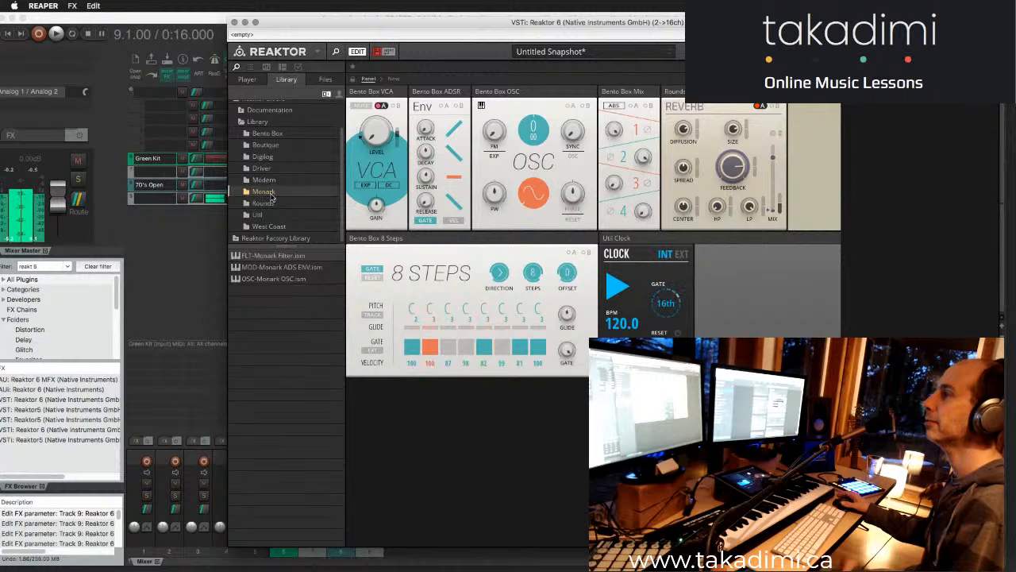
{"action": "left_click", "coordinate": [269, 203]}
{"action": "left_click", "coordinate": [270, 215]}
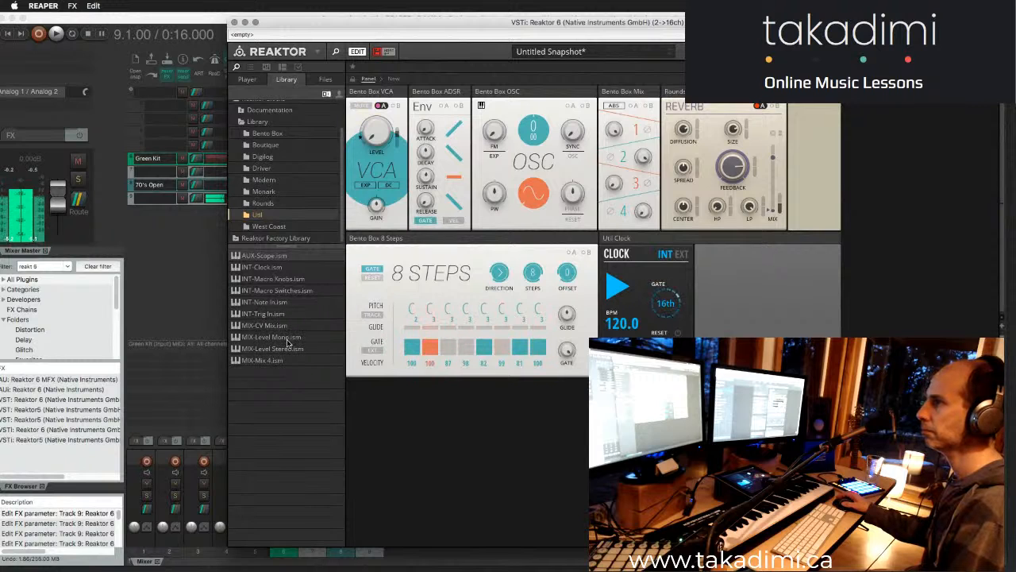
{"action": "left_click", "coordinate": [273, 226]}
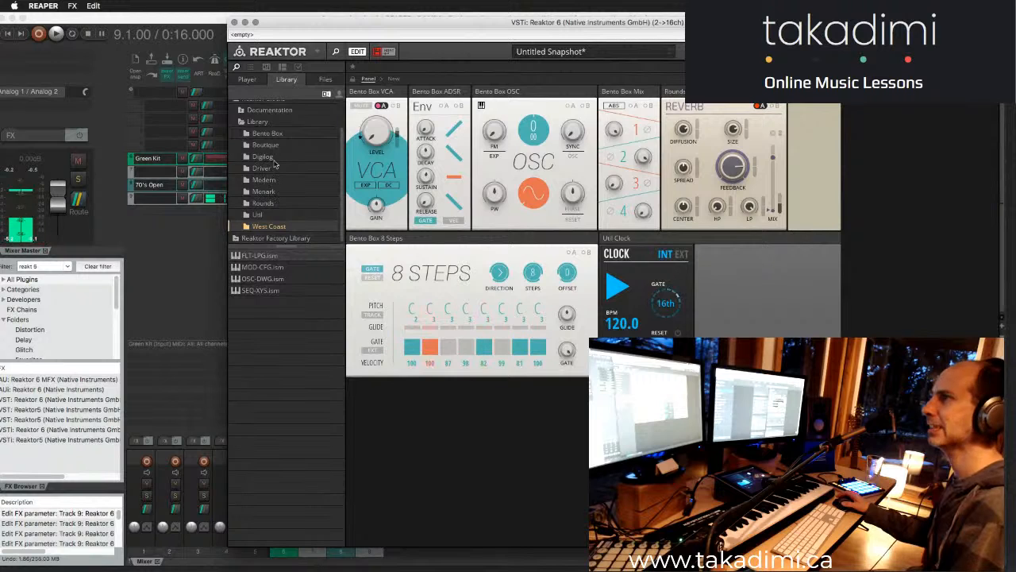
{"action": "scroll", "coordinate": [274, 191], "scroll_direction": "up", "scroll_amount": 3}
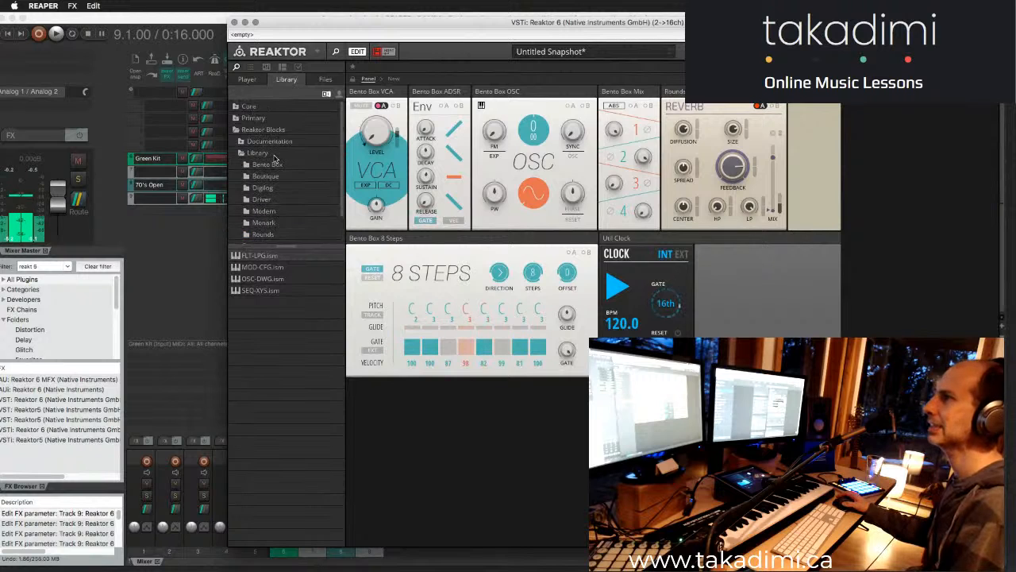
- Review the Reaktor Factory Library folders through the Library favorite in the file browser, then return to the block library
{"action": "left_click", "coordinate": [324, 79]}
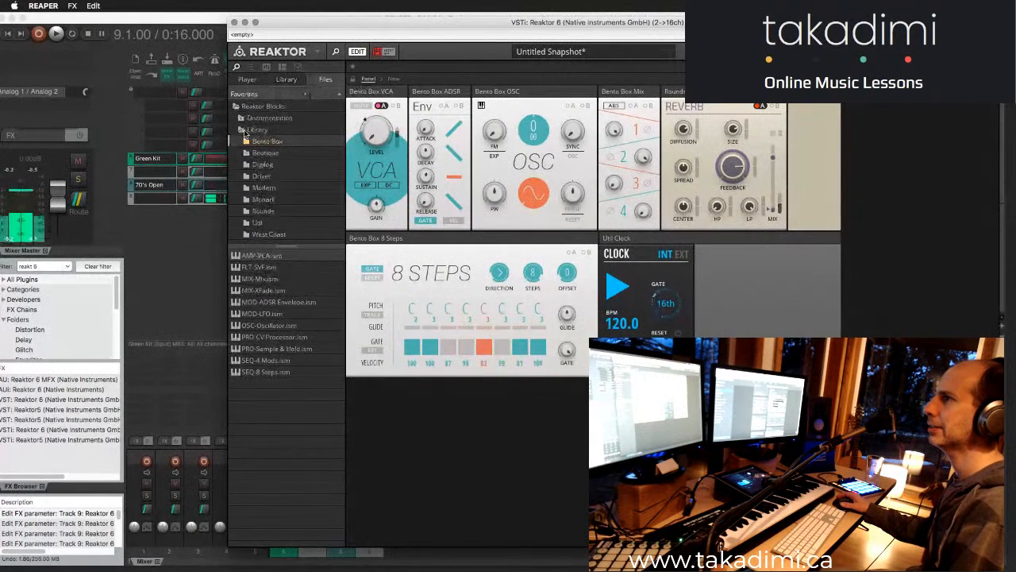
{"action": "left_click", "coordinate": [283, 95]}
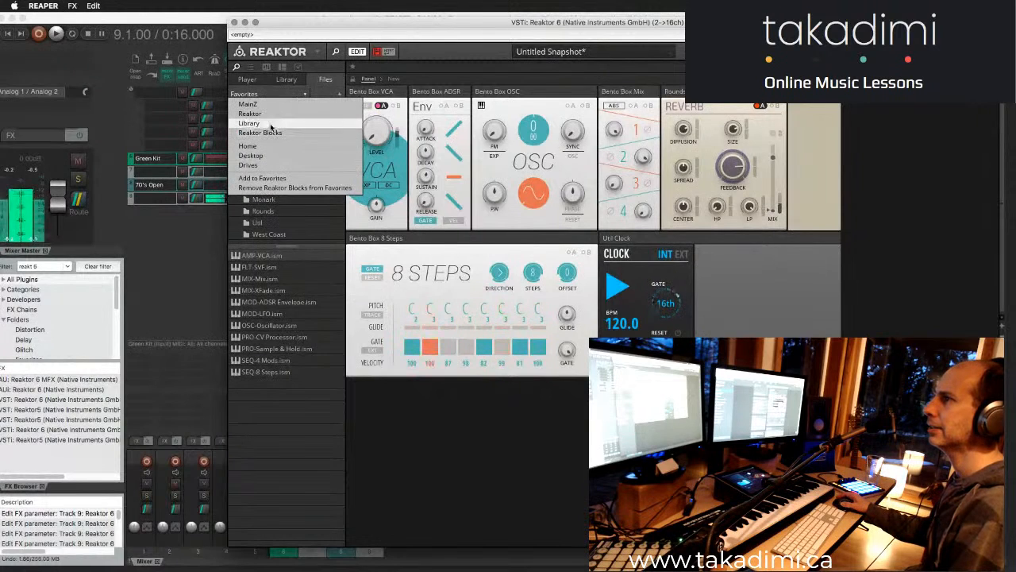
{"action": "left_click", "coordinate": [271, 124]}
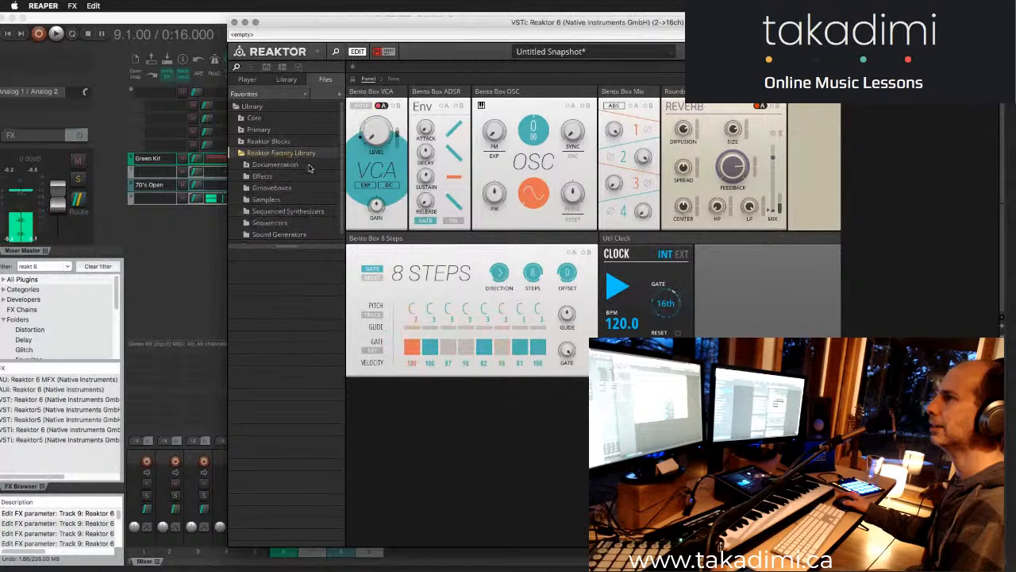
{"action": "scroll", "coordinate": [322, 163], "scroll_direction": "down", "scroll_amount": 1}
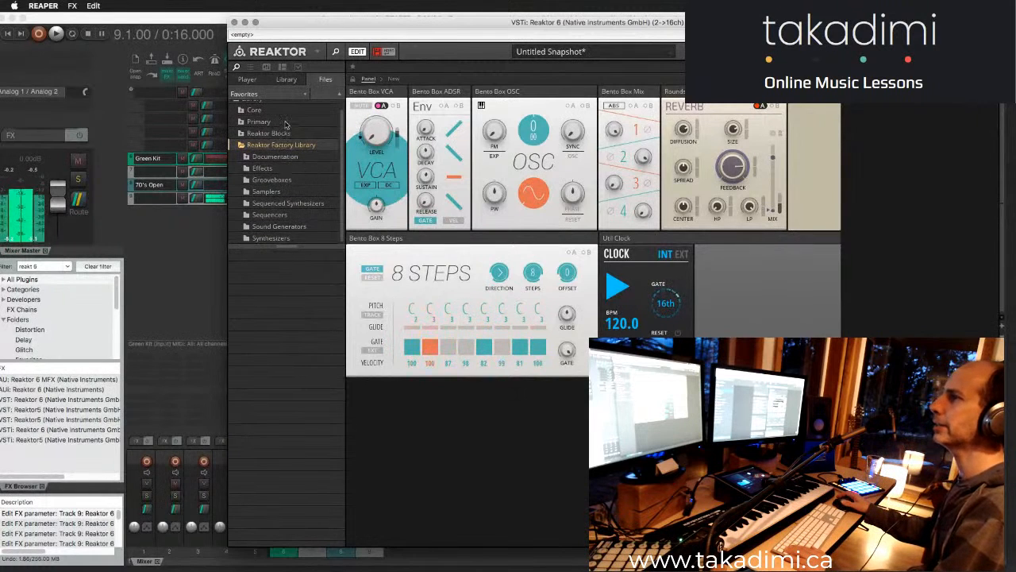
{"action": "left_click", "coordinate": [242, 145]}
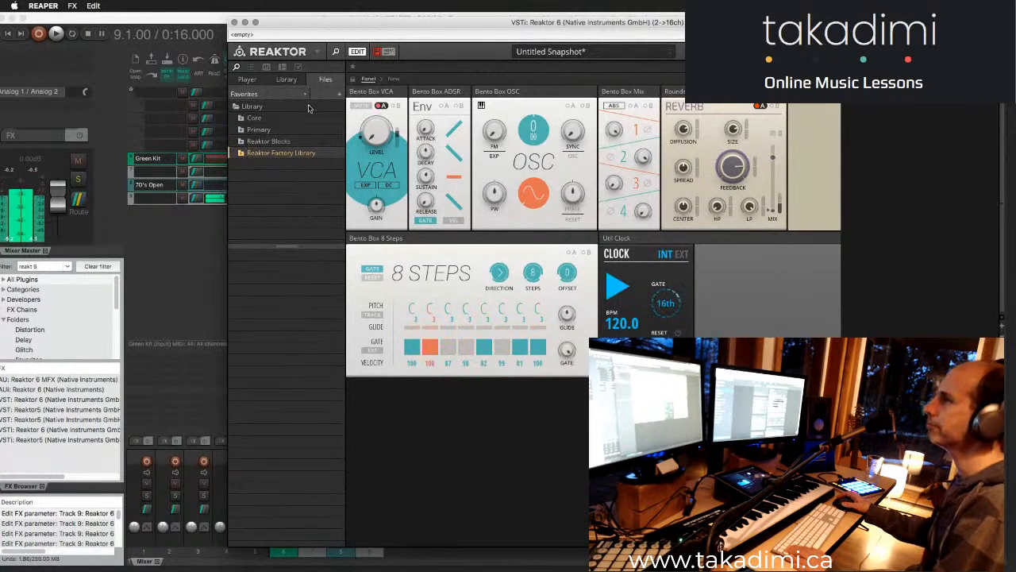
{"action": "left_click", "coordinate": [296, 82]}
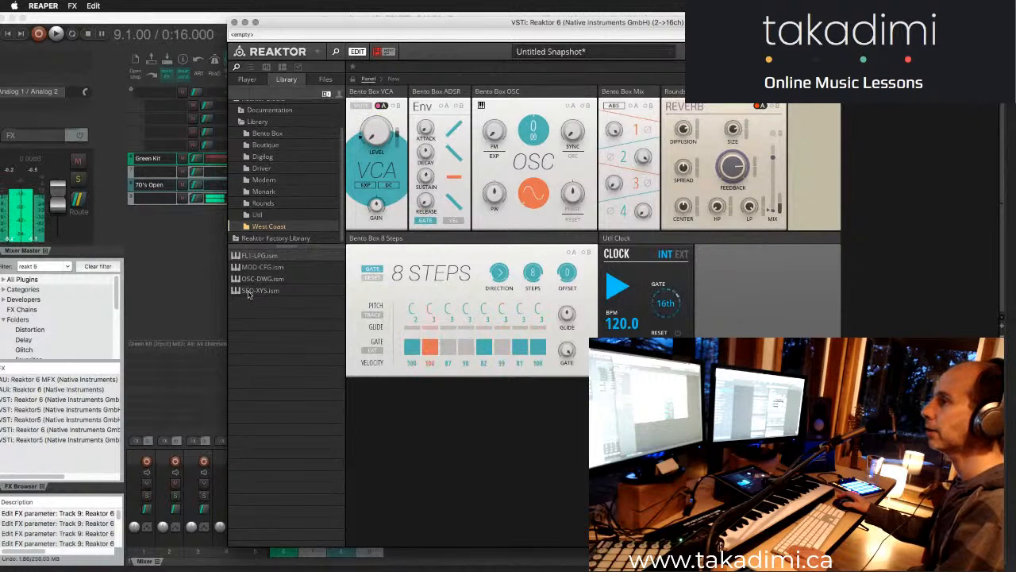
- Add the West Coast SEQ-XYS block, place its panel beside the 8 Steps panel and dock the clock panel beside the reverb
{"action": "left_click_drag", "start_coordinate": [248, 291], "coordinate": [437, 431]}
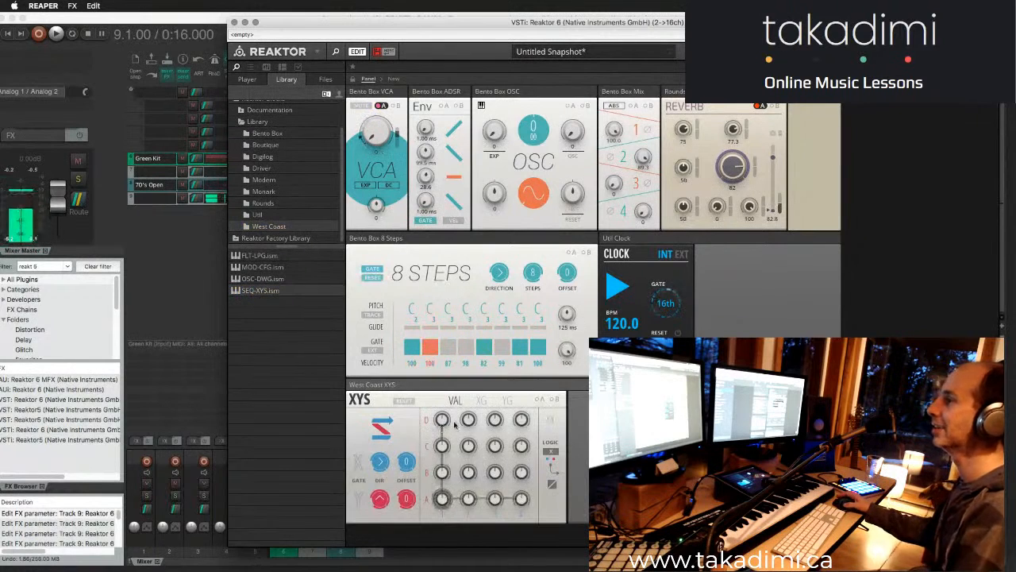
{"action": "left_click_drag", "start_coordinate": [384, 385], "coordinate": [605, 326]}
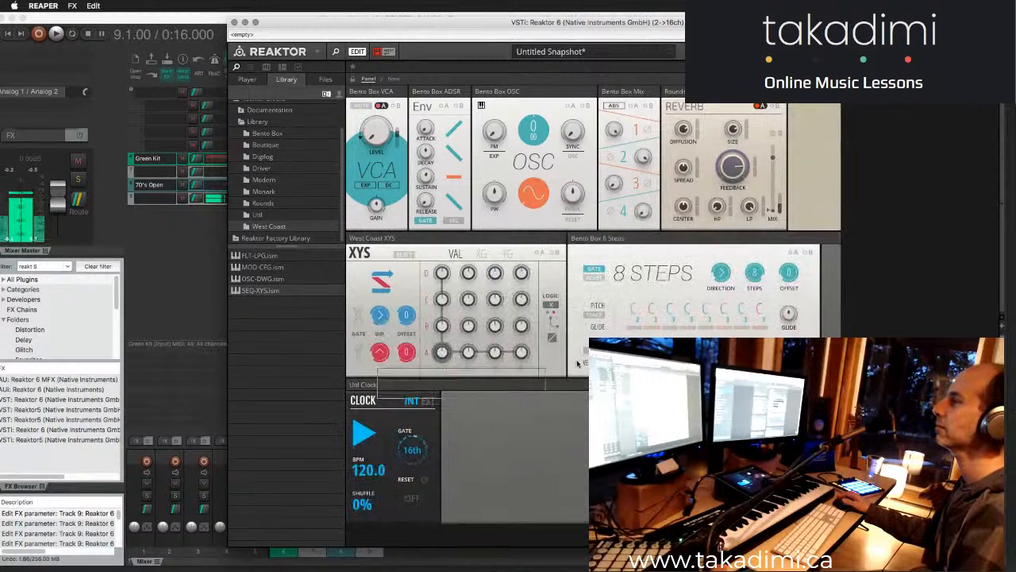
{"action": "left_click_drag", "start_coordinate": [386, 387], "coordinate": [857, 93]}
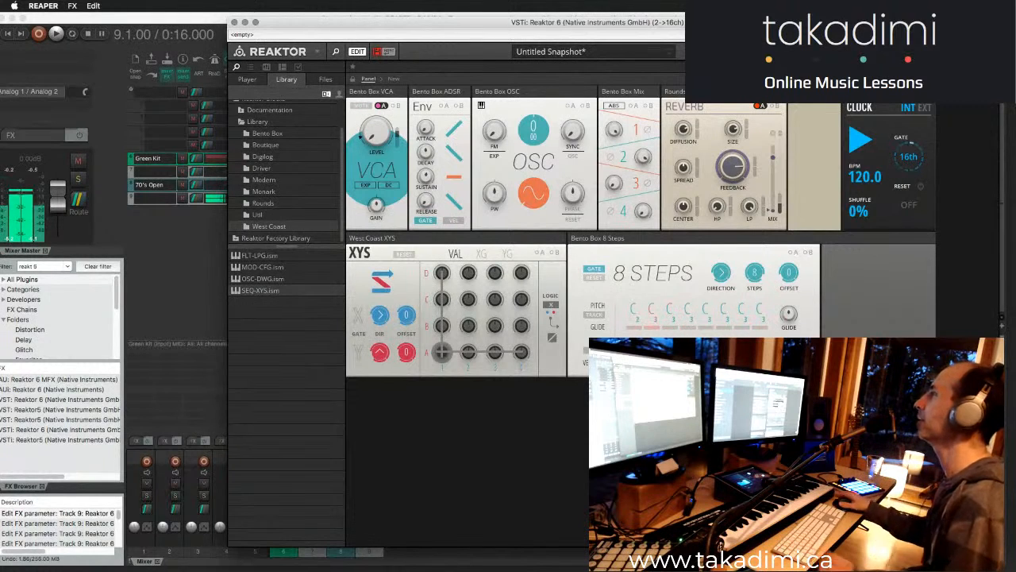
{"action": "left_click_drag", "start_coordinate": [874, 91], "coordinate": [800, 96]}
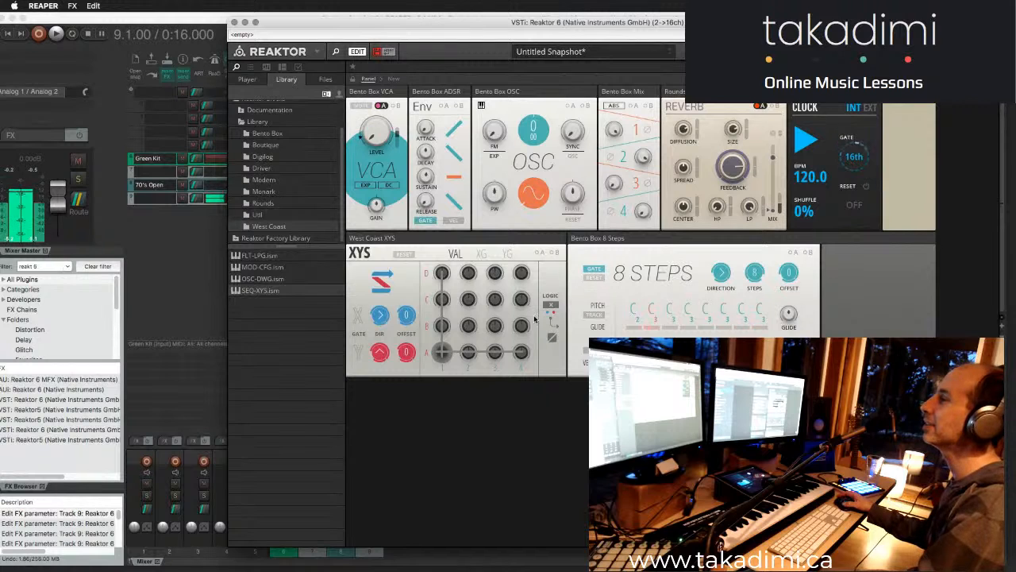
- Place the West Coast XYS block in the structure below the clock and 8 Steps blocks
{"action": "left_click", "coordinate": [394, 78]}
{"action": "left_click_drag", "start_coordinate": [472, 151], "coordinate": [517, 405]}
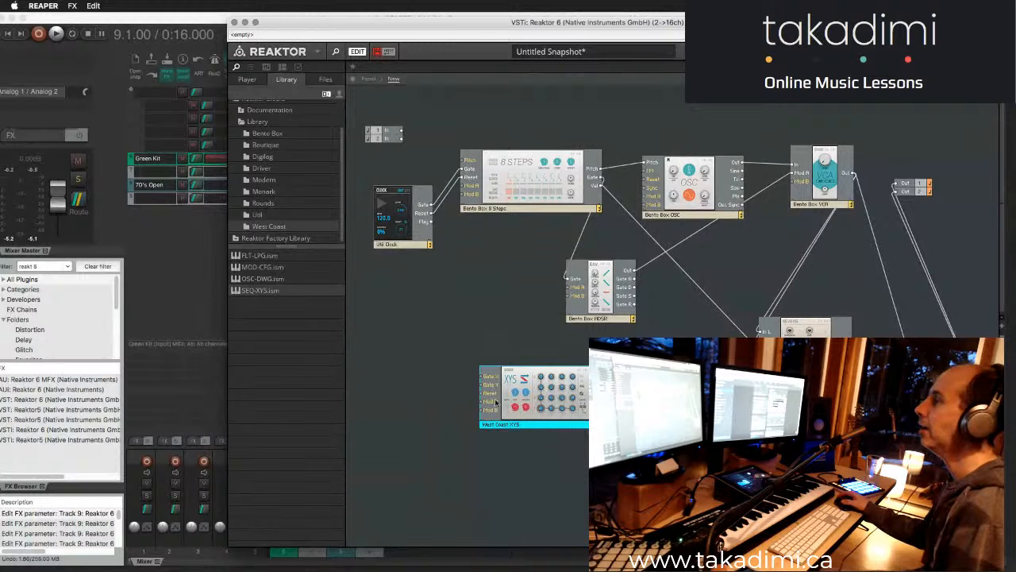
{"action": "left_click_drag", "start_coordinate": [520, 426], "coordinate": [441, 351]}
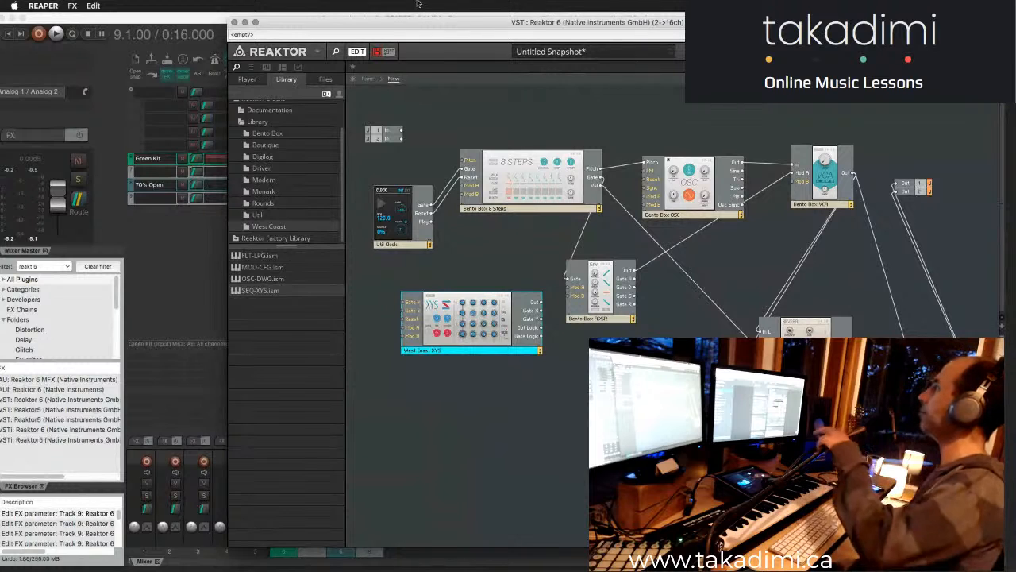
{"action": "key", "text": "super+Tab"}
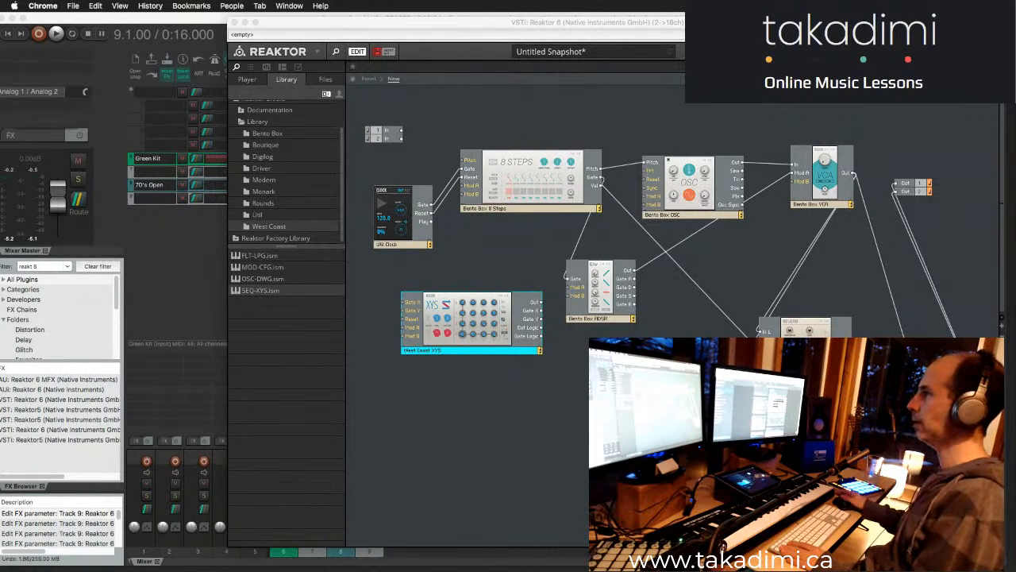
{"action": "left_click", "coordinate": [409, 305]}
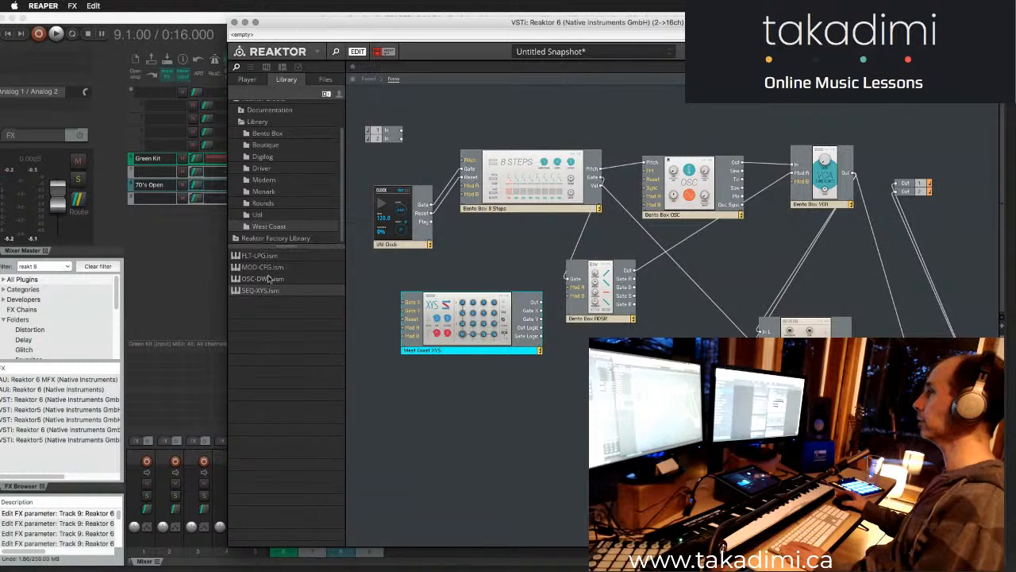
- Add the West Coast MOD-CFG block below the XYS block, and the INT-Trig In block from the Util library folder
{"action": "left_click_drag", "start_coordinate": [271, 268], "coordinate": [482, 407]}
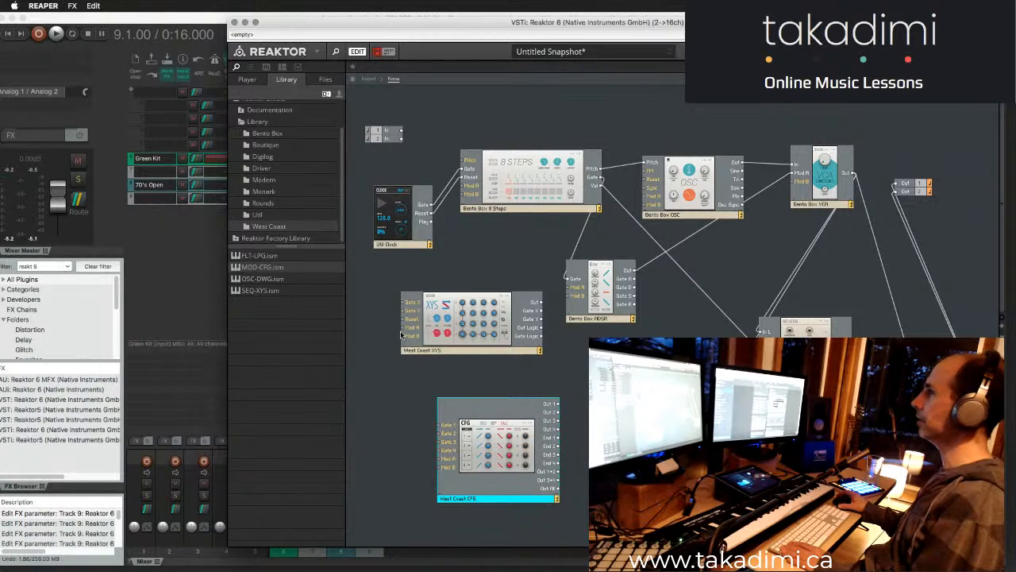
{"action": "left_click", "coordinate": [261, 213]}
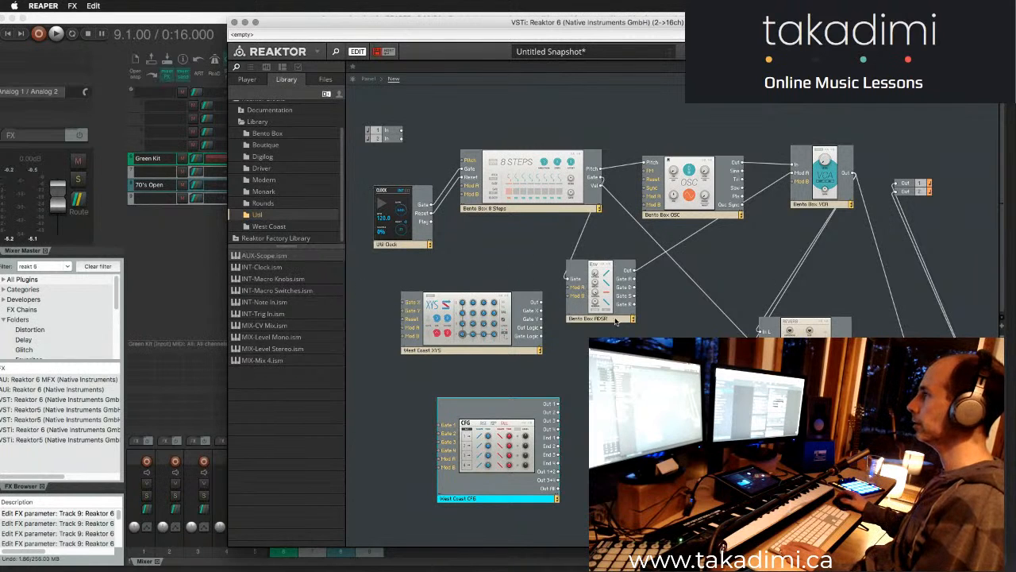
{"action": "left_click", "coordinate": [382, 233]}
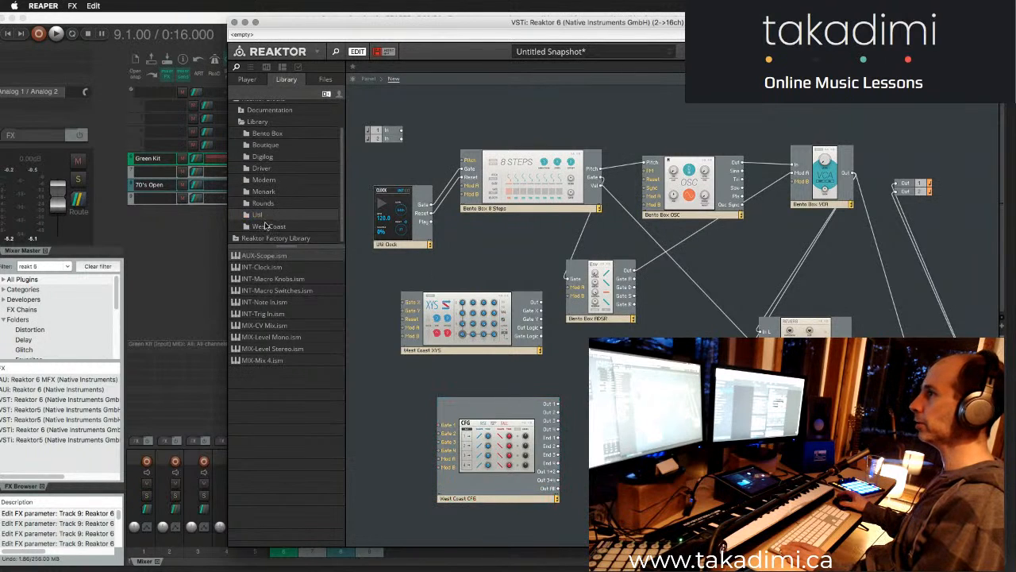
{"action": "left_click", "coordinate": [270, 146]}
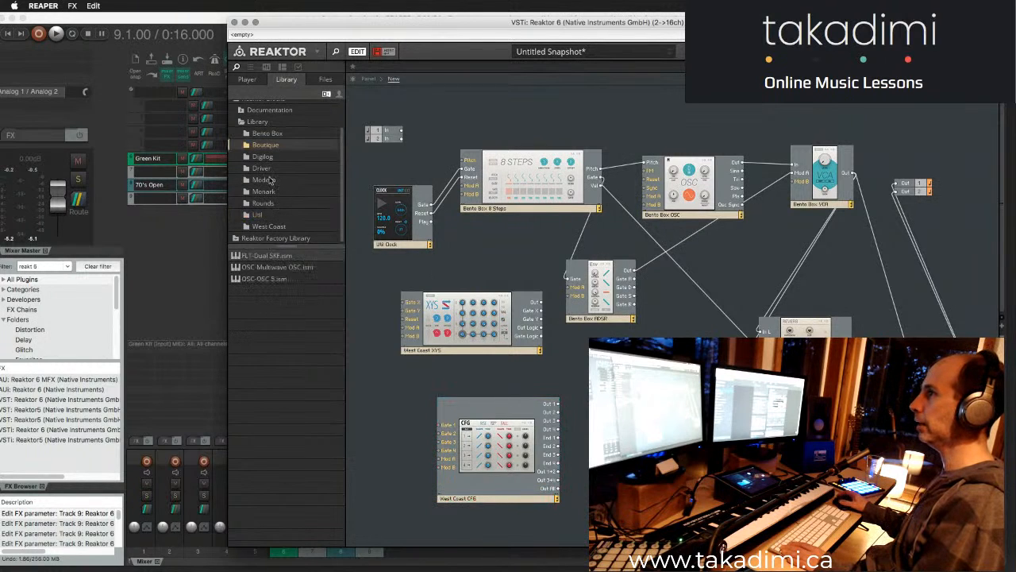
{"action": "left_click", "coordinate": [268, 226]}
{"action": "left_click", "coordinate": [267, 214]}
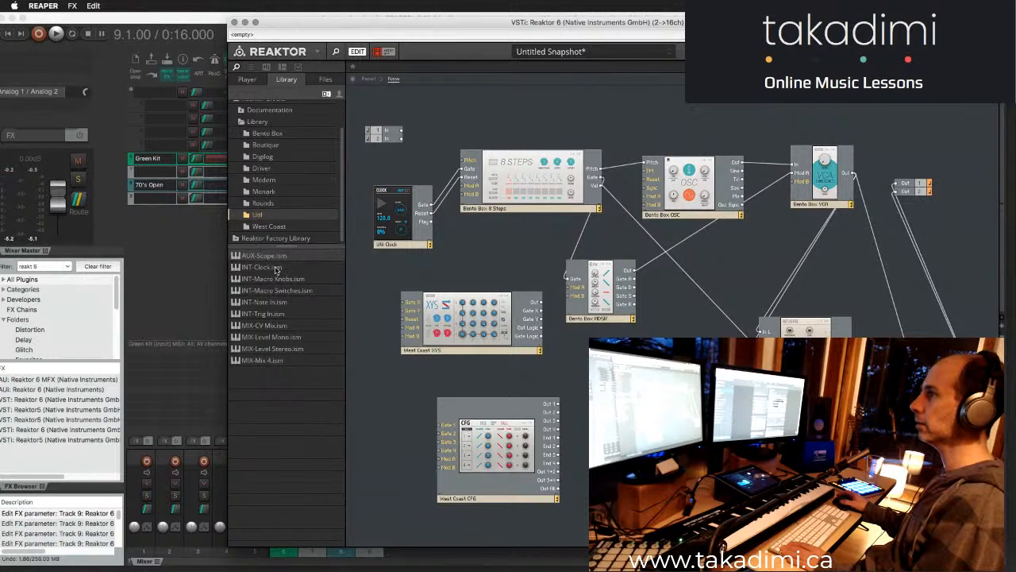
{"action": "left_click", "coordinate": [277, 318]}
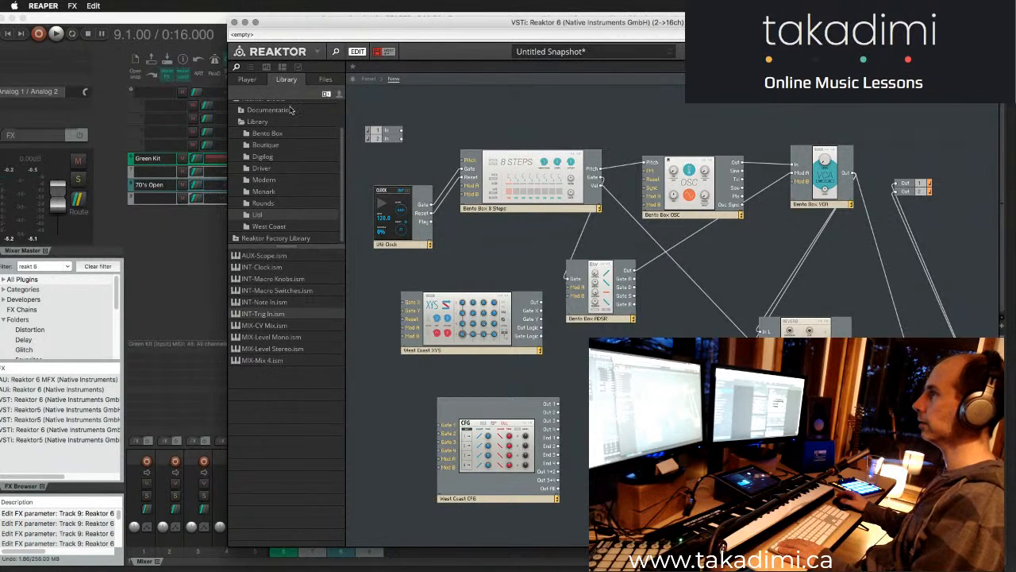
- In the panel view, move the Trig In panel directly before the West Coast XYS panel and read the hint for its V switches
{"action": "left_click", "coordinate": [369, 80]}
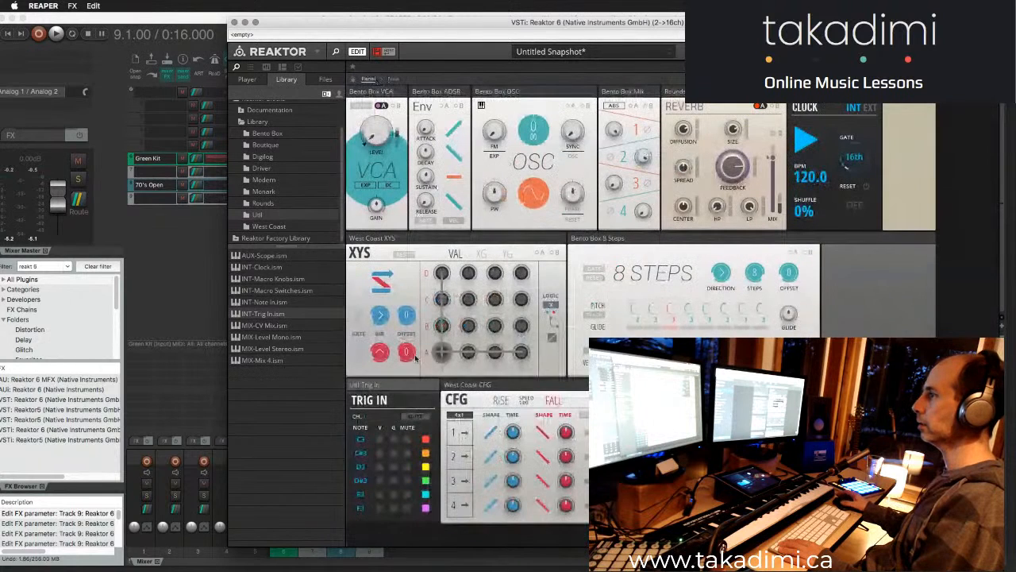
{"action": "left_click_drag", "start_coordinate": [386, 387], "coordinate": [389, 246]}
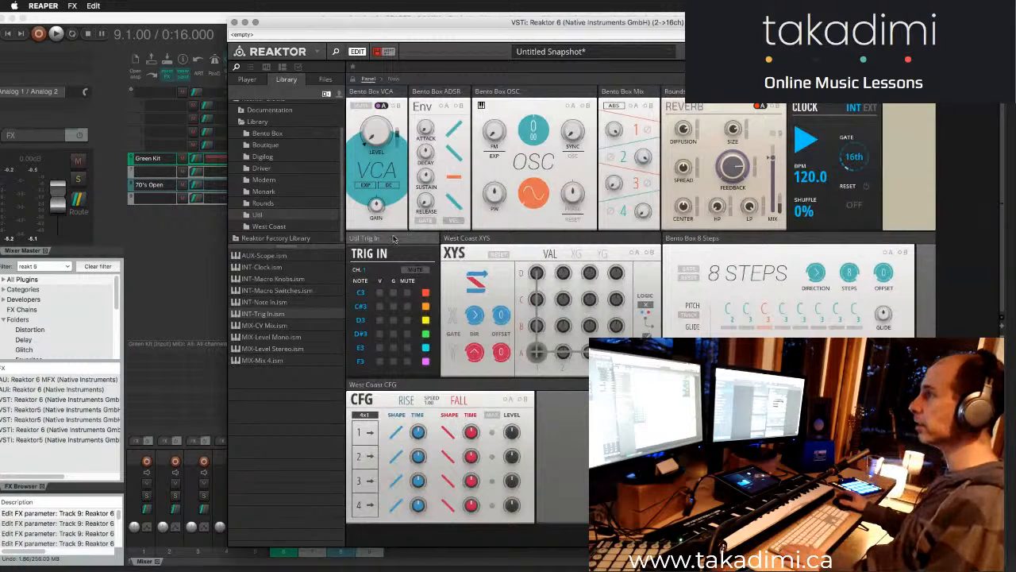
{"action": "mouse_move", "coordinate": [389, 241]}
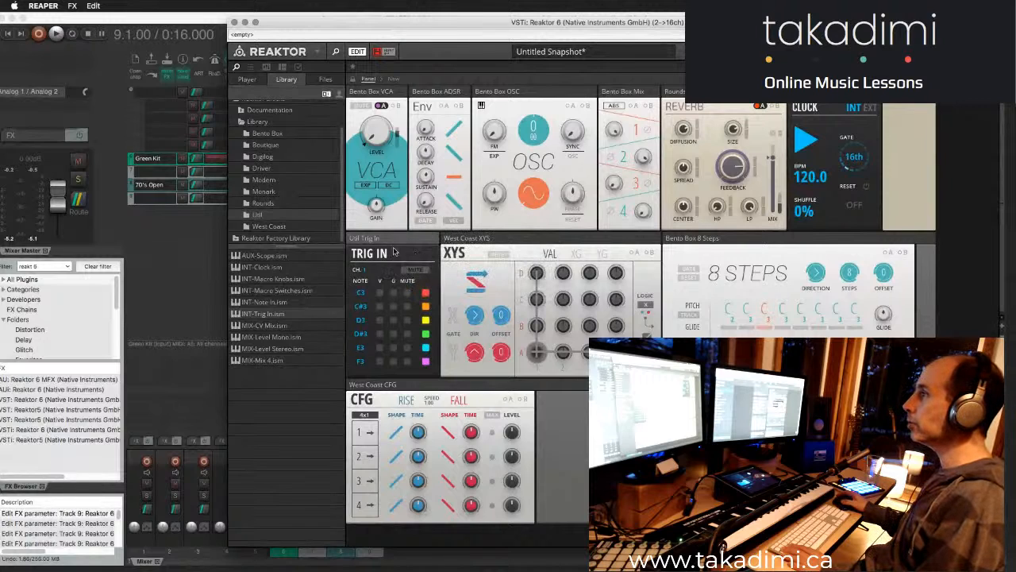
{"action": "mouse_move", "coordinate": [375, 286]}
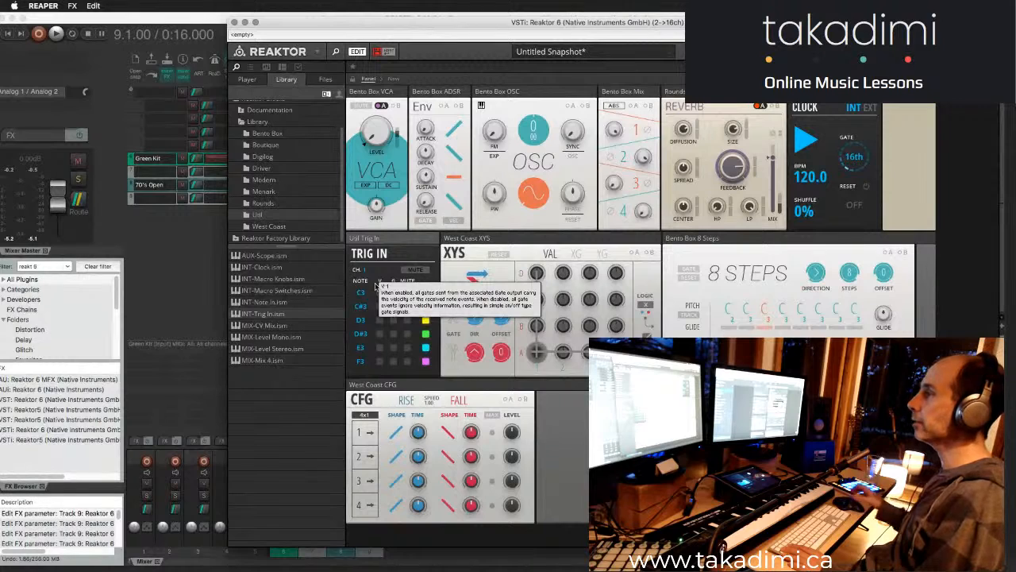
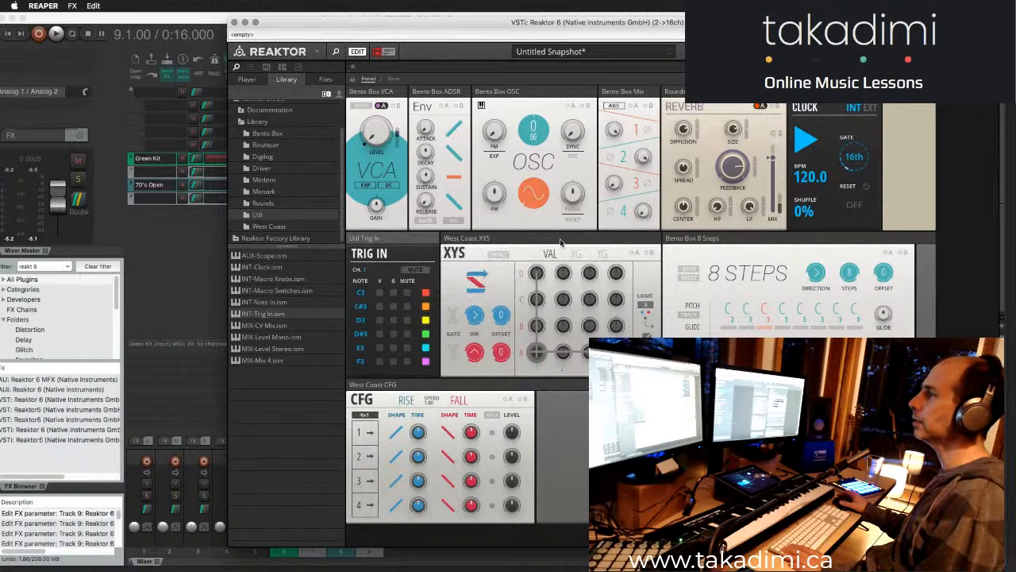
- Show the block structure, and move and enlarge the Reaktor window to gain room for patching
{"action": "mouse_move", "coordinate": [561, 242]}
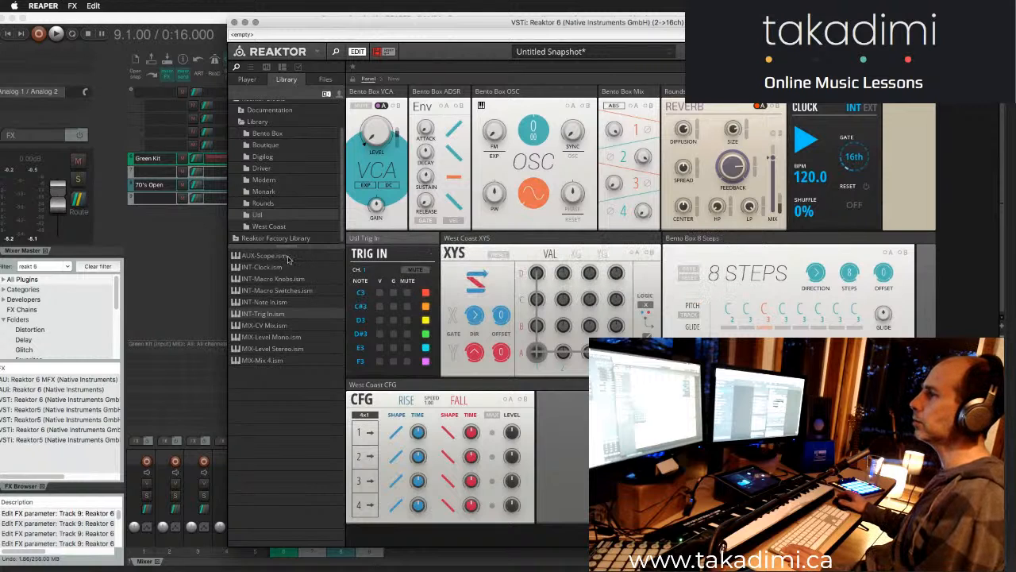
{"action": "left_click", "coordinate": [279, 227]}
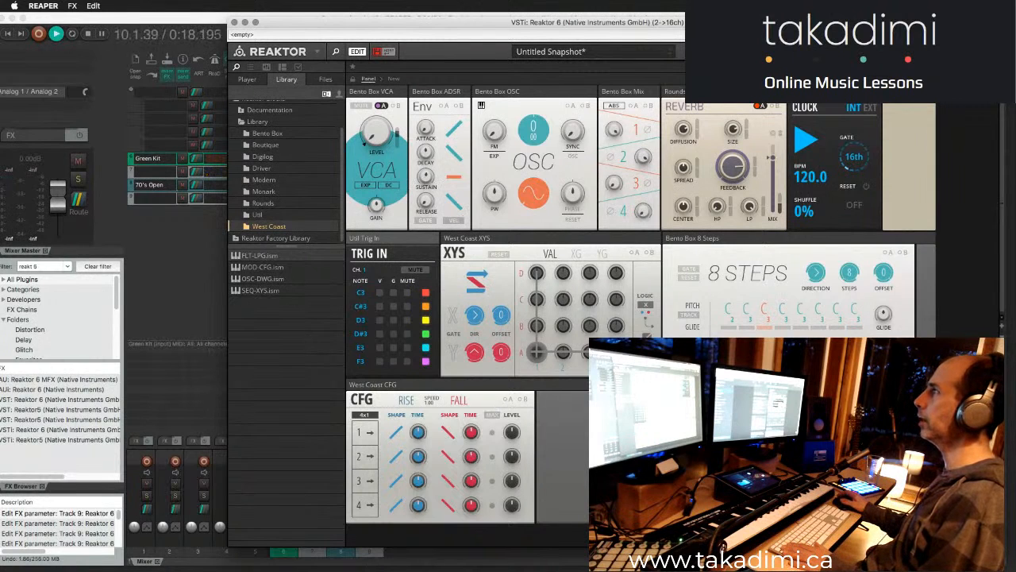
{"action": "left_click", "coordinate": [395, 80]}
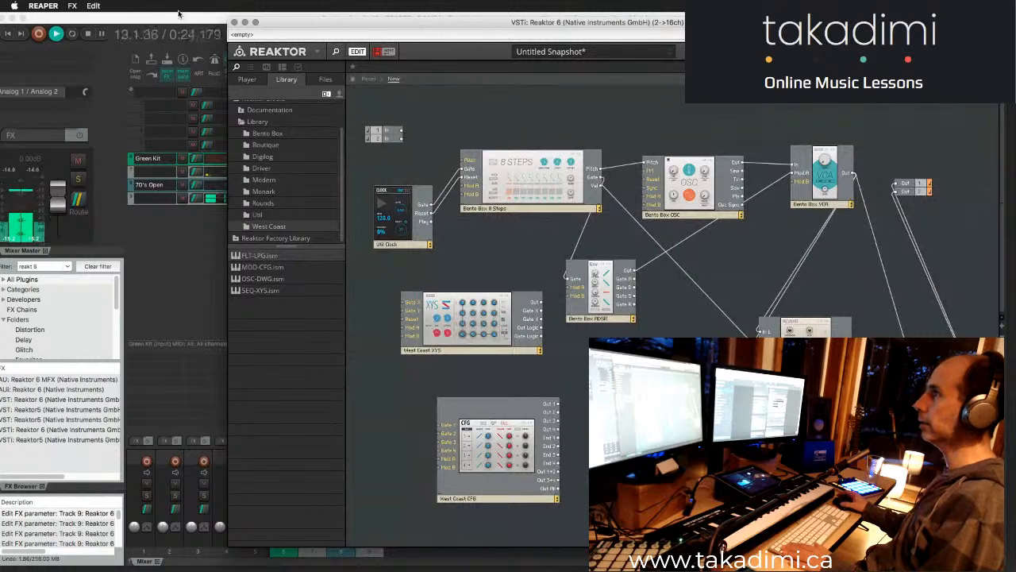
{"action": "left_click_drag", "start_coordinate": [366, 21], "coordinate": [190, 17]}
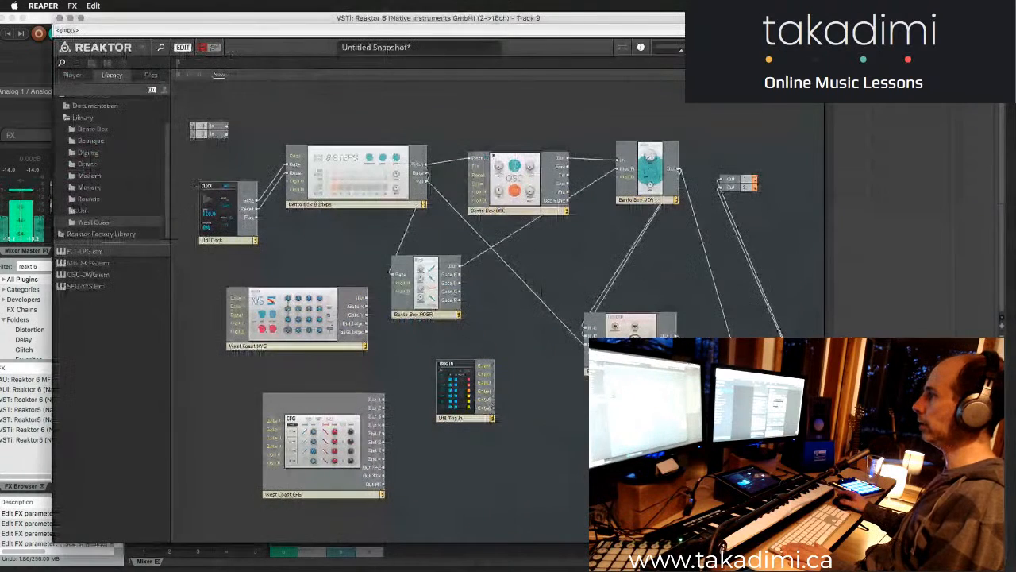
{"action": "left_click_drag", "start_coordinate": [824, 543], "coordinate": [1015, 569]}
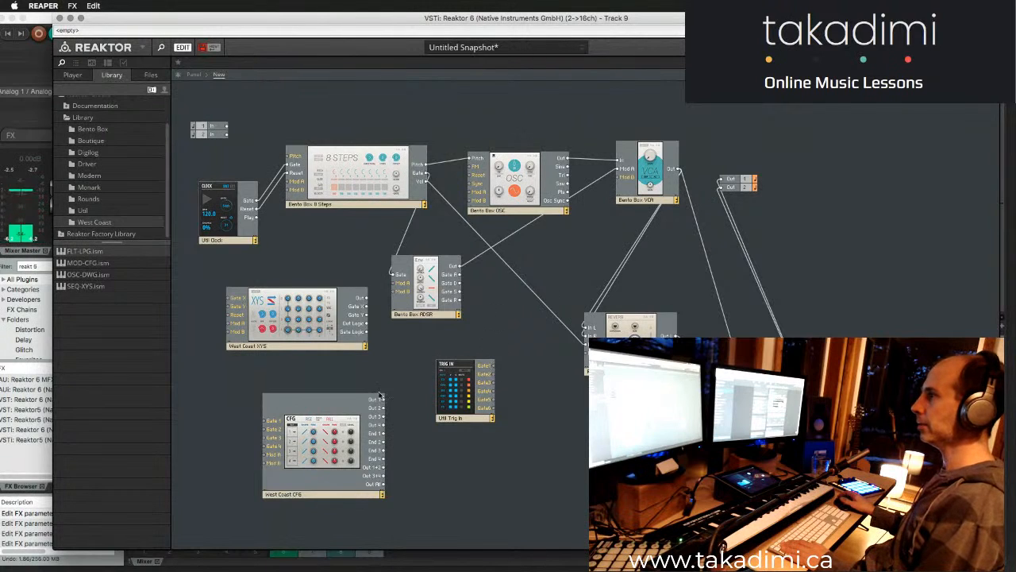
- Delete the Trig In block and move the West Coast CFG block below the ADSR block in the structure
{"action": "left_click_drag", "start_coordinate": [333, 410], "coordinate": [586, 389]}
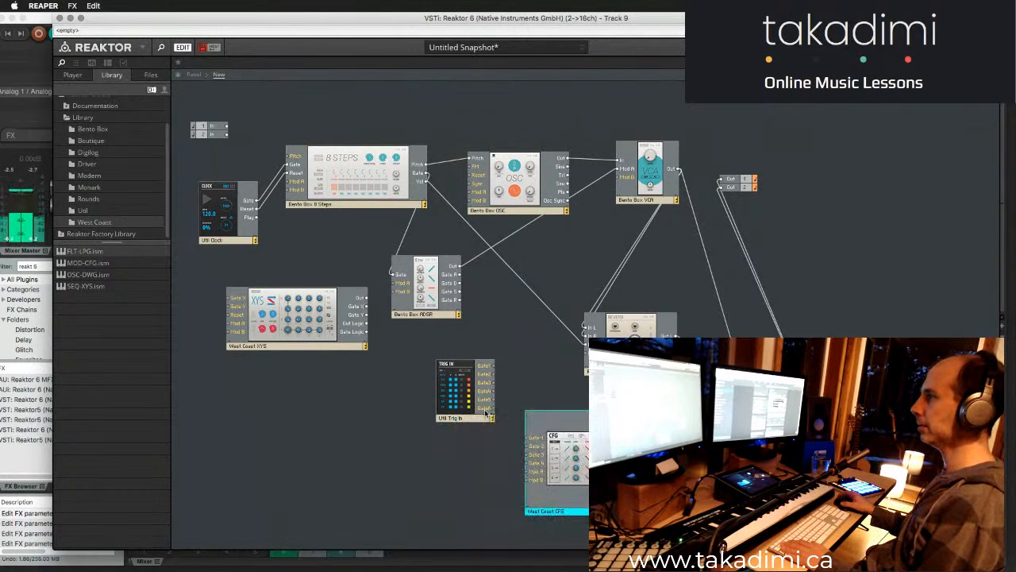
{"action": "mouse_move", "coordinate": [456, 371]}
{"action": "left_mouse_down"}
{"action": "mouse_move", "coordinate": [445, 402]}
{"action": "mouse_move", "coordinate": [455, 398]}
{"action": "mouse_move", "coordinate": [447, 343]}
{"action": "mouse_move", "coordinate": [440, 362]}
{"action": "left_mouse_up"}
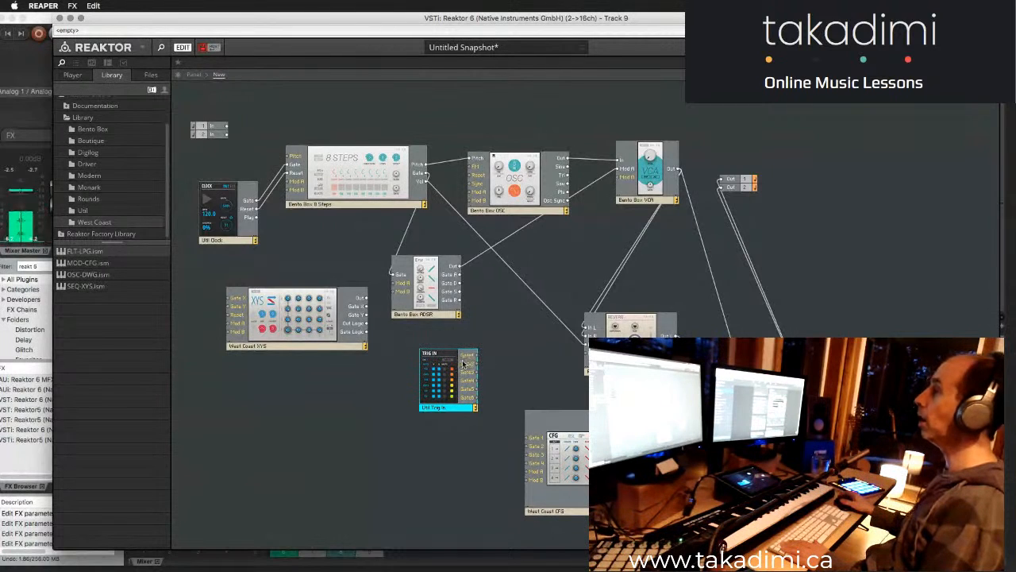
{"action": "mouse_move", "coordinate": [459, 363]}
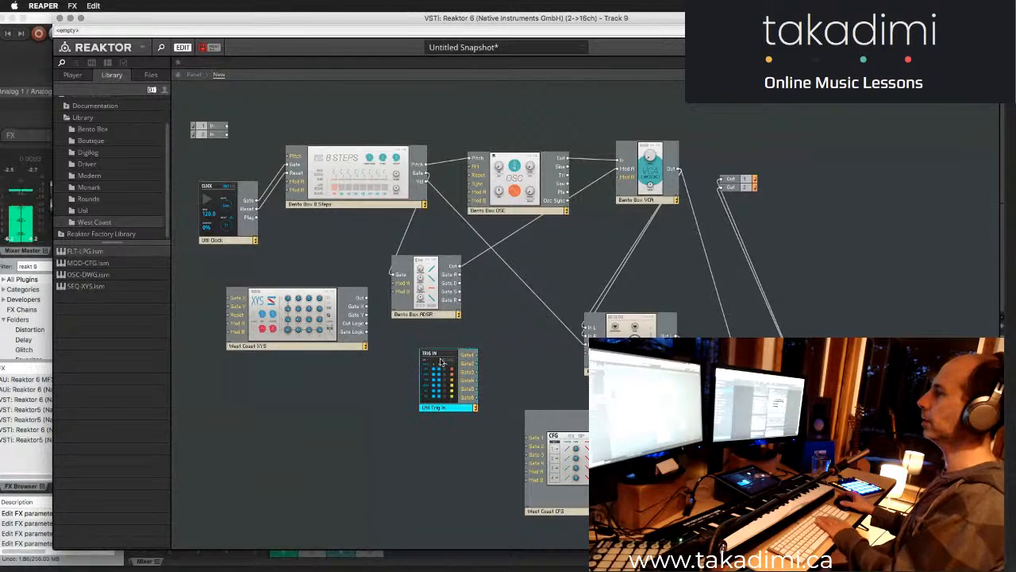
{"action": "key", "text": "Delete"}
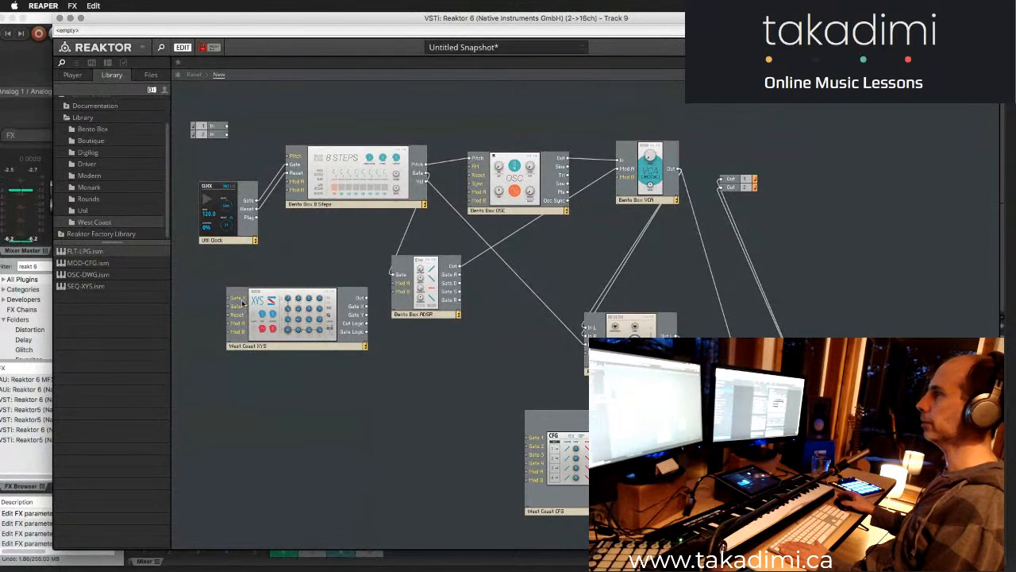
{"action": "left_click_drag", "start_coordinate": [580, 435], "coordinate": [530, 405]}
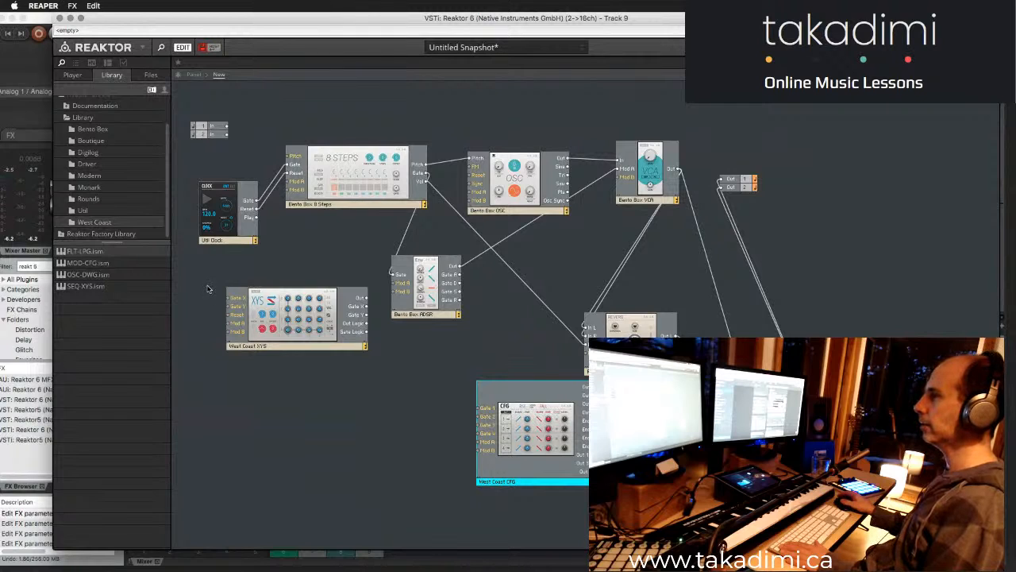
- Add the Clock Divider block from the Digilog library folder below the West Coast XYS block and check its panel
{"action": "mouse_move", "coordinate": [242, 301]}
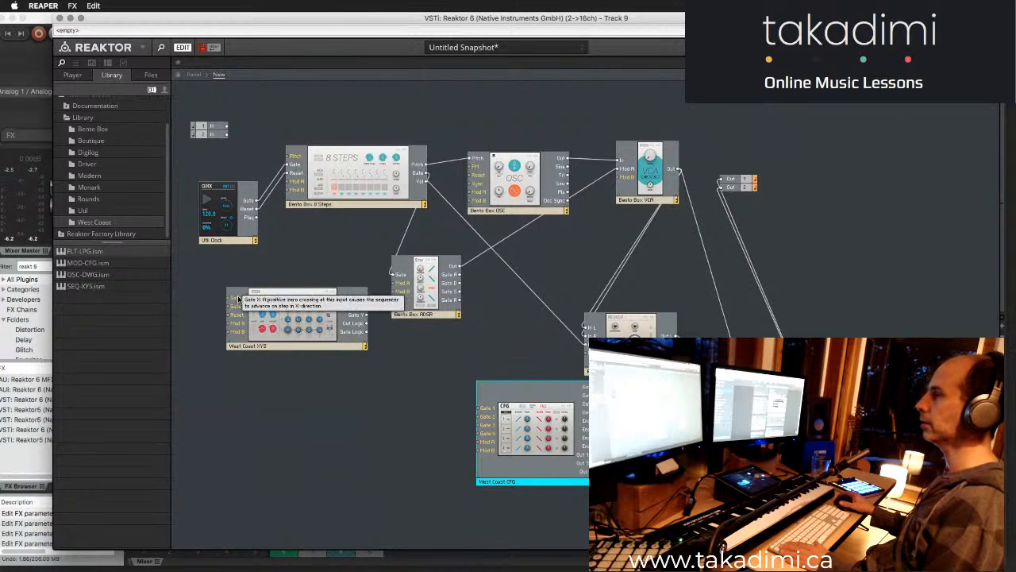
{"action": "left_click", "coordinate": [84, 211]}
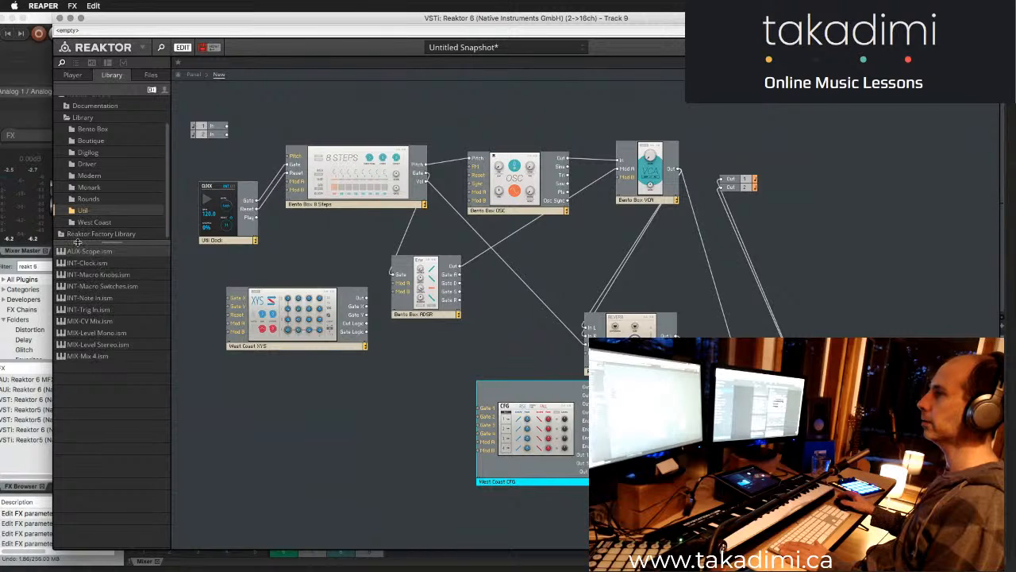
{"action": "left_click", "coordinate": [93, 222]}
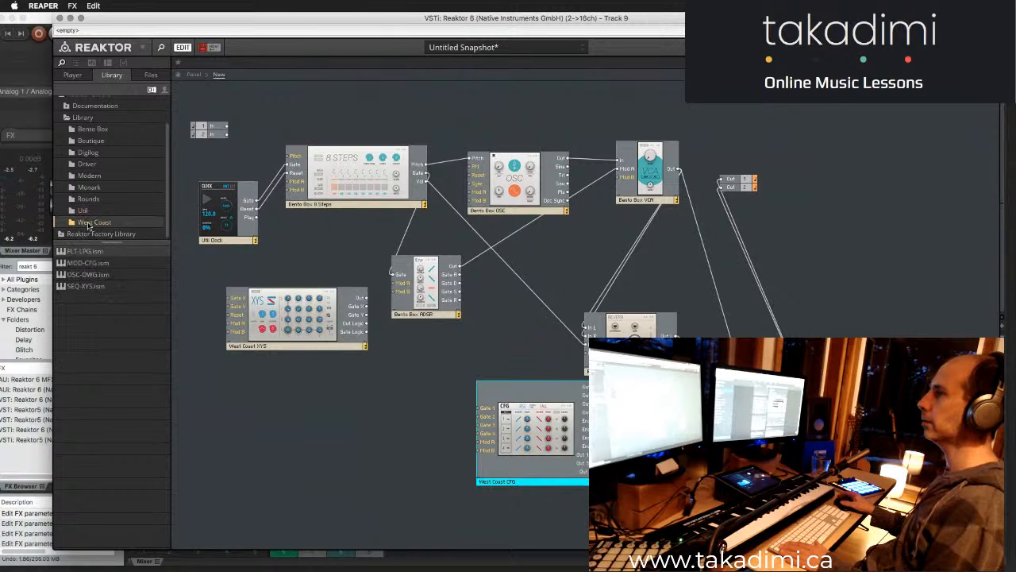
{"action": "left_click", "coordinate": [91, 210]}
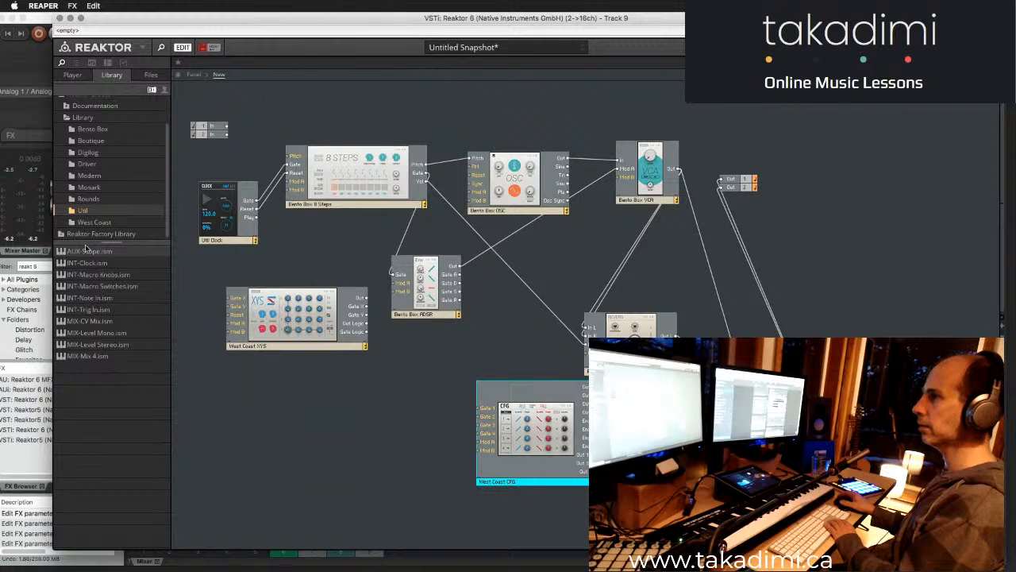
{"action": "left_click", "coordinate": [93, 176]}
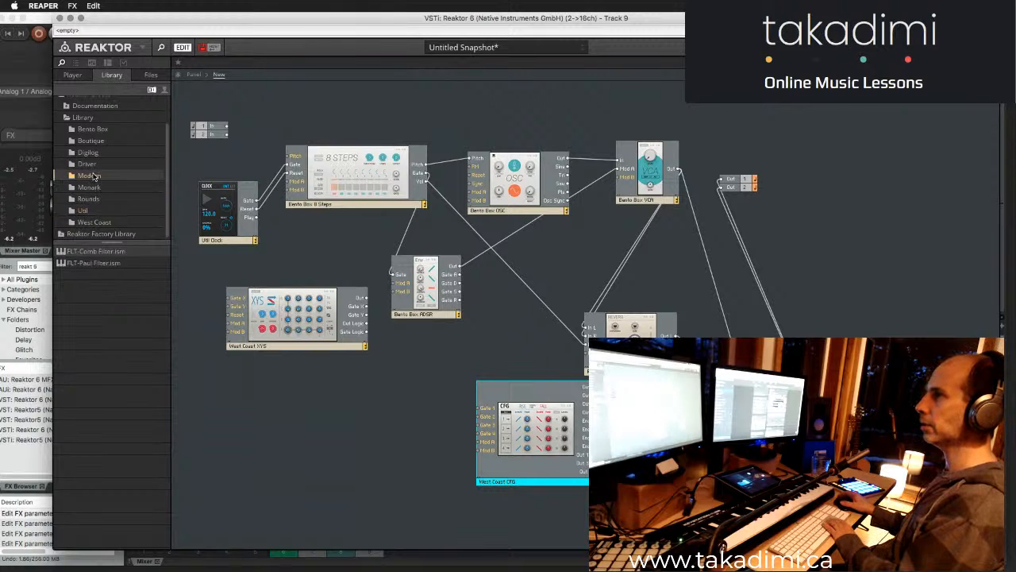
{"action": "left_click", "coordinate": [94, 141]}
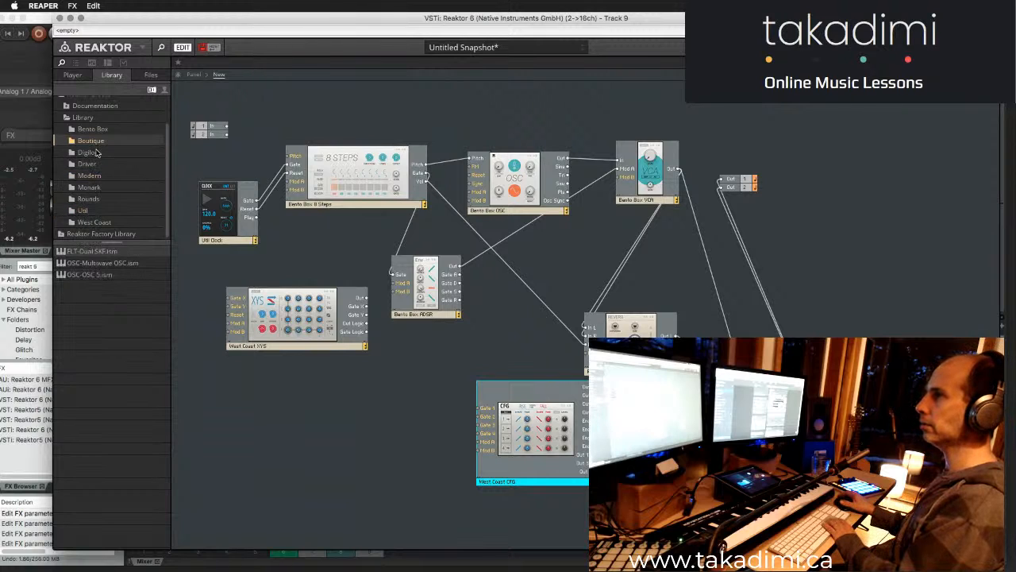
{"action": "key", "text": "Down"}
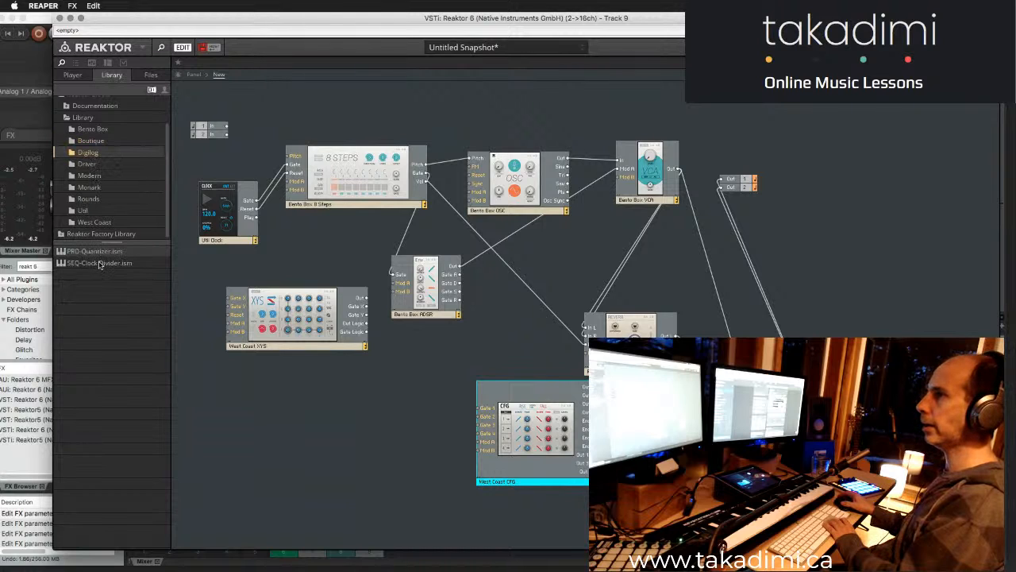
{"action": "left_click_drag", "start_coordinate": [91, 266], "coordinate": [222, 406]}
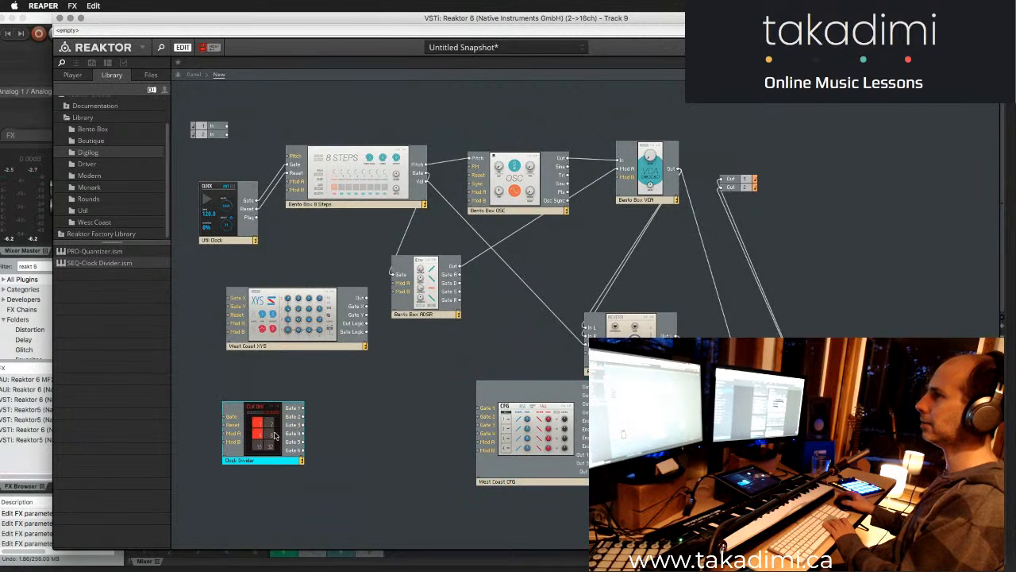
{"action": "left_click", "coordinate": [194, 75]}
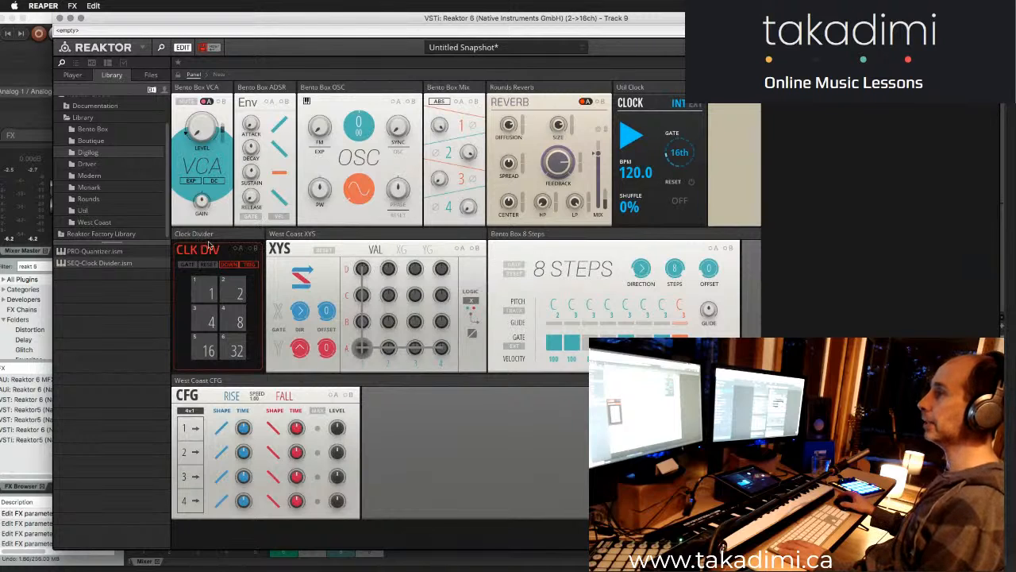
{"action": "left_click", "coordinate": [219, 76]}
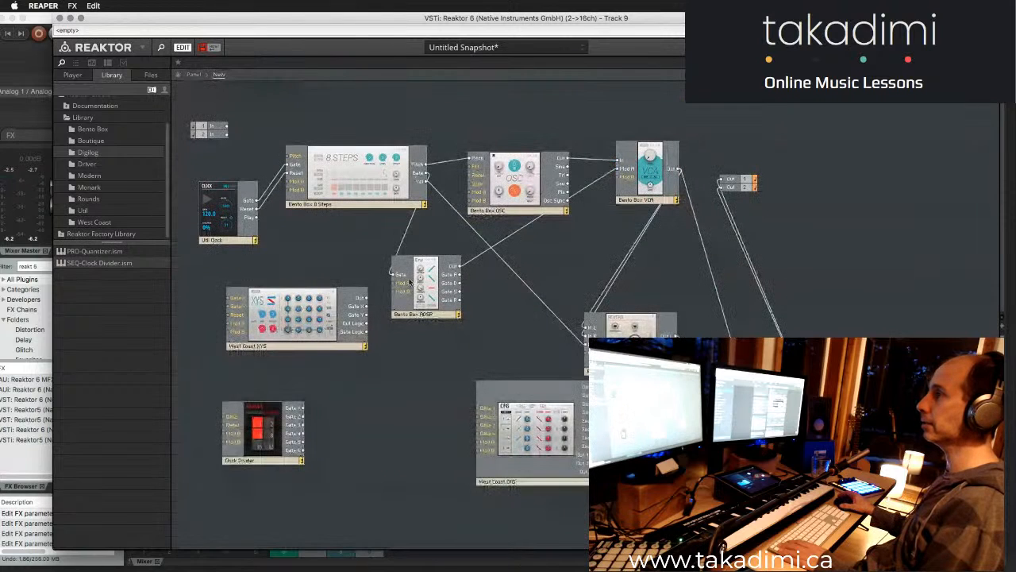
- Spread out the structure by moving the output terminals, the Mix block and the VCA block up towards the far end
{"action": "left_click_drag", "start_coordinate": [318, 325], "coordinate": [330, 338]}
{"action": "left_click", "coordinate": [736, 179]}
{"action": "left_click_drag", "start_coordinate": [735, 181], "coordinate": [952, 140]}
{"action": "left_click_drag", "start_coordinate": [780, 451], "coordinate": [876, 156]}
{"action": "left_click", "coordinate": [948, 138]}
{"action": "left_click_drag", "start_coordinate": [948, 138], "coordinate": [979, 108]}
{"action": "left_click_drag", "start_coordinate": [868, 158], "coordinate": [897, 144]}
{"action": "left_click", "coordinate": [712, 228]}
{"action": "left_click_drag", "start_coordinate": [663, 201], "coordinate": [675, 158]}
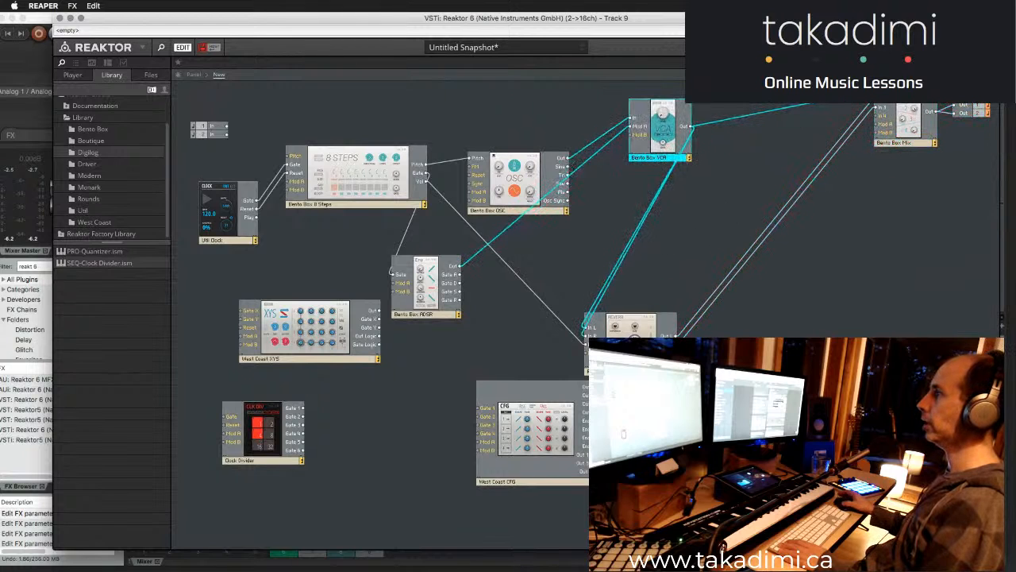
- Remove all wires to and from the Rounds Reverb block and place it below the Mix block
{"action": "left_click_drag", "start_coordinate": [631, 370], "coordinate": [773, 374]}
{"action": "left_click", "coordinate": [850, 272]}
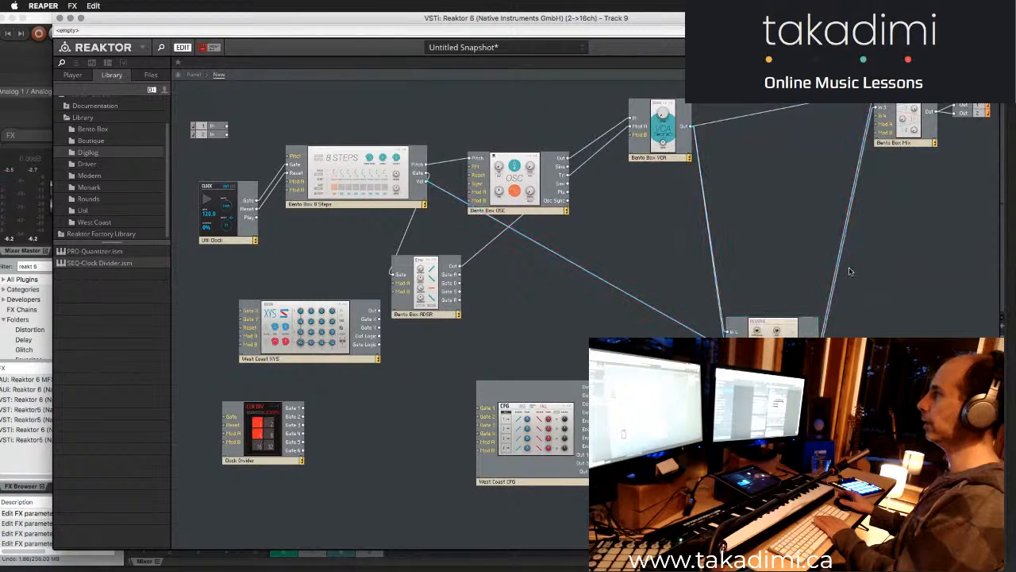
{"action": "key", "text": "Delete"}
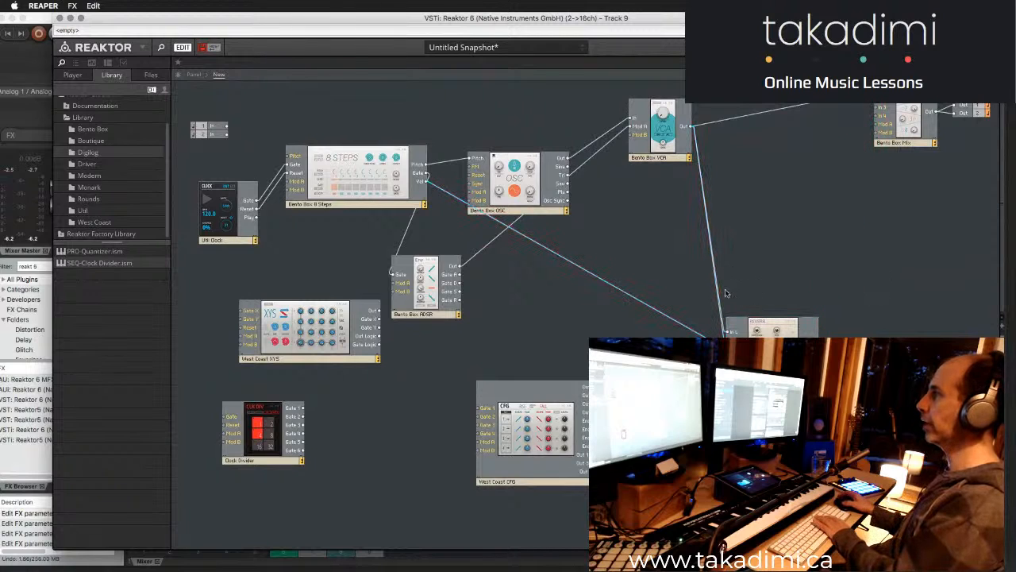
{"action": "key", "text": "Delete"}
{"action": "key", "text": "Delete"}
{"action": "left_click_drag", "start_coordinate": [762, 326], "coordinate": [904, 221]}
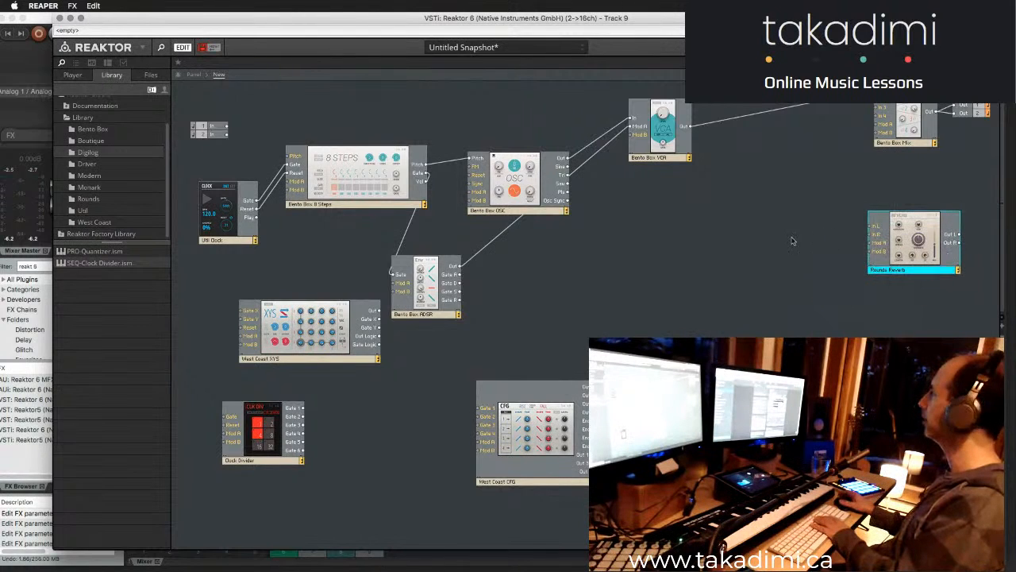
- Rearrange the OSC, ADSR and VCA blocks in the upper area, with CFG beside the Clock Divider and XYS below the ADSR
{"action": "left_click_drag", "start_coordinate": [496, 453], "coordinate": [716, 284]}
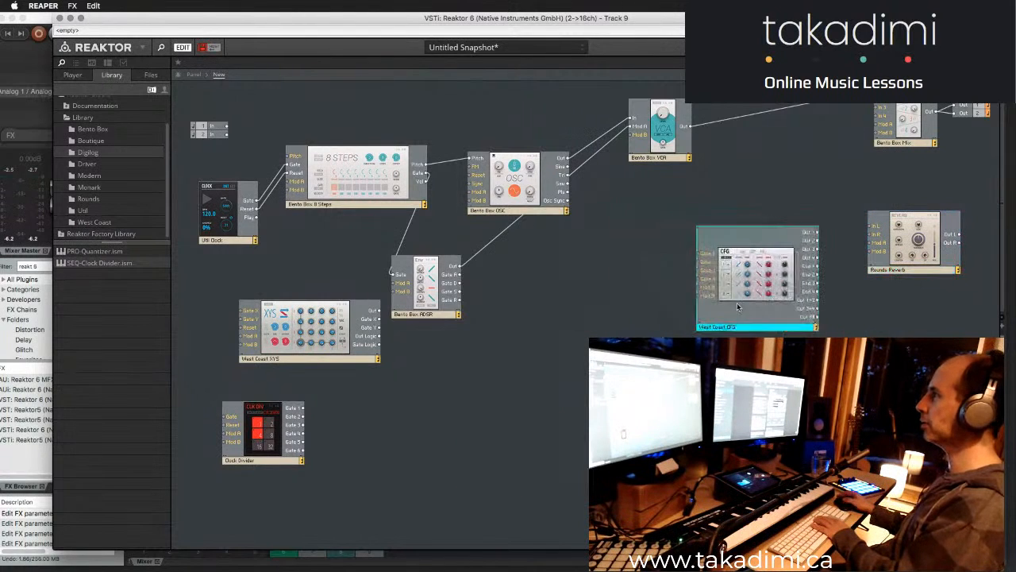
{"action": "left_click_drag", "start_coordinate": [656, 159], "coordinate": [750, 167]}
{"action": "left_click_drag", "start_coordinate": [543, 198], "coordinate": [584, 148]}
{"action": "left_click_drag", "start_coordinate": [430, 309], "coordinate": [577, 231]}
{"action": "left_click_drag", "start_coordinate": [646, 285], "coordinate": [500, 328]}
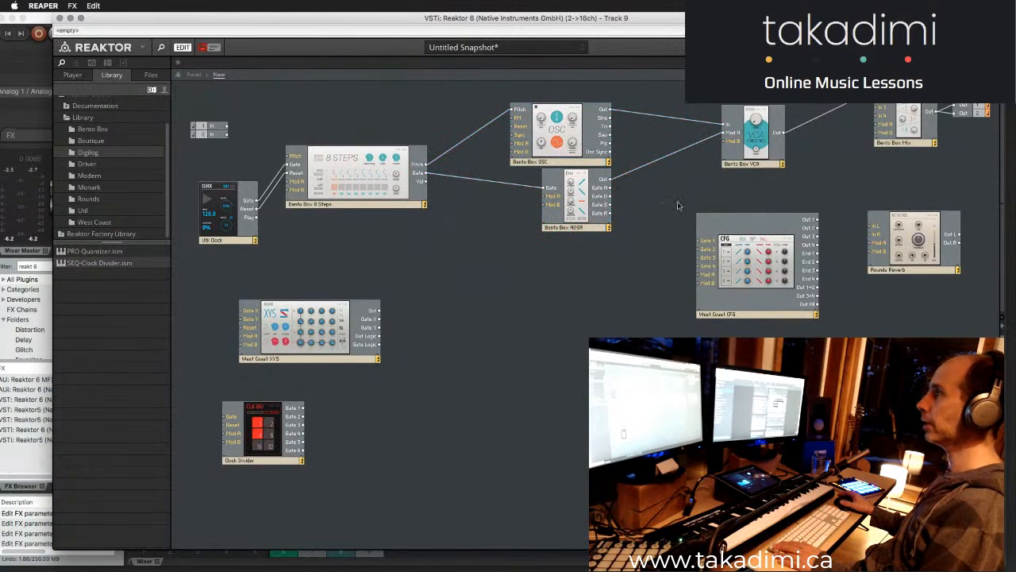
{"action": "left_click_drag", "start_coordinate": [742, 308], "coordinate": [385, 503]}
{"action": "left_click_drag", "start_coordinate": [317, 352], "coordinate": [620, 353]}
- Replace the 8 Steps gate wire to the ADSR with one to the Gate X input of West Coast XYS
{"action": "left_click", "coordinate": [466, 181]}
{"action": "key", "text": "Delete"}
{"action": "left_click_drag", "start_coordinate": [427, 174], "coordinate": [543, 310]}
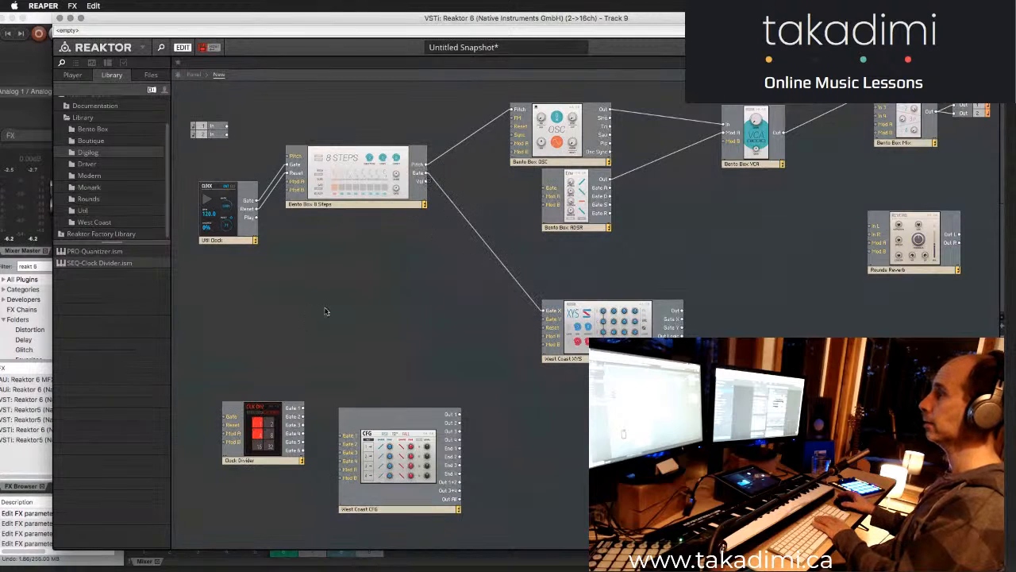
- Duplicate the 8 Steps block and wire the copy's Gate output to the Gate Y input of West Coast XYS
{"action": "left_click", "coordinate": [344, 205]}
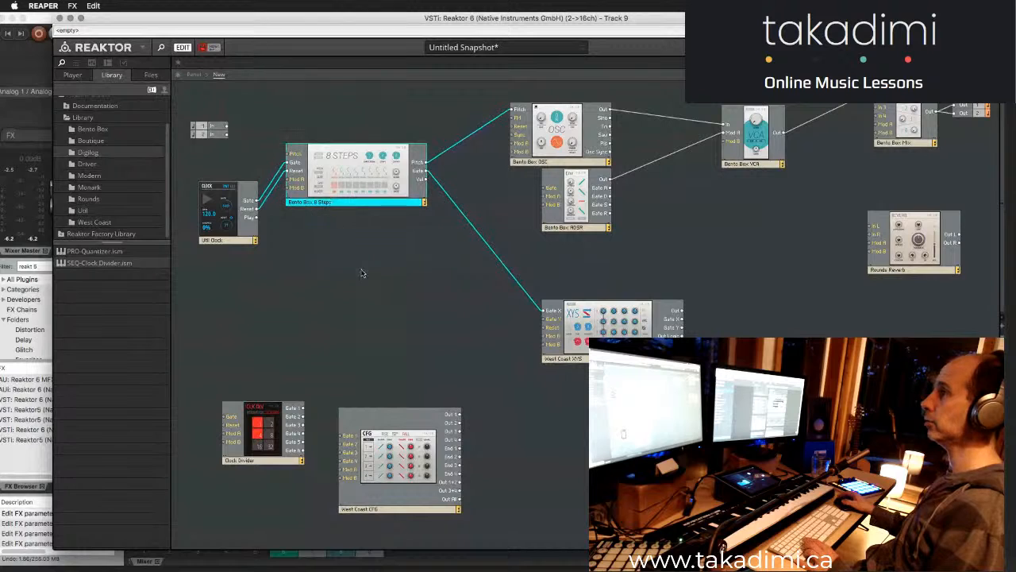
{"action": "key", "text": "super+d"}
{"action": "left_click_drag", "start_coordinate": [435, 267], "coordinate": [545, 316]}
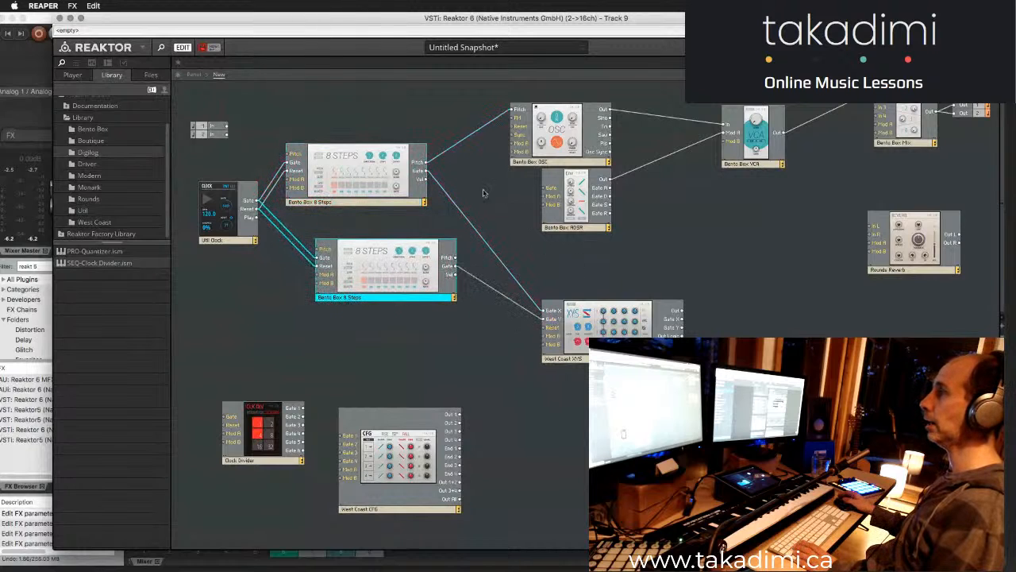
- Rename the duplicated 8 Steps block to SEQ 2 and the original to Seq 1
{"action": "double_click", "coordinate": [341, 299]}
{"action": "type", "text": "SEQ"}
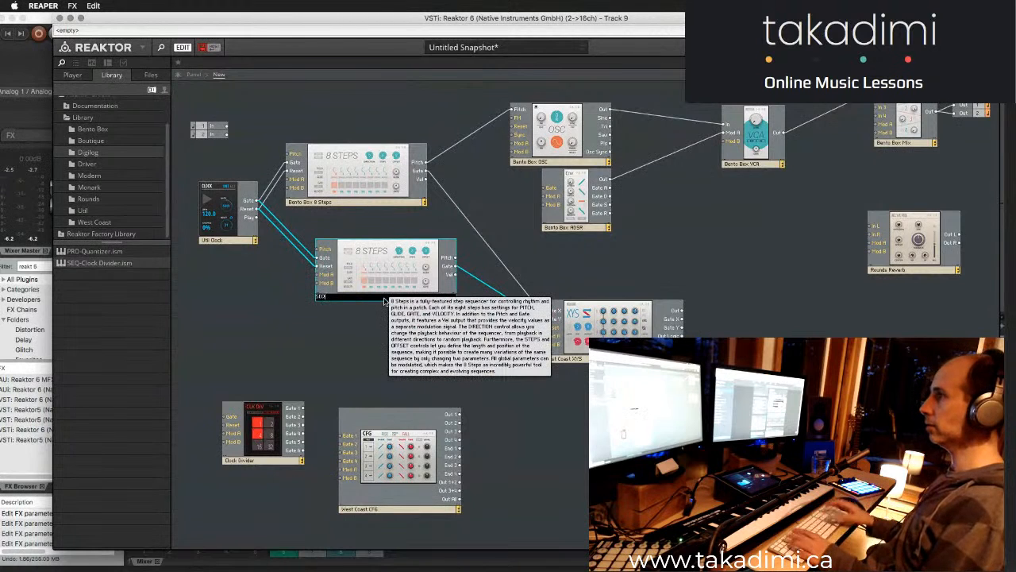
{"action": "type", "text": " 2"}
{"action": "double_click", "coordinate": [316, 201]}
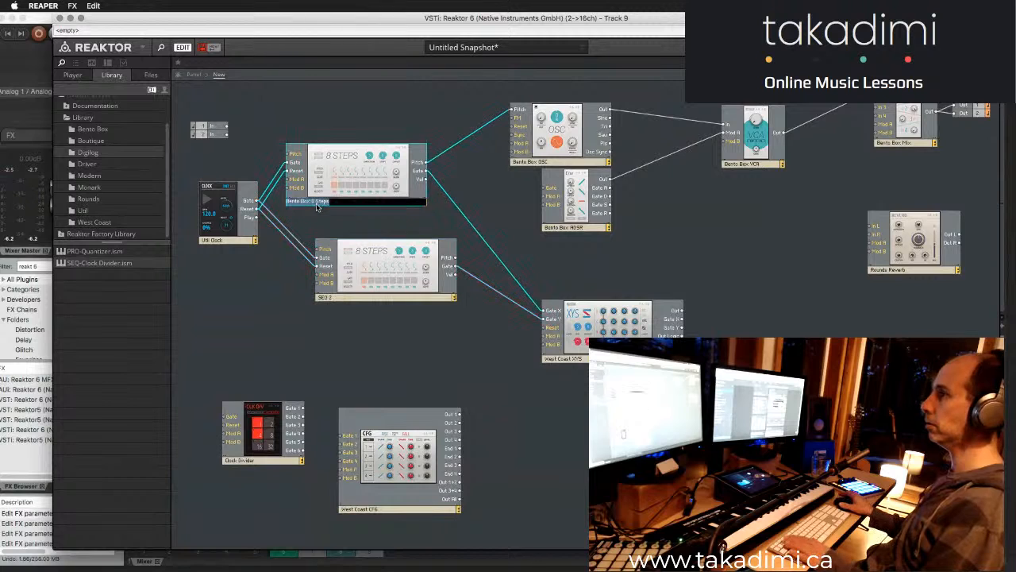
{"action": "type", "text": "SEQ 1"}
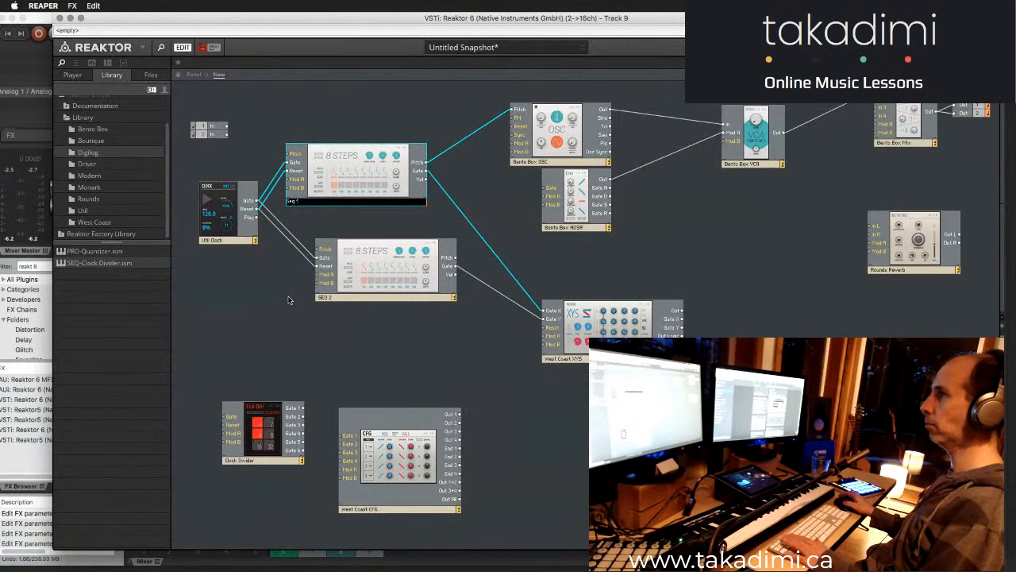
{"action": "key", "text": "Return"}
- Move the West Coast XYS block closer to the two sequencers and split the workspace into two stacked panes
{"action": "left_click", "coordinate": [618, 334]}
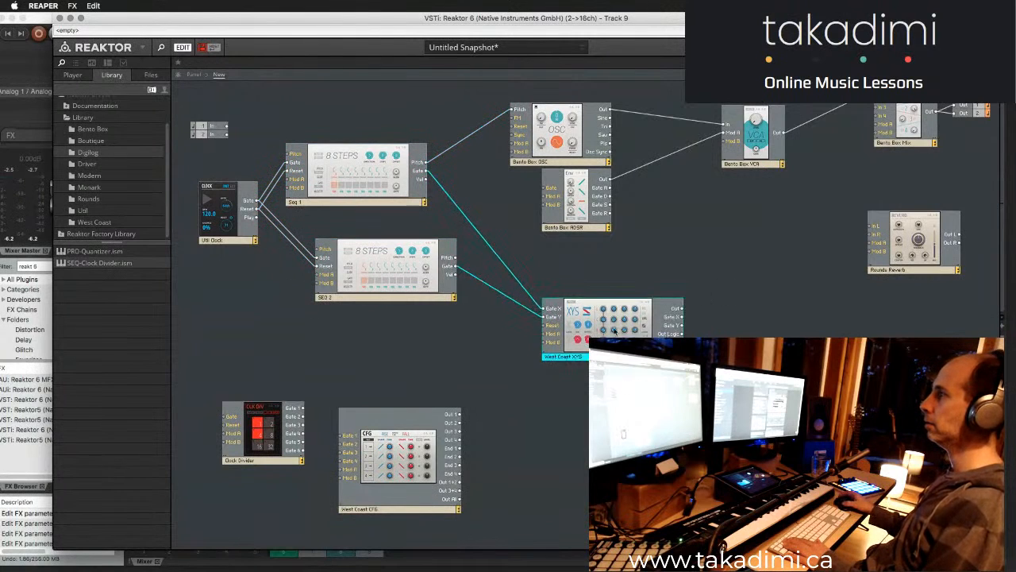
{"action": "left_click_drag", "start_coordinate": [618, 334], "coordinate": [595, 313]}
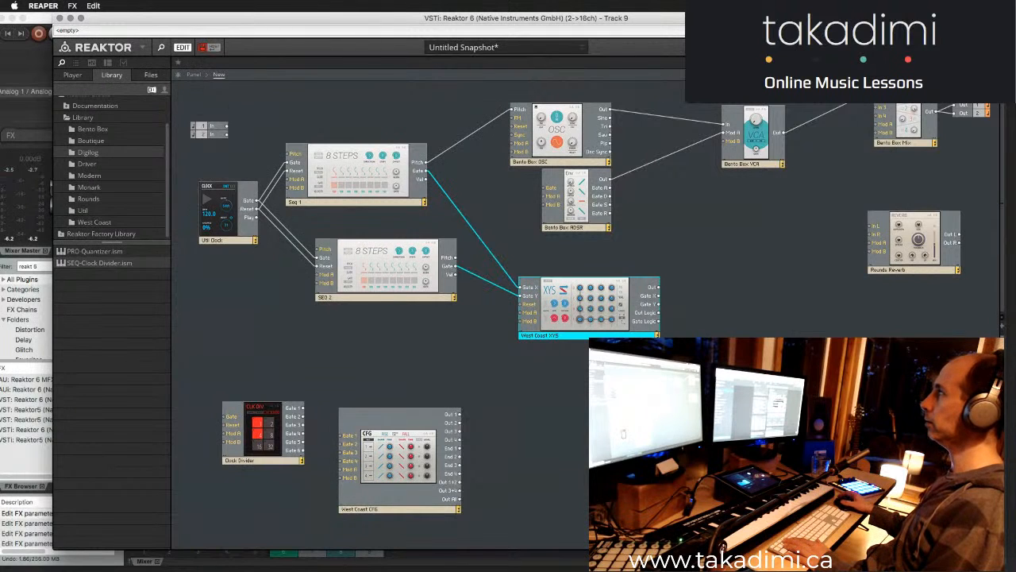
{"action": "left_click", "coordinate": [994, 74]}
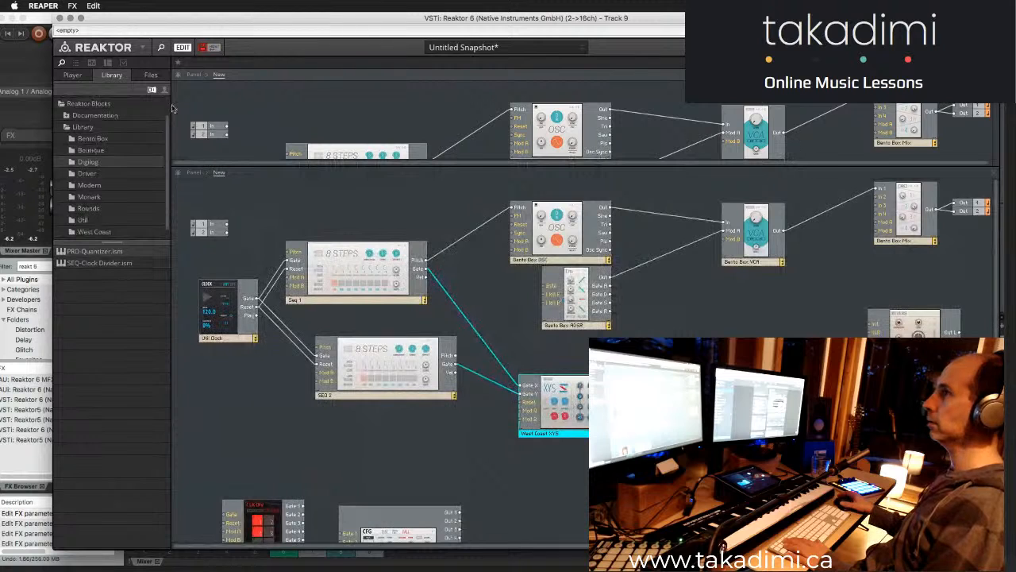
- Show the instrument panels in an enlarged upper pane and hide the browser sidebar
{"action": "left_click", "coordinate": [194, 75]}
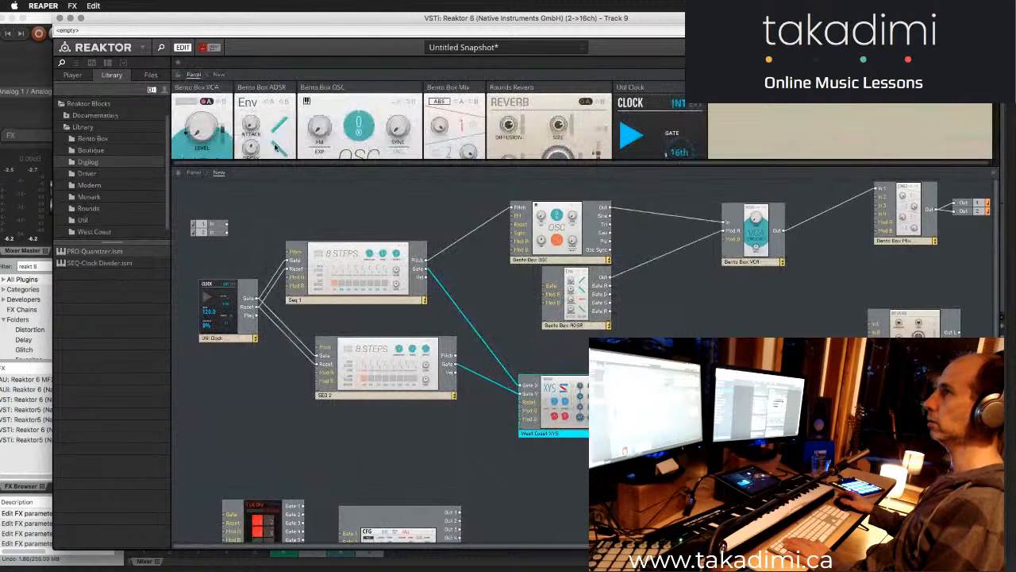
{"action": "left_click_drag", "start_coordinate": [267, 165], "coordinate": [266, 413]}
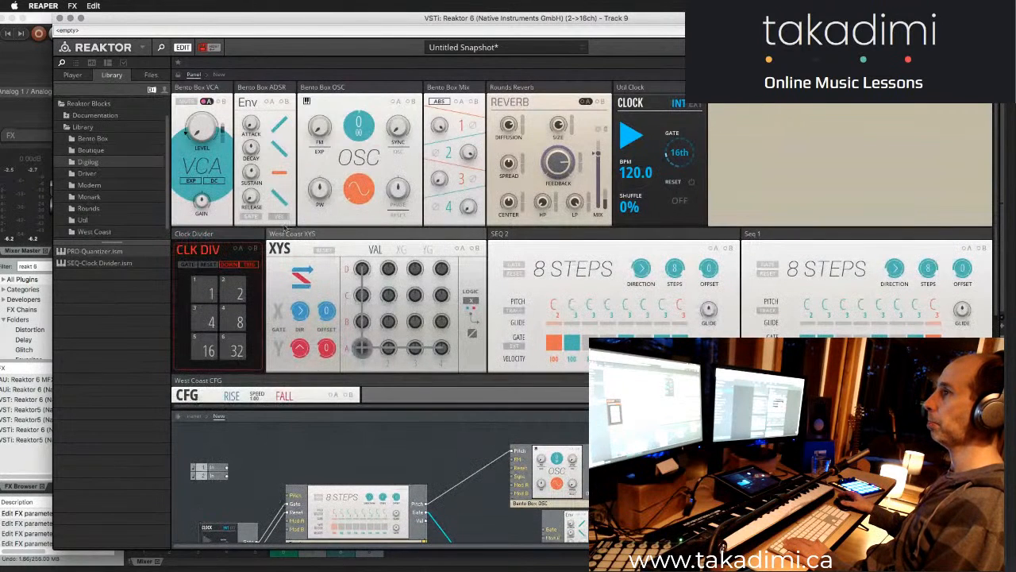
{"action": "left_click", "coordinate": [161, 48]}
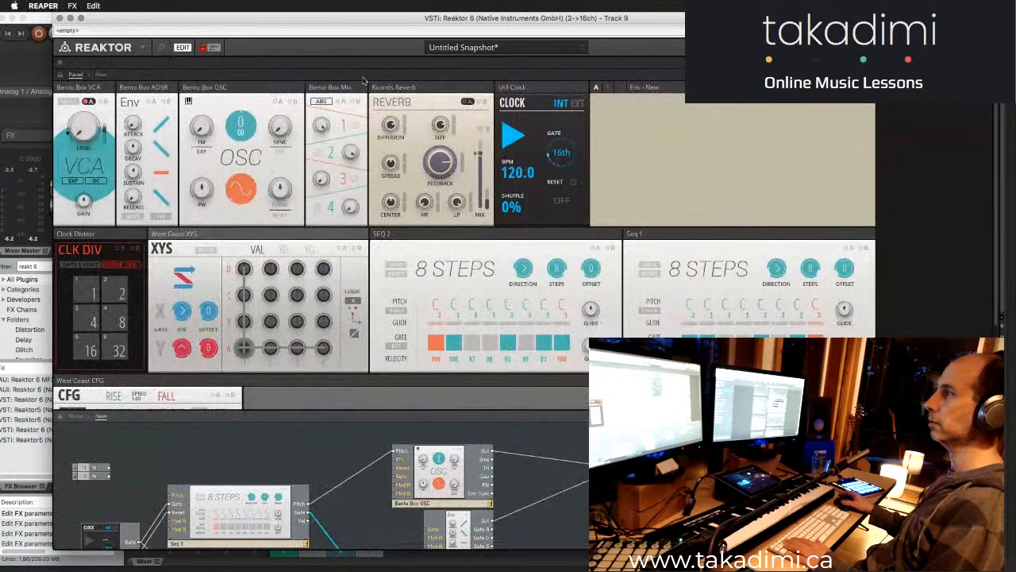
- Move the Reaktor window to the screen's left edge and enlarge it to make room for the panels
{"action": "left_click_drag", "start_coordinate": [248, 23], "coordinate": [234, 29]}
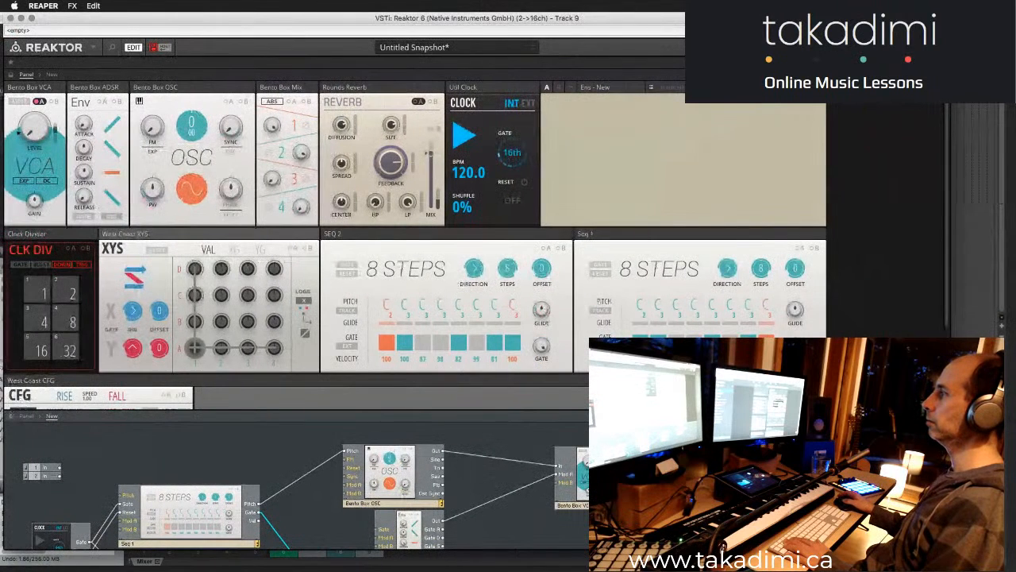
{"action": "left_click_drag", "start_coordinate": [951, 550], "coordinate": [995, 563]}
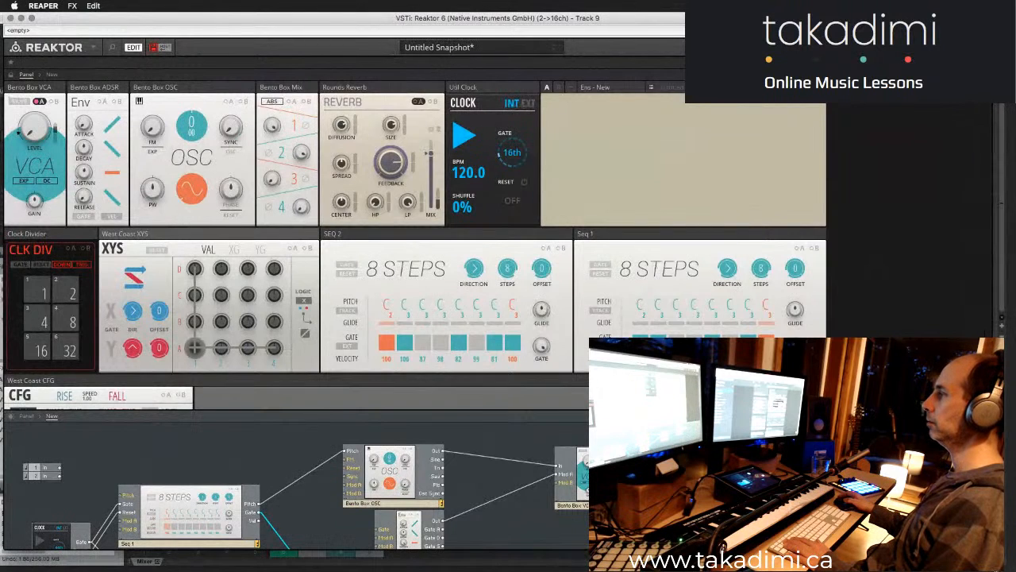
{"action": "left_click_drag", "start_coordinate": [1003, 550], "coordinate": [1012, 568]}
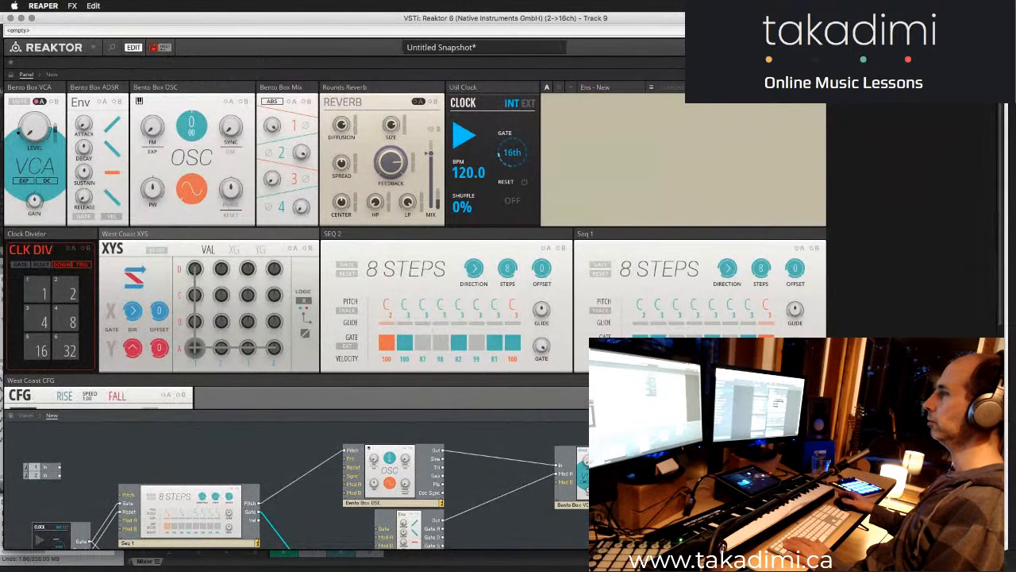
- Rearrange the panels with the ADSR above SEQ 2, the VCA beside SEQ 2, and the Util Clock on its own row below
{"action": "mouse_move", "coordinate": [793, 327]}
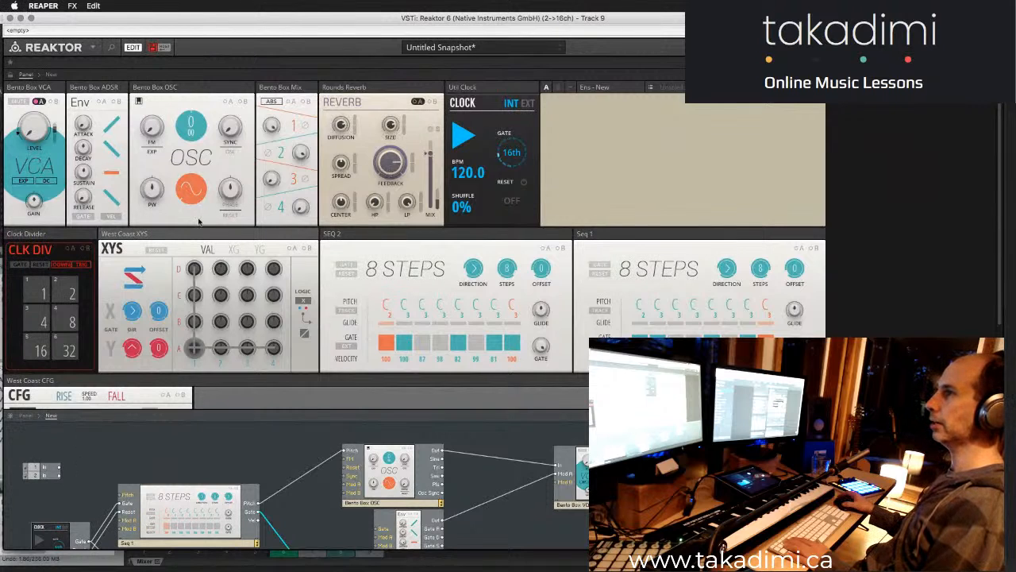
{"action": "left_click_drag", "start_coordinate": [378, 235], "coordinate": [63, 83]}
{"action": "left_click_drag", "start_coordinate": [111, 109], "coordinate": [112, 110]}
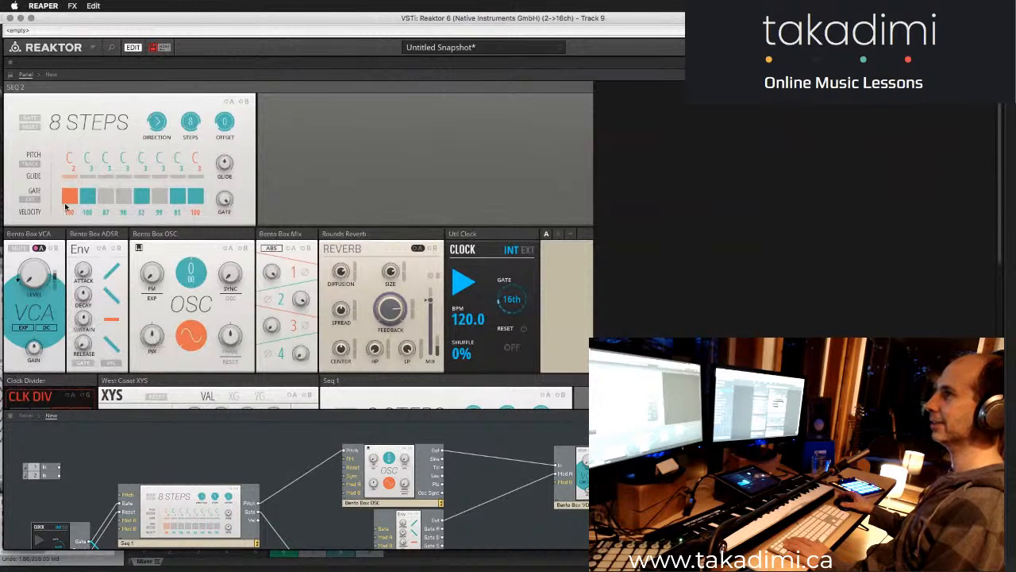
{"action": "left_click_drag", "start_coordinate": [43, 236], "coordinate": [277, 100]}
{"action": "left_click_drag", "start_coordinate": [35, 234], "coordinate": [318, 80]}
{"action": "scroll", "coordinate": [222, 229], "scroll_direction": "down", "scroll_amount": 5}
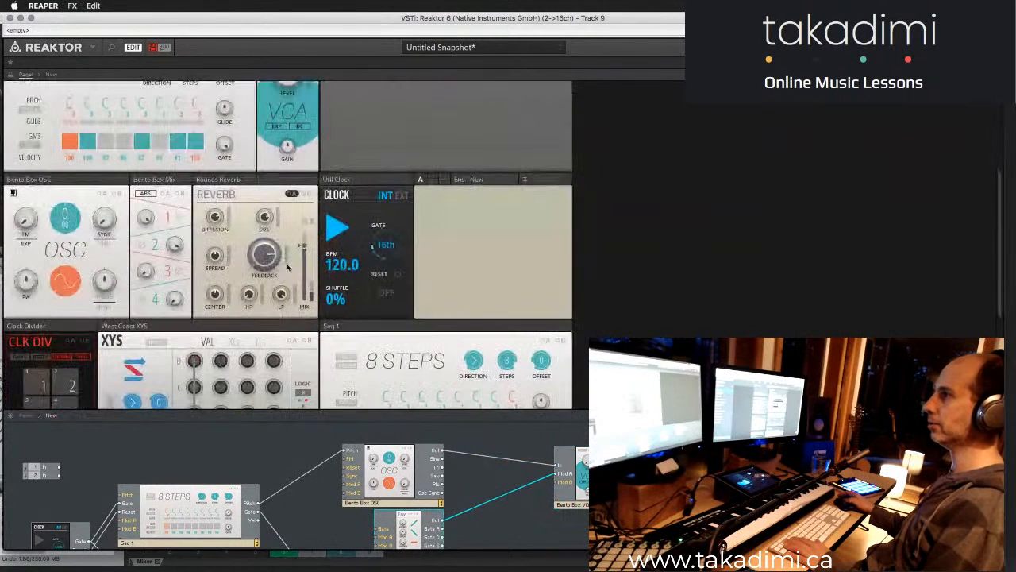
{"action": "scroll", "coordinate": [366, 225], "scroll_direction": "up", "scroll_amount": 5}
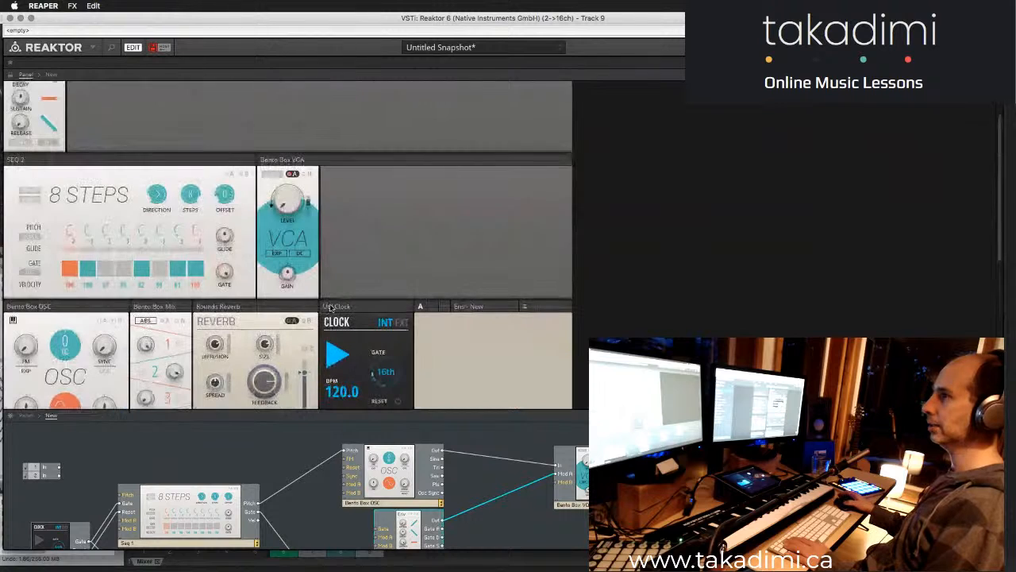
{"action": "left_click_drag", "start_coordinate": [356, 308], "coordinate": [359, 297]}
{"action": "scroll", "coordinate": [383, 258], "scroll_direction": "down", "scroll_amount": 3}
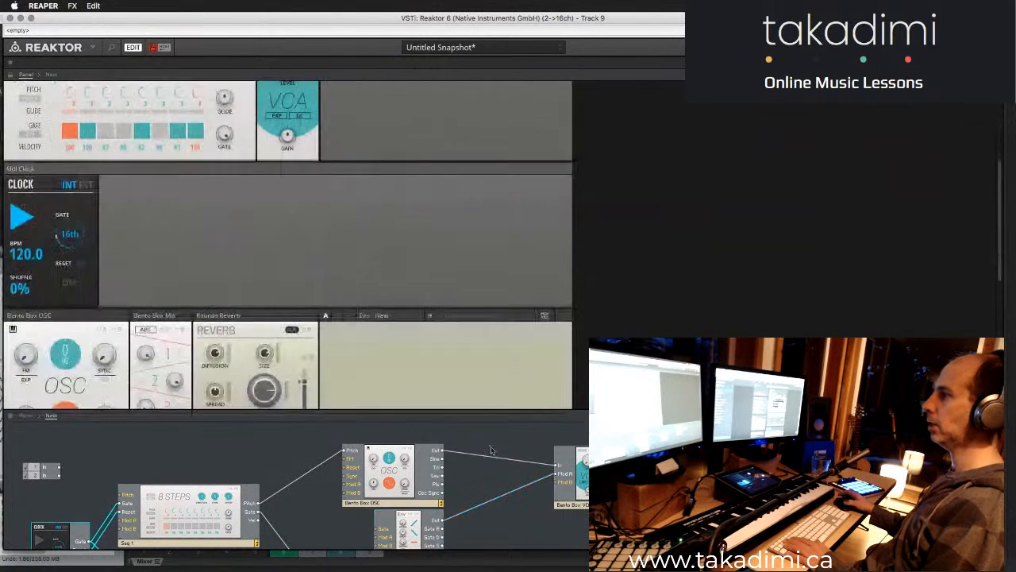
- Delete the Clock Divider and West Coast CFG blocks from the patch structure
{"action": "scroll", "coordinate": [337, 484], "scroll_direction": "down", "scroll_amount": 3}
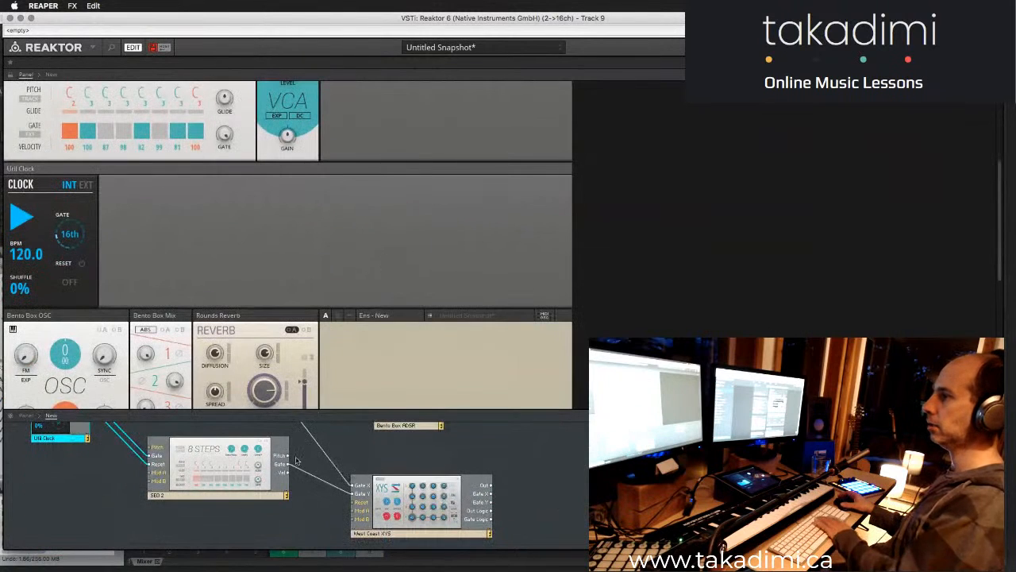
{"action": "scroll", "coordinate": [334, 508], "scroll_direction": "down", "scroll_amount": 4}
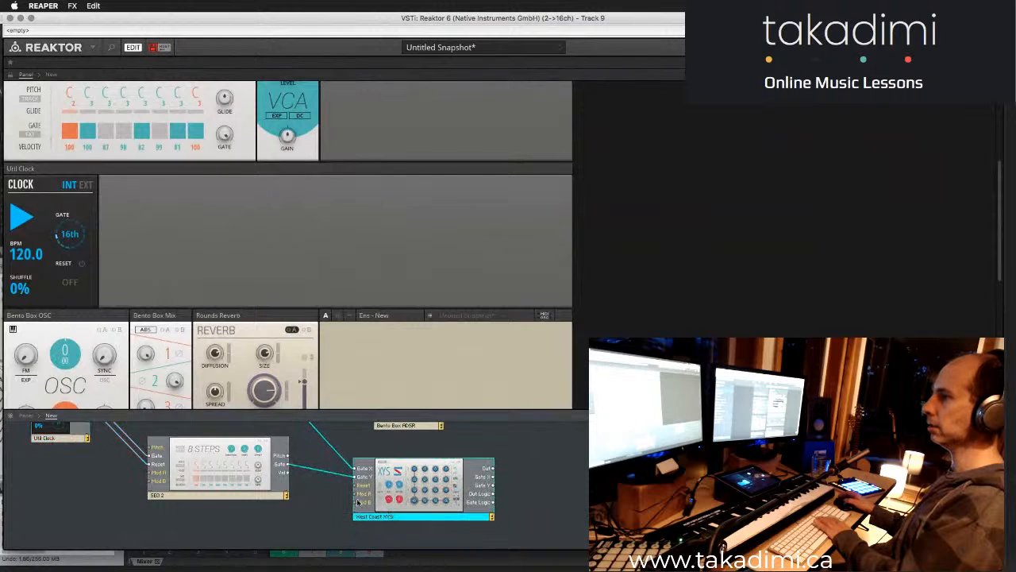
{"action": "left_click", "coordinate": [99, 494]}
{"action": "key", "text": "Delete"}
{"action": "left_click", "coordinate": [231, 541]}
{"action": "key", "text": "Delete"}
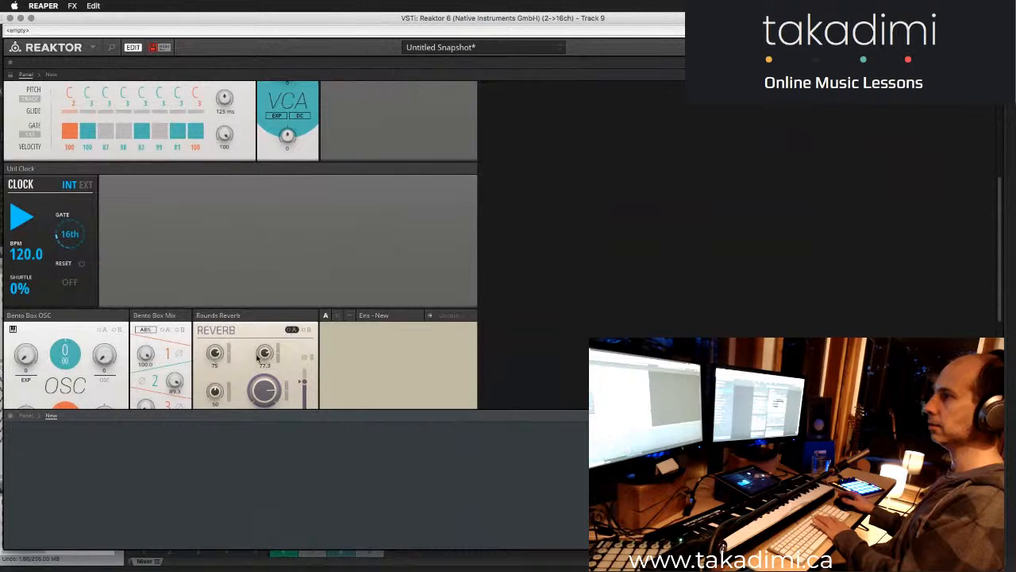
- Move the Util Clock panel up, line up Reverb, Mix, OSC and West Coast XYS after the VCA, and place Seq 1 above SEQ 2
{"action": "scroll", "coordinate": [258, 358], "scroll_direction": "down", "scroll_amount": 3}
{"action": "scroll", "coordinate": [22, 258], "scroll_direction": "up", "scroll_amount": 4}
{"action": "left_click_drag", "start_coordinate": [34, 242], "coordinate": [174, 119]}
{"action": "scroll", "coordinate": [173, 119], "scroll_direction": "down", "scroll_amount": 3}
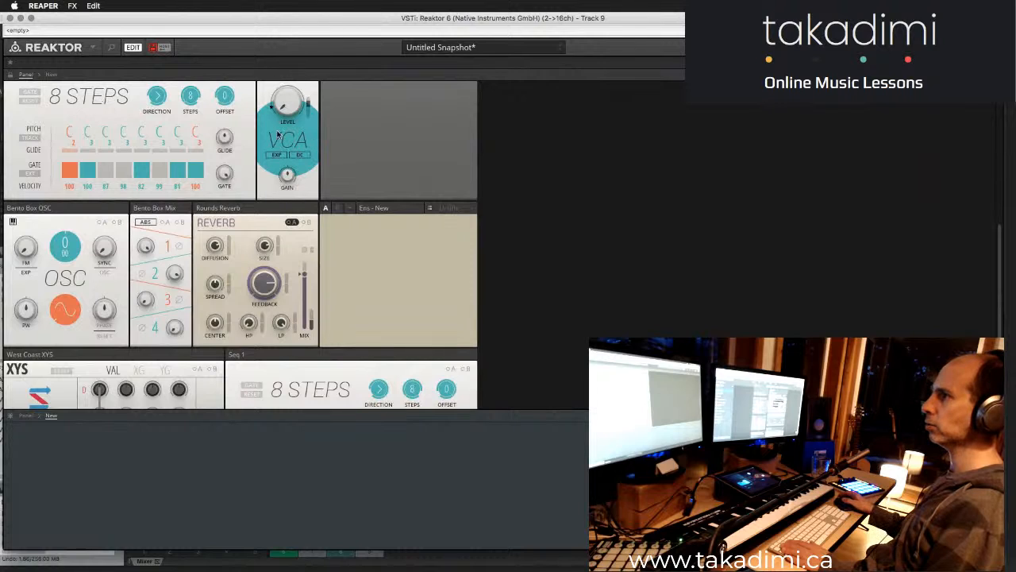
{"action": "left_click_drag", "start_coordinate": [304, 206], "coordinate": [397, 111]}
{"action": "left_click_drag", "start_coordinate": [161, 207], "coordinate": [476, 83]}
{"action": "left_click_drag", "start_coordinate": [56, 210], "coordinate": [597, 81]}
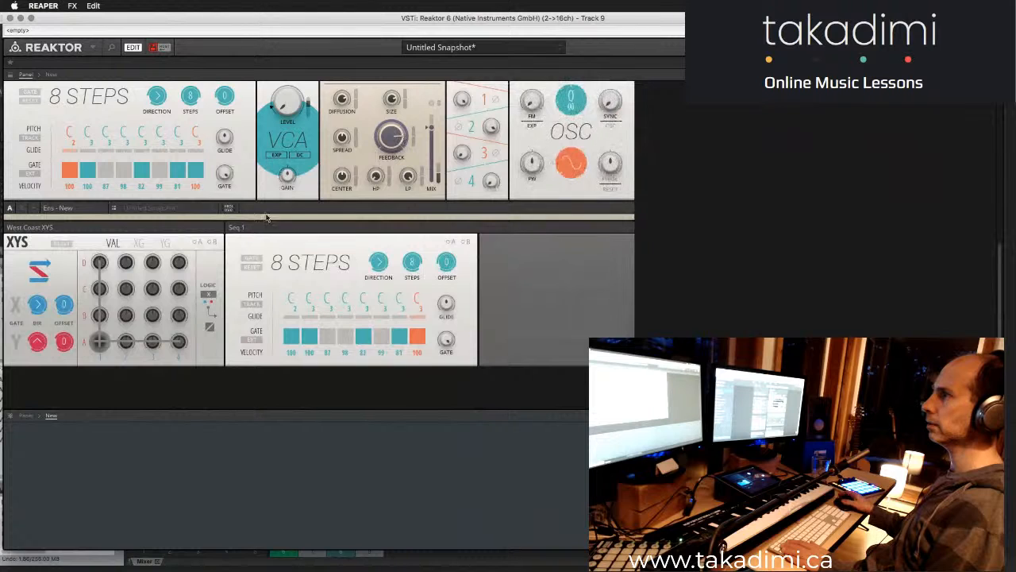
{"action": "left_click_drag", "start_coordinate": [168, 228], "coordinate": [826, 91]}
{"action": "left_click_drag", "start_coordinate": [279, 238], "coordinate": [832, 113]}
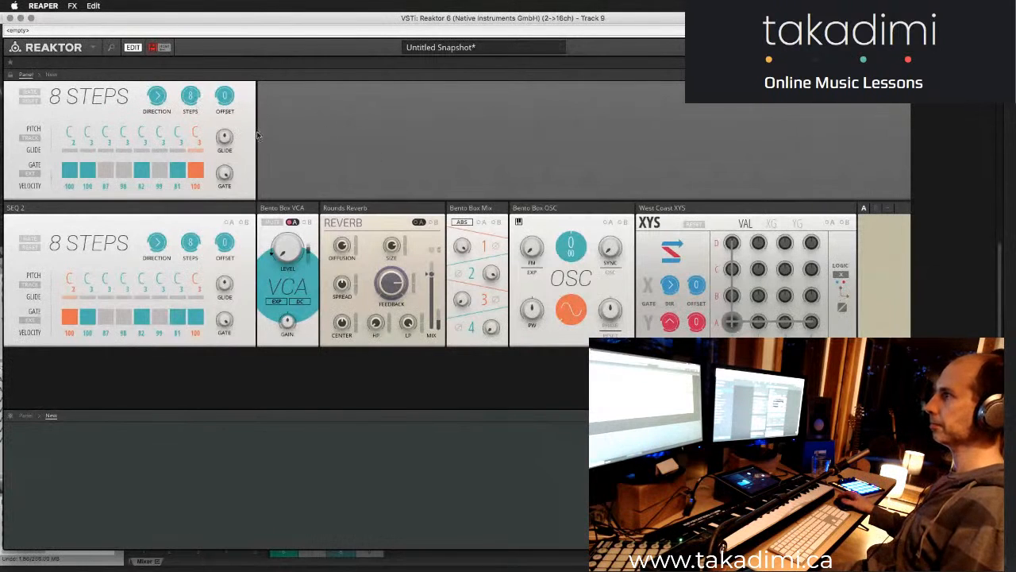
- Delete the Rounds Reverb block and hide the Ens - New panel through the panelset list
{"action": "left_click", "coordinate": [370, 208]}
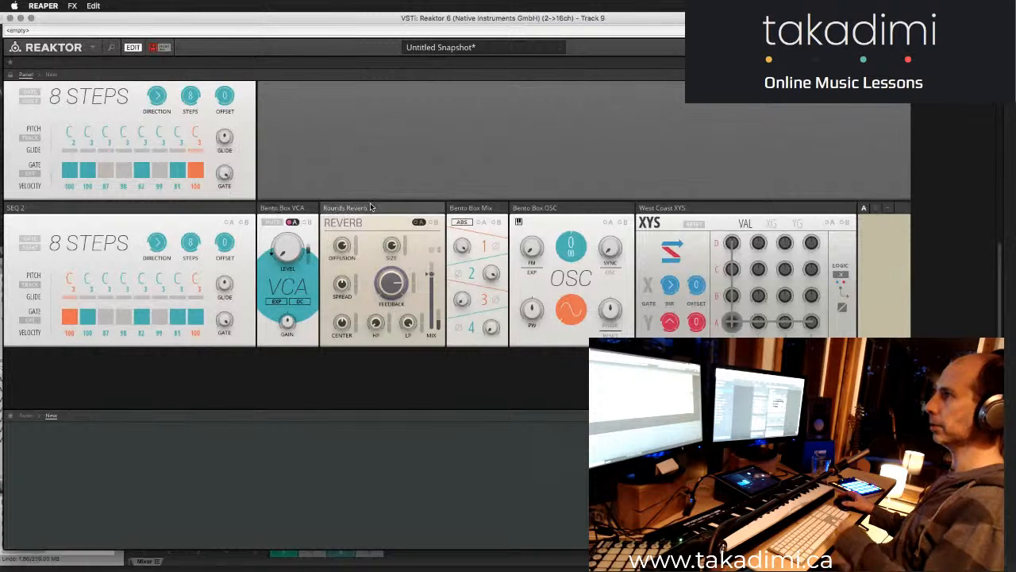
{"action": "key", "text": "Delete"}
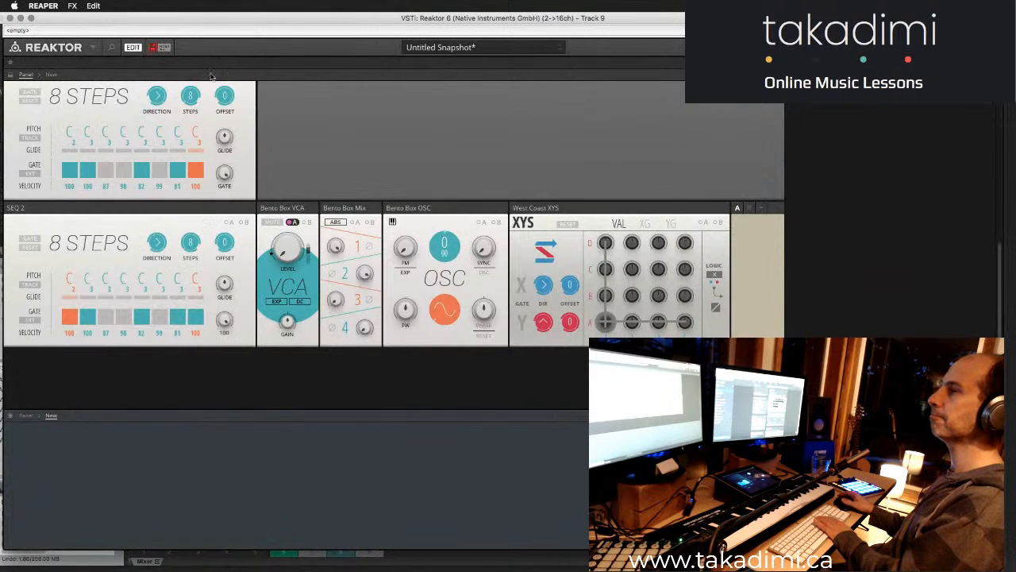
{"action": "left_click", "coordinate": [111, 48]}
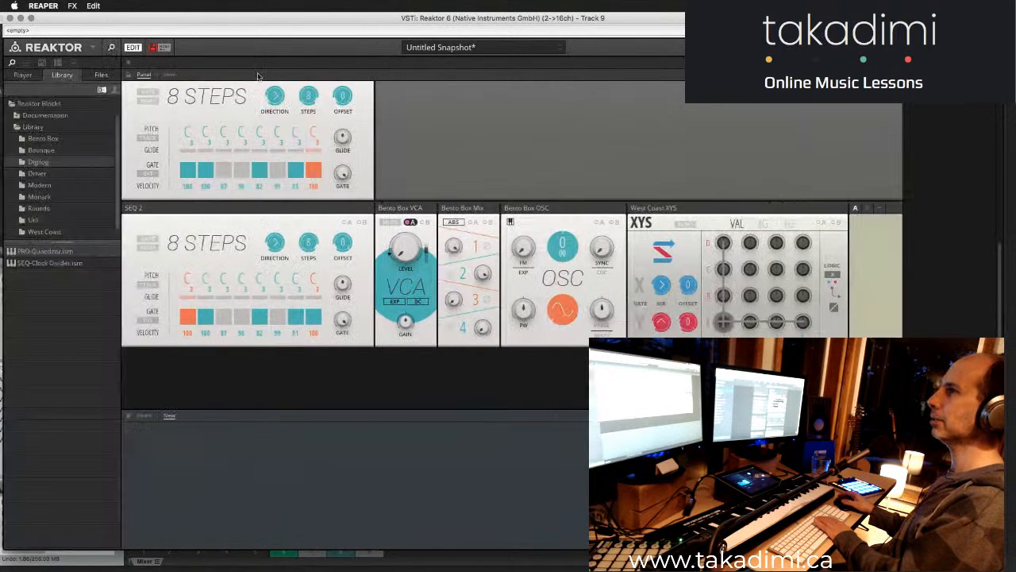
{"action": "left_click", "coordinate": [42, 63]}
{"action": "left_click", "coordinate": [58, 63]}
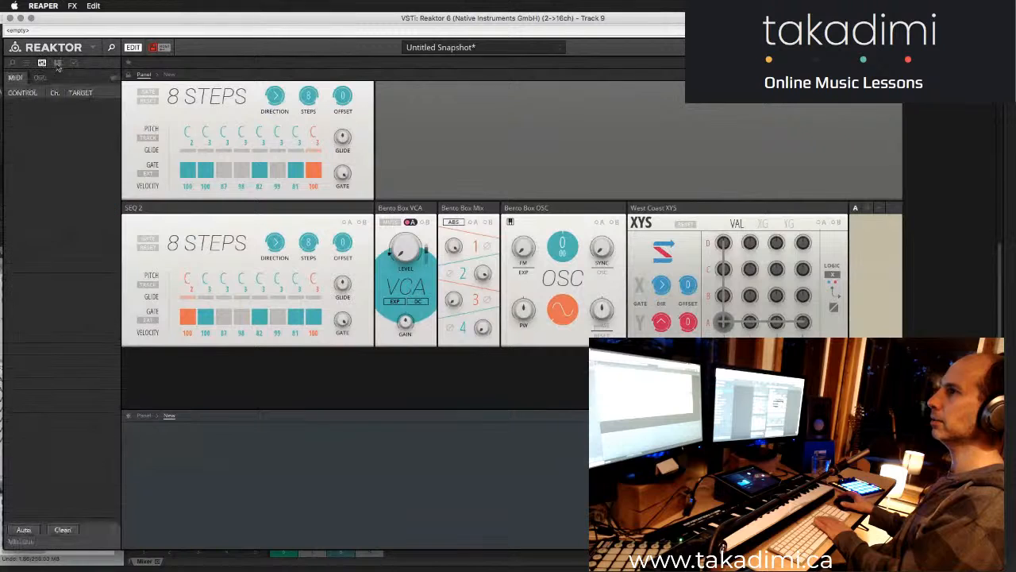
{"action": "left_click", "coordinate": [58, 63]}
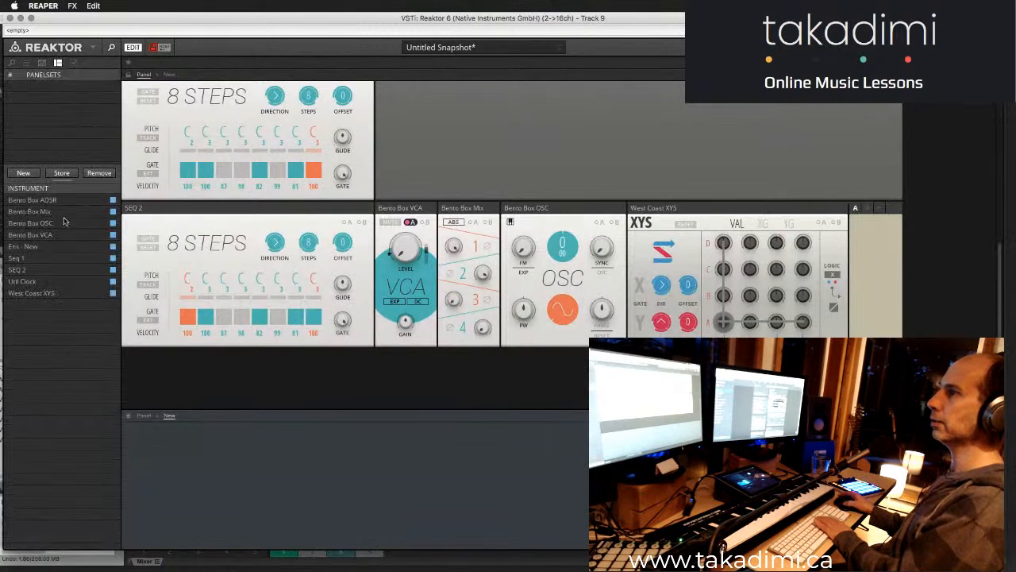
{"action": "left_click", "coordinate": [114, 247]}
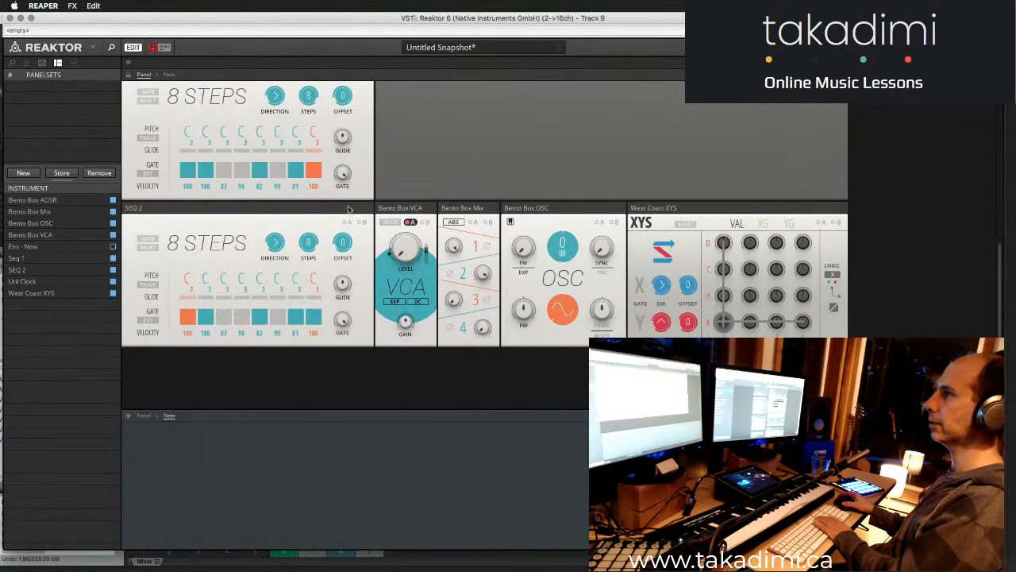
- Arrange the SEQ 2, West Coast XYS, OSC, Mix and VCA panels in the same row as Seq 1
{"action": "left_click_drag", "start_coordinate": [348, 209], "coordinate": [460, 143]}
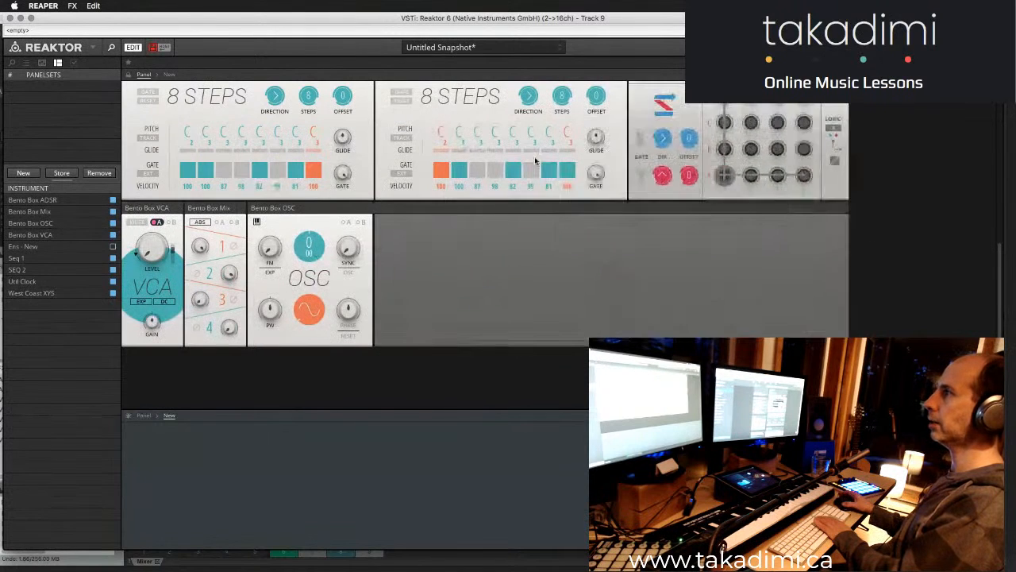
{"action": "left_click_drag", "start_coordinate": [329, 210], "coordinate": [931, 83]}
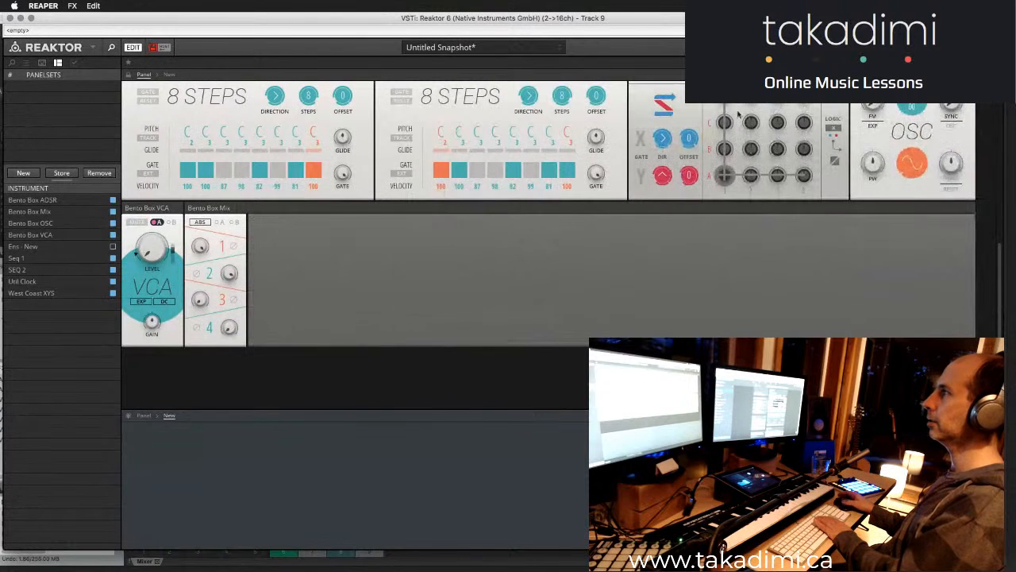
{"action": "left_click_drag", "start_coordinate": [204, 209], "coordinate": [989, 119]}
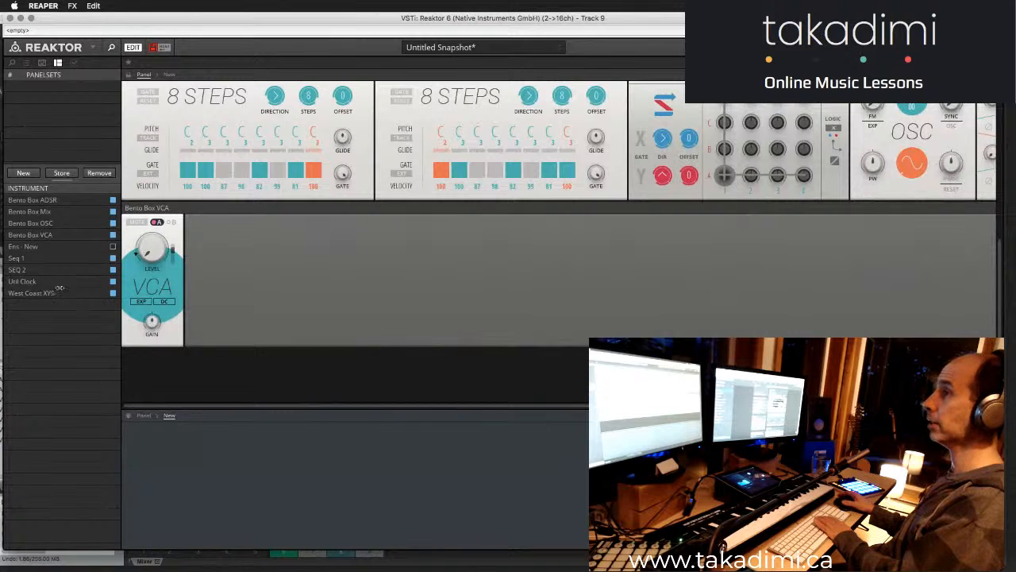
{"action": "left_click_drag", "start_coordinate": [159, 208], "coordinate": [992, 111]}
- Enlarge the structure pane so that the wired blocks can be seen below the single row of panels
{"action": "left_click_drag", "start_coordinate": [522, 408], "coordinate": [526, 228]}
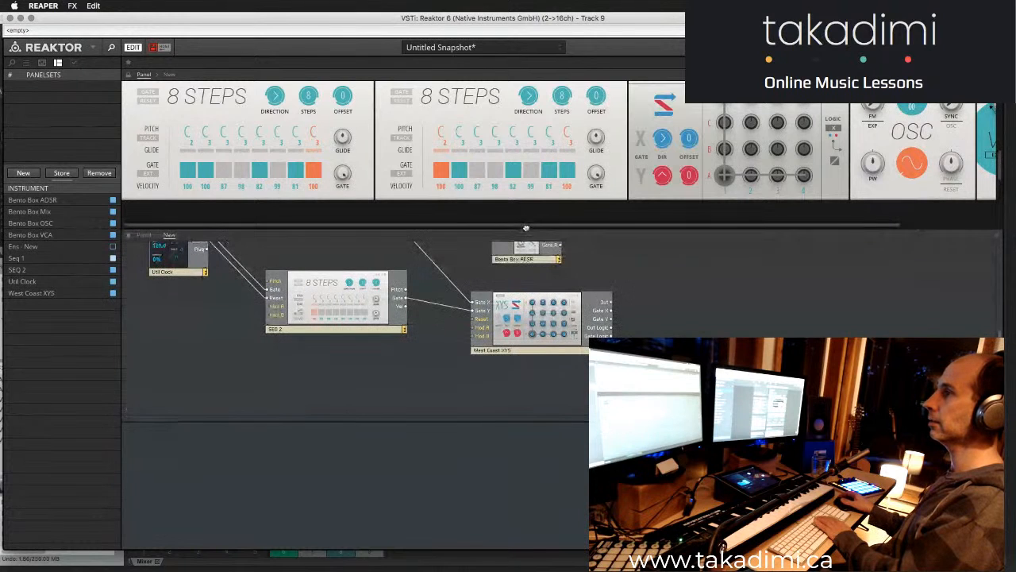
{"action": "scroll", "coordinate": [508, 305], "scroll_direction": "up", "scroll_amount": 5}
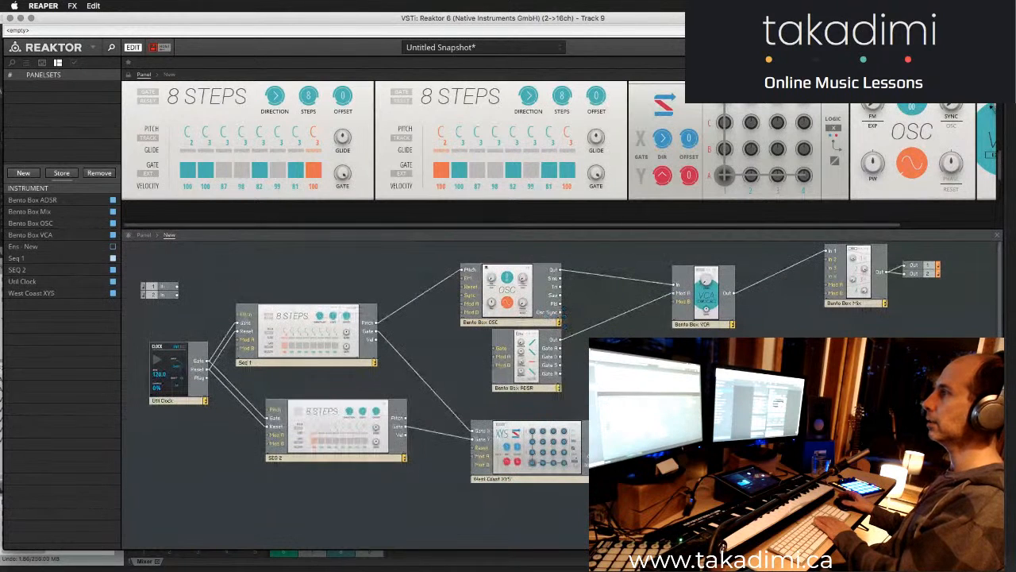
{"action": "left_click_drag", "start_coordinate": [657, 226], "coordinate": [465, 235]}
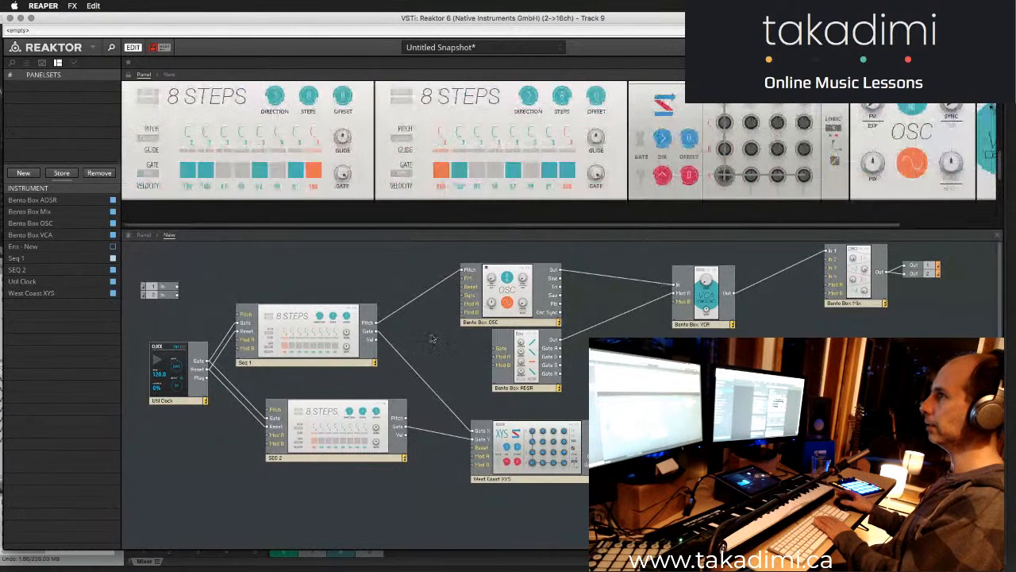
- Turn off gates 2 and 5 and turn on gates 3 and 6 in SEQ 2, and turn on gate 3 in Seq 1
{"action": "left_click", "coordinate": [459, 170]}
{"action": "left_click", "coordinate": [513, 170]}
{"action": "left_click", "coordinate": [477, 170]}
{"action": "left_click", "coordinate": [530, 170]}
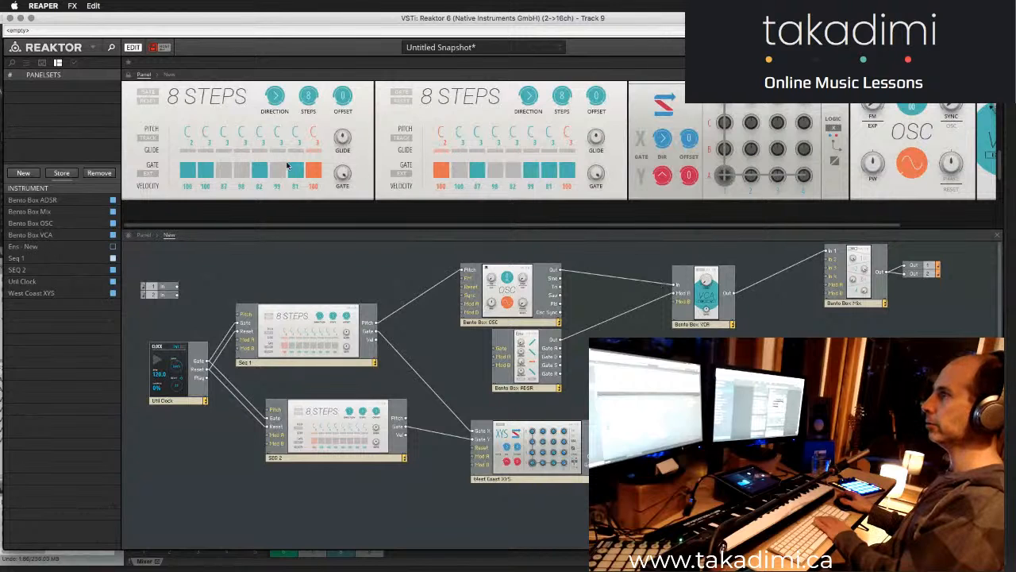
{"action": "left_click", "coordinate": [224, 170]}
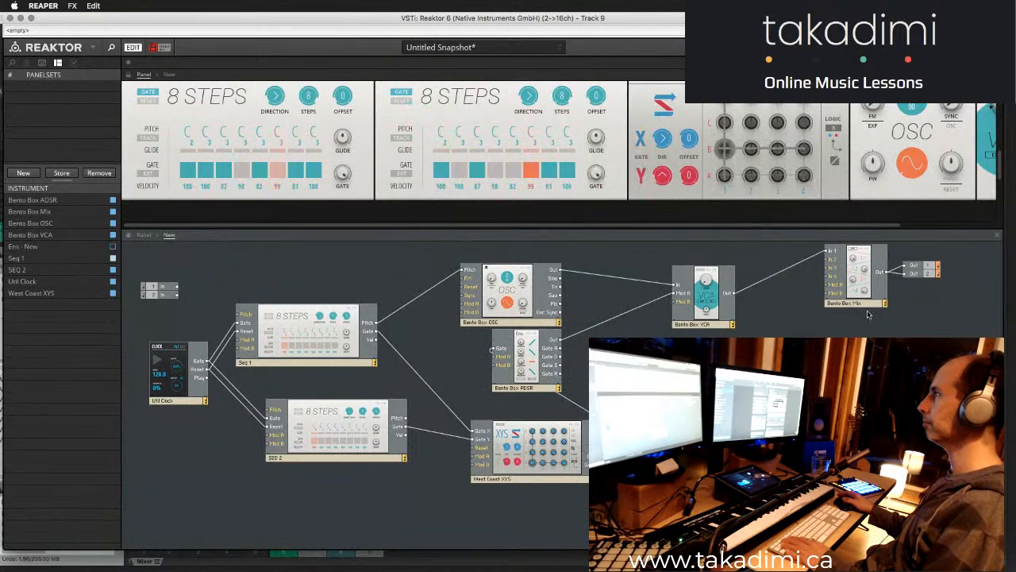
- Replace the Seq 1 wire to the Bento Box OSC's Pitch input with one from West Coast XYS
{"action": "mouse_move", "coordinate": [848, 275]}
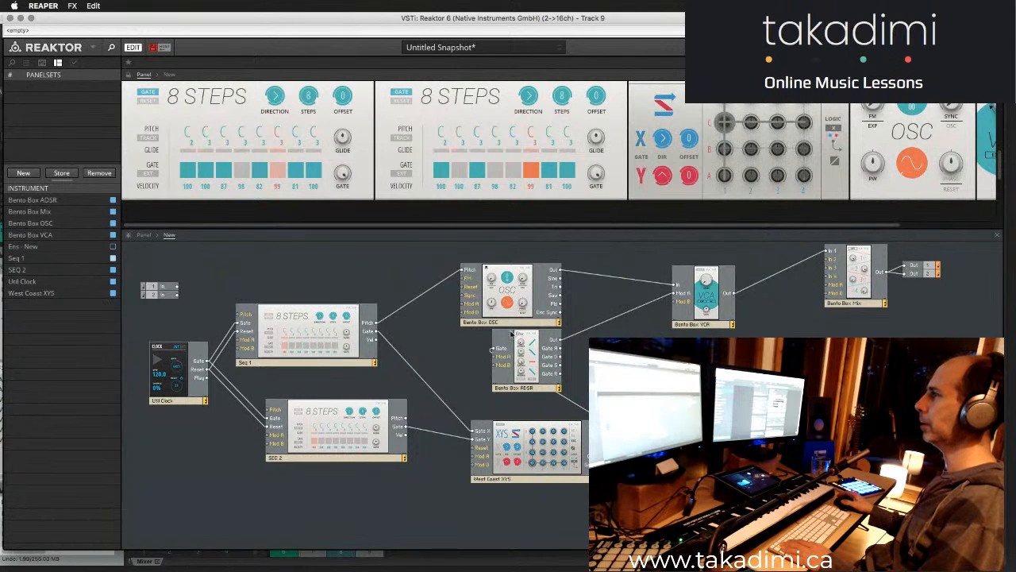
{"action": "left_click", "coordinate": [445, 282]}
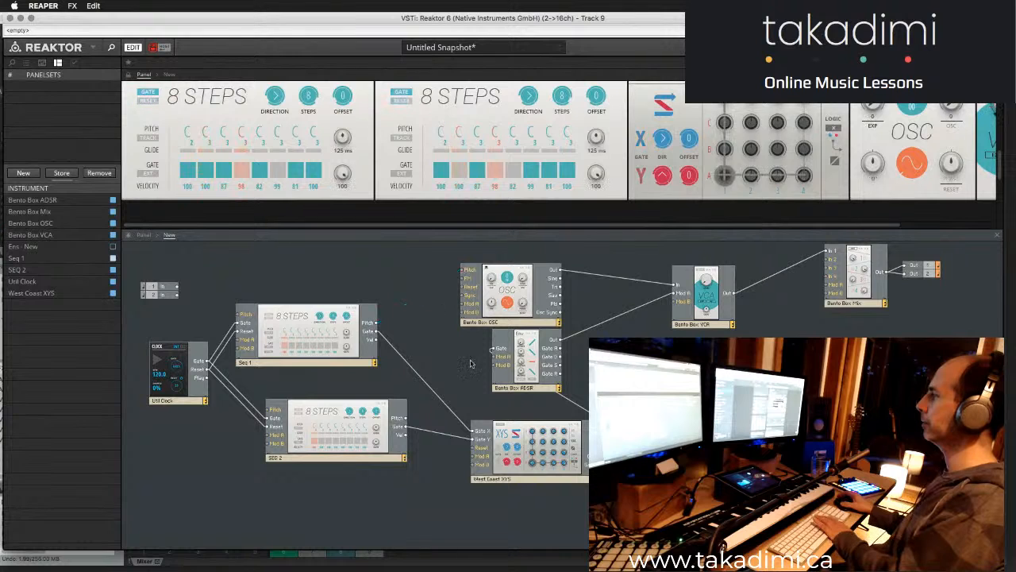
{"action": "mouse_move", "coordinate": [503, 349]}
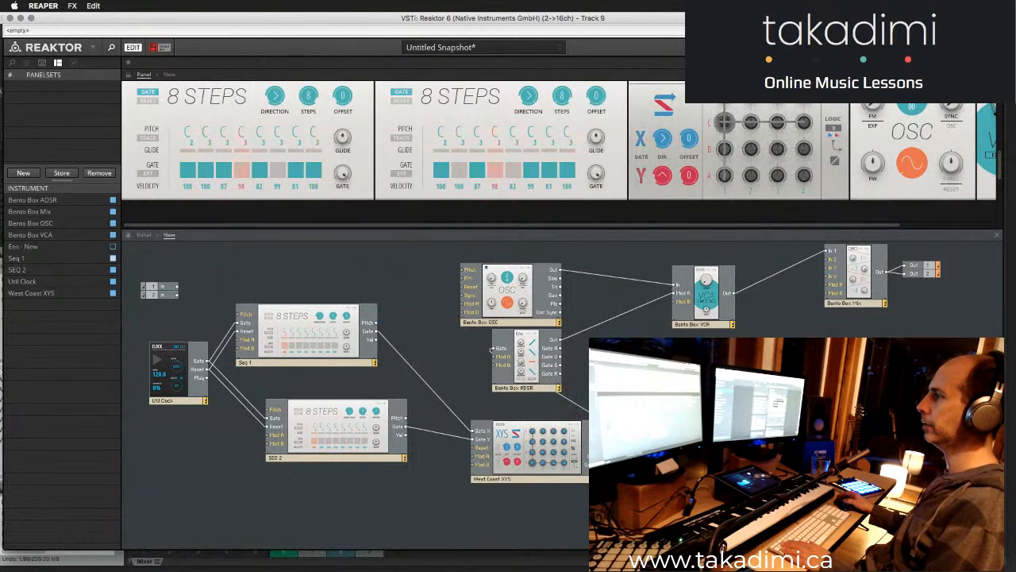
{"action": "left_click_drag", "start_coordinate": [474, 275], "coordinate": [472, 272]}
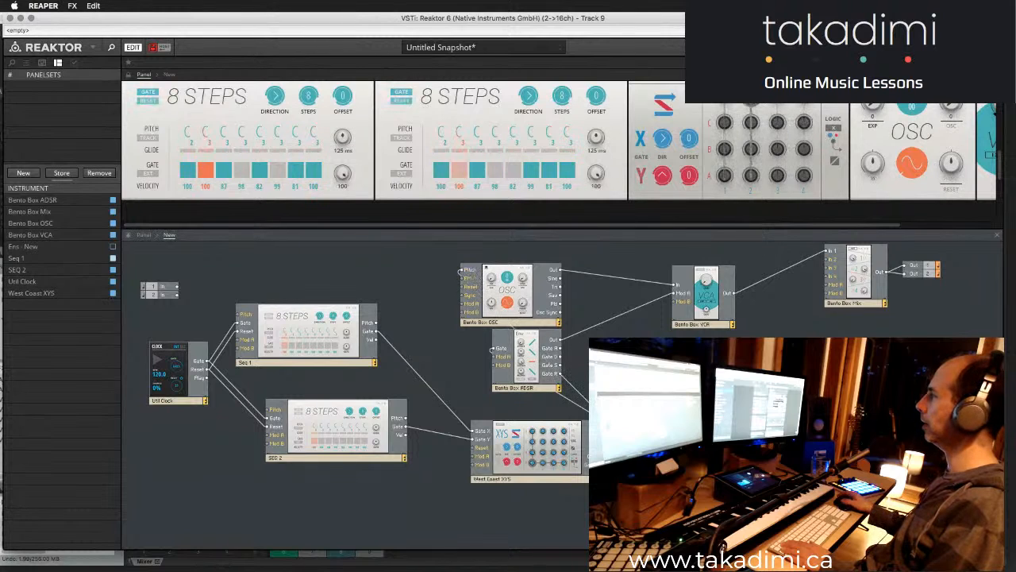
{"action": "key", "text": "super+Tab"}
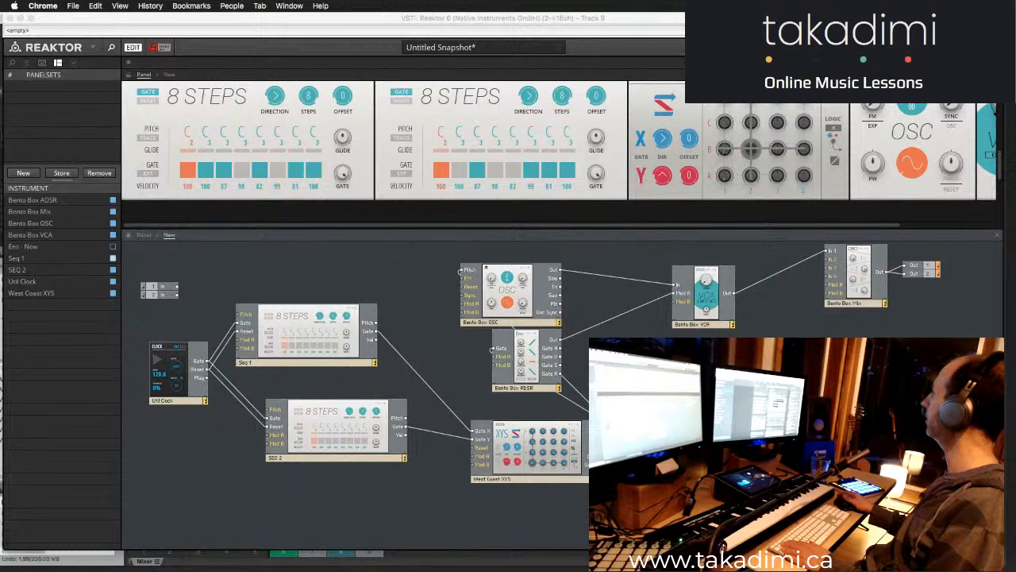
{"action": "key", "text": "super+Tab"}
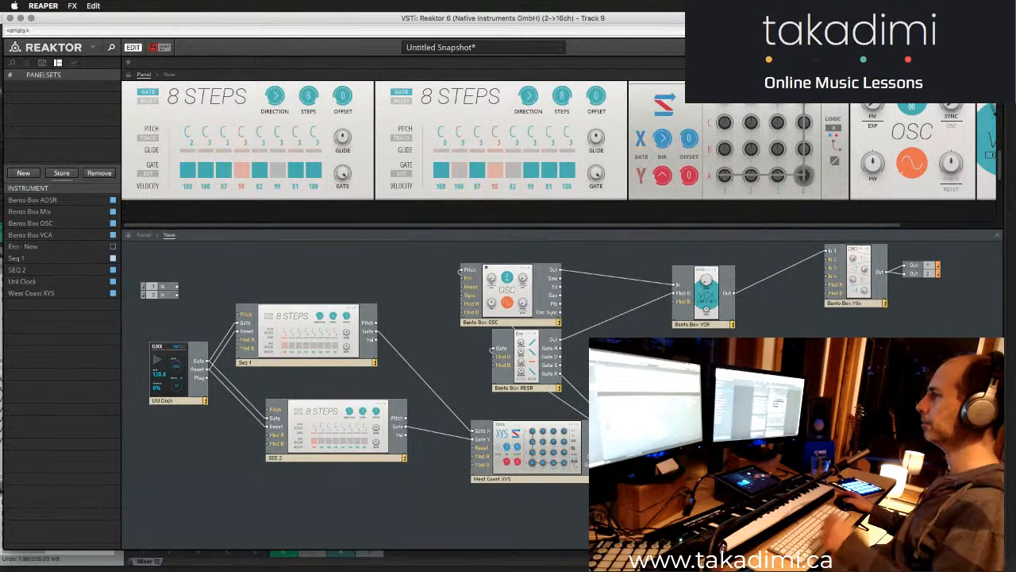
- Move the Bento Box OSC block up and slightly right so that it clears the Bento Box ADSR block
{"action": "mouse_move", "coordinate": [695, 309]}
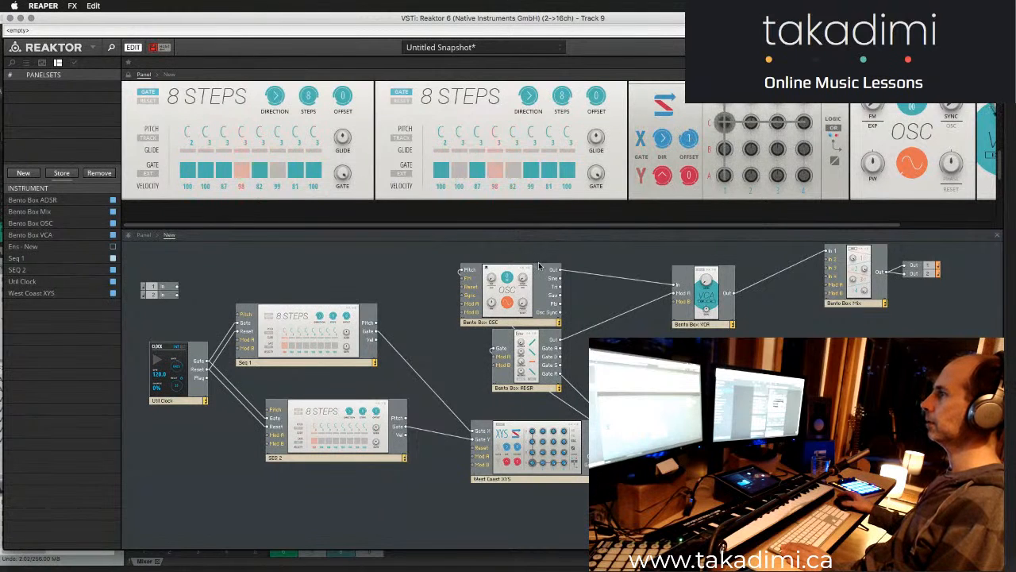
{"action": "left_click_drag", "start_coordinate": [530, 321], "coordinate": [552, 310]}
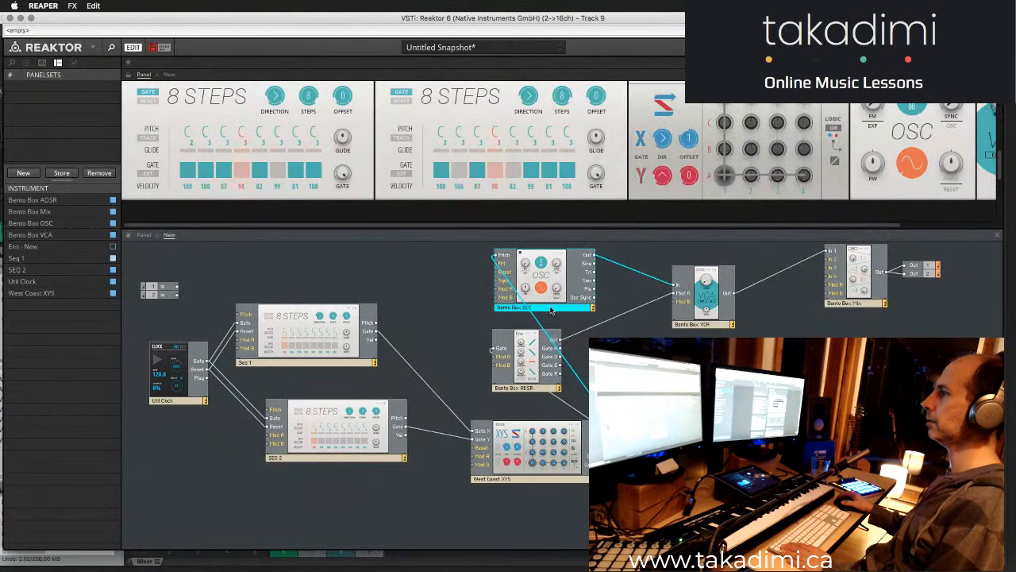
- Set the eight step pitches in SEQ 2 to C, A, F, G, C, G#, A# and B
{"action": "mouse_move", "coordinate": [472, 133]}
{"action": "left_mouse_down"}
{"action": "mouse_move", "coordinate": [476, 147]}
{"action": "mouse_move", "coordinate": [534, 143]}
{"action": "left_mouse_up"}
{"action": "left_click_drag", "start_coordinate": [564, 136], "coordinate": [547, 141]}
{"action": "left_click_drag", "start_coordinate": [459, 133], "coordinate": [461, 142]}
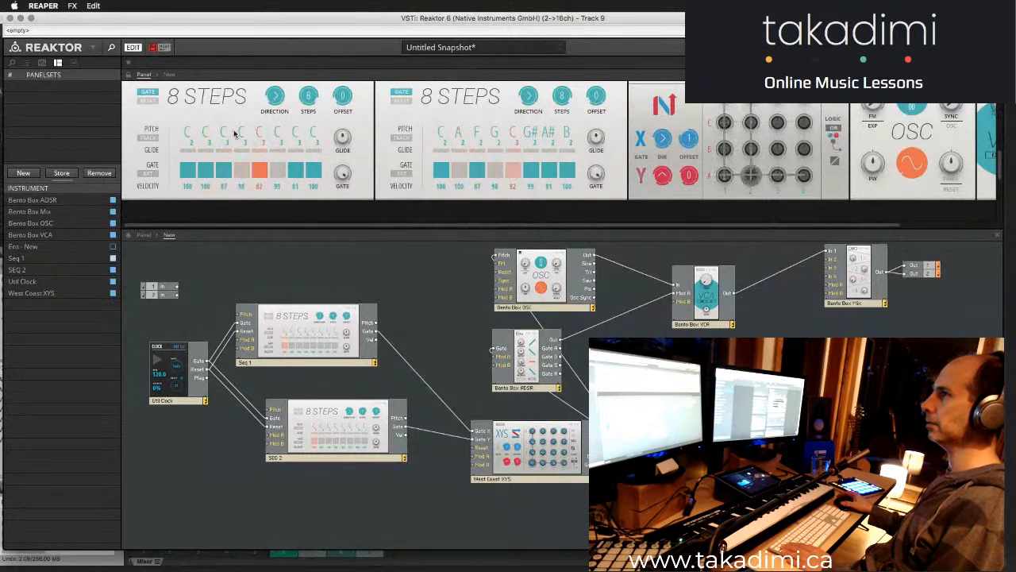
- Turn on gate 6 in Seq 1 and gate 5 in SEQ 2
{"action": "left_click_drag", "start_coordinate": [298, 358], "coordinate": [313, 355]}
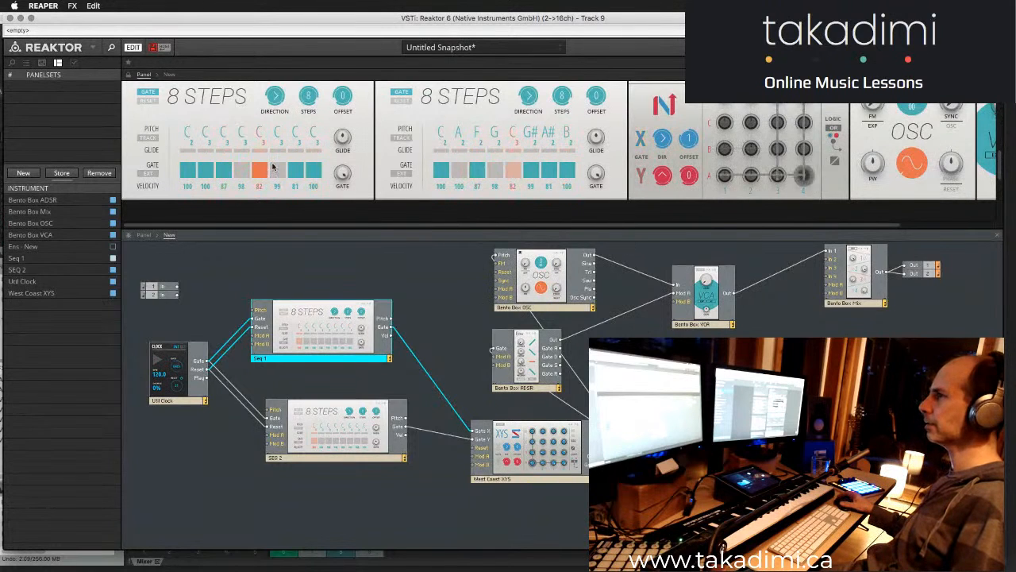
{"action": "left_click", "coordinate": [513, 172]}
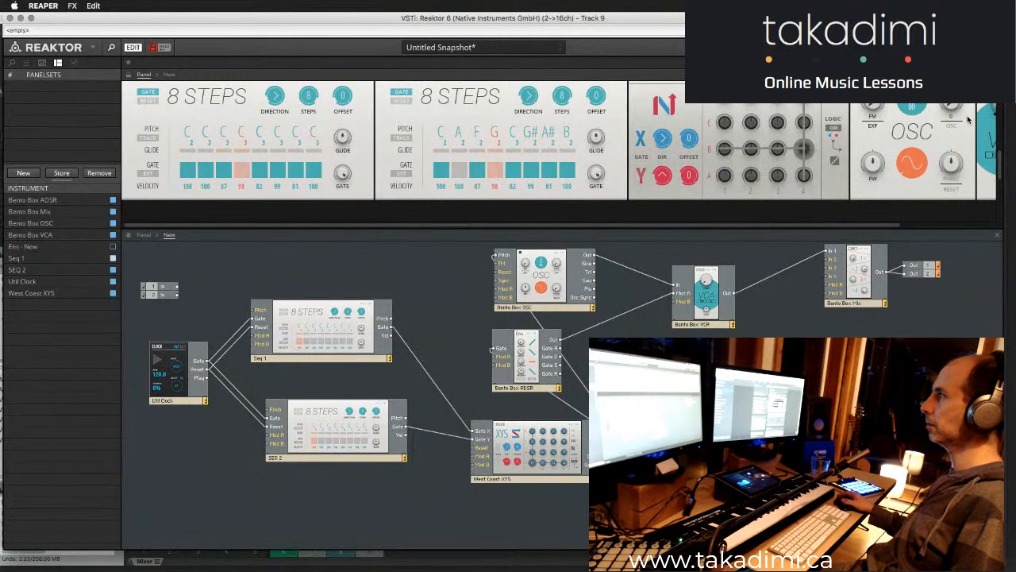
- Look for the Bento Box ADSR controls among the panels and show only the ADSR panel
{"action": "left_click_drag", "start_coordinate": [705, 226], "coordinate": [802, 227]}
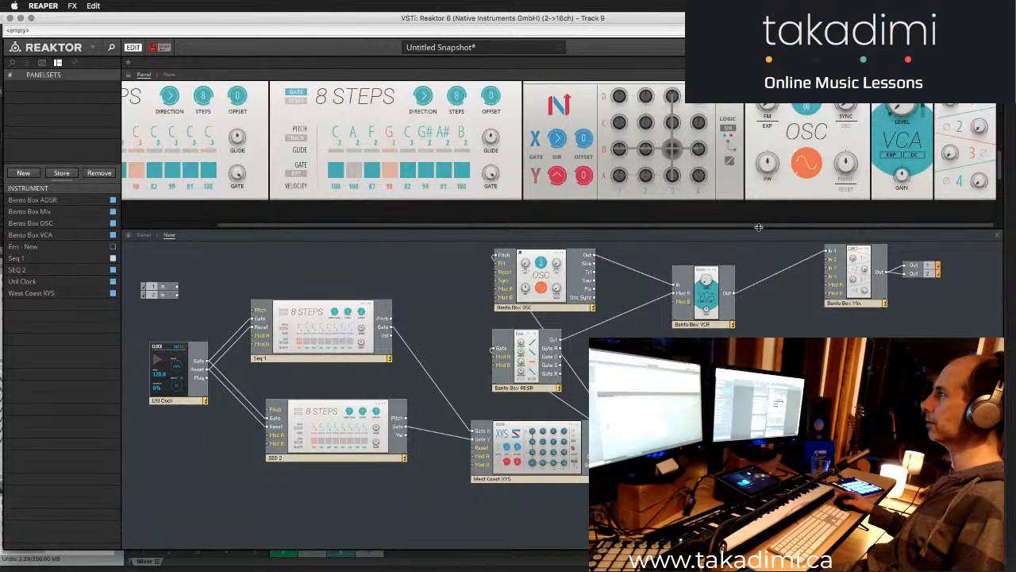
{"action": "left_click_drag", "start_coordinate": [760, 226], "coordinate": [884, 232]}
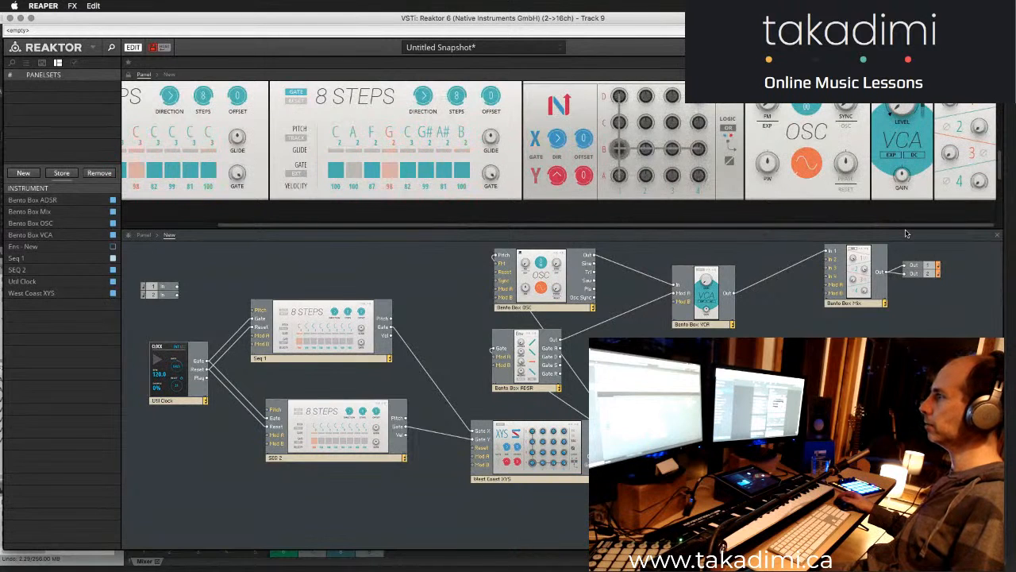
{"action": "left_click", "coordinate": [512, 388]}
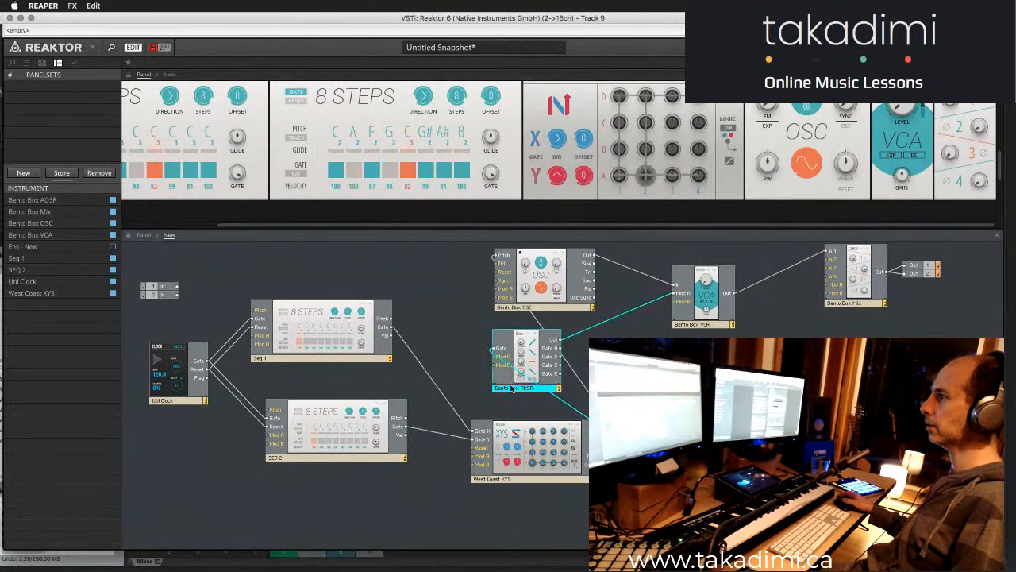
{"action": "left_click", "coordinate": [500, 408]}
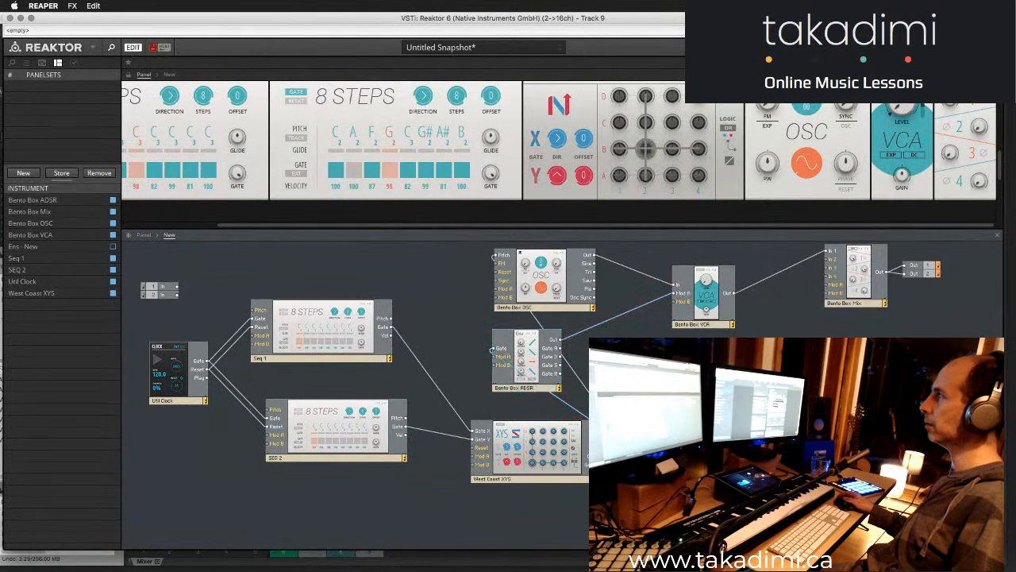
{"action": "left_click", "coordinate": [515, 389]}
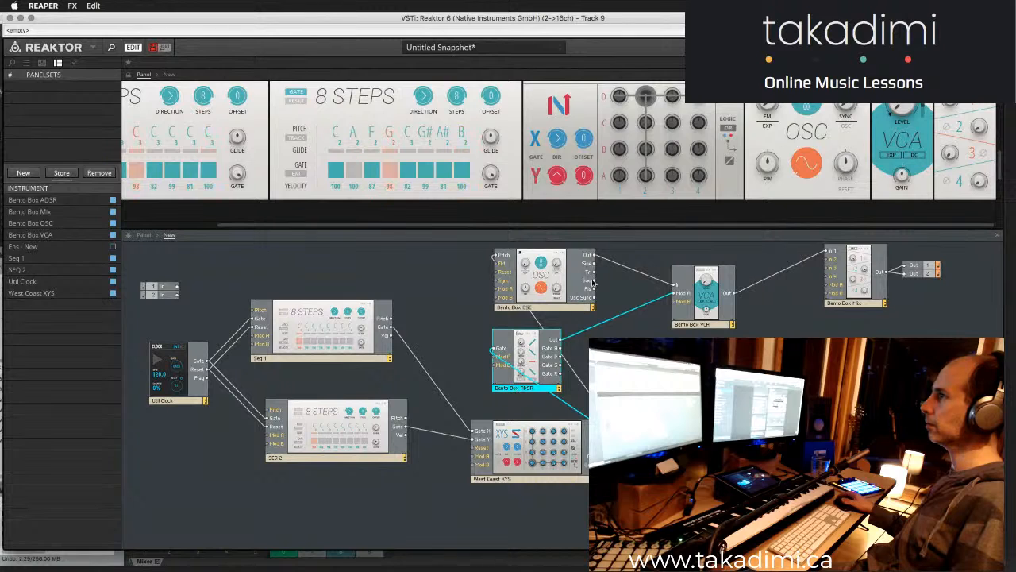
{"action": "left_click_drag", "start_coordinate": [582, 225], "coordinate": [409, 231]}
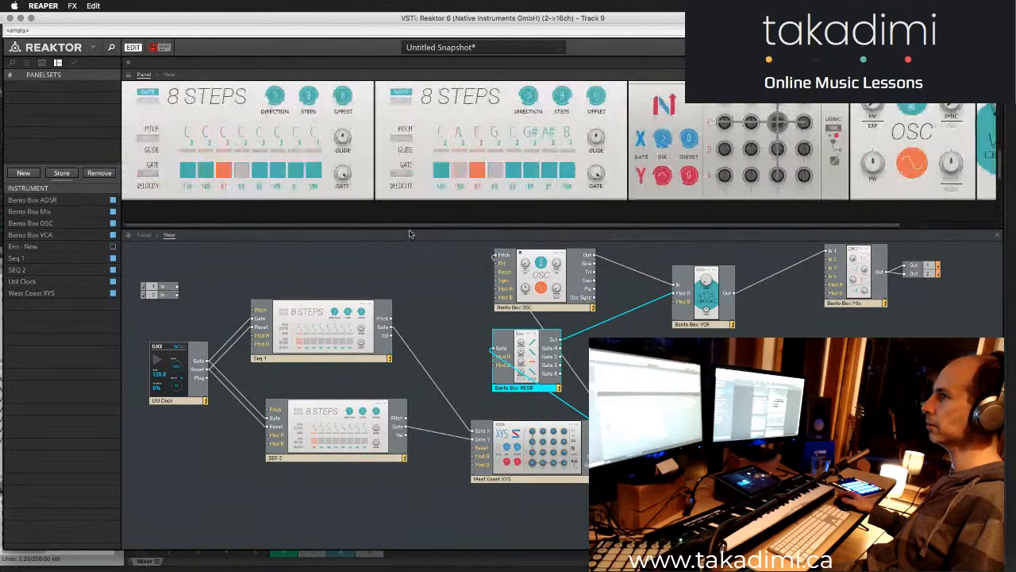
{"action": "left_click", "coordinate": [48, 201]}
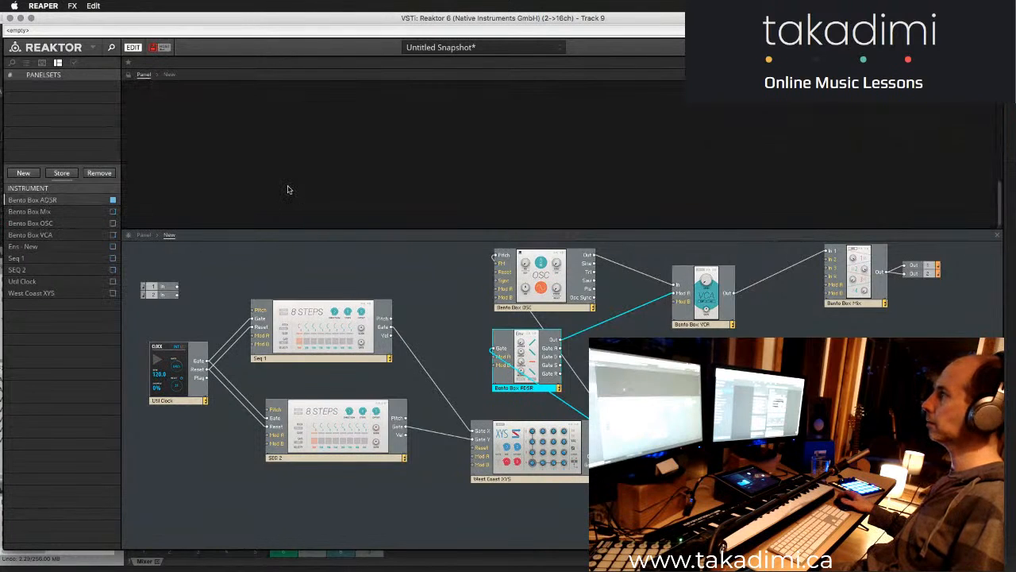
{"action": "scroll", "coordinate": [289, 189], "scroll_direction": "up", "scroll_amount": 5}
{"action": "scroll", "coordinate": [288, 188], "scroll_direction": "up", "scroll_amount": 2}
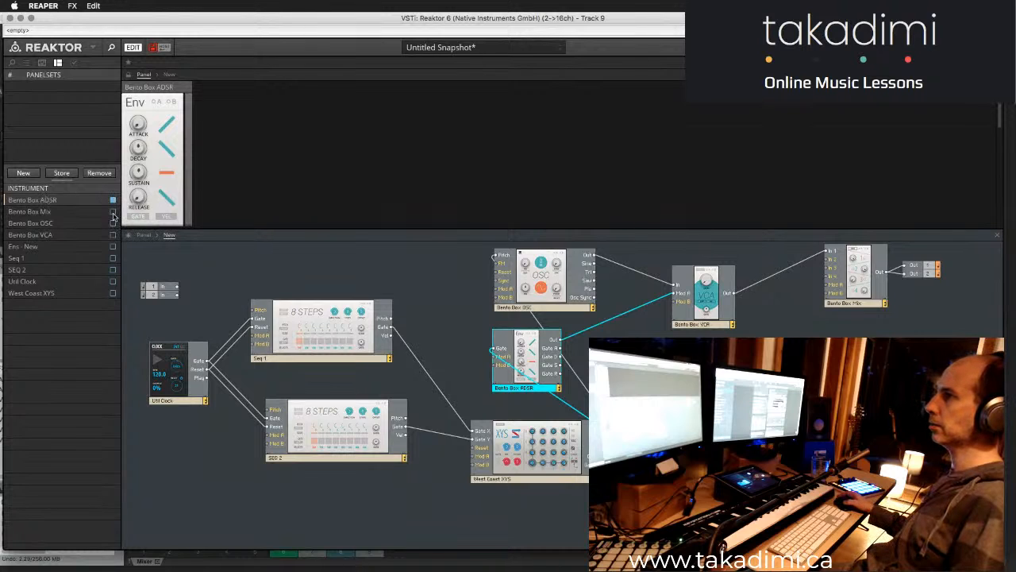
- Show the Mix, OSC, VCA, Seq 1, SEQ 2, Util Clock and West Coast XYS panels together with the ADSR panel
{"action": "left_click", "coordinate": [112, 212]}
{"action": "left_click", "coordinate": [113, 223]}
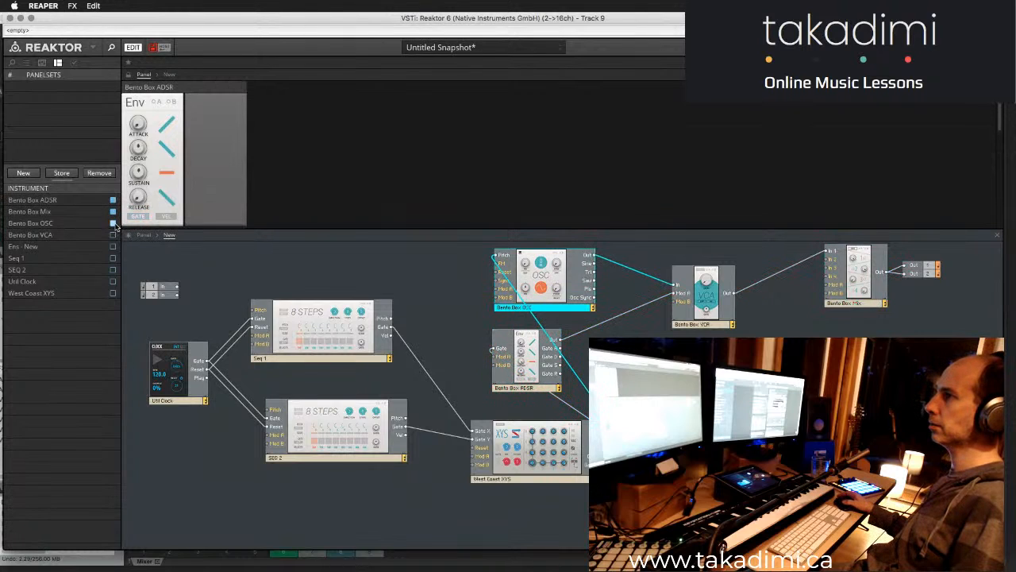
{"action": "left_click", "coordinate": [112, 223]}
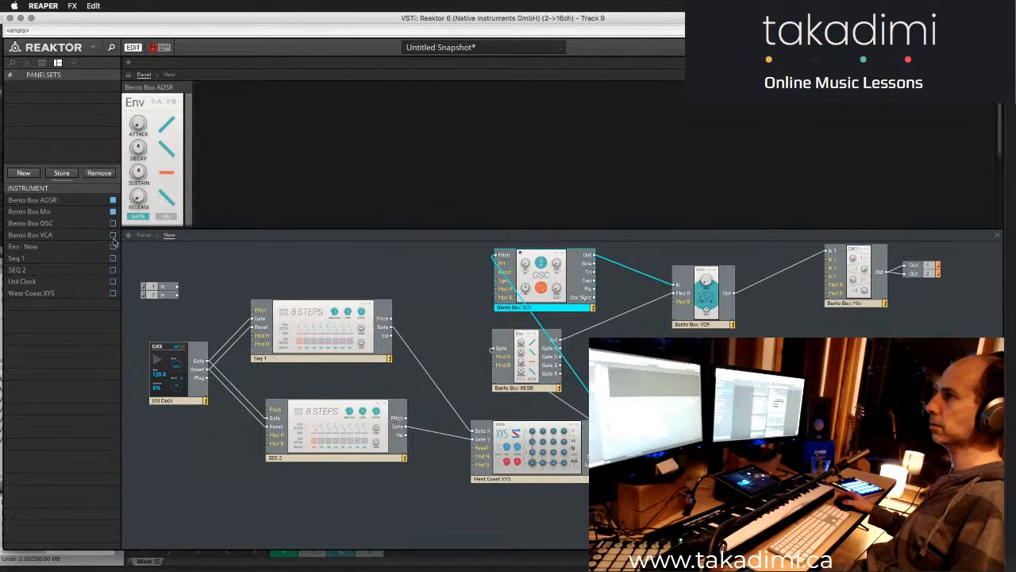
{"action": "left_click", "coordinate": [112, 294]}
{"action": "left_click", "coordinate": [112, 281]}
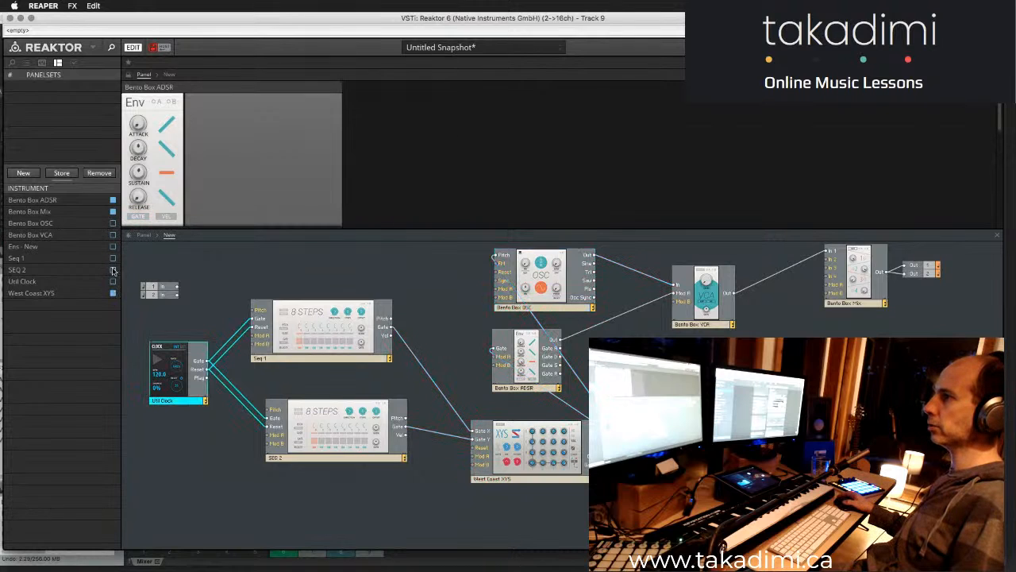
{"action": "left_click", "coordinate": [112, 270]}
{"action": "left_click", "coordinate": [112, 258]}
{"action": "left_click", "coordinate": [113, 235]}
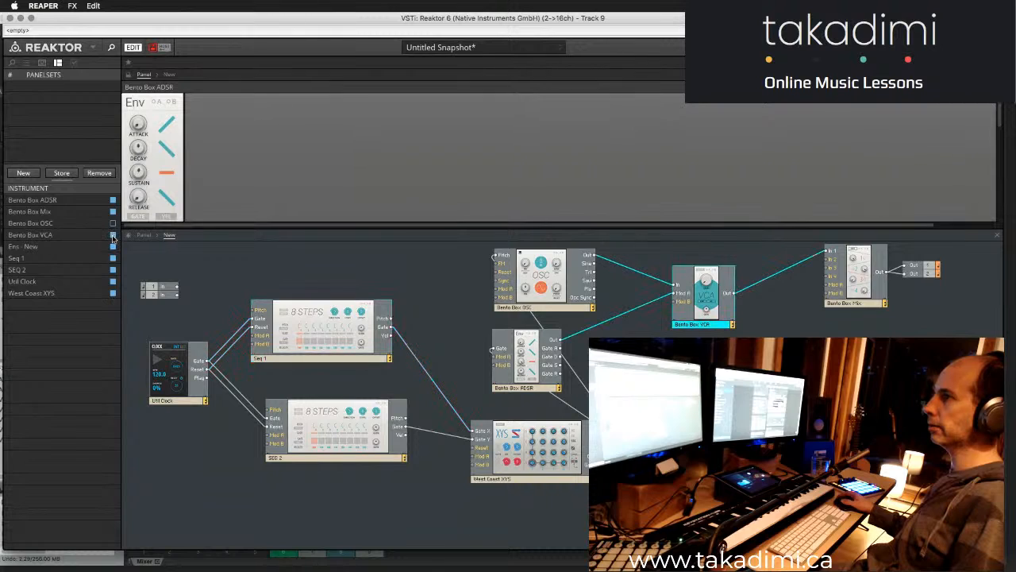
{"action": "left_click", "coordinate": [113, 224]}
{"action": "left_click", "coordinate": [114, 247]}
- Hide the Bento Box Mix panel and remove and re-add the Bento Box ADSR panel in the layout
{"action": "left_click", "coordinate": [113, 200]}
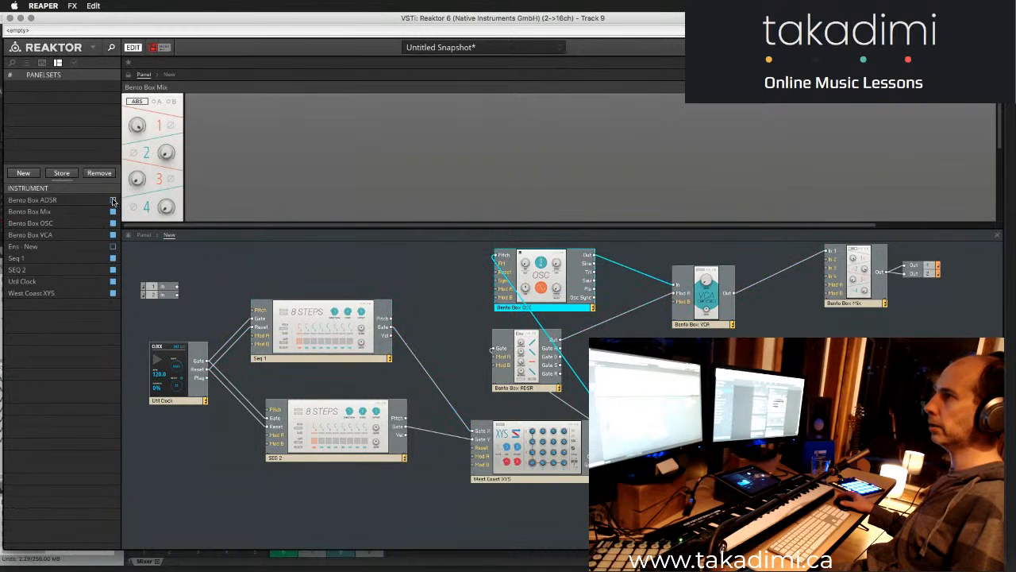
{"action": "left_click", "coordinate": [113, 212]}
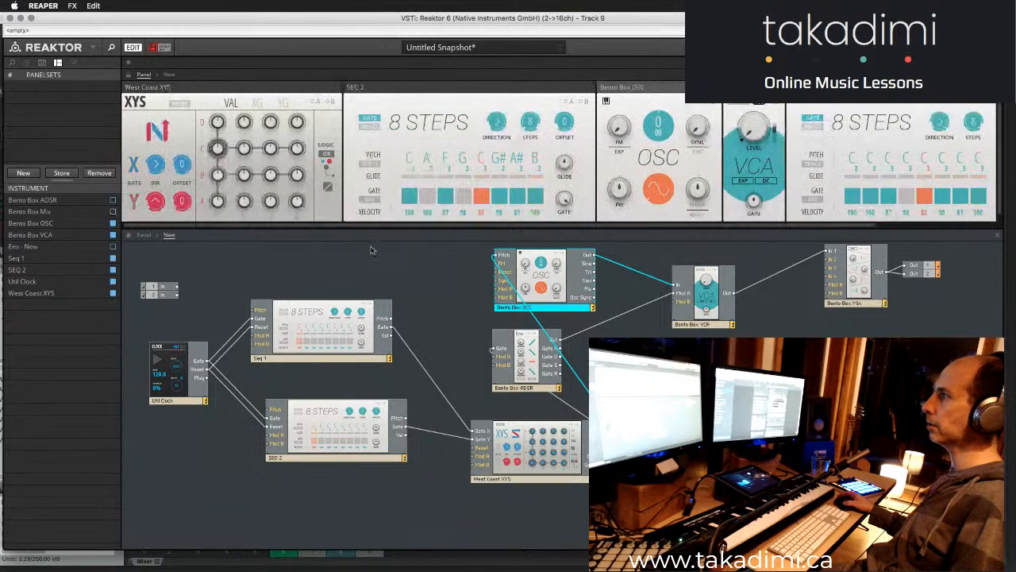
{"action": "left_click_drag", "start_coordinate": [375, 225], "coordinate": [583, 233]}
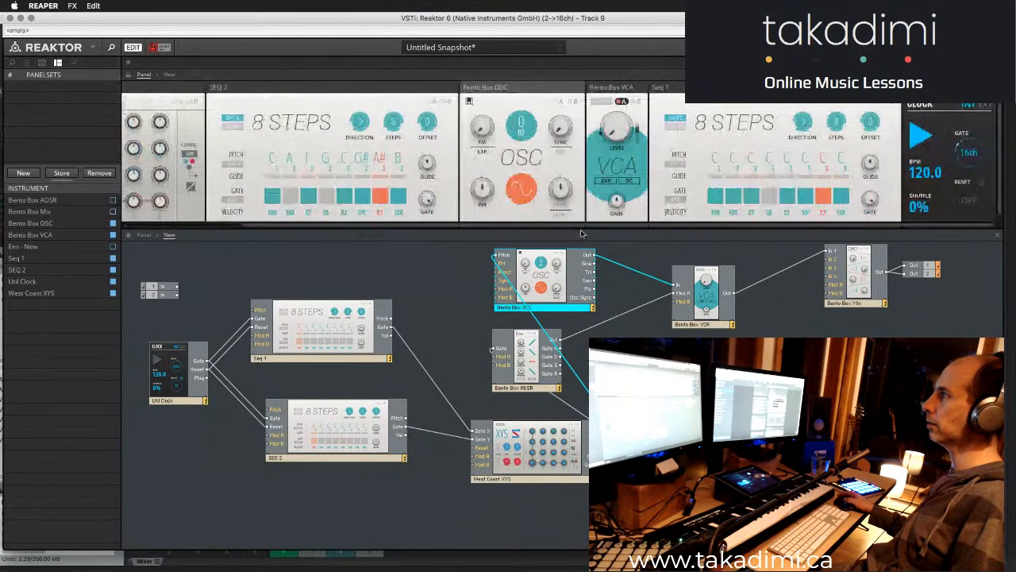
{"action": "left_click", "coordinate": [113, 200]}
{"action": "scroll", "coordinate": [662, 212], "scroll_direction": "down", "scroll_amount": 10}
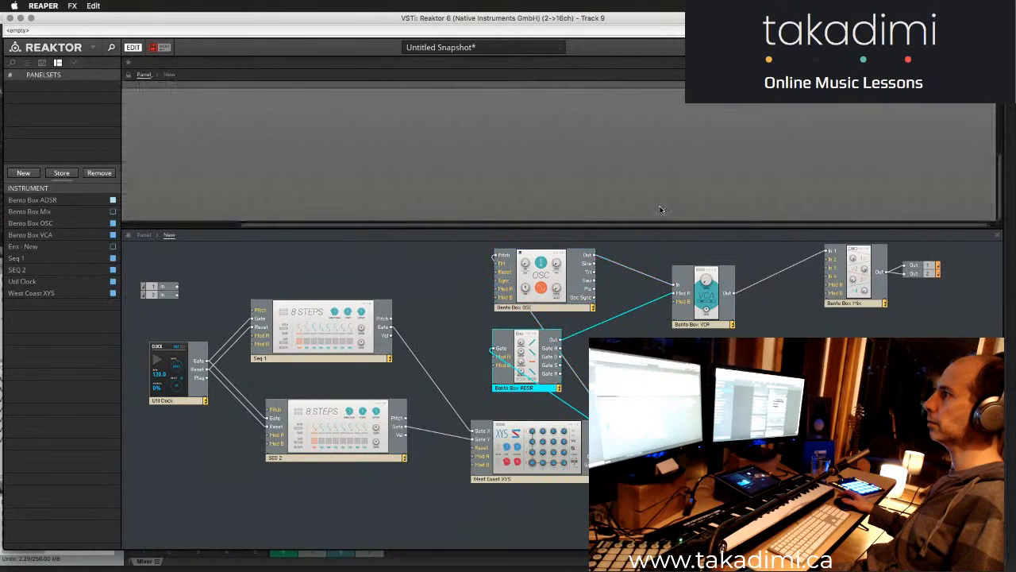
- Place the Bento Box ADSR panel at the start of the row, before West Coast XYS, and enlarge the panel pane to fit the row
{"action": "left_click_drag", "start_coordinate": [636, 225], "coordinate": [475, 216]}
{"action": "scroll", "coordinate": [312, 179], "scroll_direction": "up", "scroll_amount": 5}
{"action": "scroll", "coordinate": [220, 164], "scroll_direction": "down", "scroll_amount": 5}
{"action": "scroll", "coordinate": [218, 163], "scroll_direction": "up", "scroll_amount": 1}
{"action": "left_click_drag", "start_coordinate": [152, 106], "coordinate": [951, 97]}
{"action": "scroll", "coordinate": [660, 127], "scroll_direction": "up", "scroll_amount": 5}
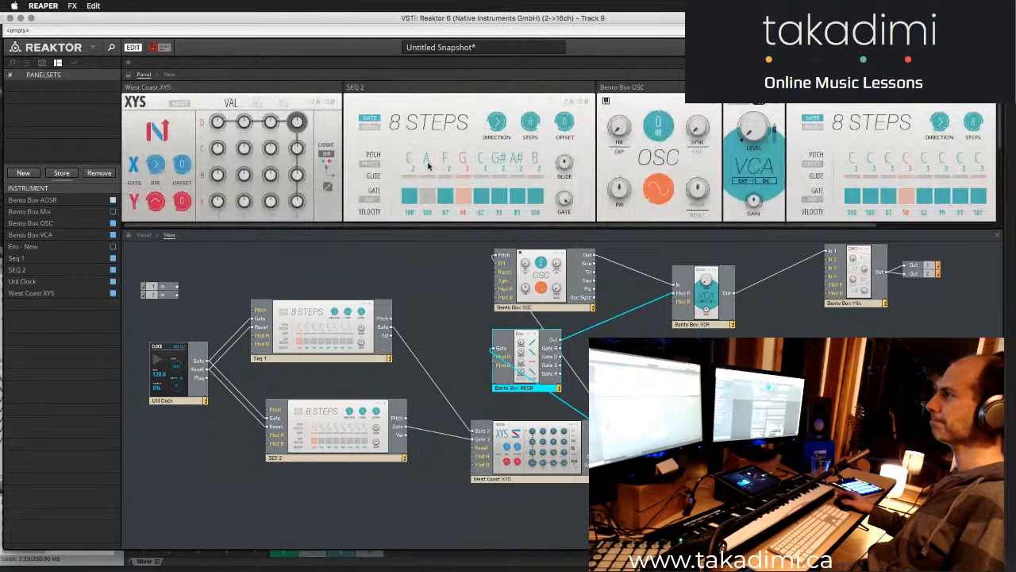
{"action": "scroll", "coordinate": [157, 187], "scroll_direction": "down", "scroll_amount": 1}
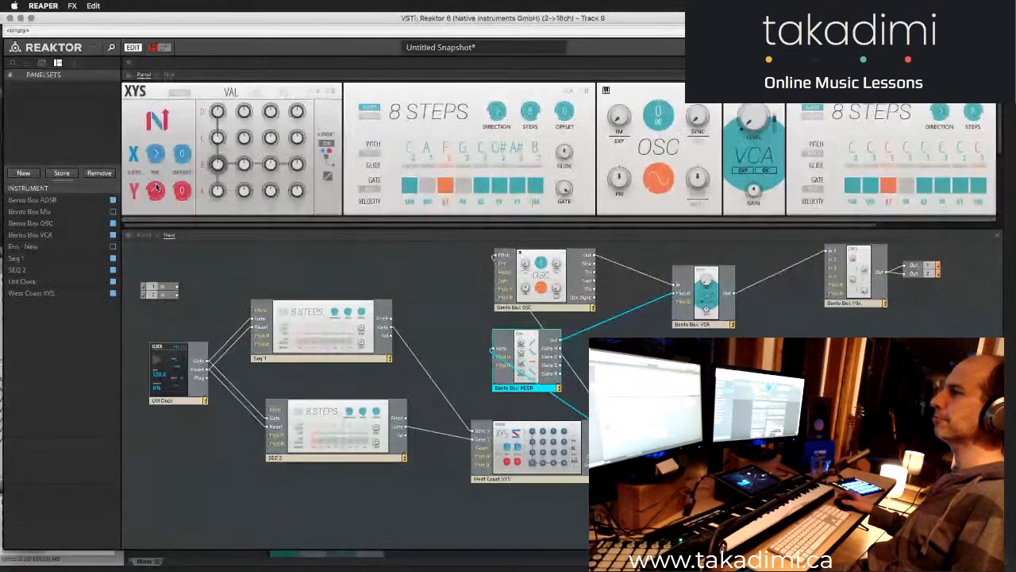
{"action": "scroll", "coordinate": [157, 187], "scroll_direction": "down", "scroll_amount": 3}
{"action": "scroll", "coordinate": [163, 181], "scroll_direction": "up", "scroll_amount": 1}
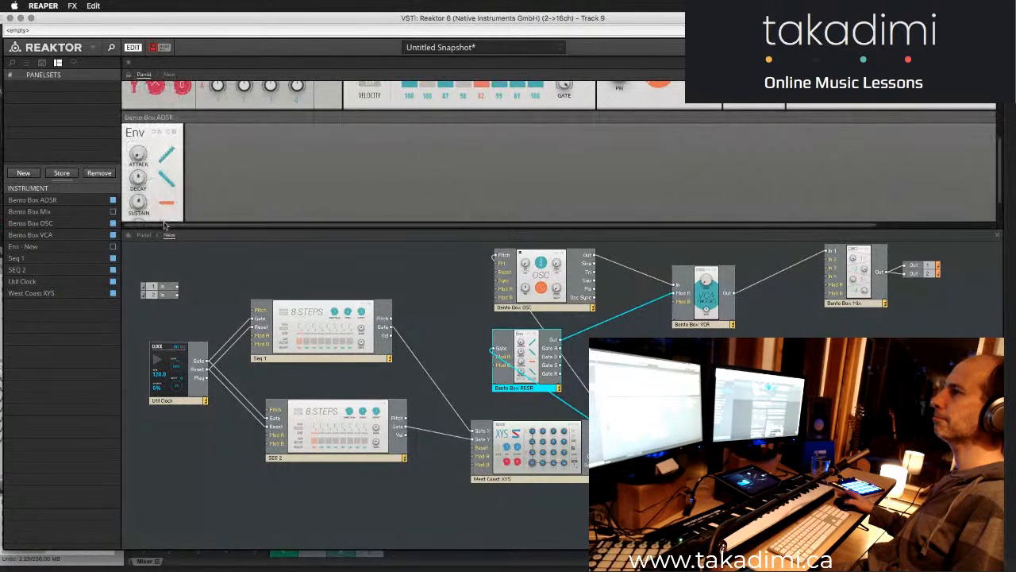
{"action": "scroll", "coordinate": [161, 224], "scroll_direction": "up", "scroll_amount": 3}
{"action": "left_click_drag", "start_coordinate": [169, 229], "coordinate": [170, 93]}
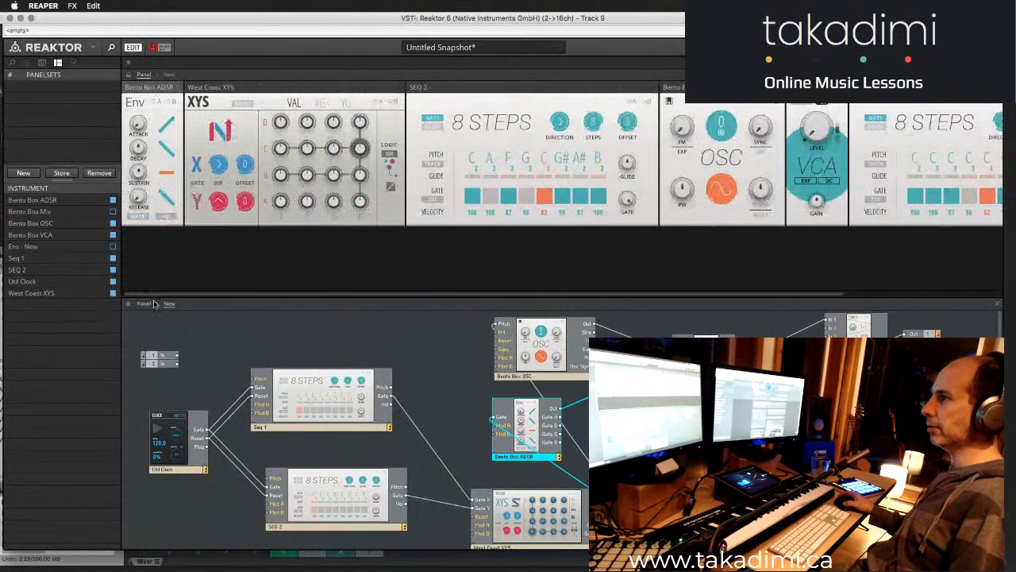
{"action": "left_click_drag", "start_coordinate": [152, 297], "coordinate": [156, 247]}
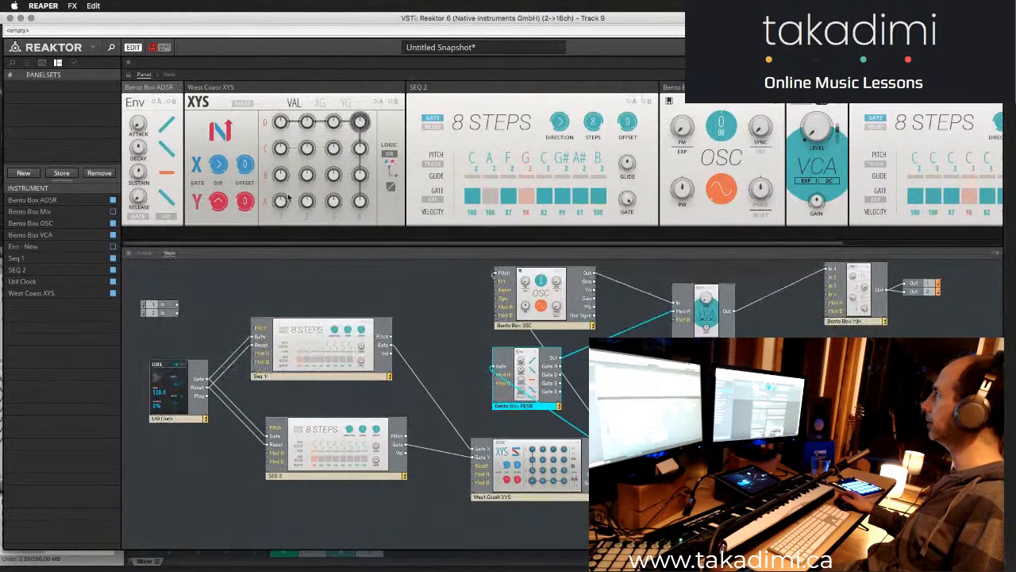
{"action": "key", "text": "super+Tab"}
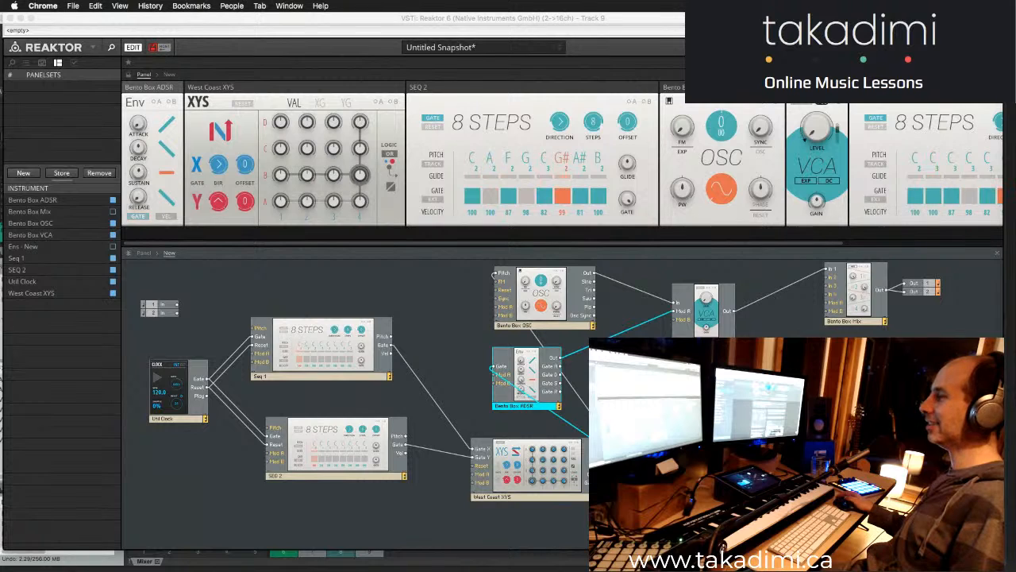
{"action": "left_click", "coordinate": [419, 300]}
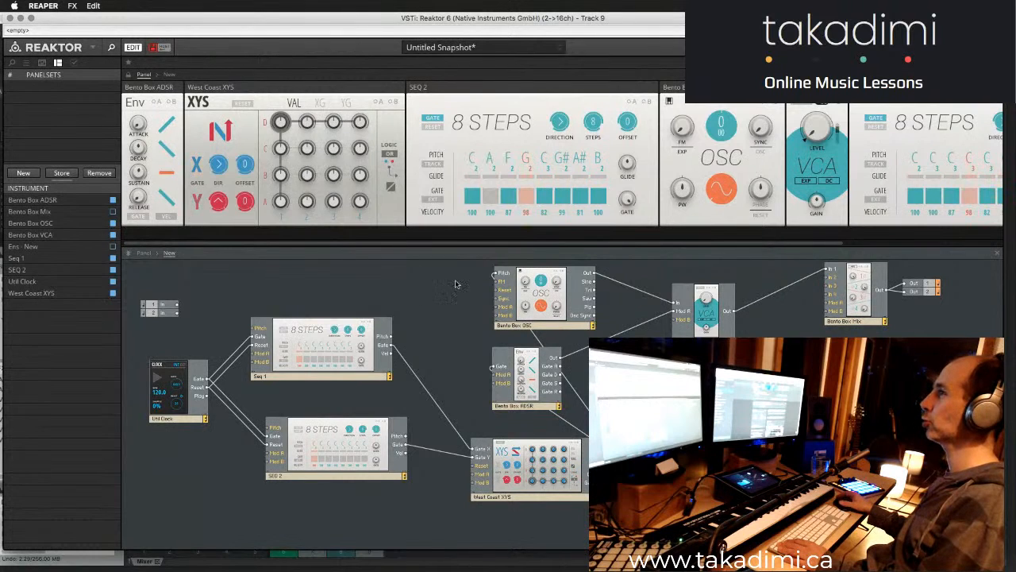
- Adjust the Decay of the Bento Box ADSR envelope
{"action": "mouse_move", "coordinate": [139, 162]}
{"action": "left_mouse_down"}
{"action": "mouse_move", "coordinate": [139, 182]}
{"action": "mouse_move", "coordinate": [142, 133]}
{"action": "mouse_move", "coordinate": [140, 143]}
{"action": "left_mouse_up"}
{"action": "mouse_move", "coordinate": [552, 246]}
{"action": "left_mouse_down"}
{"action": "mouse_move", "coordinate": [703, 243]}
{"action": "mouse_move", "coordinate": [554, 243]}
{"action": "left_mouse_up"}
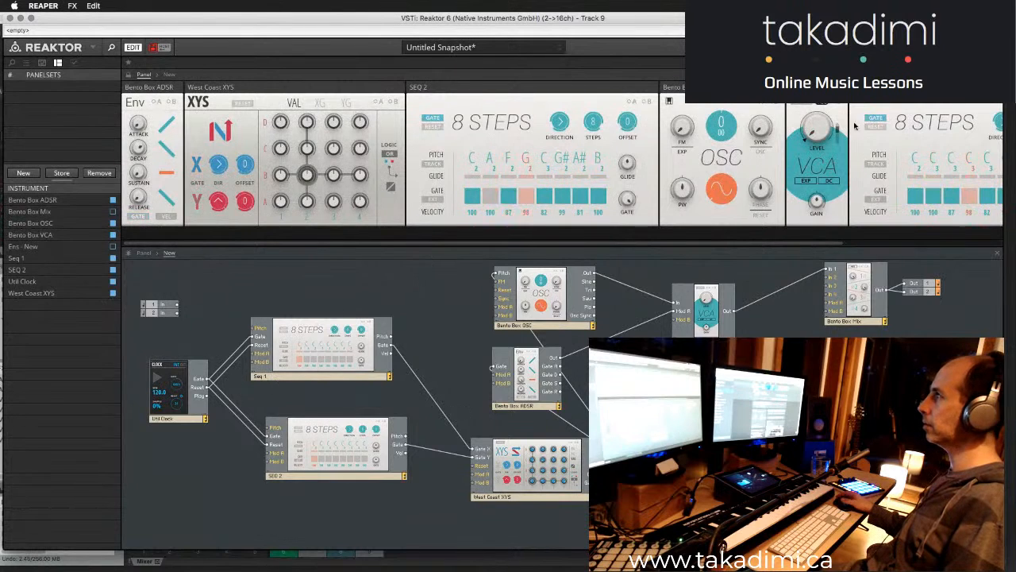
- Set the Util Clock's gate division to 8th and return to the West Coast XYS panel
{"action": "scroll", "coordinate": [913, 143], "scroll_direction": "right", "scroll_amount": 5}
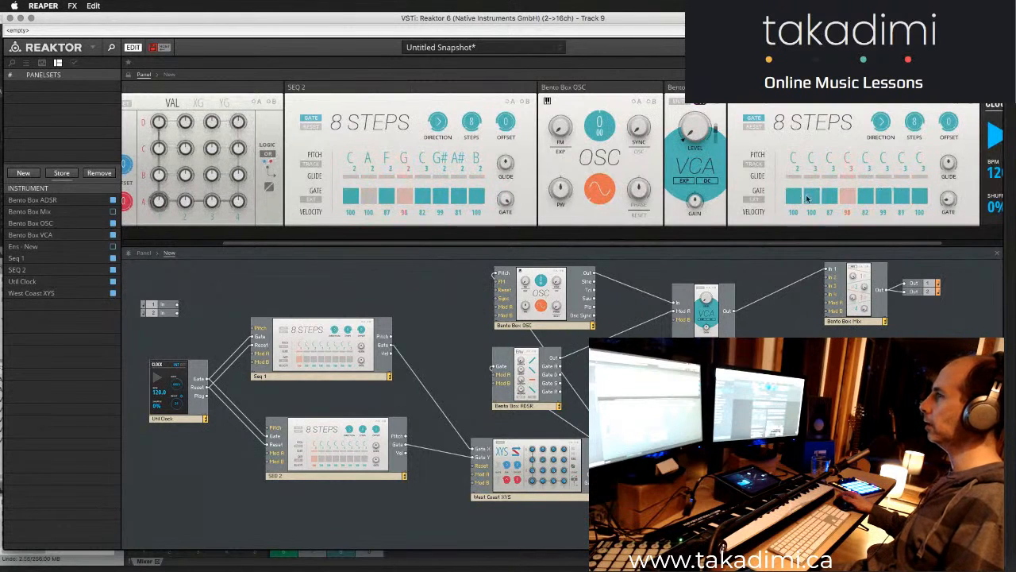
{"action": "left_click_drag", "start_coordinate": [500, 243], "coordinate": [694, 247]}
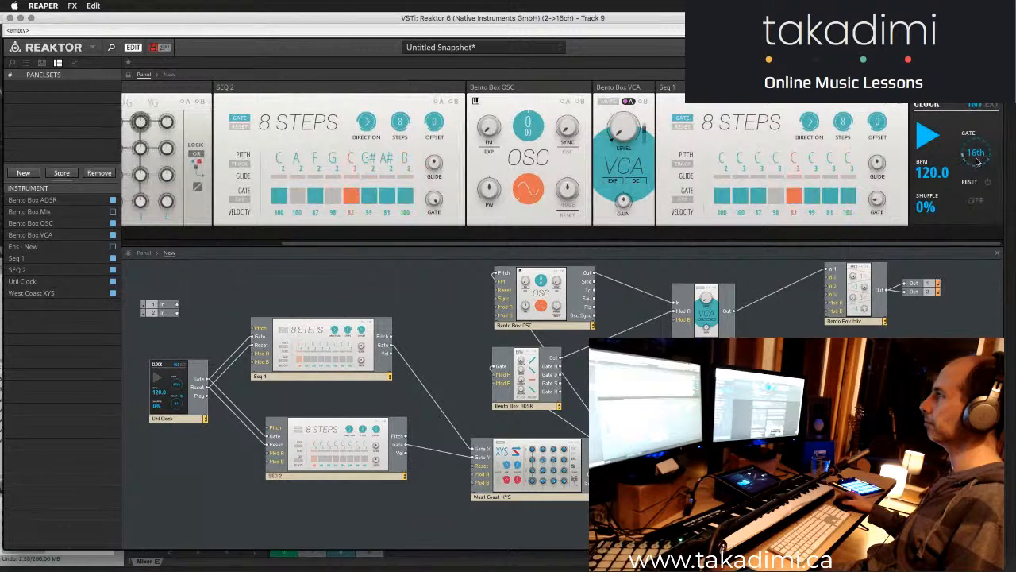
{"action": "left_click_drag", "start_coordinate": [979, 169], "coordinate": [980, 188]}
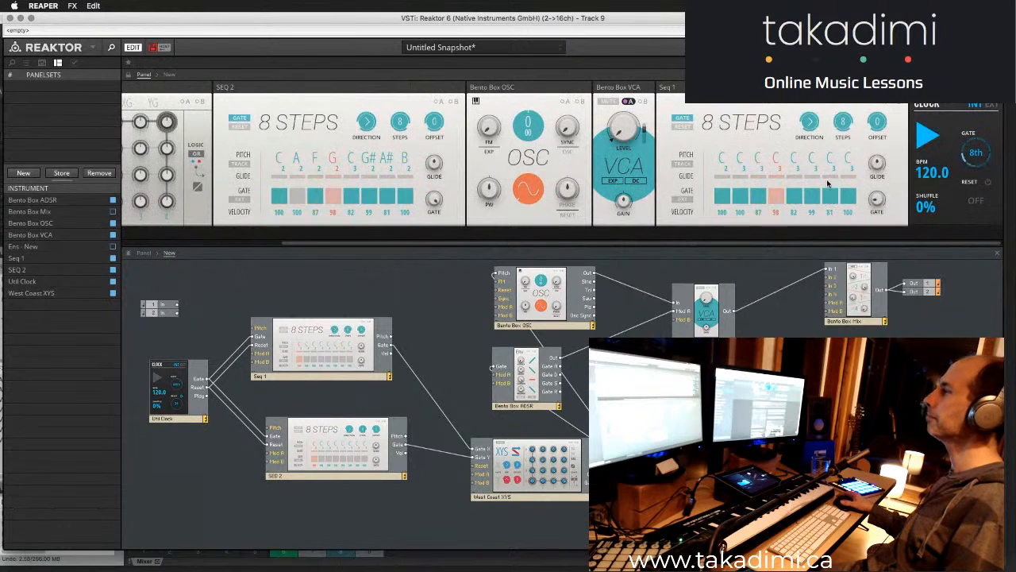
{"action": "left_click_drag", "start_coordinate": [812, 245], "coordinate": [422, 370]}
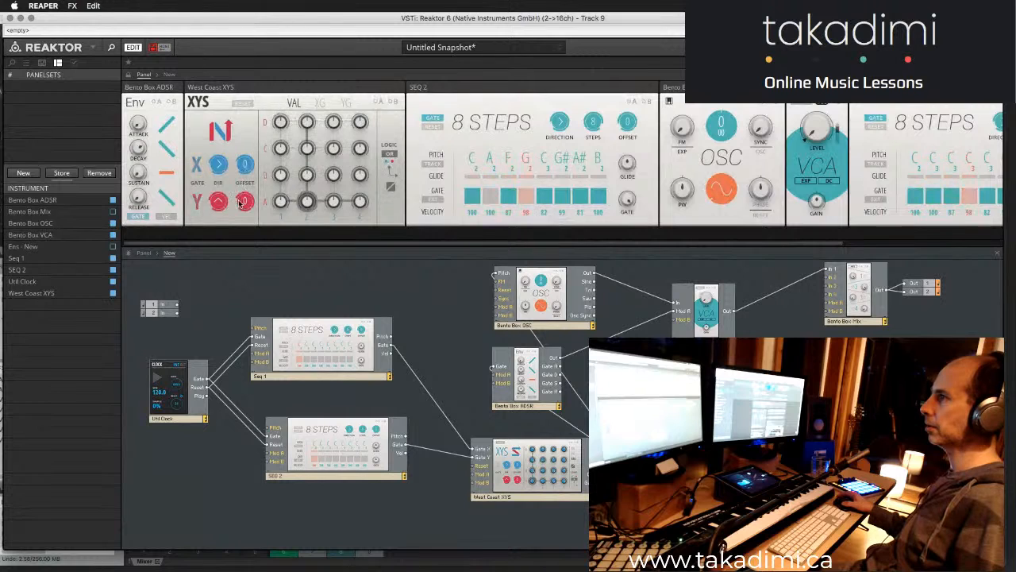
- Adjust the Gate lengths of Seq 1 and SEQ 2, switching some SEQ 2 step gates off and back on
{"action": "left_click_drag", "start_coordinate": [815, 243], "coordinate": [941, 243]}
{"action": "left_click_drag", "start_coordinate": [914, 195], "coordinate": [918, 180]}
{"action": "left_click", "coordinate": [385, 198]}
{"action": "left_click_drag", "start_coordinate": [470, 195], "coordinate": [476, 213]}
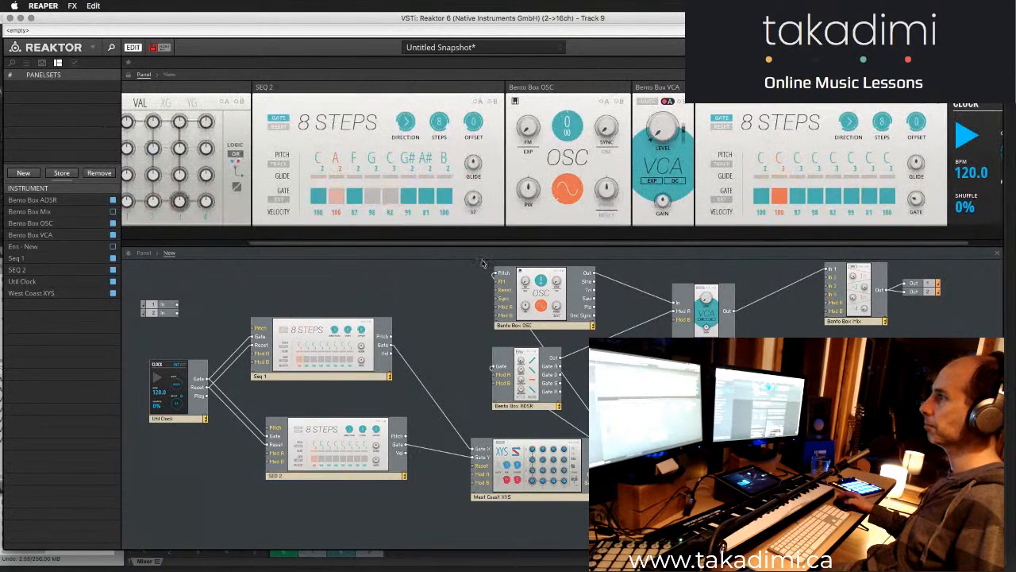
{"action": "left_click", "coordinate": [371, 196]}
{"action": "left_click", "coordinate": [390, 196]}
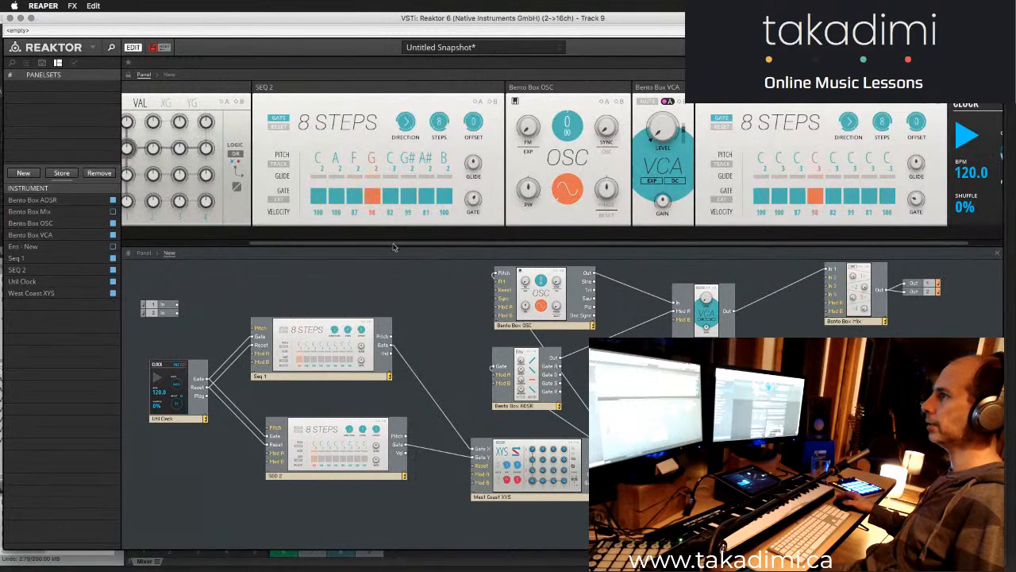
- Change the West Coast XYS playback directions so that X runs both ways and Y runs downward
{"action": "left_click_drag", "start_coordinate": [397, 244], "coordinate": [304, 247]}
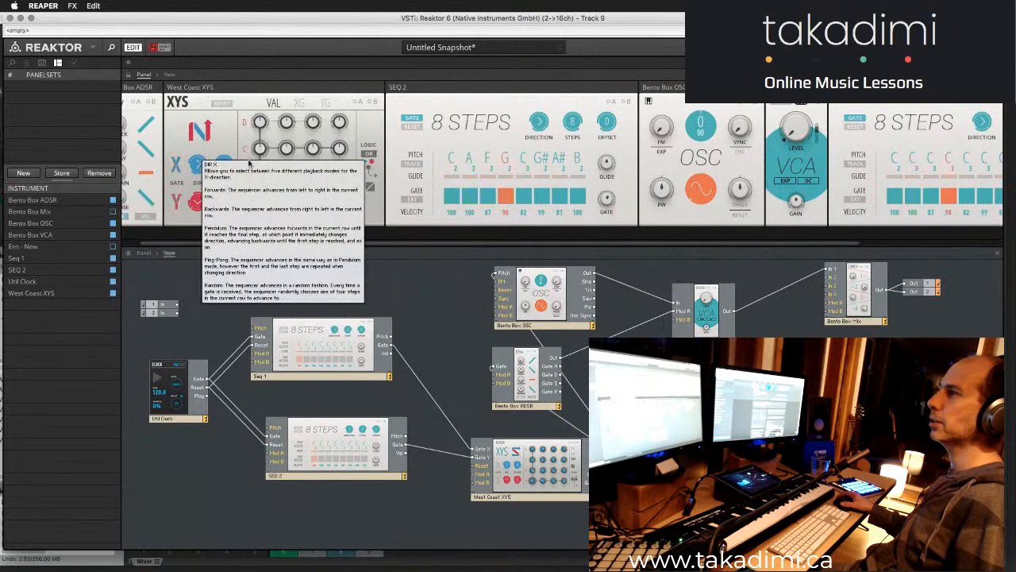
{"action": "mouse_move", "coordinate": [196, 168]}
{"action": "left_mouse_down"}
{"action": "mouse_move", "coordinate": [196, 186]}
{"action": "mouse_move", "coordinate": [209, 140]}
{"action": "mouse_move", "coordinate": [210, 162]}
{"action": "left_mouse_up"}
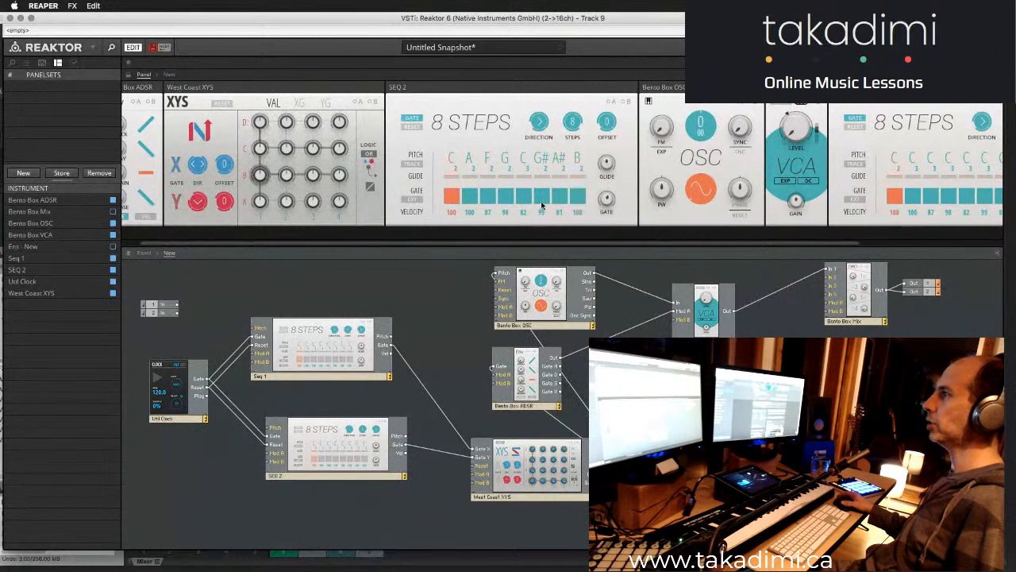
{"action": "left_click_drag", "start_coordinate": [537, 244], "coordinate": [618, 239]}
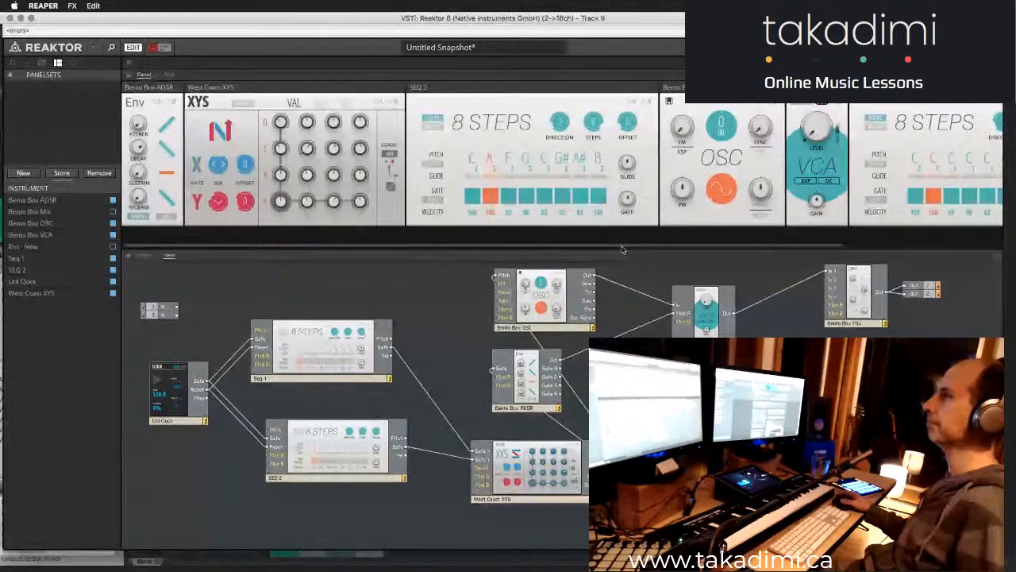
- Bring up the ensemble's snapshot list and add the current settings as the first snapshot in Bank 1
{"action": "left_click", "coordinate": [12, 63]}
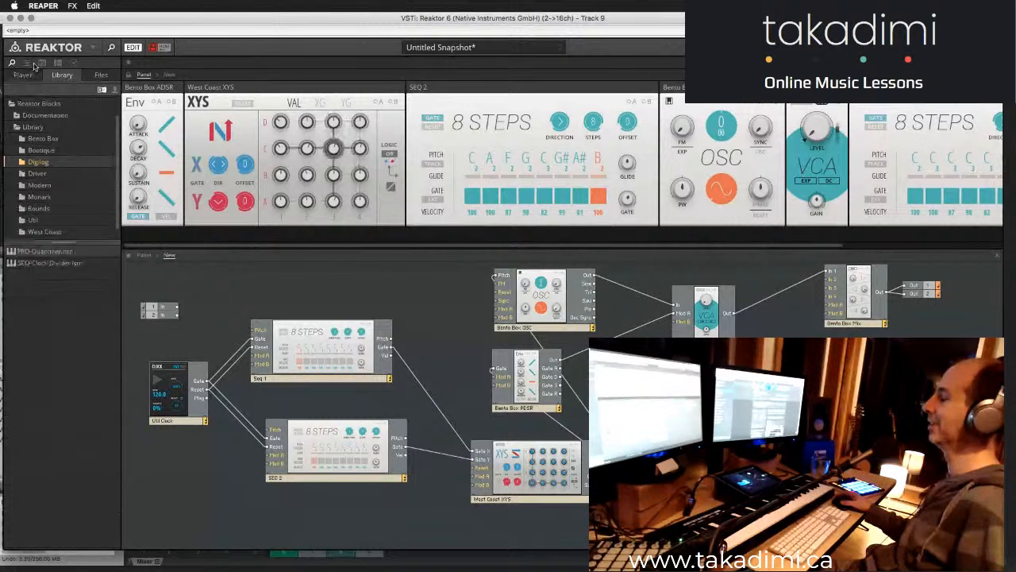
{"action": "left_click", "coordinate": [26, 63]}
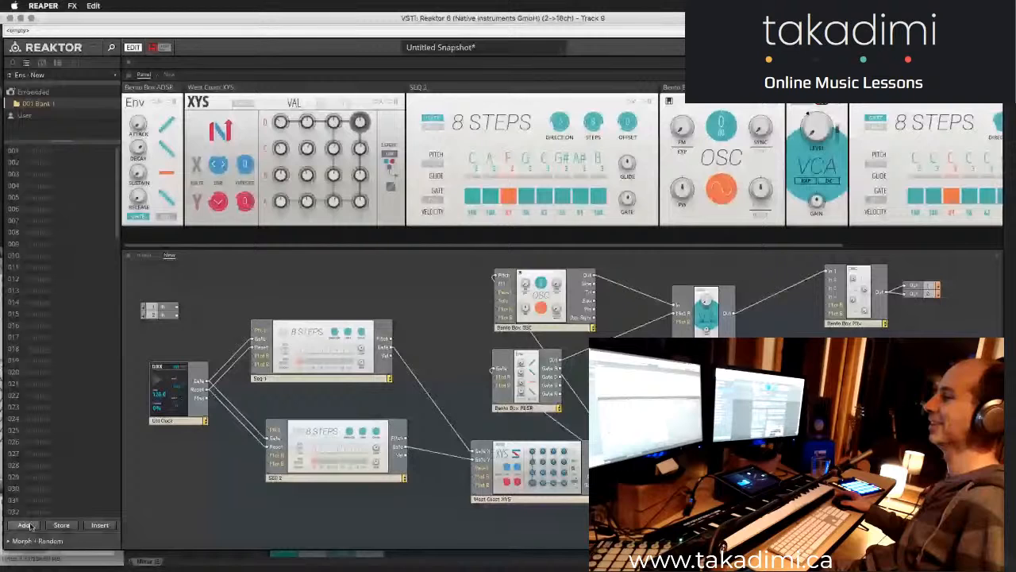
- Set the Util Clock's gate division to 32th and lower the Decay of the Bento Box ADSR envelope
{"action": "left_click", "coordinate": [334, 178]}
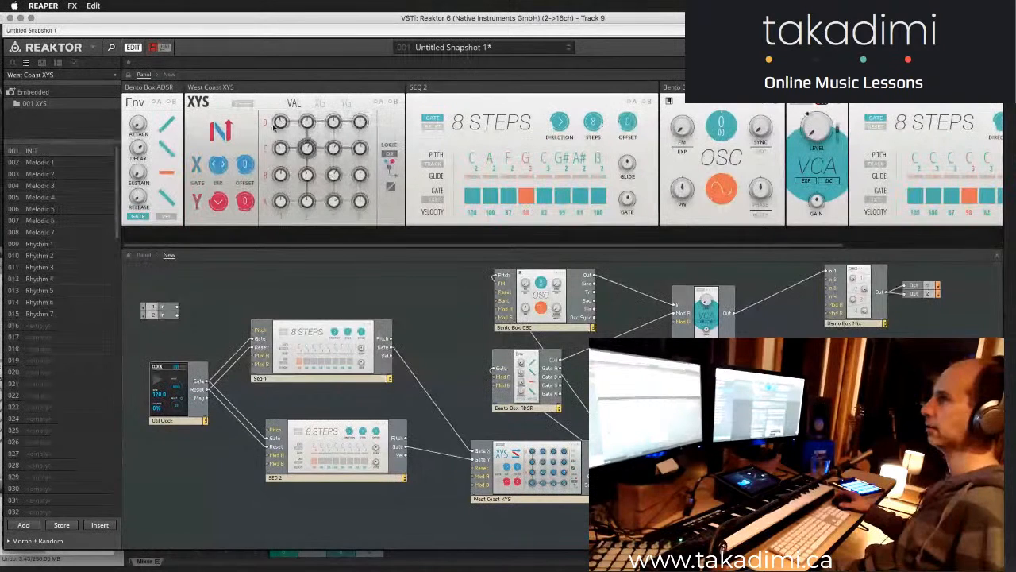
{"action": "left_click", "coordinate": [135, 222]}
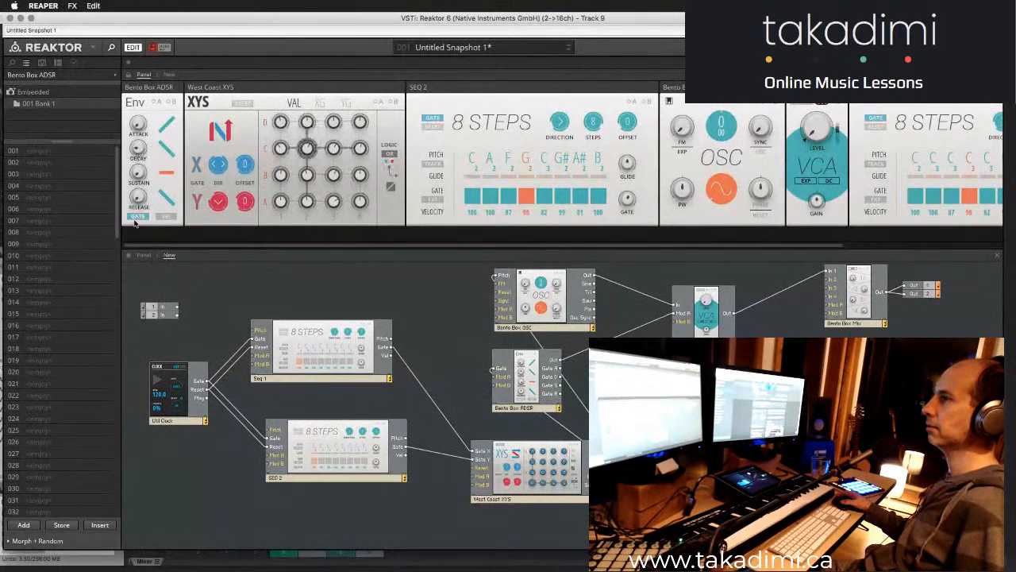
{"action": "left_click_drag", "start_coordinate": [511, 246], "coordinate": [776, 248]}
{"action": "left_click_drag", "start_coordinate": [973, 153], "coordinate": [981, 89]}
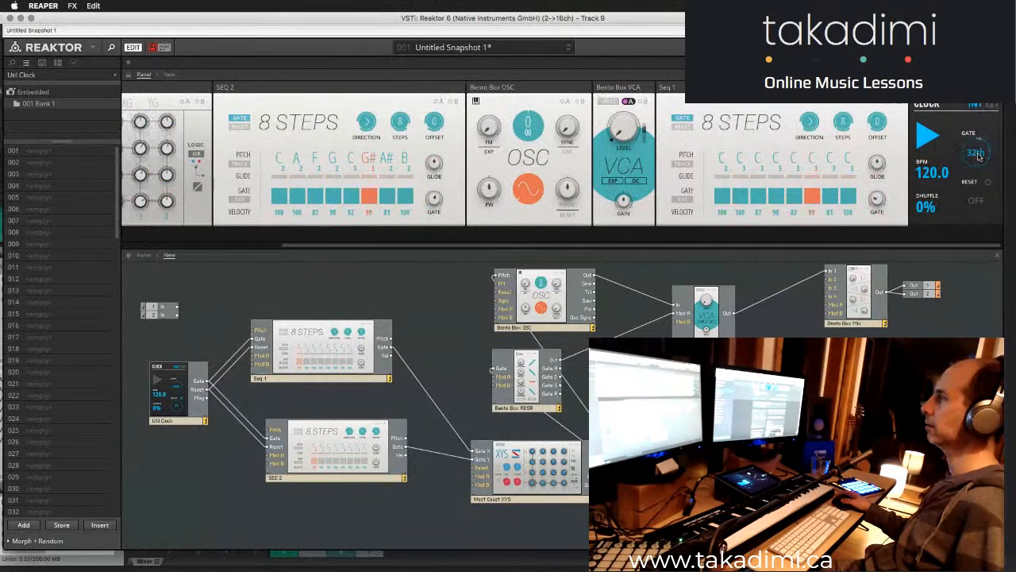
{"action": "left_click_drag", "start_coordinate": [469, 245], "coordinate": [284, 248]}
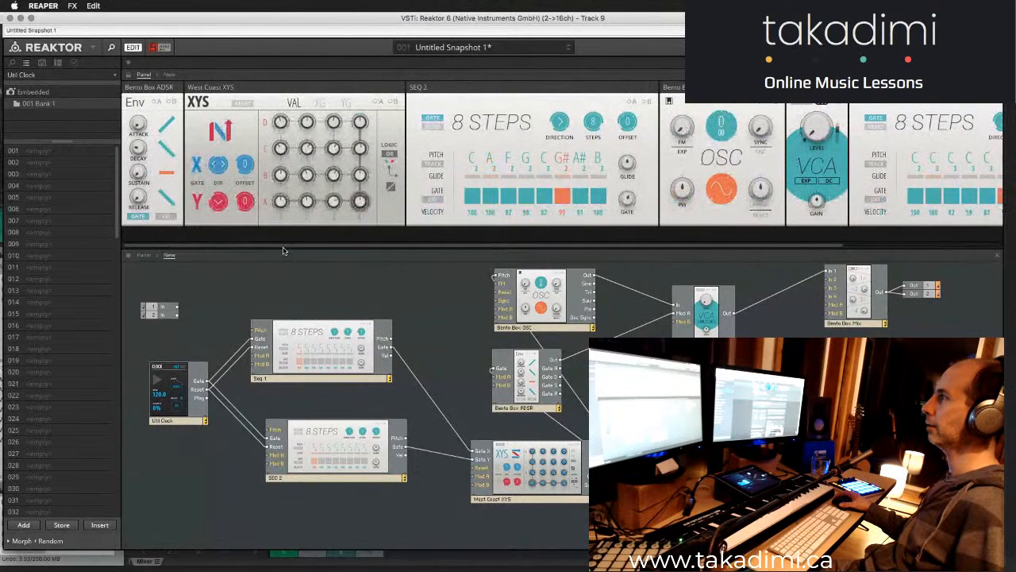
{"action": "left_click_drag", "start_coordinate": [138, 148], "coordinate": [140, 171]}
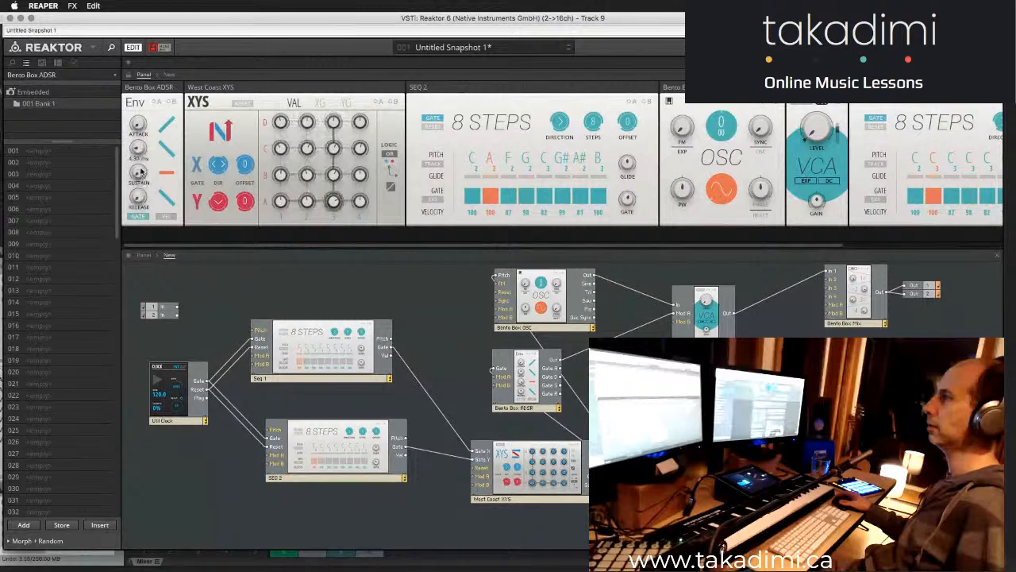
- Add a snapshot for the Bento Box ADSR and a second snapshot for the whole ensemble in Bank 1
{"action": "left_click", "coordinate": [24, 525]}
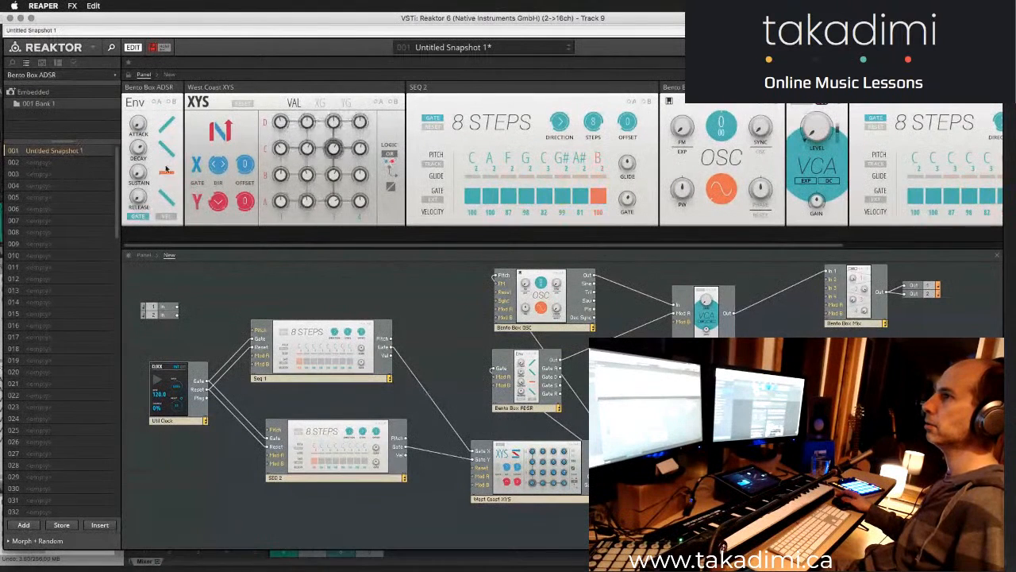
{"action": "left_click", "coordinate": [219, 232]}
{"action": "left_click", "coordinate": [23, 525]}
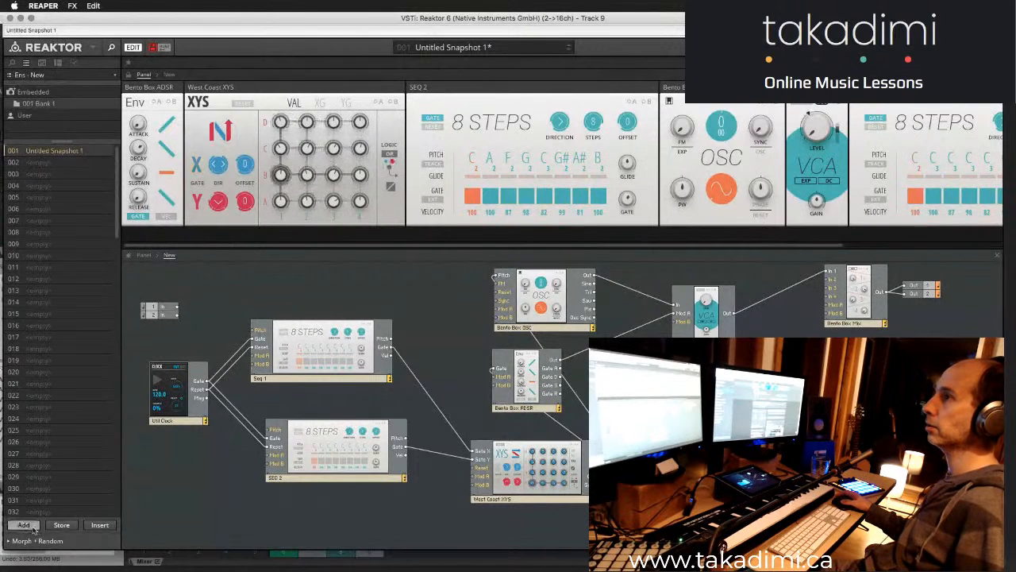
- Alternate between ensemble snapshots 001 and 002 to compare them, ending on snapshot 001 with the Util Clock in view
{"action": "left_click", "coordinate": [13, 151]}
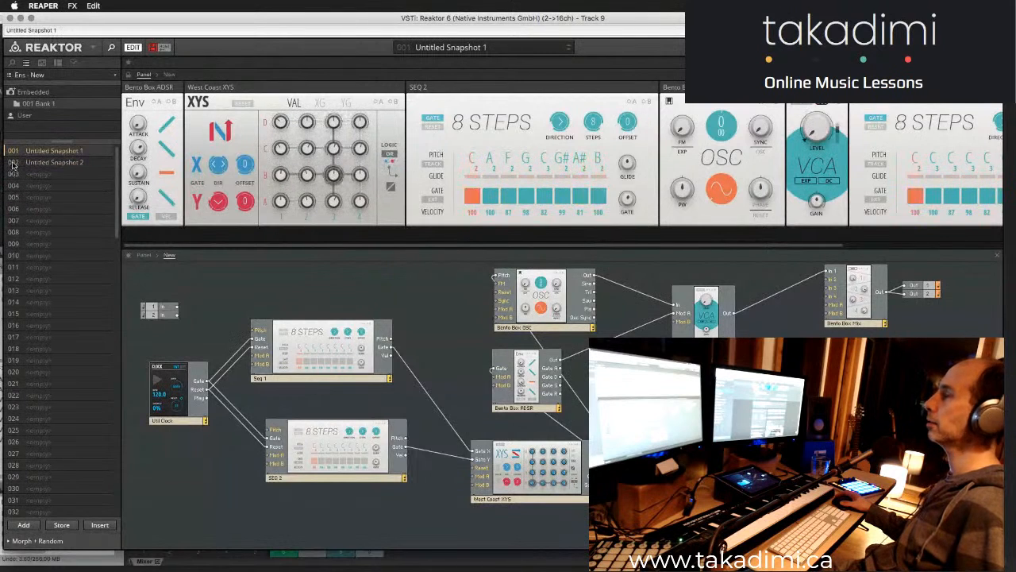
{"action": "left_click", "coordinate": [13, 163]}
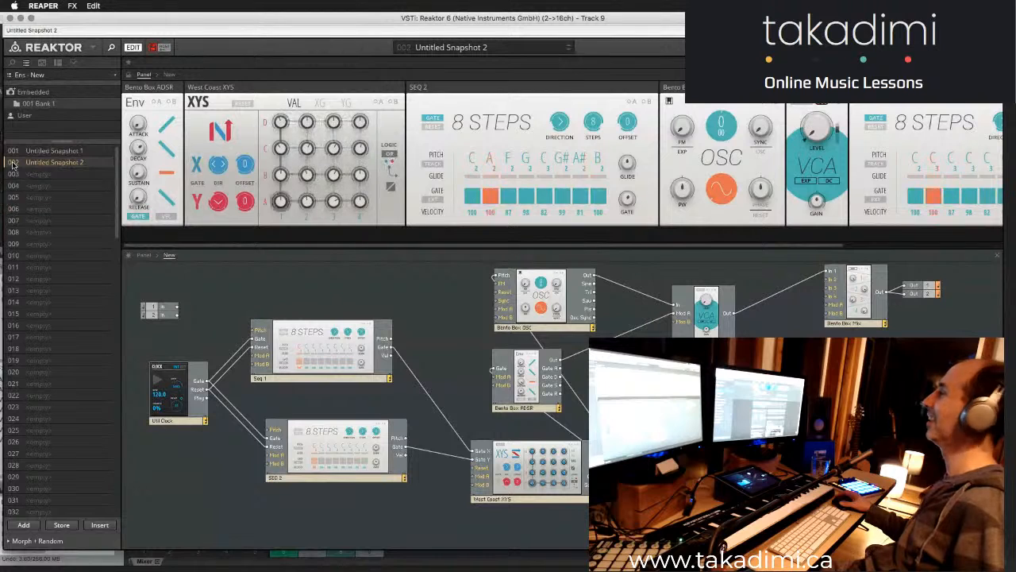
{"action": "left_click", "coordinate": [16, 153]}
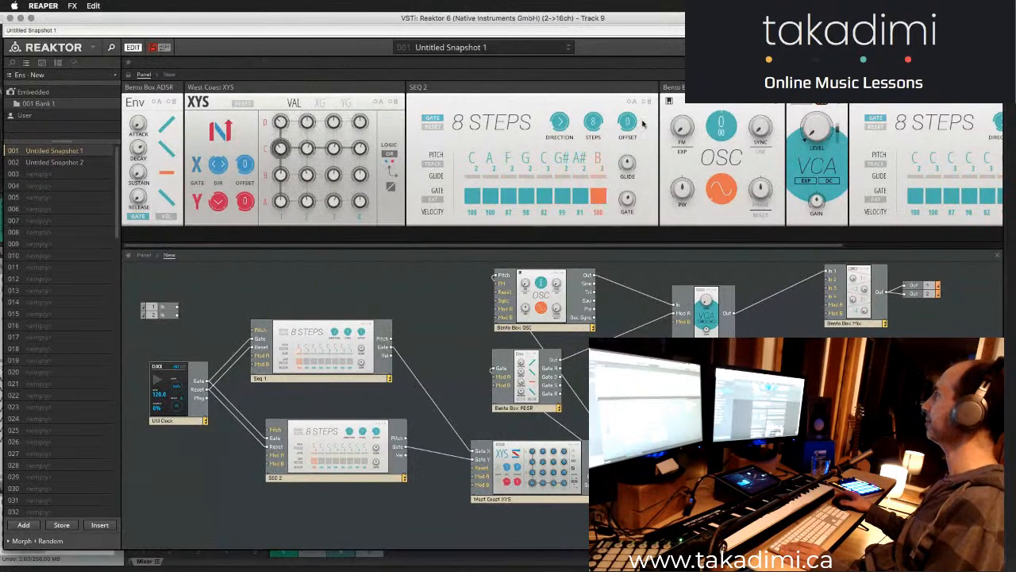
{"action": "left_click", "coordinate": [13, 162]}
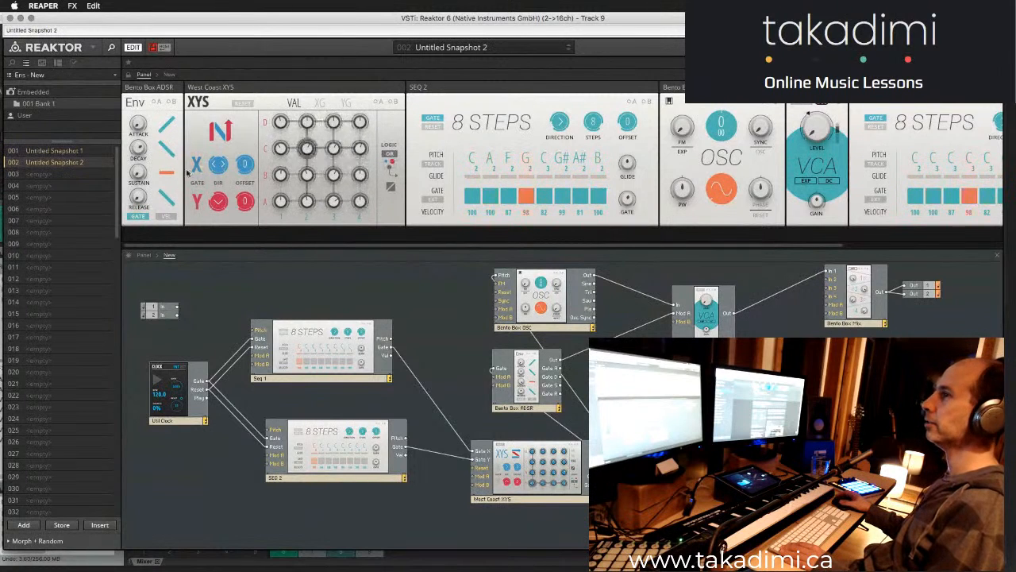
{"action": "left_click", "coordinate": [19, 151]}
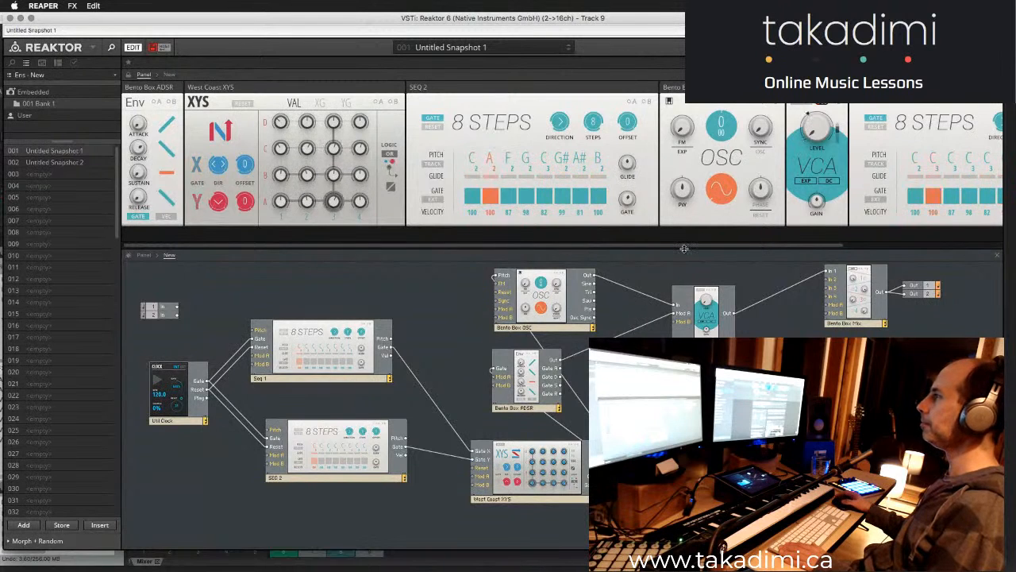
{"action": "left_click_drag", "start_coordinate": [778, 246], "coordinate": [937, 248]}
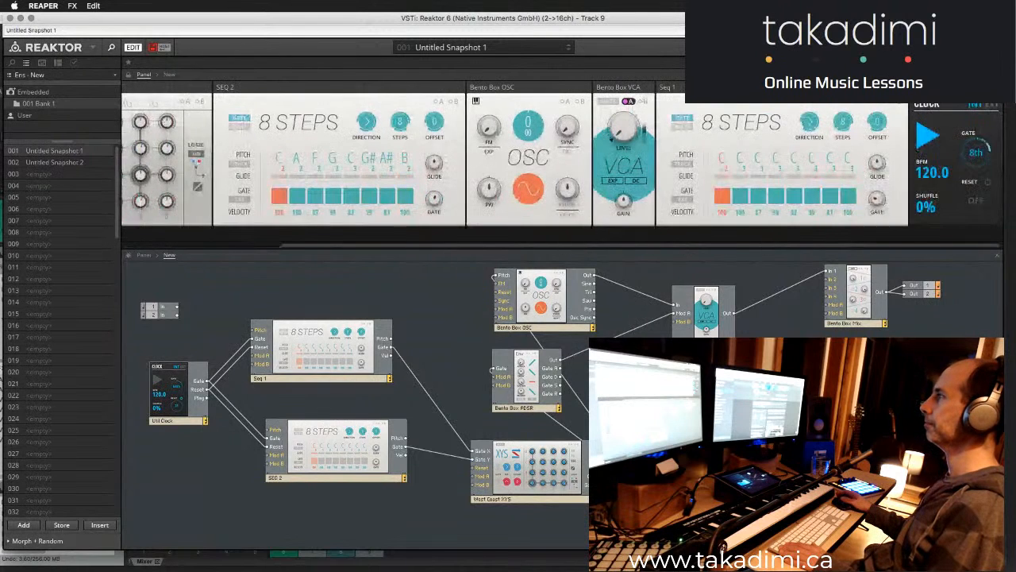